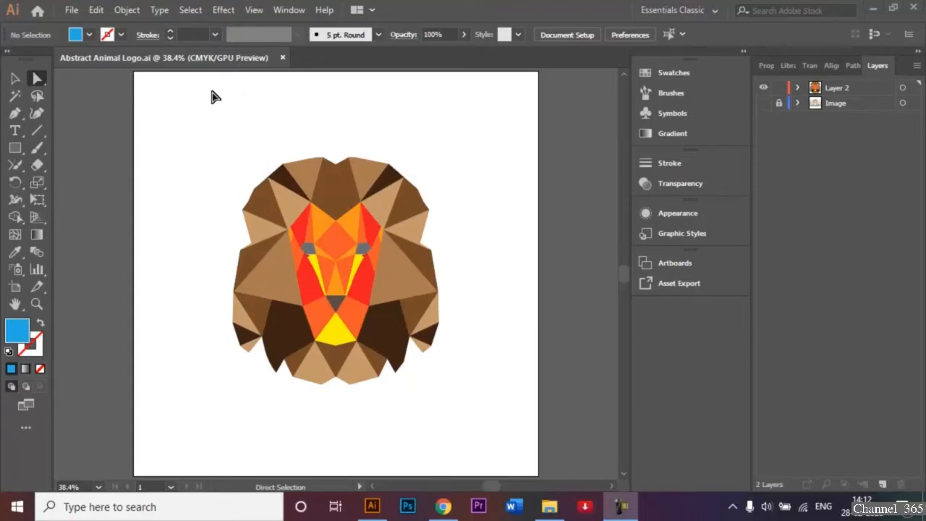
Step: Create a new 1000 x 1000 px document named Abstract Lion Logo with one artboard
left_click(71, 11)
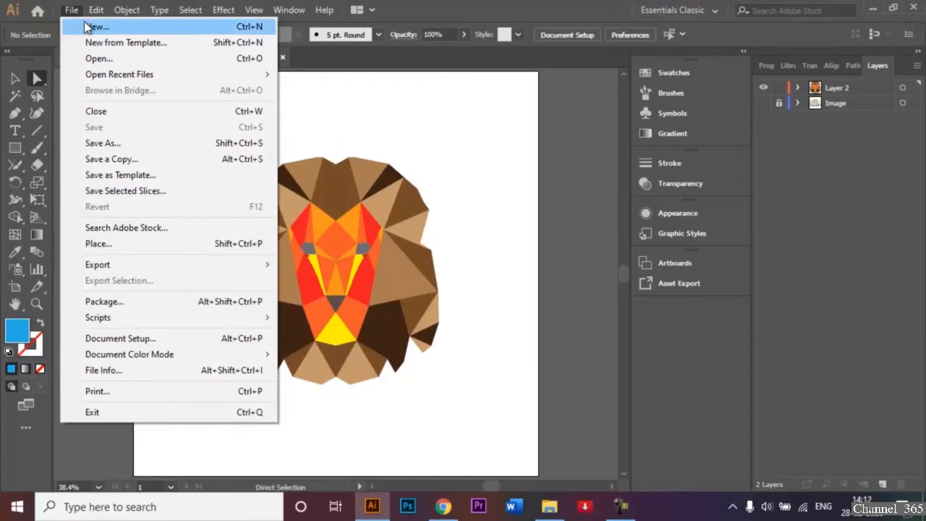
left_click(86, 28)
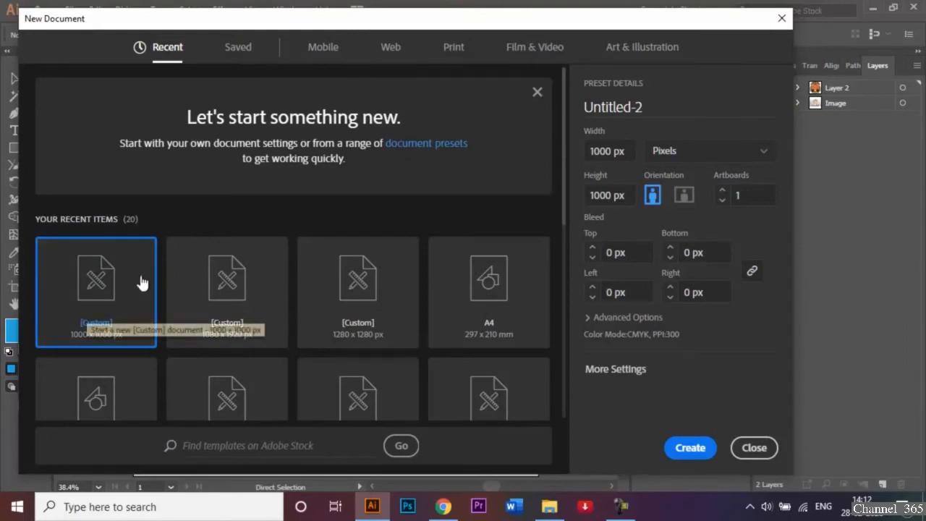
left_click(664, 104)
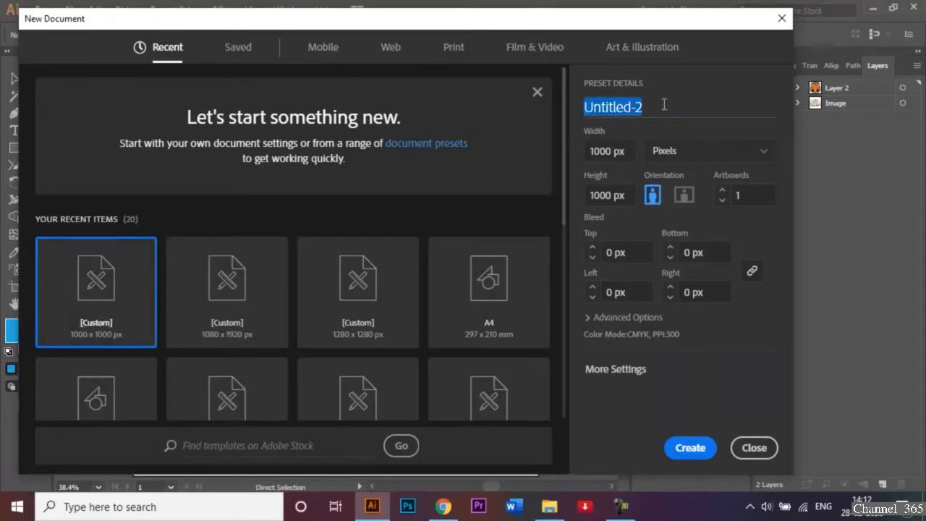
key("BackSpace")
type("Abstract ")
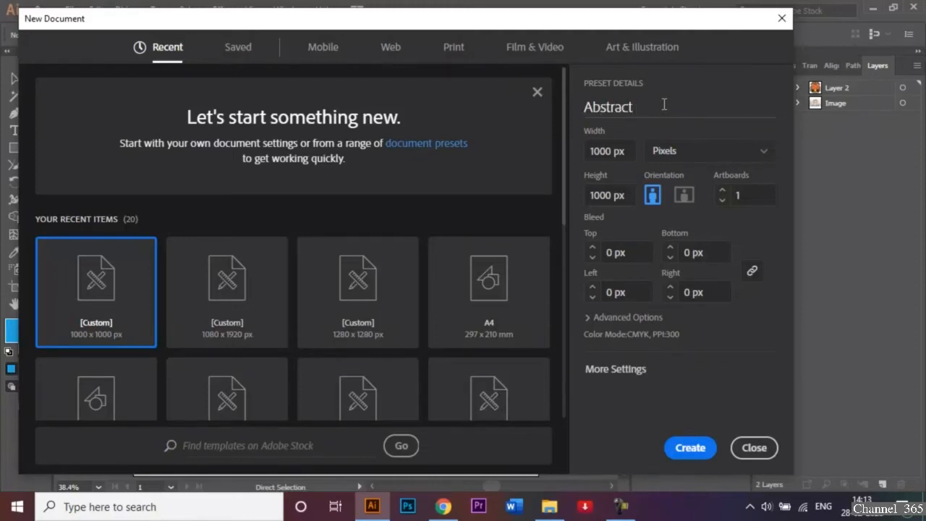
type("Lion Logo")
left_click_drag(565, 86, 565, 160)
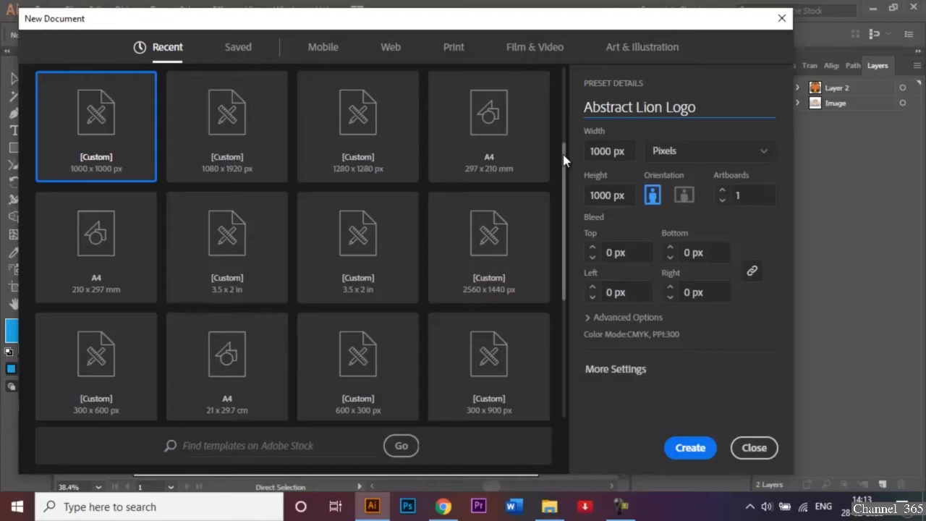
left_click_drag(564, 160, 562, 87)
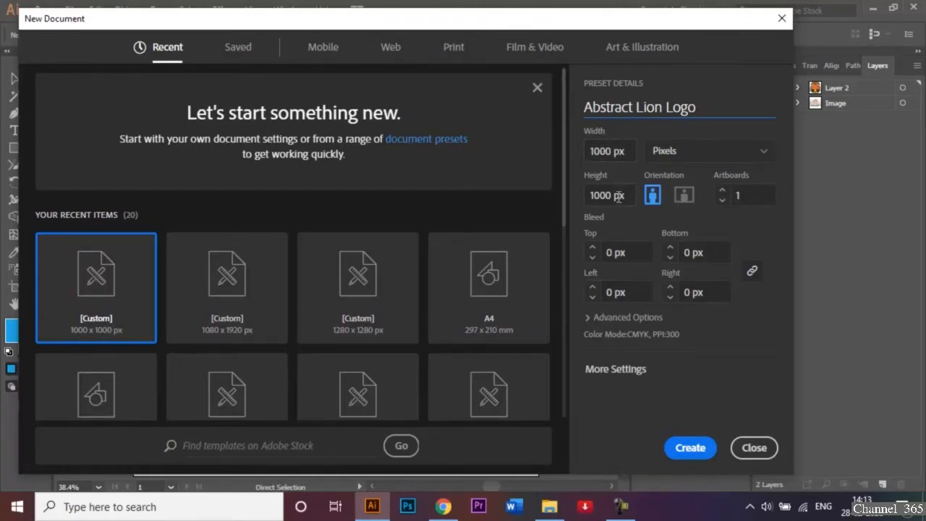
left_click(758, 157)
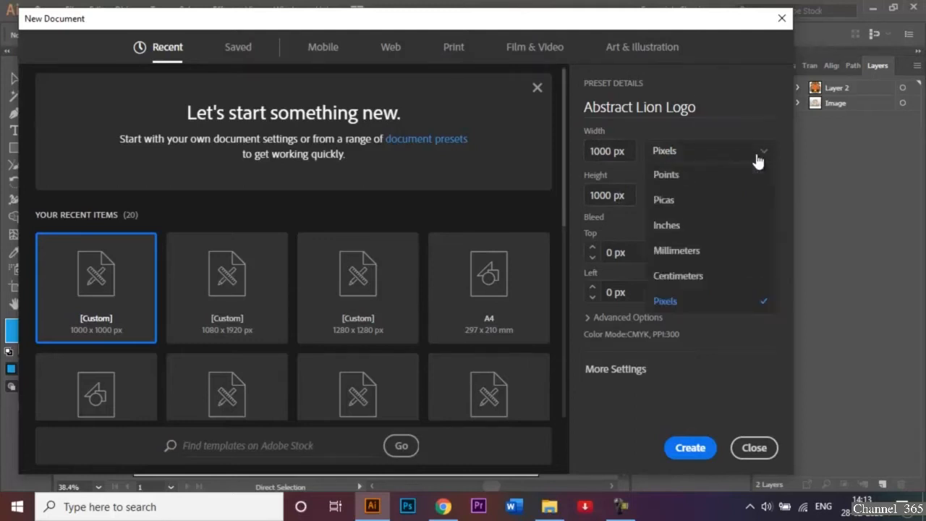
left_click(633, 76)
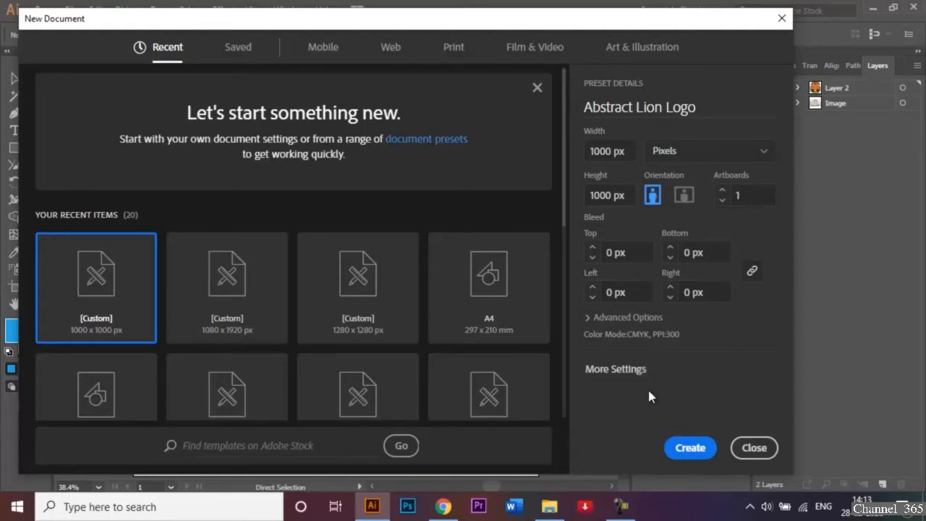
left_click(688, 447)
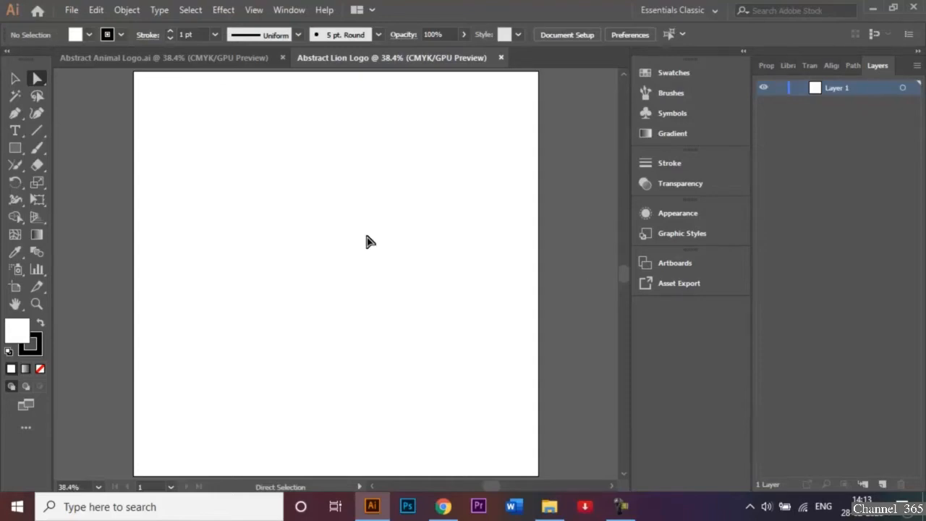
Step: Open Lion face.jpg, transfer the photo into the Abstract Lion Logo document and close the source image file
key("ctrl+o")
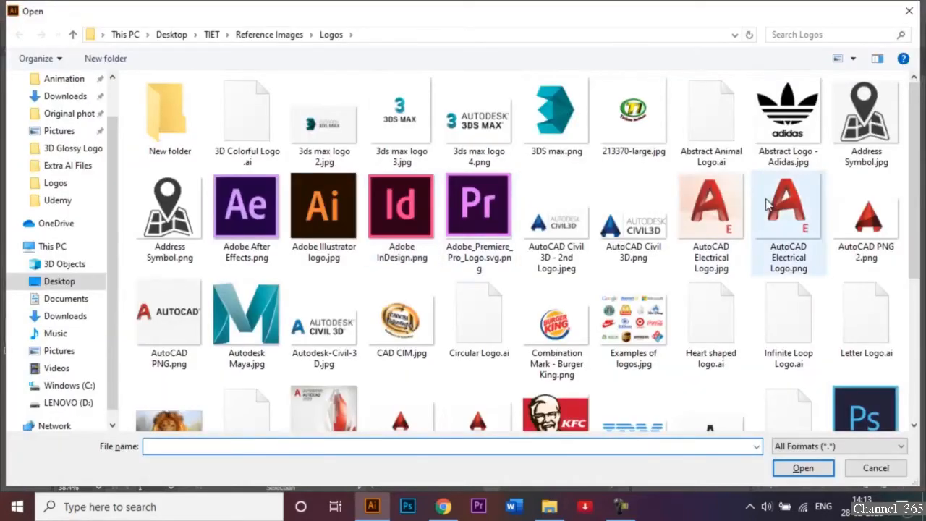
left_click(169, 416)
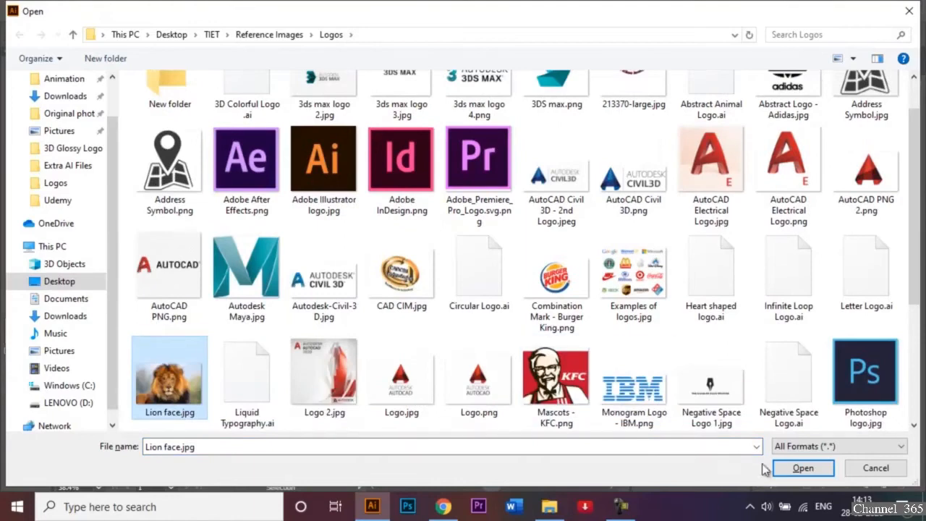
left_click(790, 467)
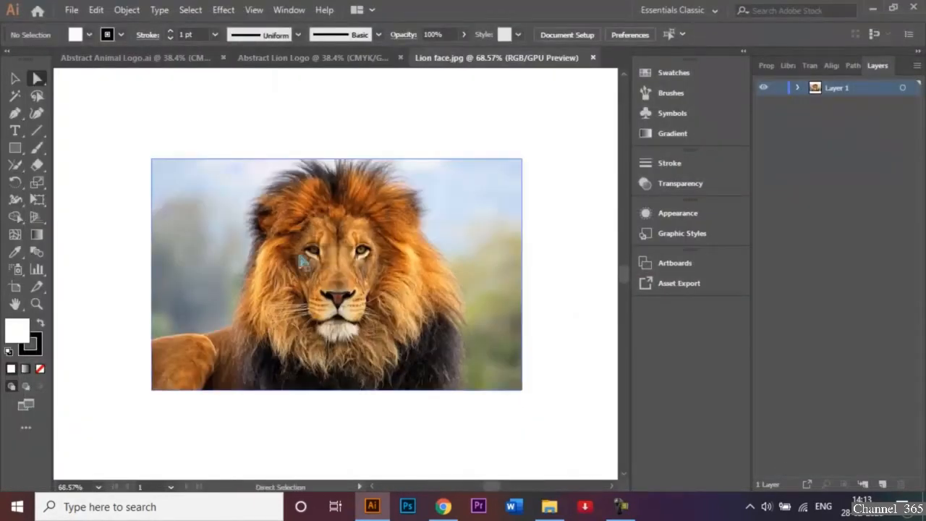
mouse_move(302, 260)
left_mouse_down()
mouse_move(321, 124)
mouse_move(296, 58)
mouse_move(298, 223)
mouse_move(308, 245)
left_mouse_up()
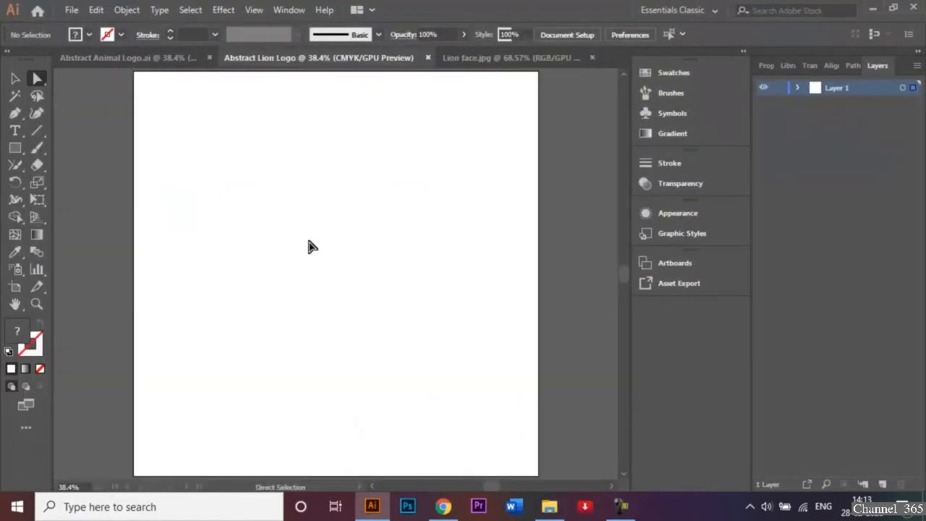
left_click(592, 57)
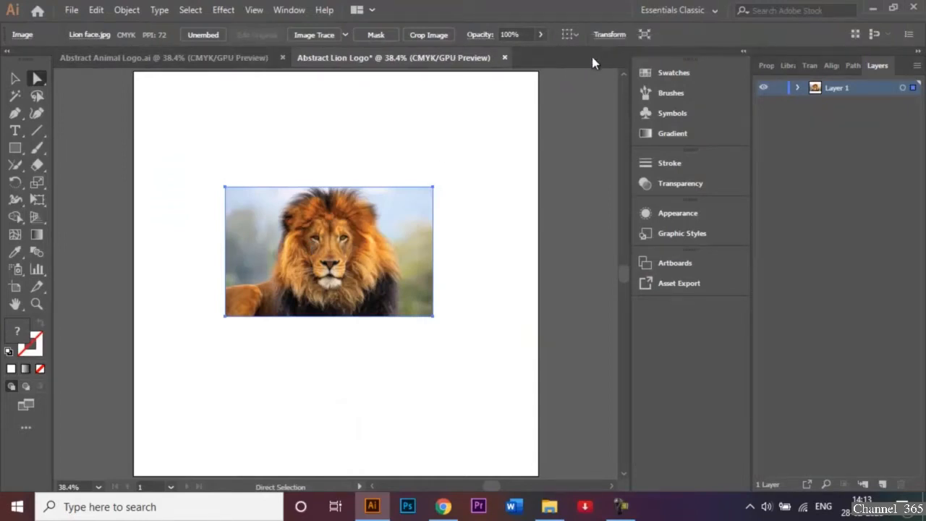
Step: Enlarge the lion photo proportionally to span the artboard's full width and position it roughly midway down the artboard
left_click(17, 80)
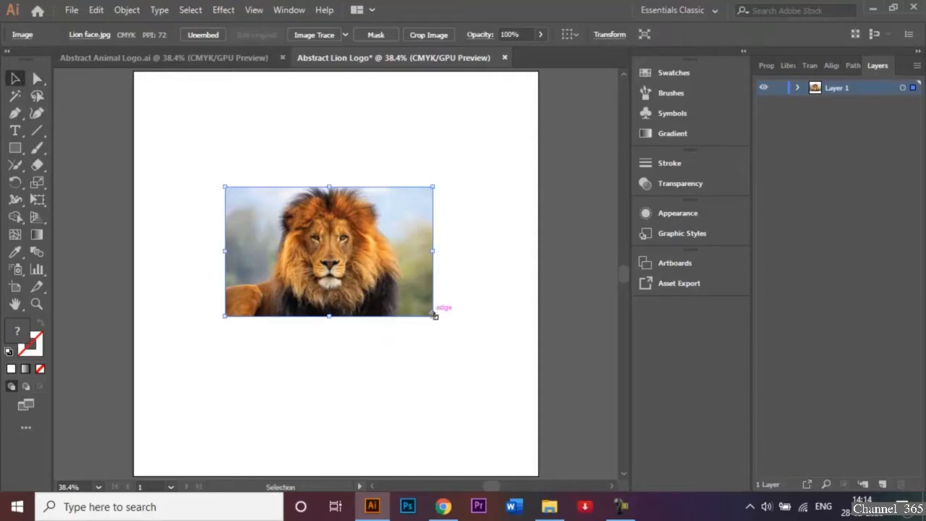
left_click_drag(434, 316, 527, 371)
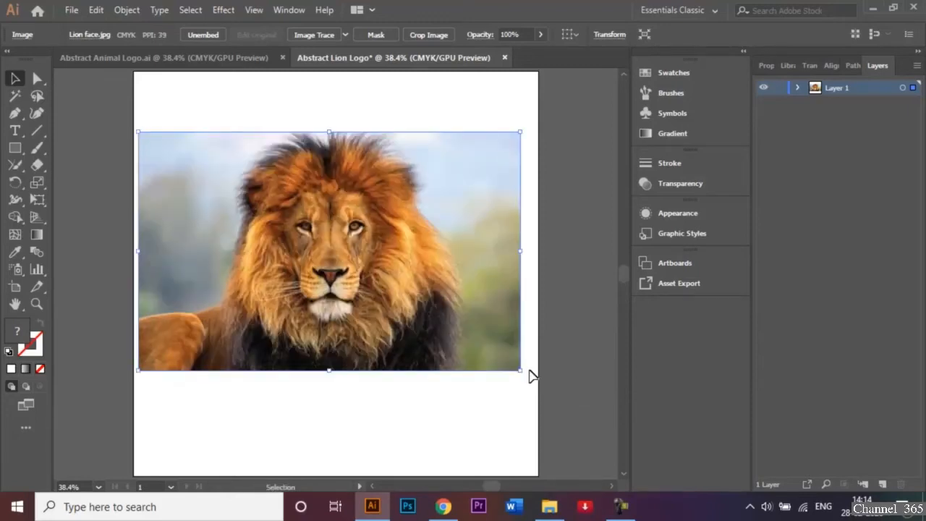
left_click_drag(385, 292, 393, 293)
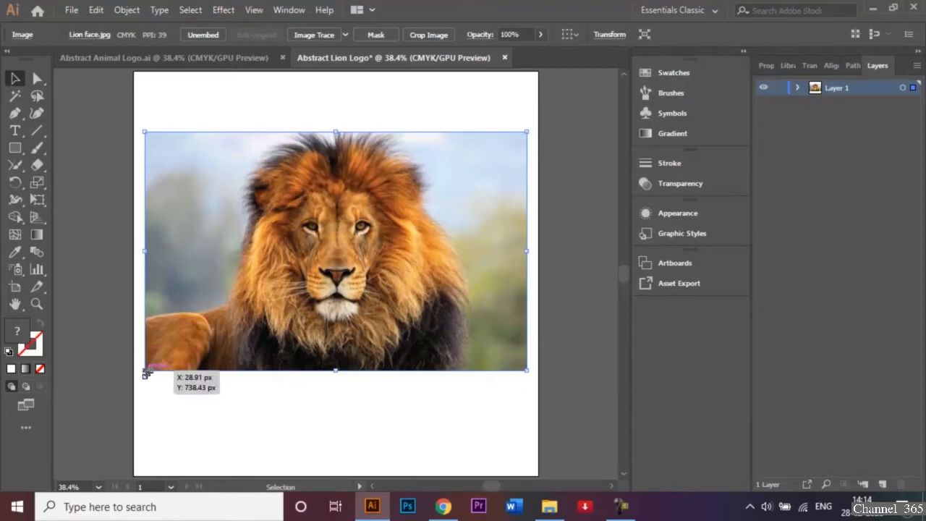
left_click_drag(146, 374, 134, 377)
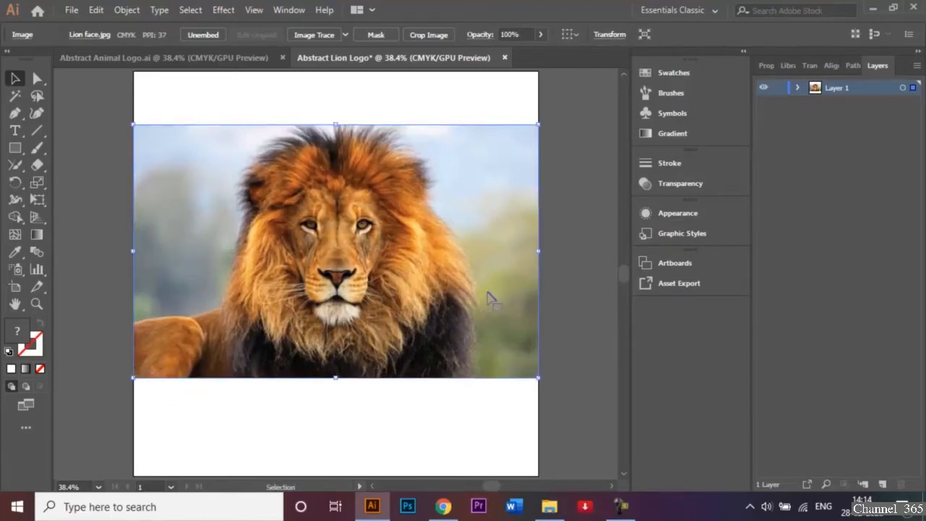
left_click_drag(378, 260, 378, 272)
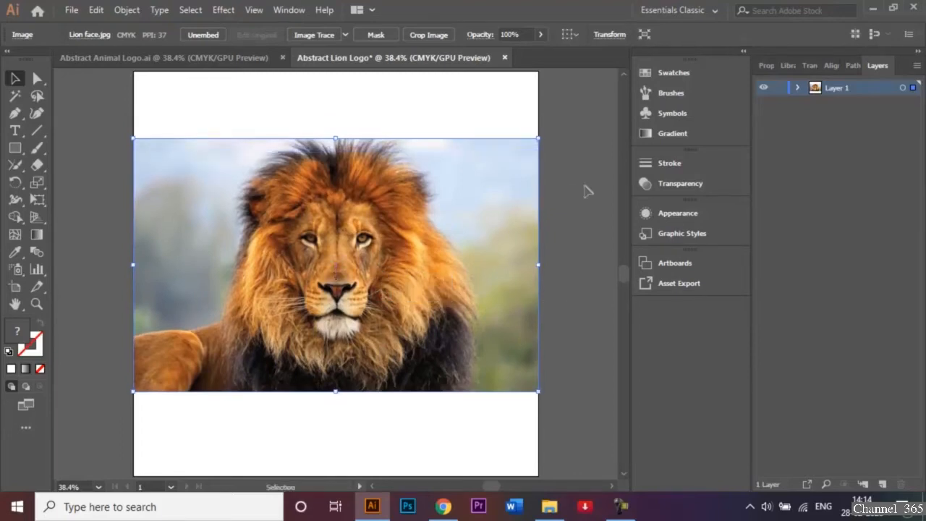
left_click(588, 191)
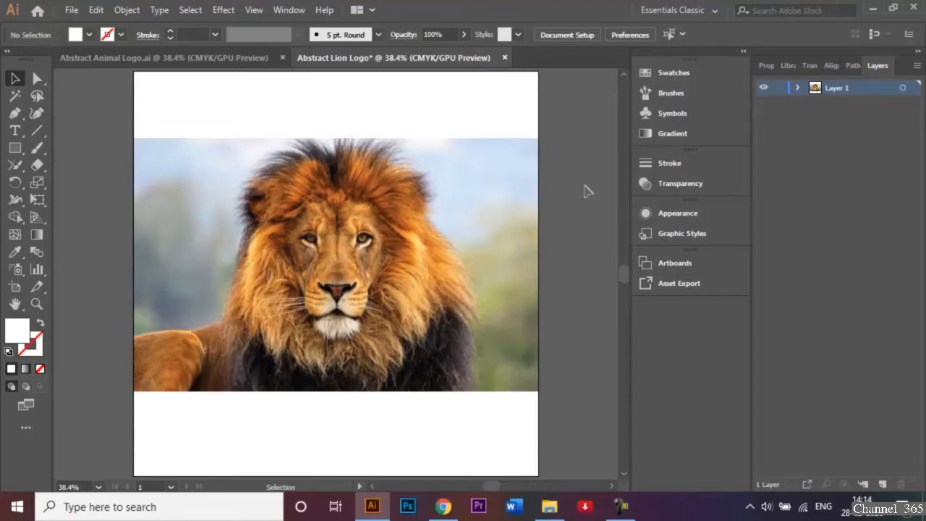
Step: Rename the layer holding the lion photo as Image
double_click(839, 88)
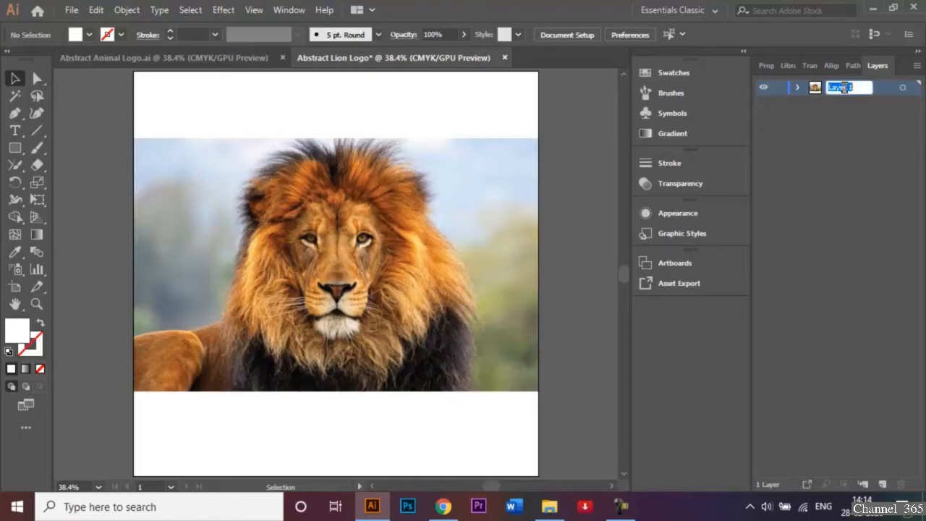
key("BackSpace")
type("Image")
left_click(772, 133)
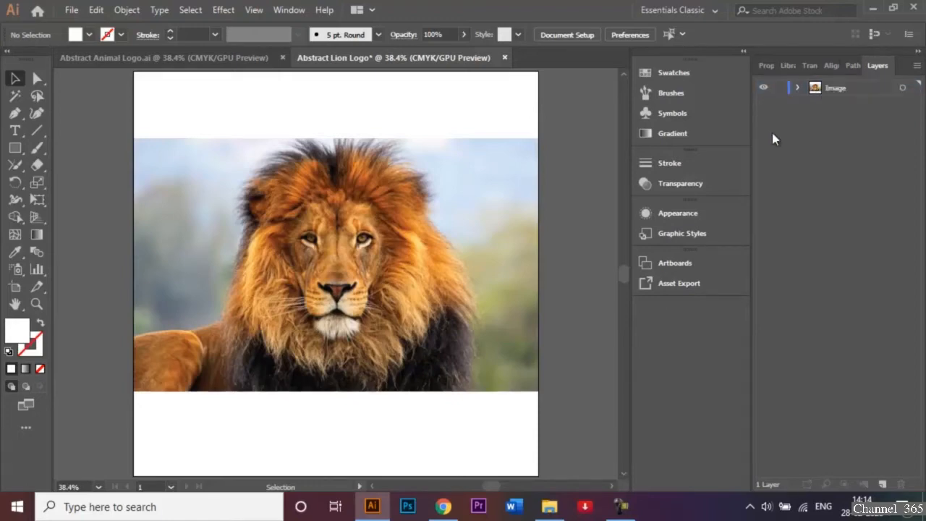
Step: Set the lion photo's opacity to 50%
left_click(452, 197)
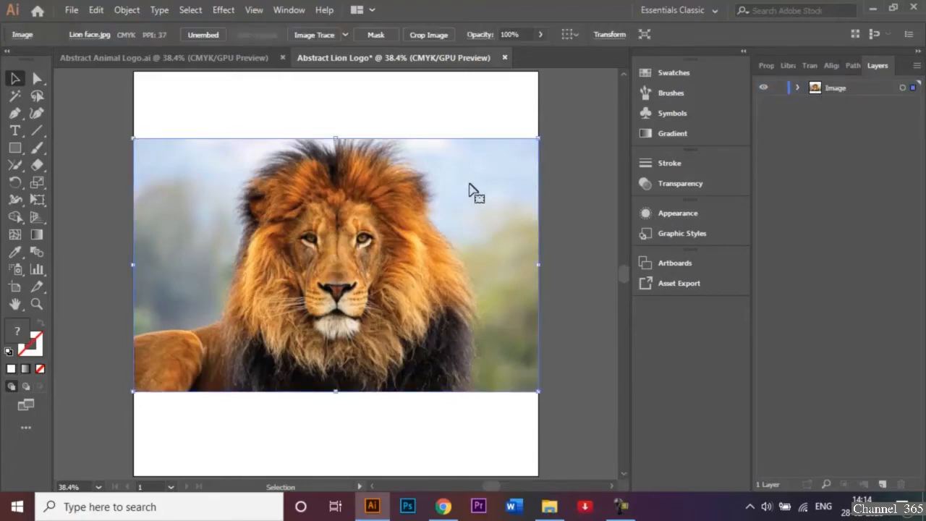
left_click(509, 33)
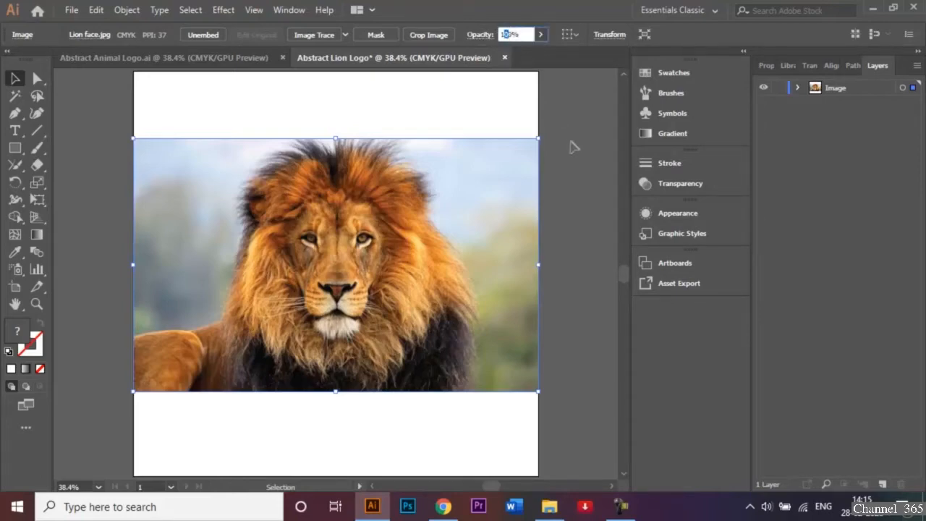
type("0")
type("0")
key("Return")
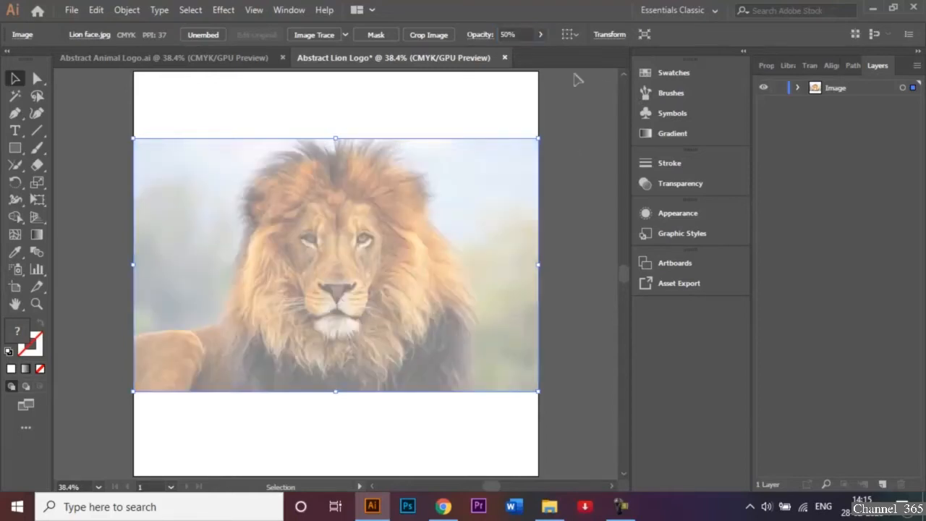
left_click(568, 103)
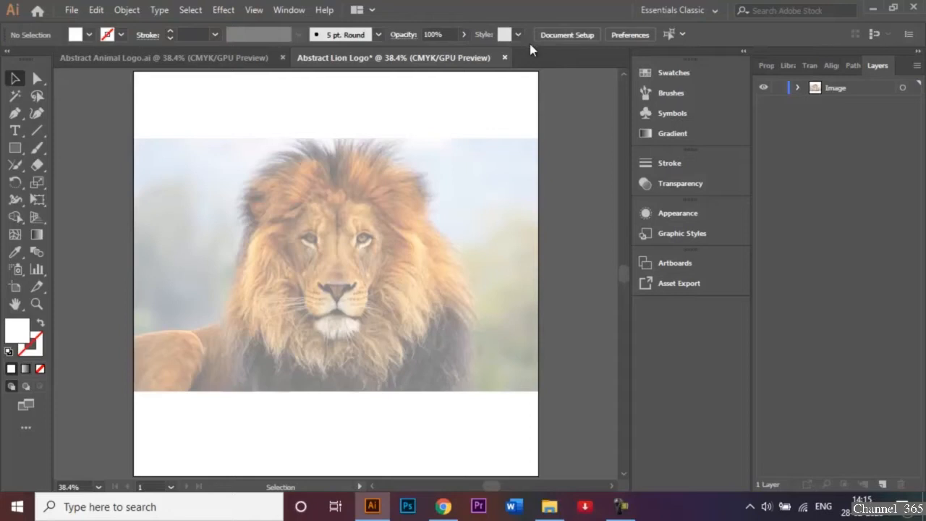
left_click(671, 184)
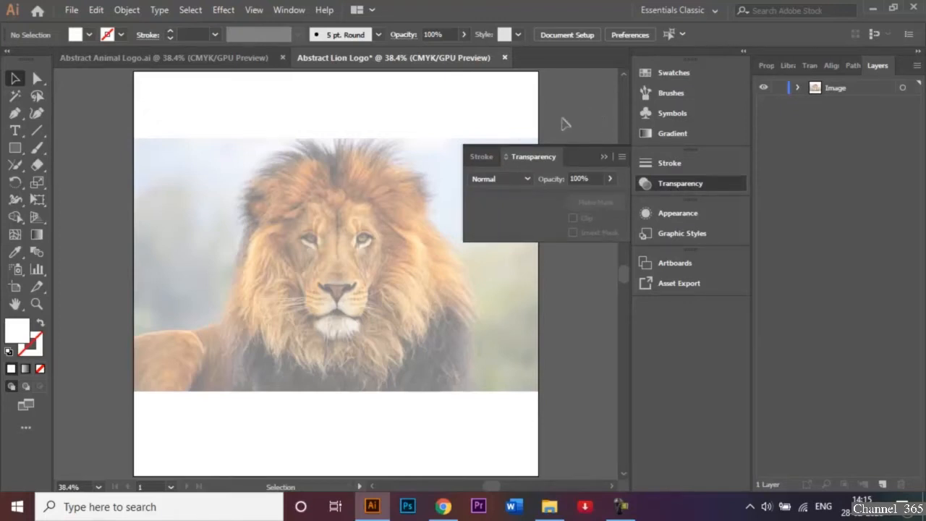
left_click(605, 158)
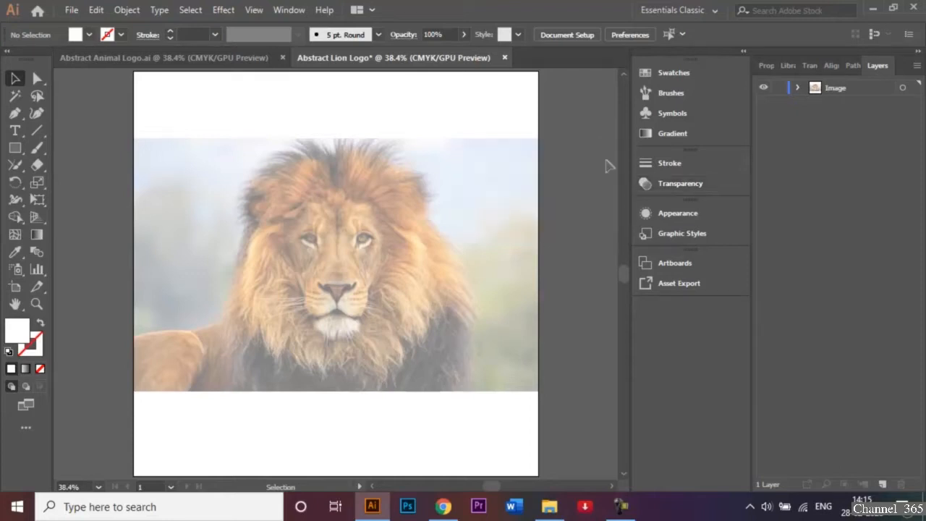
Step: Lock the Image layer and check the finished geometric lion in the Abstract Animal Logo document
left_click(778, 88)
left_click(235, 57)
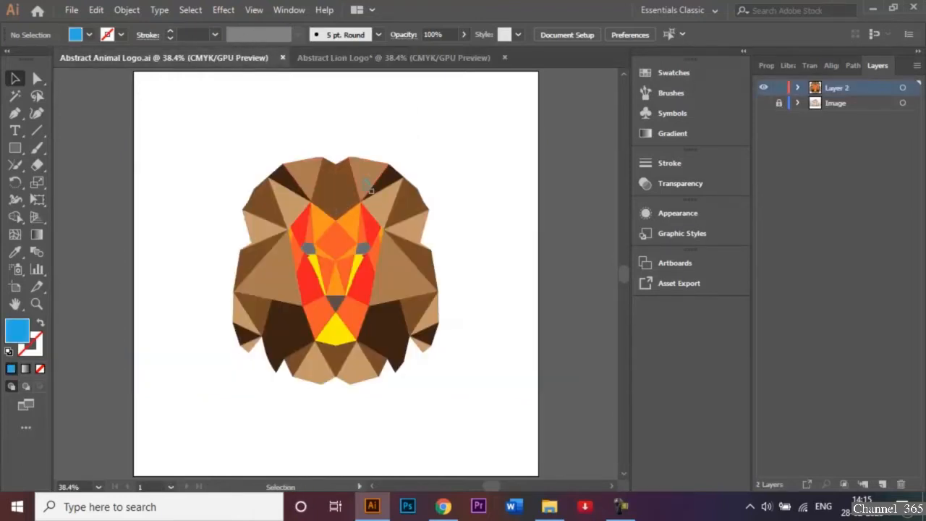
left_click(376, 60)
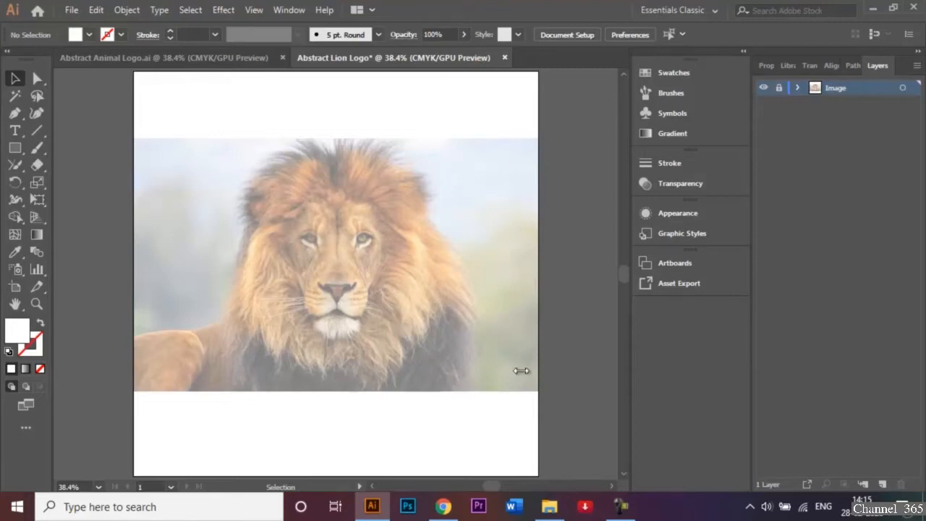
Step: Add a new layer above the Image layer and name it Graphics
left_click(883, 485)
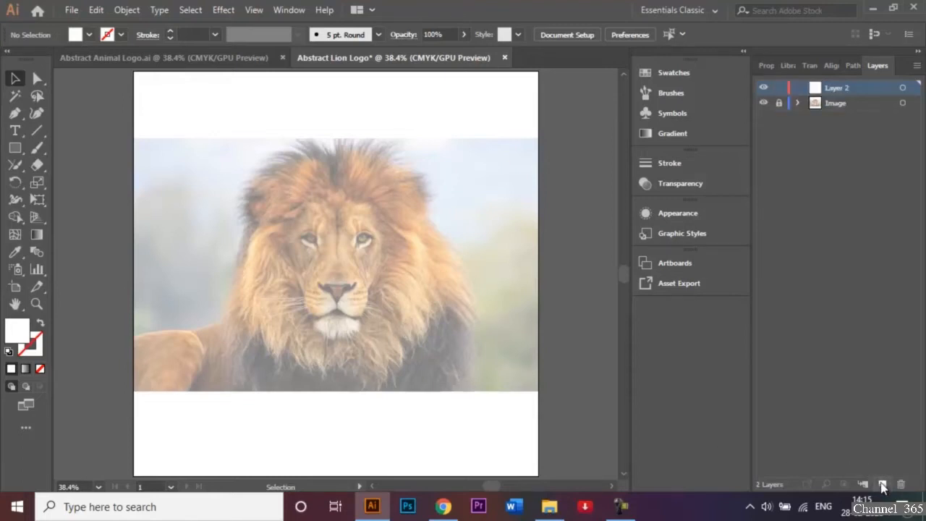
double_click(840, 88)
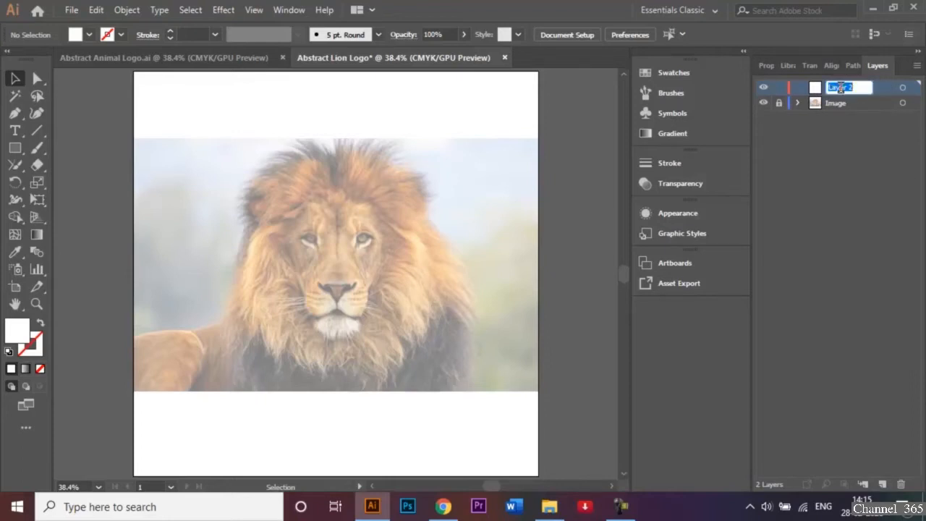
key("BackSpace")
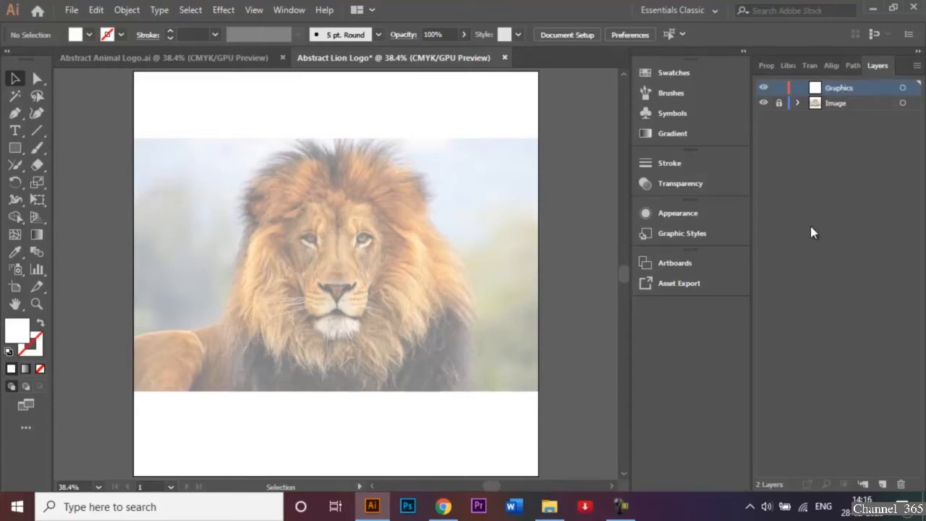
left_click(810, 222)
left_click(853, 98)
key("ctrl+plus")
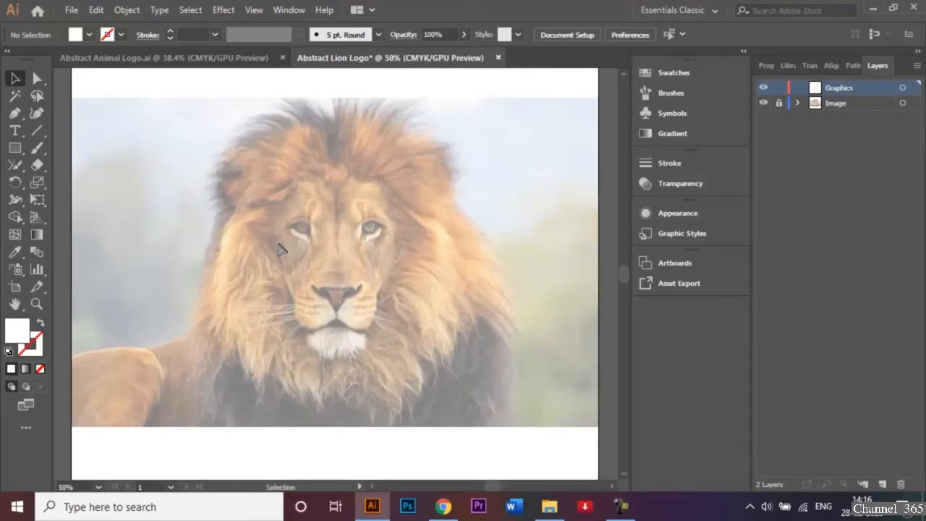
key("ctrl+plus")
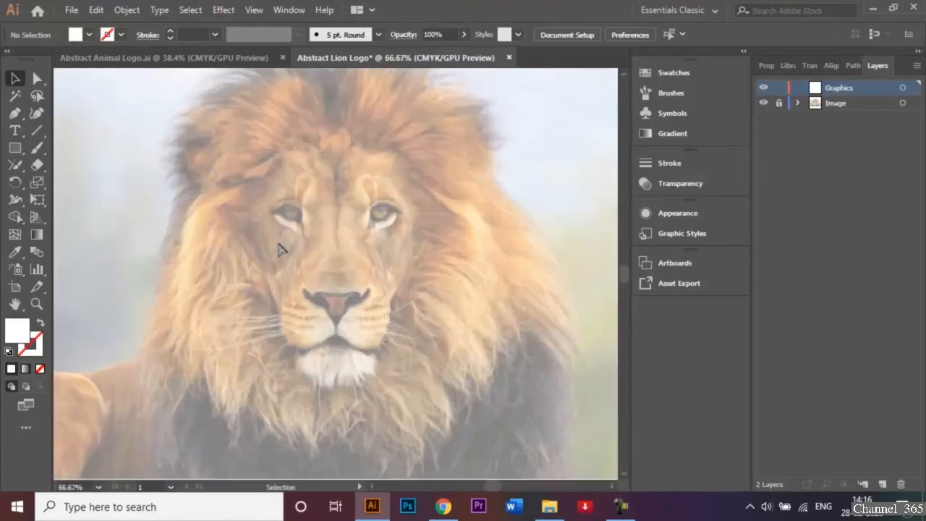
Step: Trace the lion's left-hand eye as a closed, straight-sided shape on the Graphics layer with the Pen tool
left_click(620, 73)
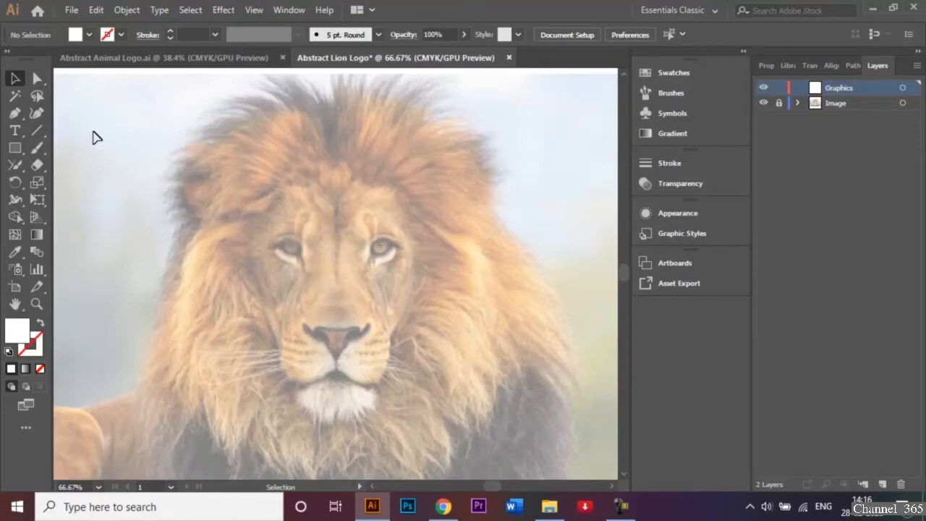
left_click(13, 116)
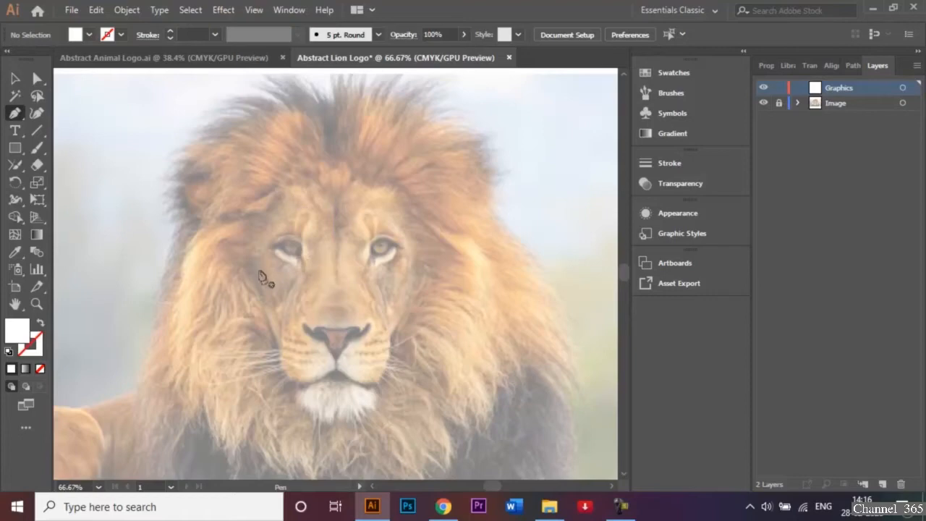
left_click(299, 259)
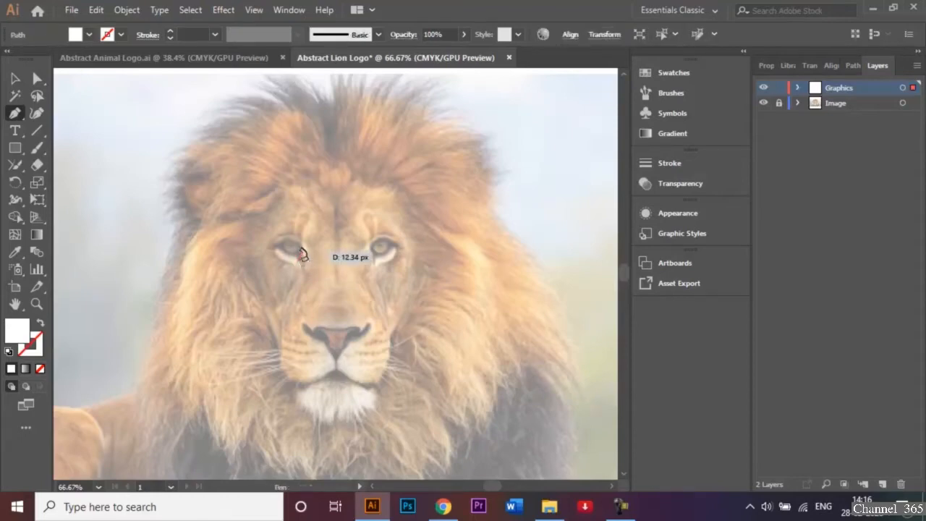
left_click(299, 241)
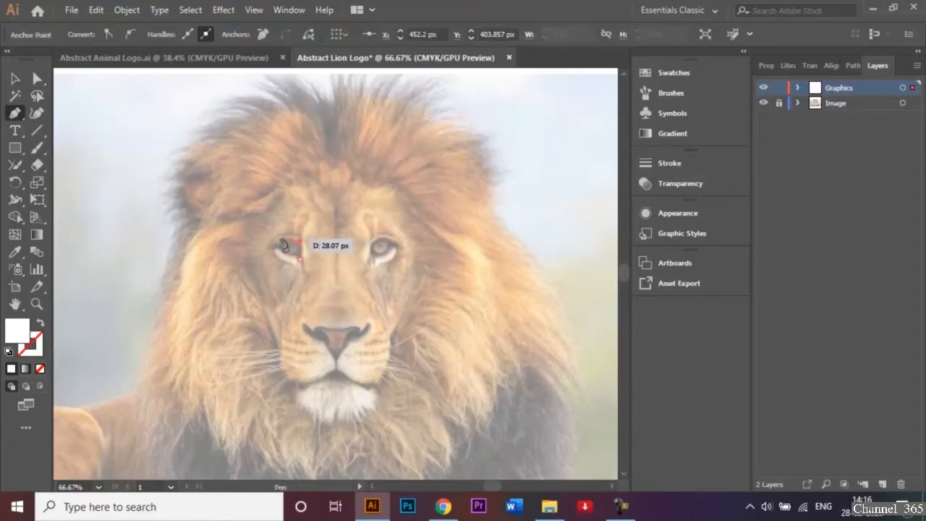
left_click(280, 239)
left_click(272, 250)
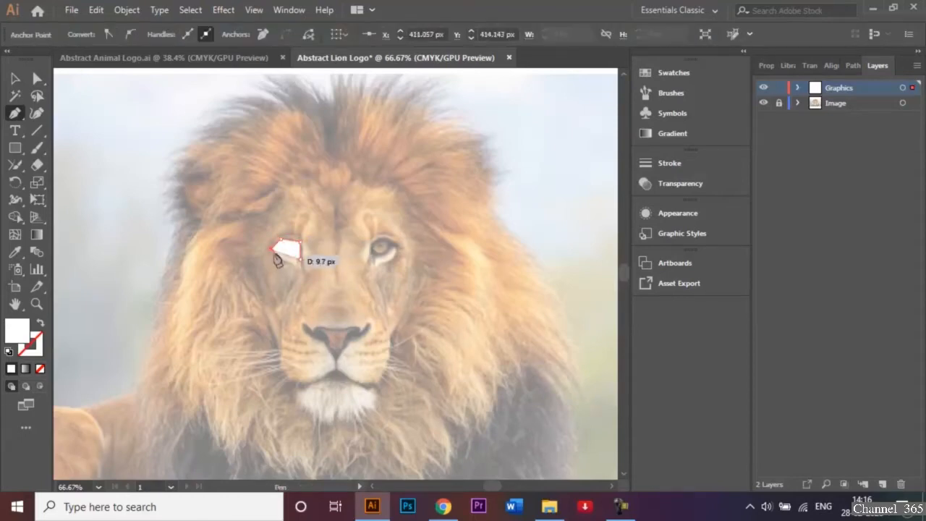
left_click(280, 254)
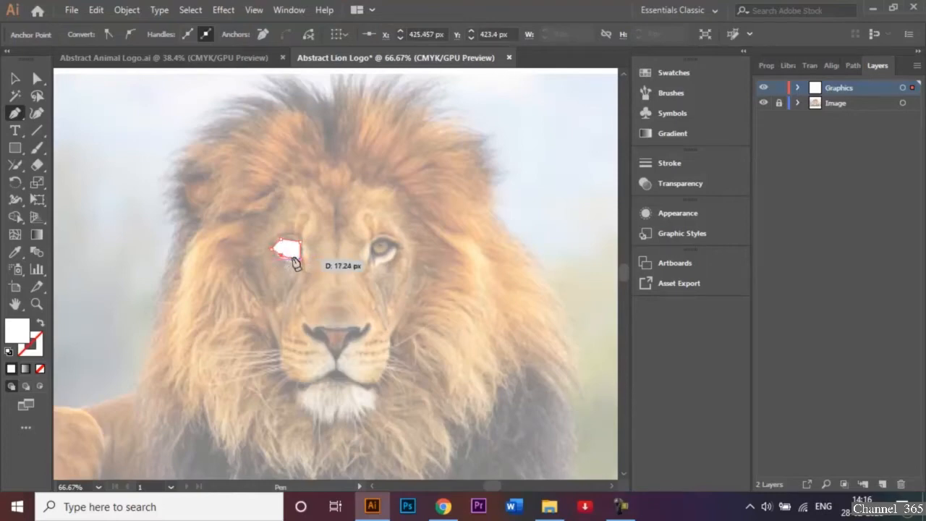
left_click(299, 257)
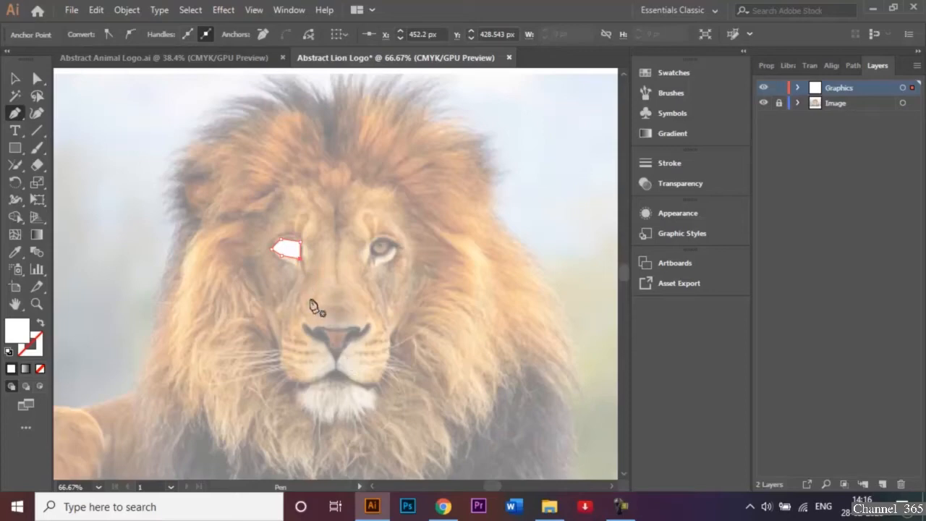
left_click_drag(333, 311, 334, 336)
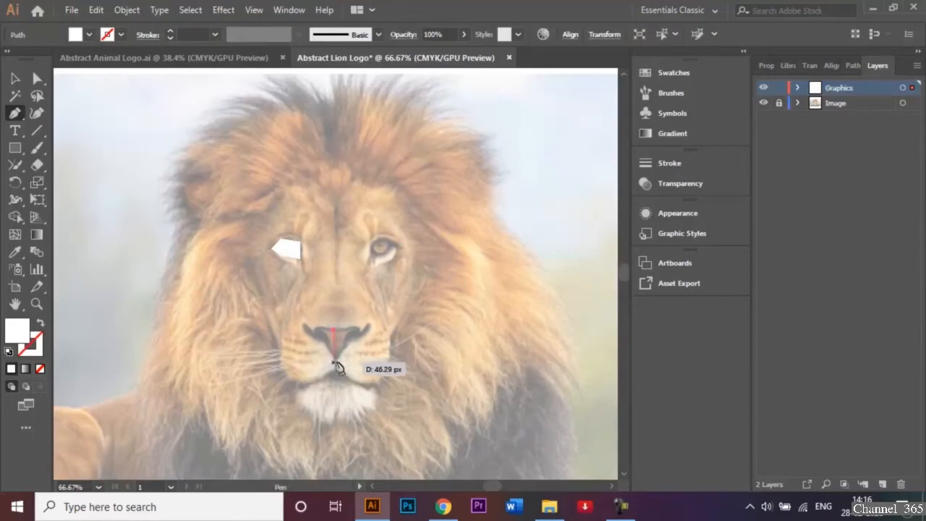
left_click(334, 358)
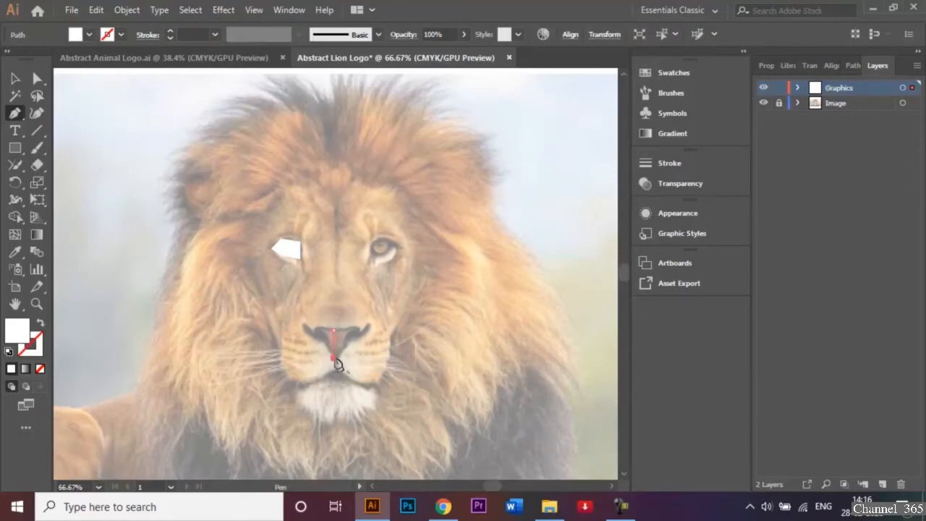
left_click_drag(335, 359, 327, 332)
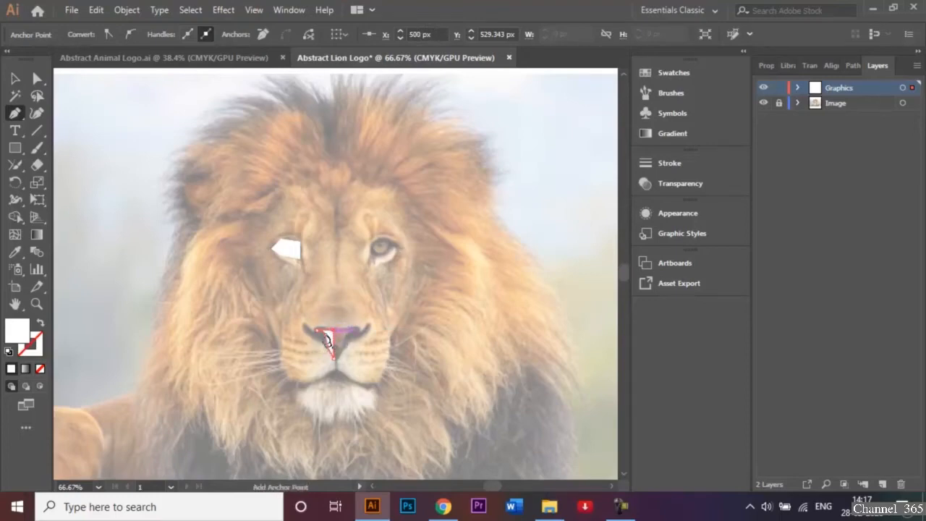
scroll(316, 330, "up", 3)
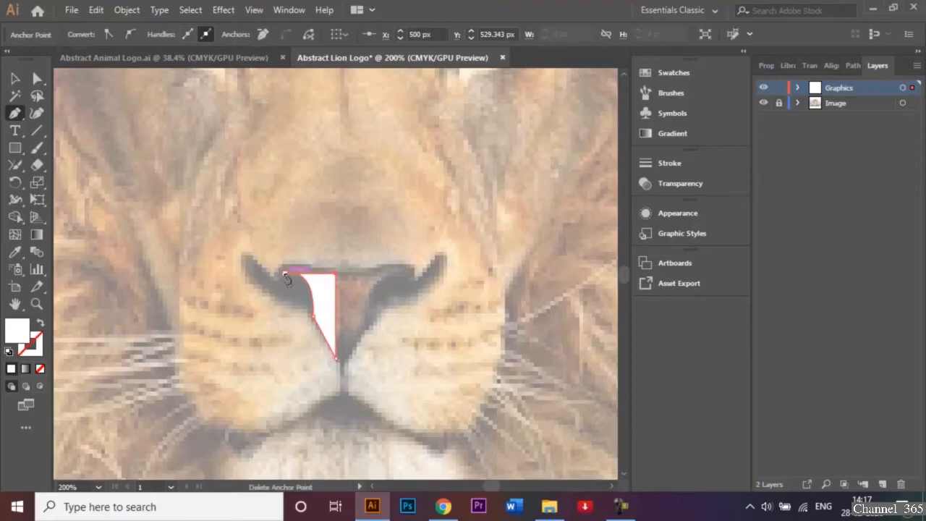
left_click(285, 276)
key("ctrl+z")
key("ctrl+z")
key("ctrl+z")
key("ctrl+z")
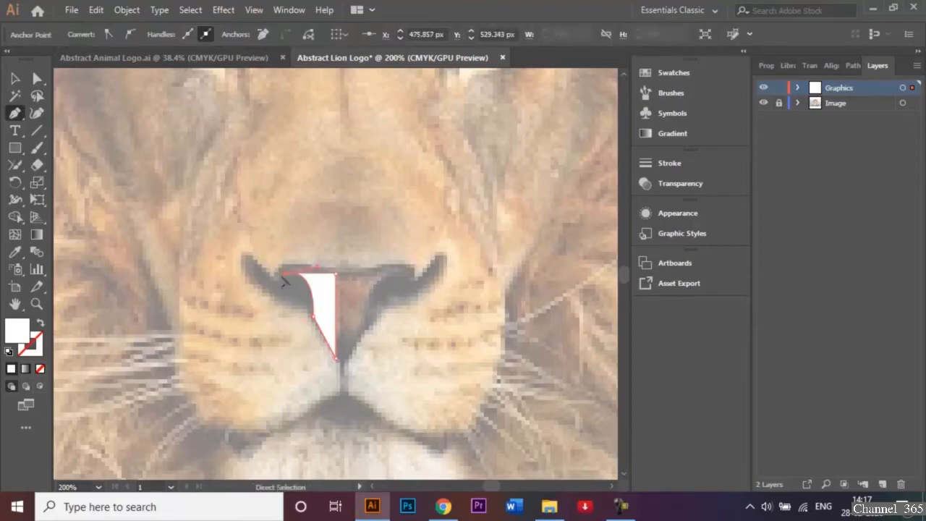
key("ctrl+z")
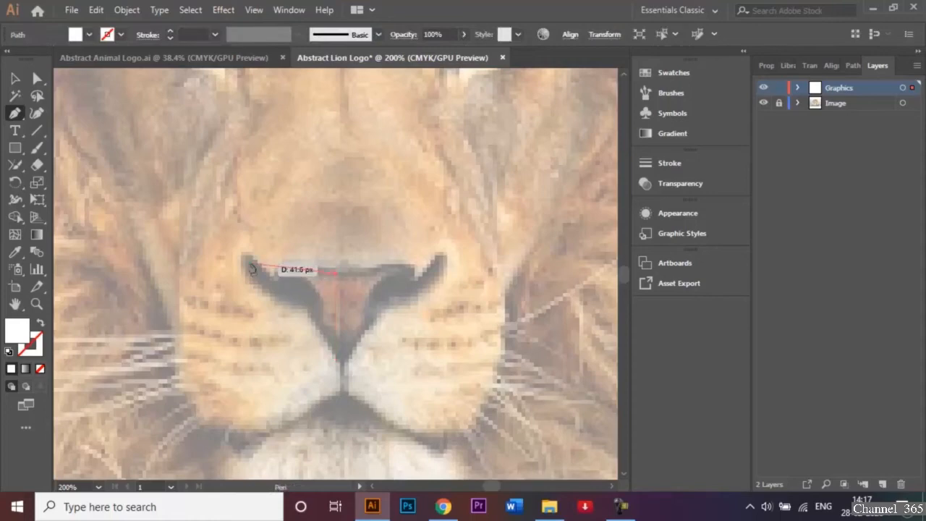
key("ctrl+z")
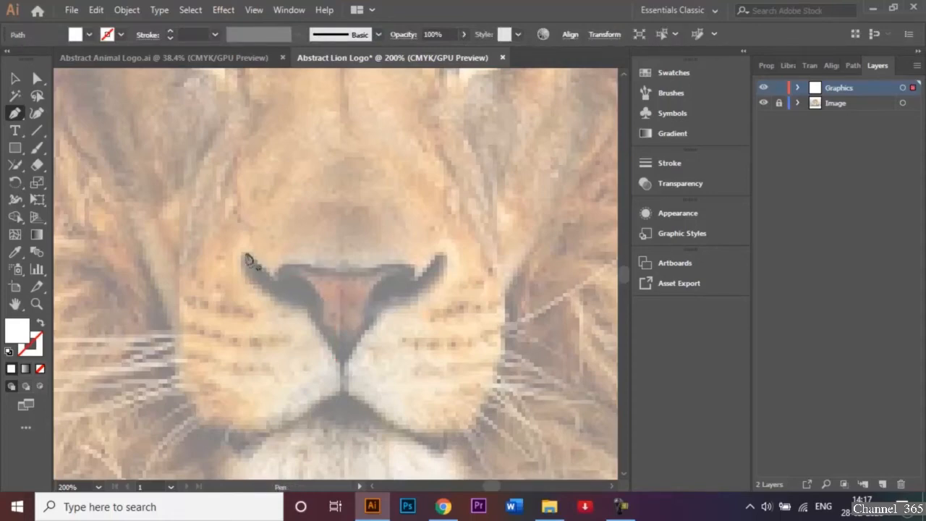
Step: Trace the left-hand nostril as a closed shape with a curved inner edge using the Pen tool
left_click(242, 257)
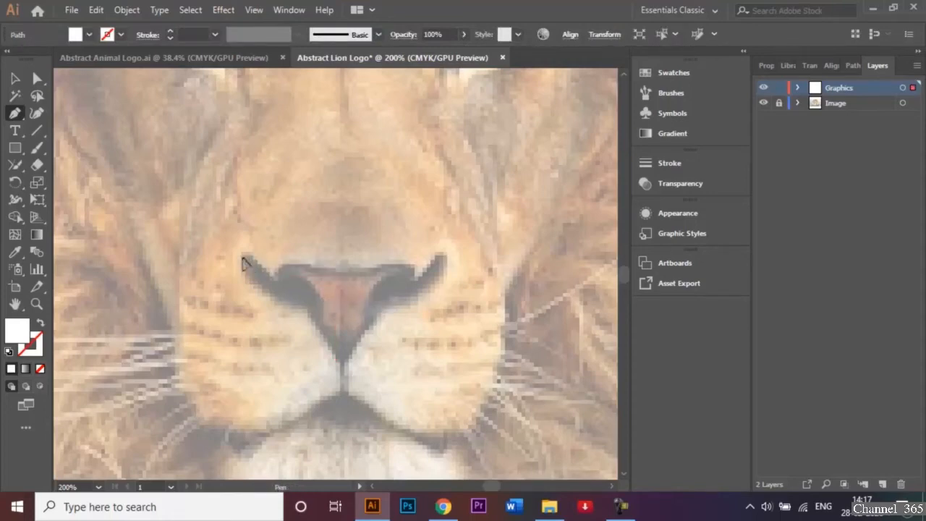
left_click(312, 311)
left_click_drag(311, 313, 247, 263)
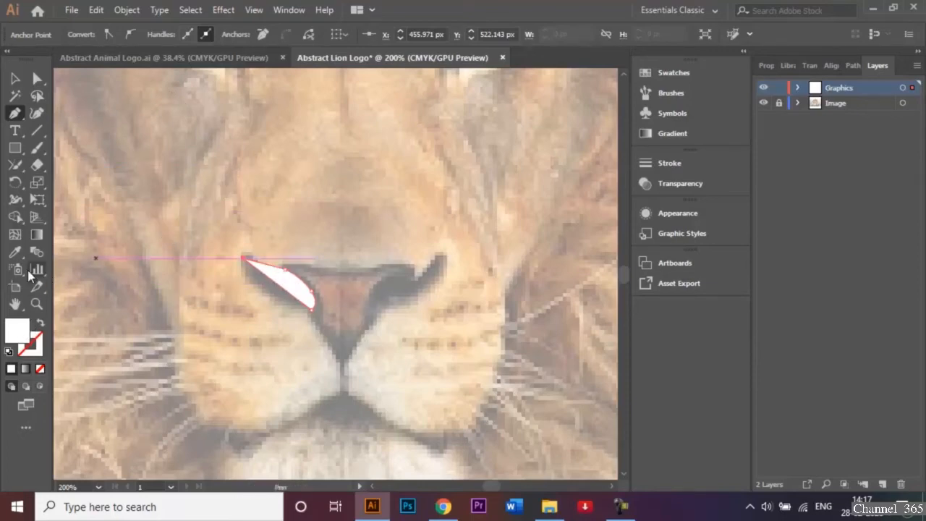
Step: Fill the nostril shape with dark grey 686868 and deselect it
double_click(24, 335)
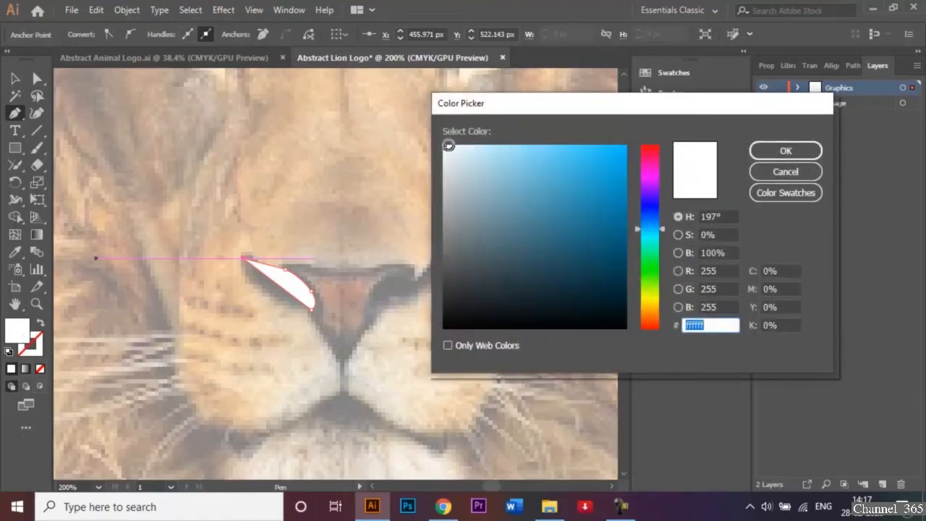
left_click_drag(444, 145, 443, 253)
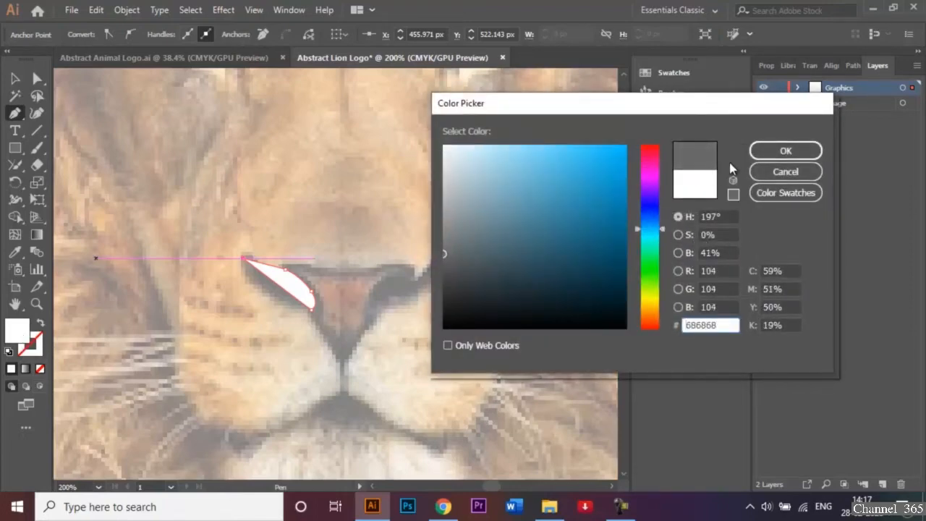
left_click(765, 150)
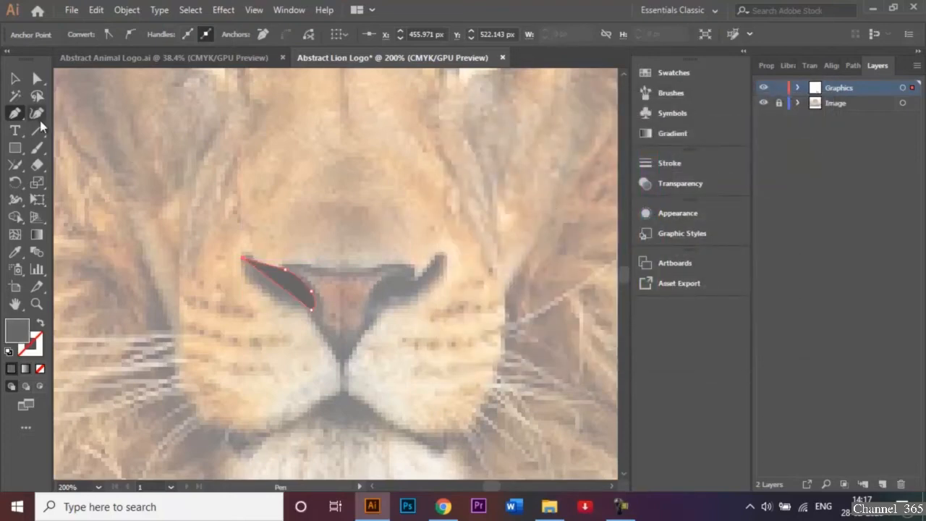
left_click(15, 79)
left_click(151, 113)
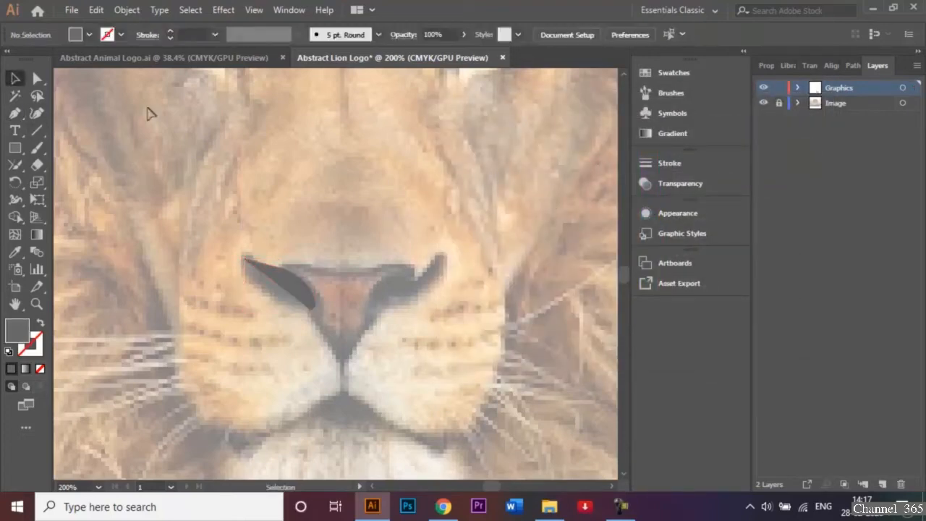
Step: Trace the left half of the nose beside the nostril, from the nose's top edge to its lower tip, with the Pen tool
left_click(13, 115)
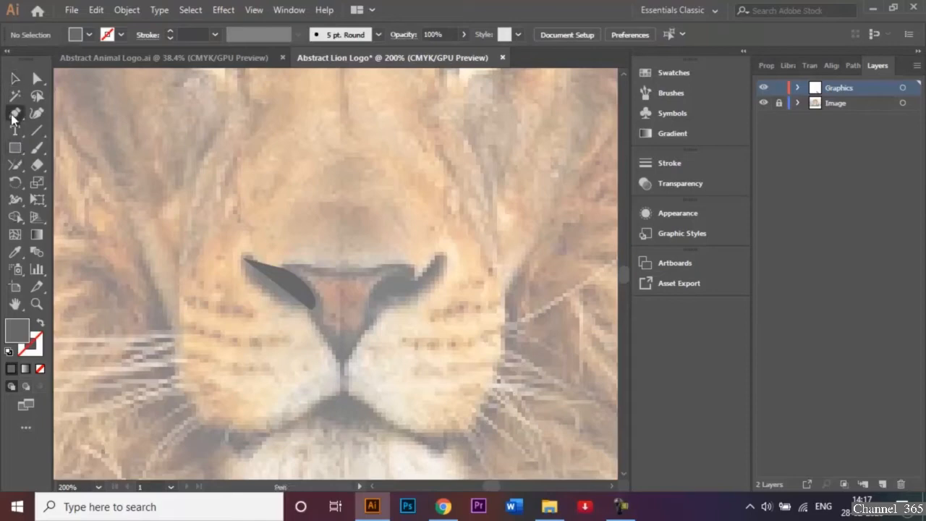
left_click(279, 268)
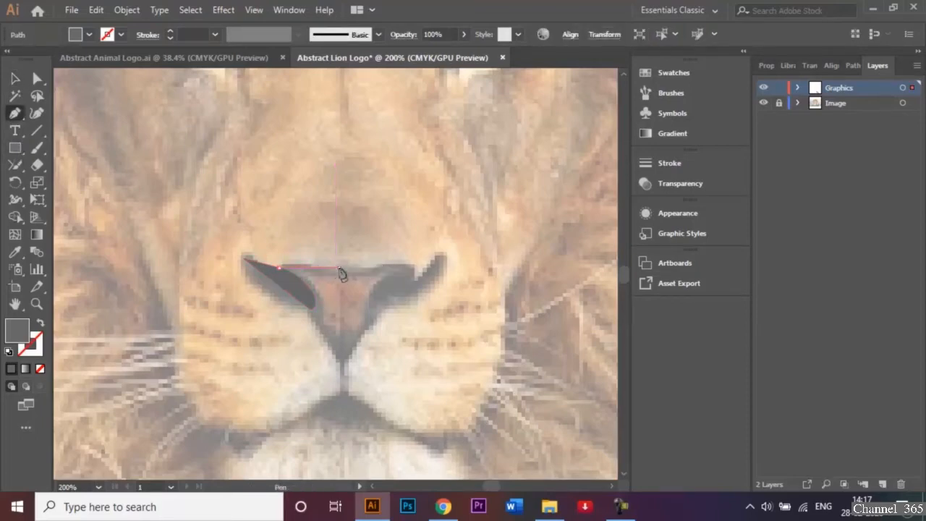
left_click(339, 269)
left_click(340, 356)
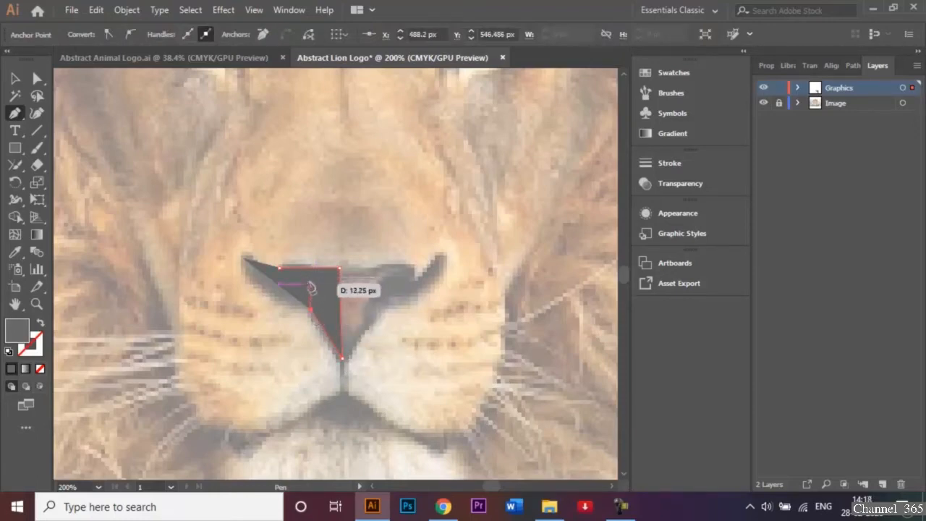
mouse_move(280, 268)
left_mouse_down()
mouse_move(288, 274)
mouse_move(217, 252)
mouse_move(191, 178)
mouse_move(312, 266)
mouse_move(287, 269)
left_mouse_up()
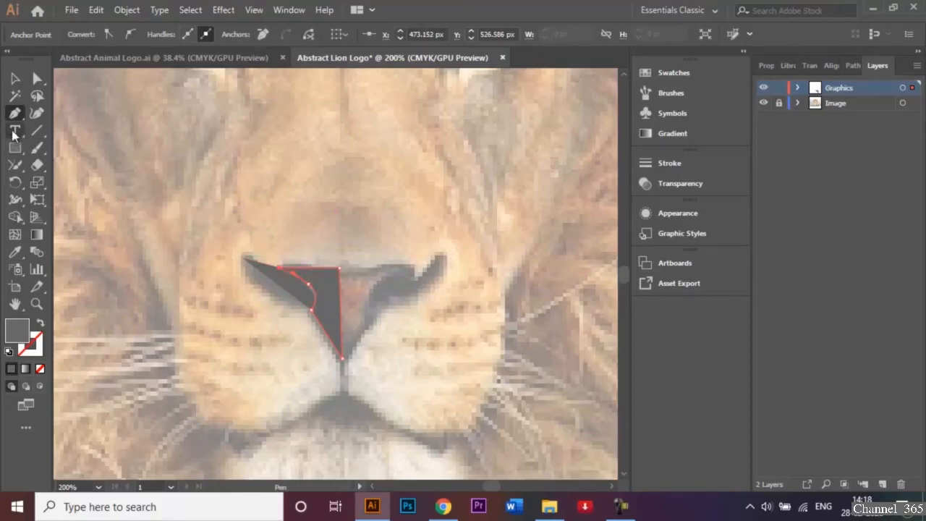
Step: Fill the left nose half with lighter grey 8c8c8c and deselect it
left_click(22, 332)
double_click(22, 332)
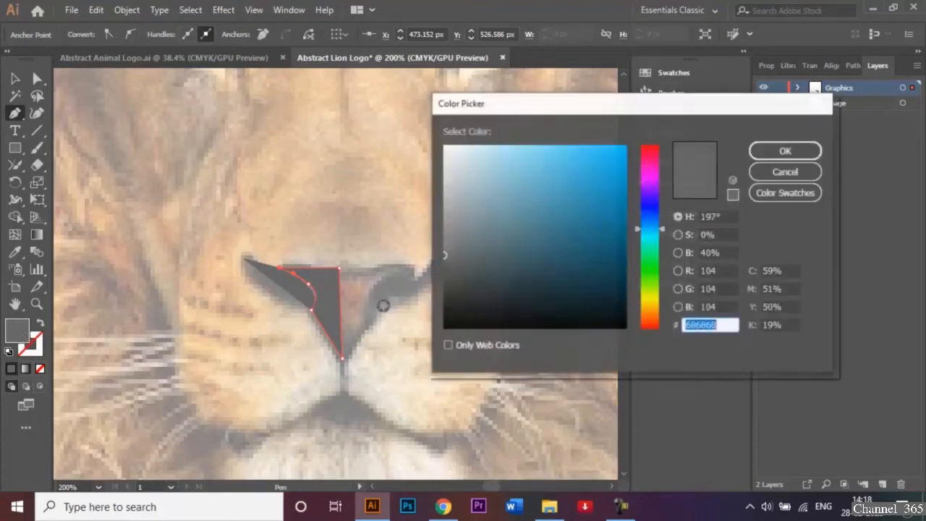
left_click_drag(444, 254, 443, 226)
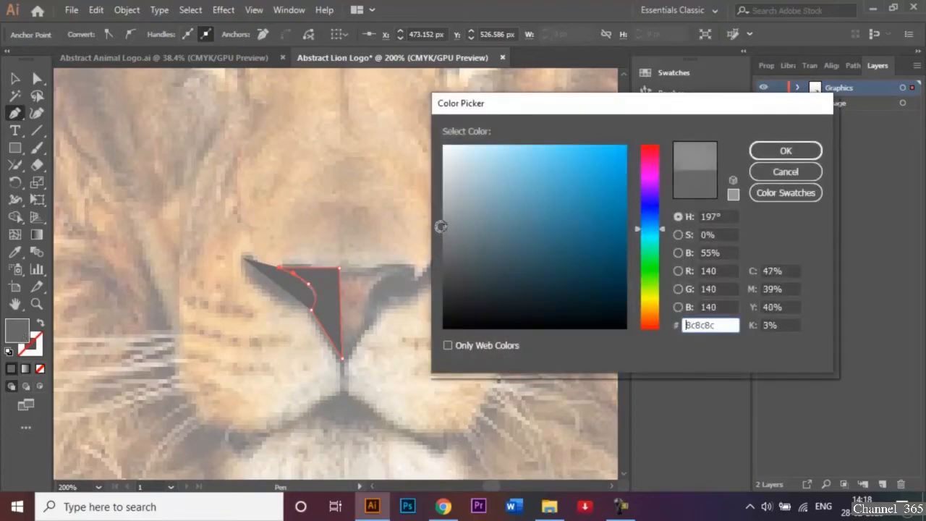
left_click(784, 151)
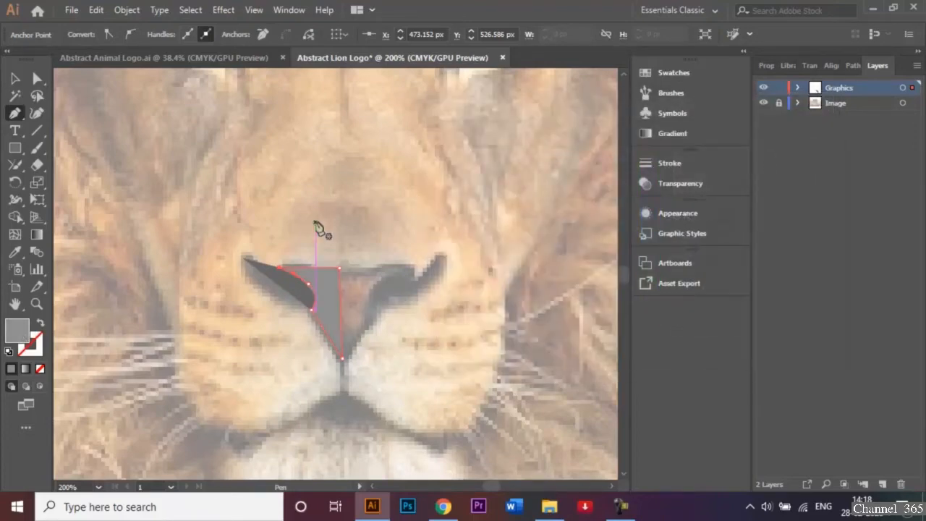
left_click(16, 79)
left_click(171, 125)
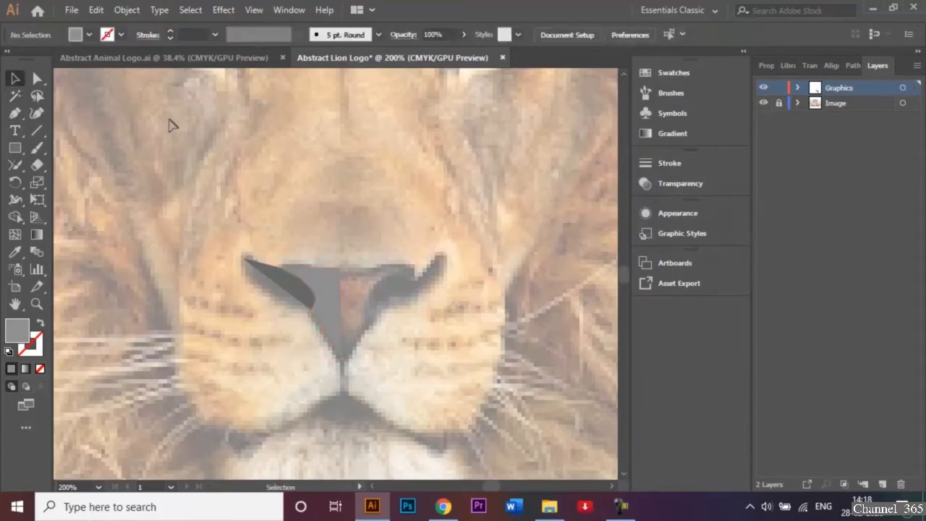
Step: Adjust the curve where the nostril meets the left nose half with the Anchor Point tool
left_click(332, 293)
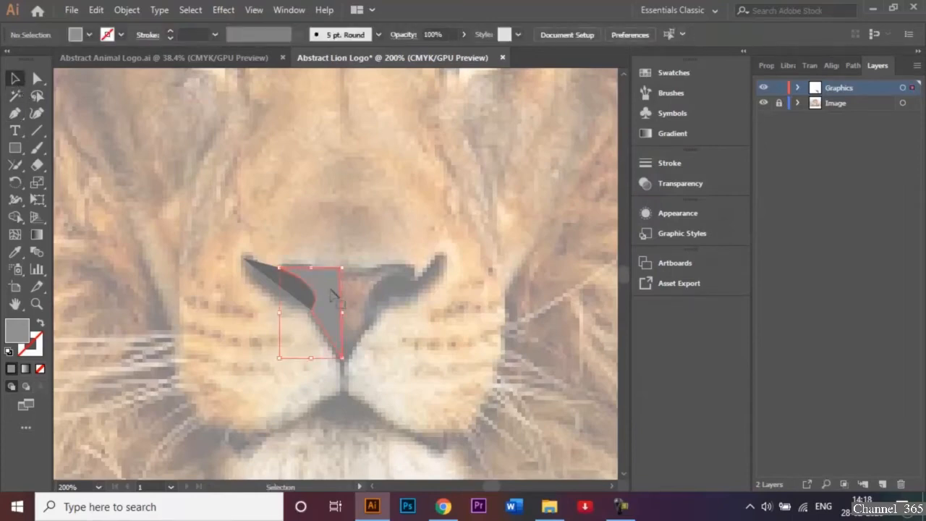
left_click(17, 114)
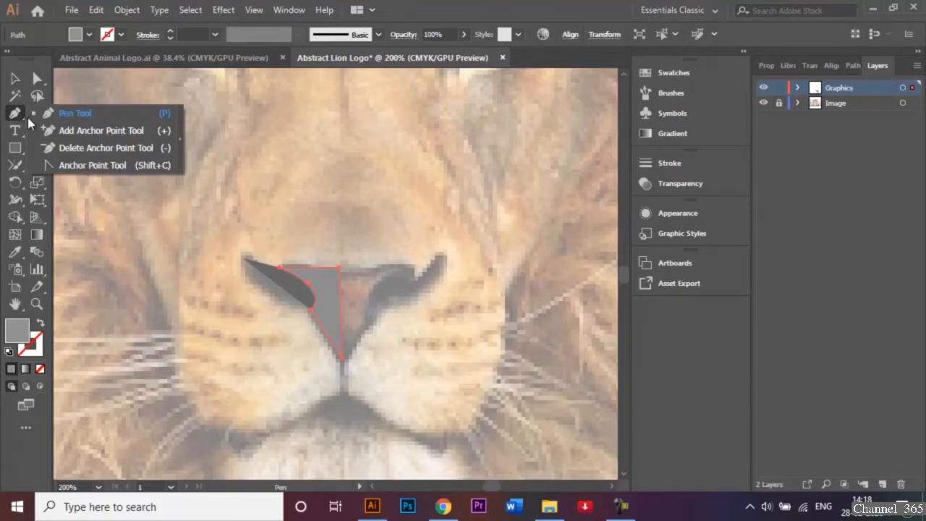
left_click(75, 166)
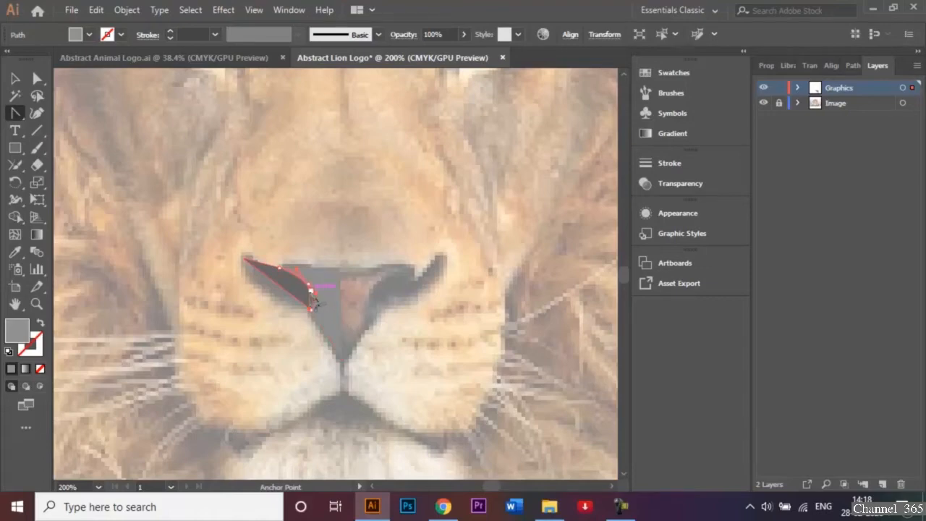
left_click_drag(311, 293, 314, 296)
Step: Bring the dark grey nostril shape to the front of the left nose half and deselect it
key("ctrl+equal")
key("ctrl+equal")
key("ctrl+equal")
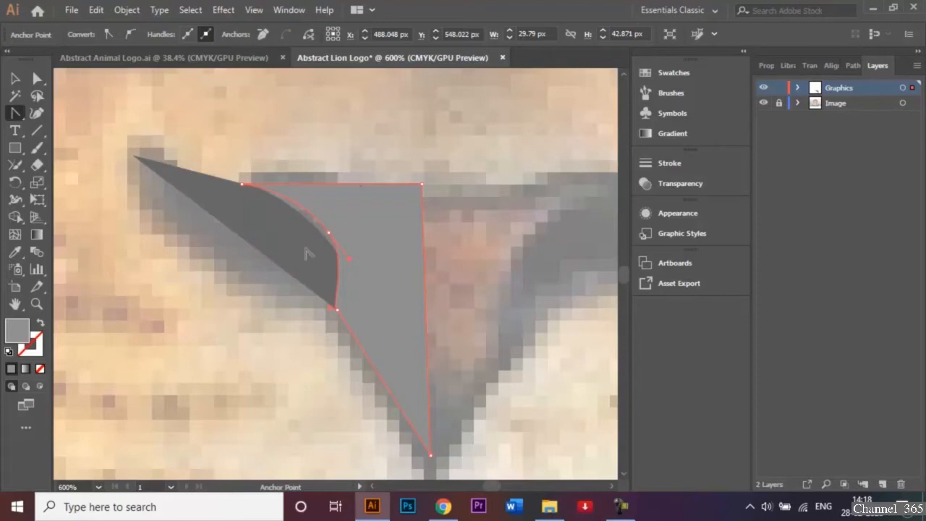
left_click(15, 78)
left_click(184, 297)
left_click(269, 248)
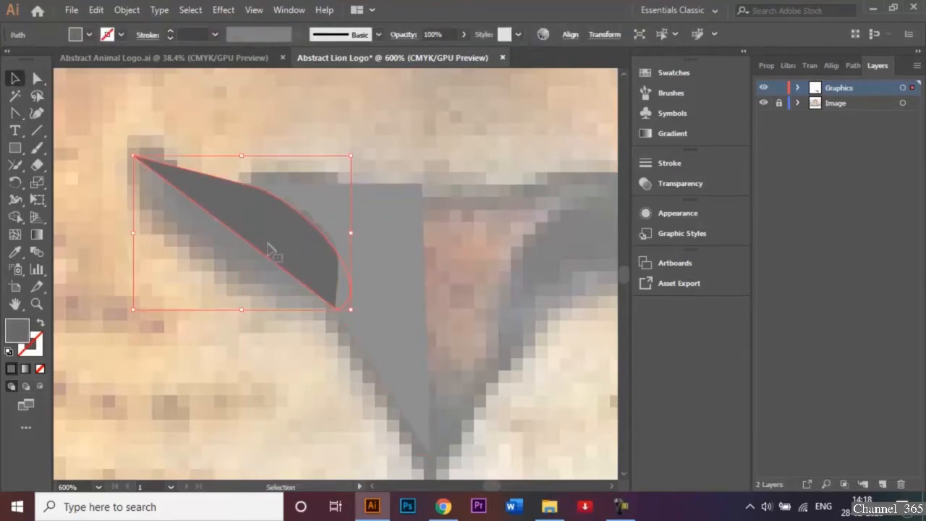
right_click(268, 248)
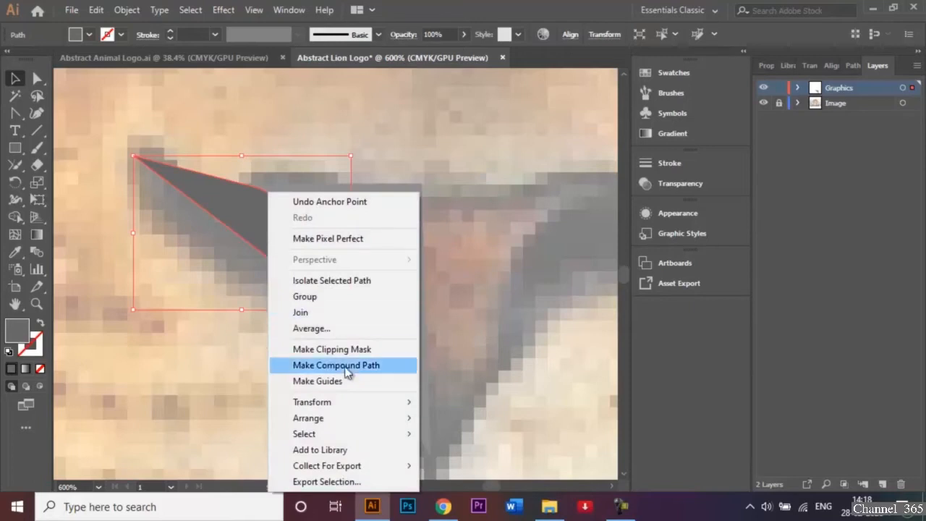
mouse_move(366, 424)
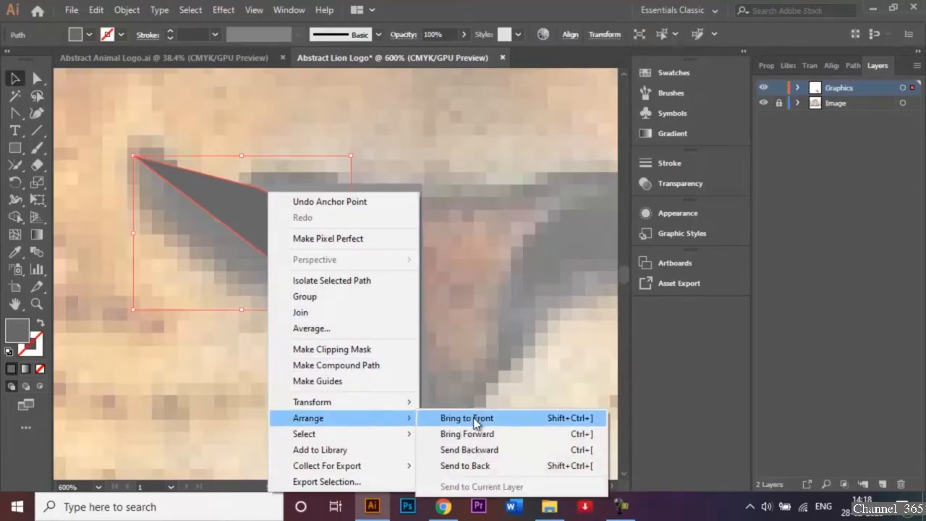
left_click(475, 421)
left_click(476, 383)
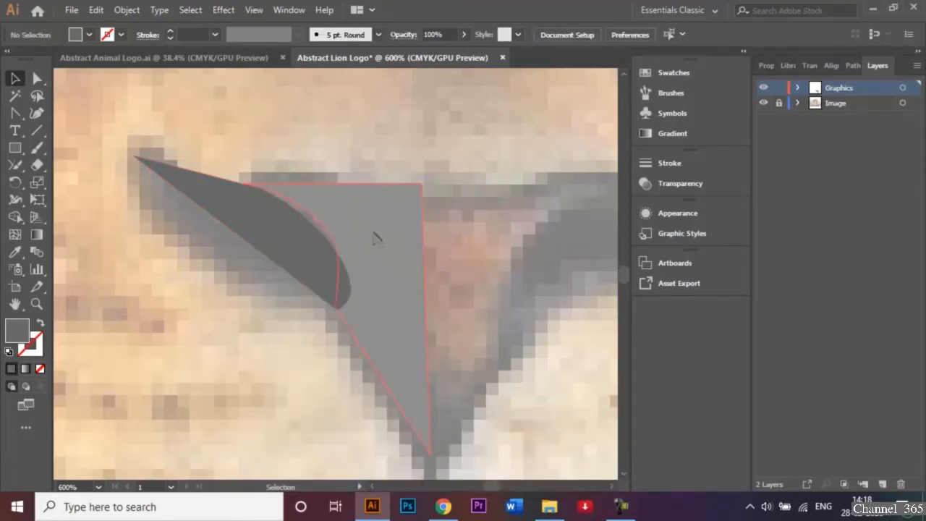
Step: Replace the left nose half with a new Pen tool shape spanning the nose's top edge, its lower tip and the nostril's outer end
left_click(376, 239)
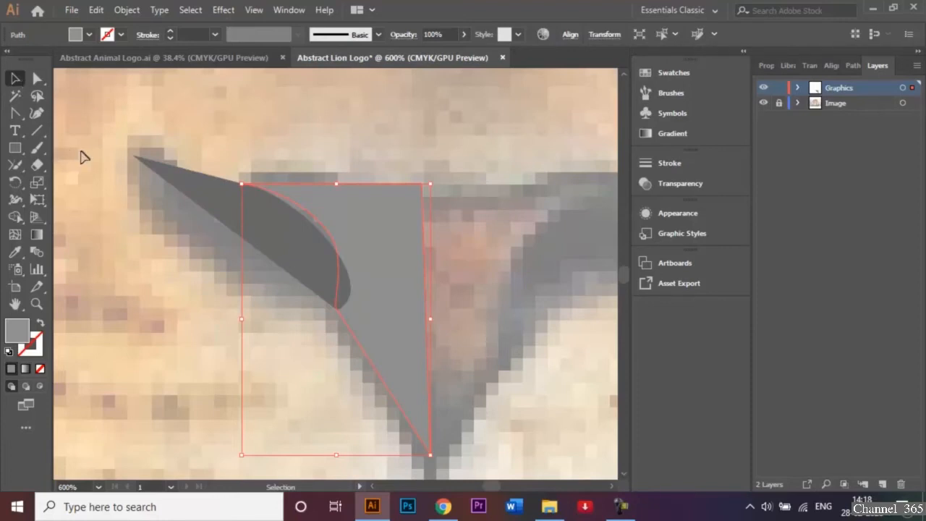
key("Delete")
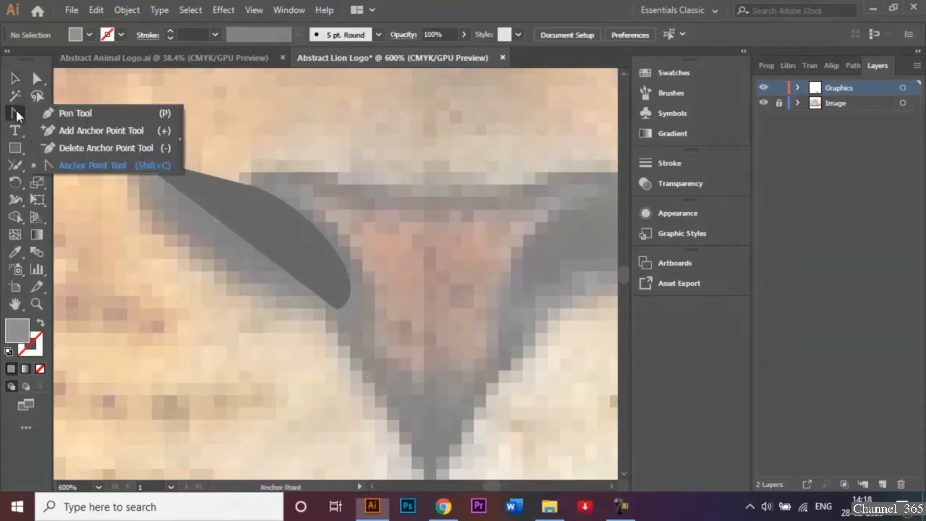
left_click(16, 114)
left_click(65, 114)
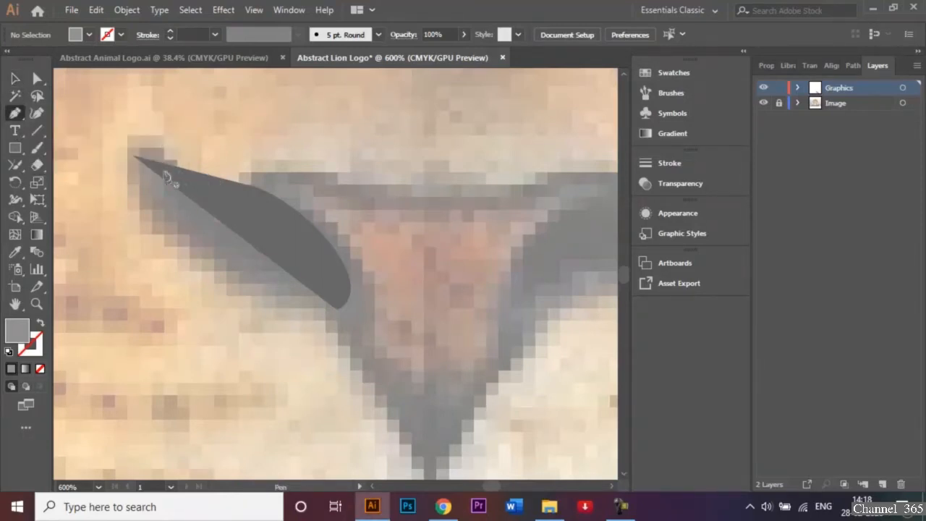
left_click(224, 180)
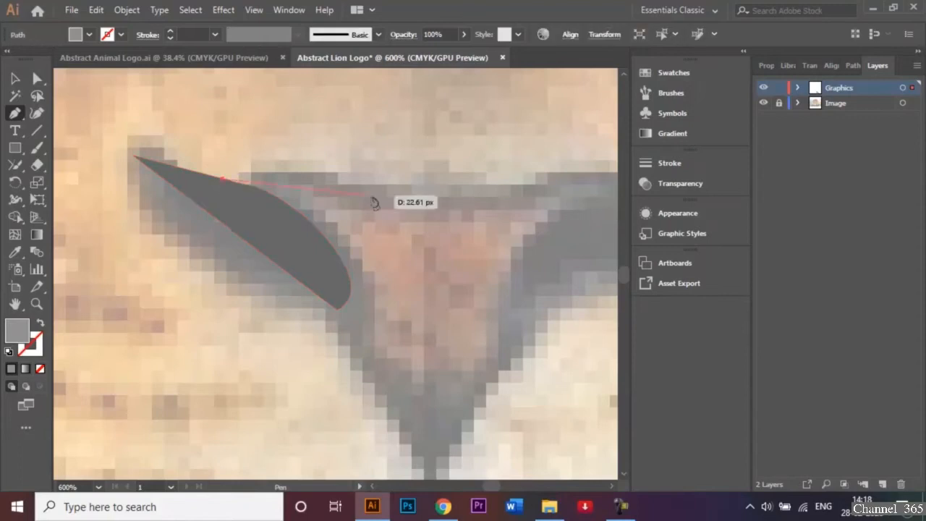
left_click(422, 191)
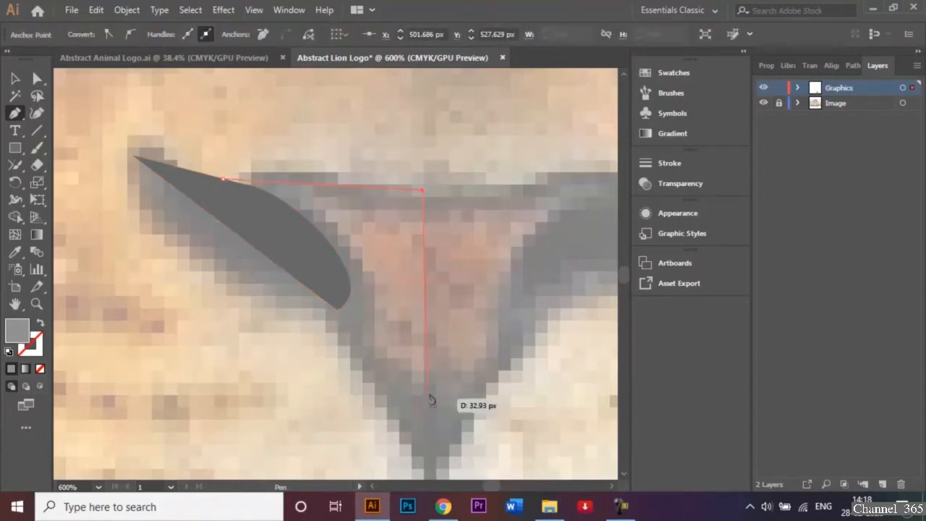
left_click(428, 461)
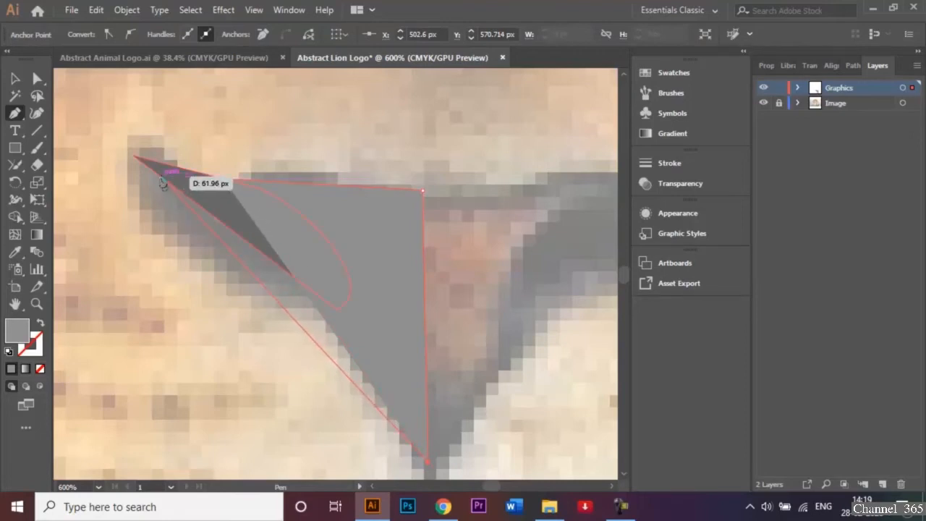
left_click(161, 177)
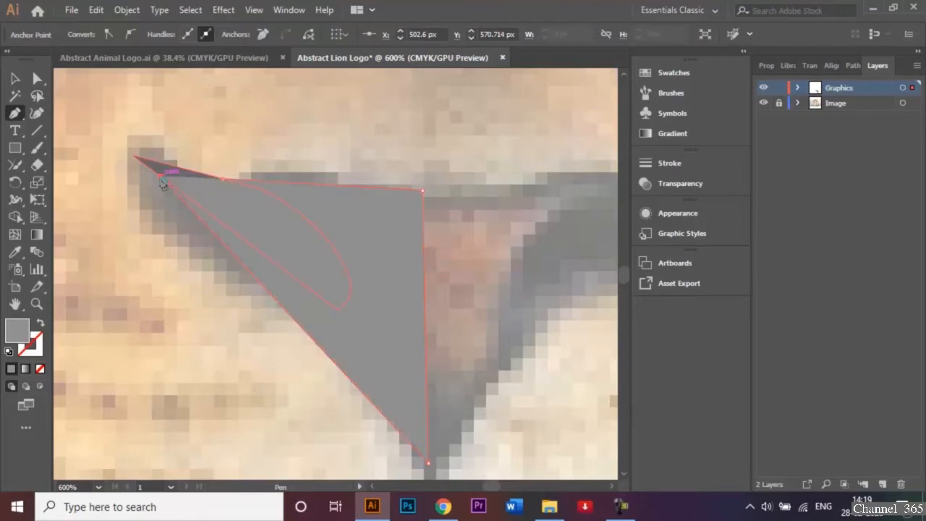
left_click(224, 179)
key("v")
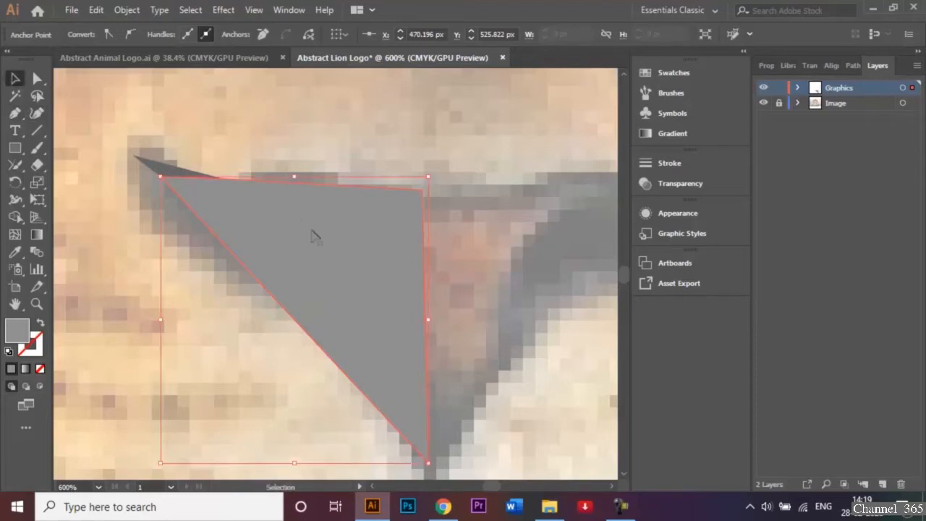
Step: Send the new left nose half to the back, behind the nostril, and deselect it
right_click(312, 236)
mouse_move(420, 420)
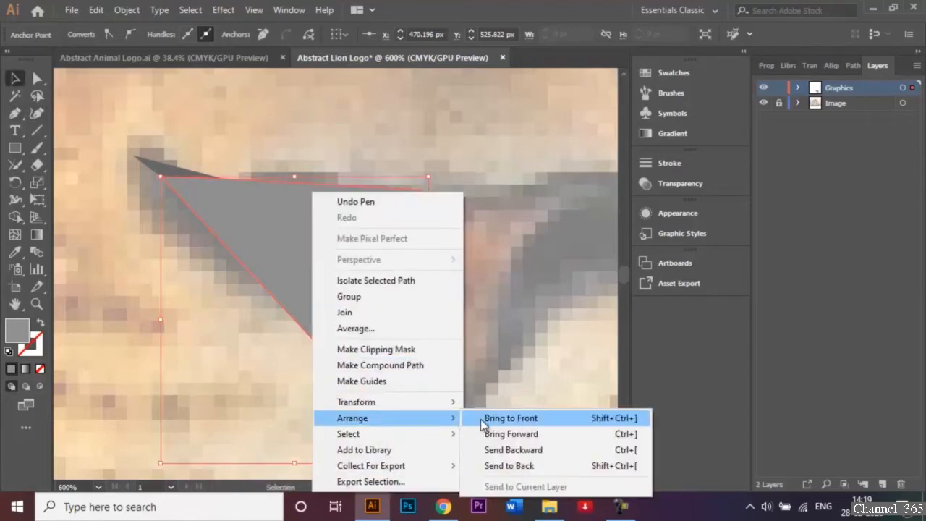
left_click(509, 465)
left_click(491, 332)
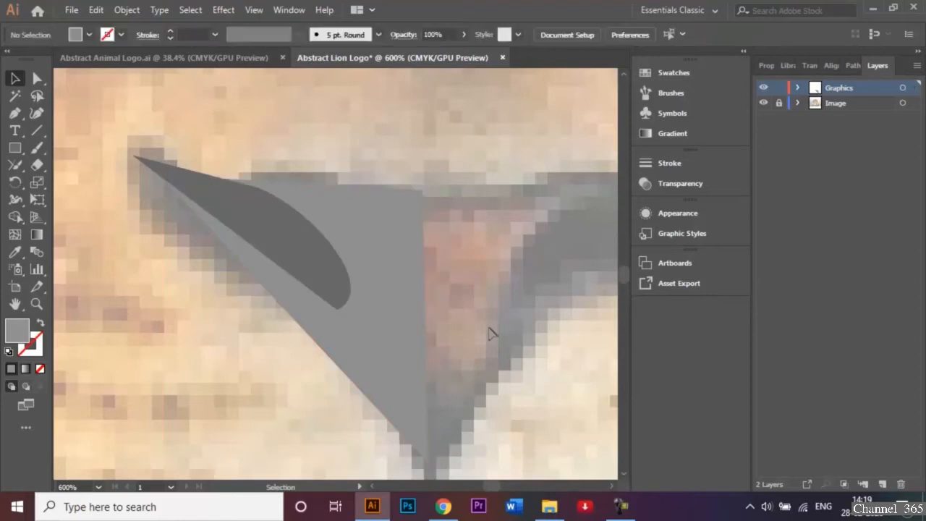
Step: Move the nostril shape inward so its pointed end meets the outer corner of the left nose half
left_click_drag(288, 246, 320, 269)
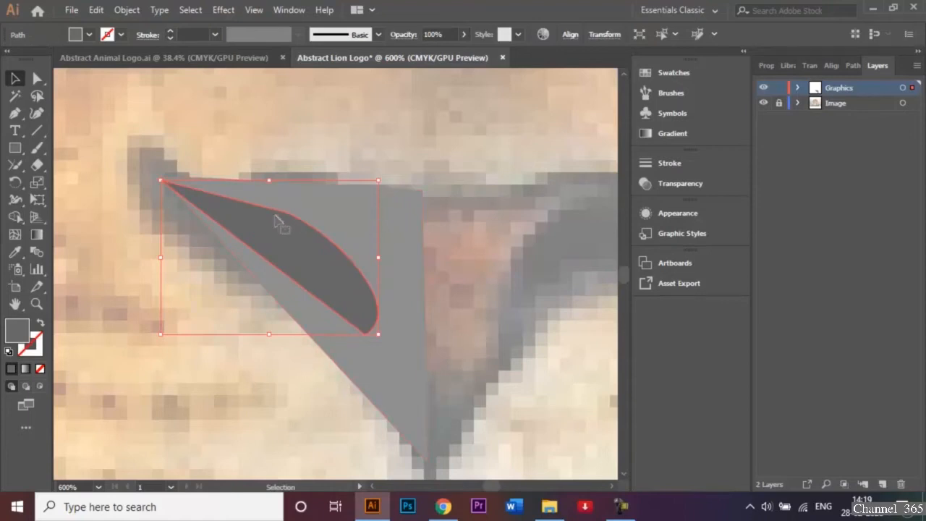
left_click(237, 131)
left_click_drag(230, 215, 233, 212)
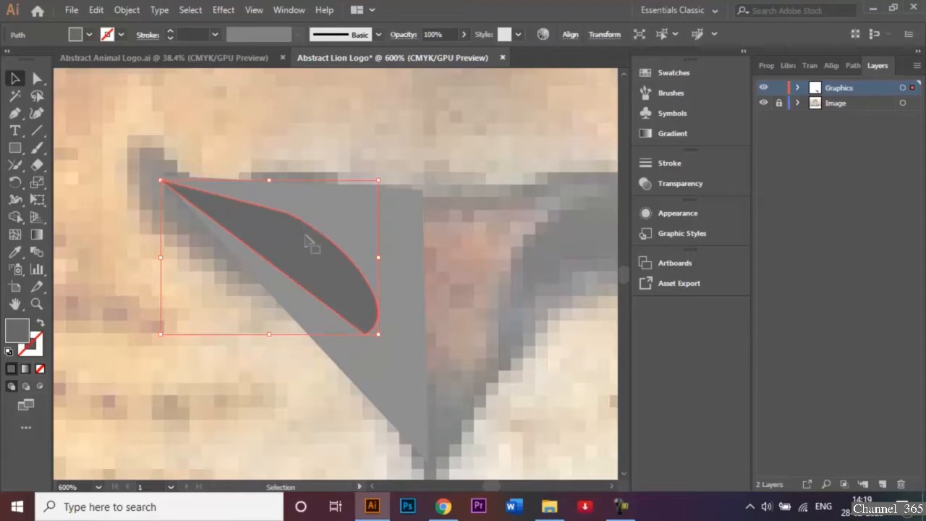
Step: Move the nostril's lower anchor point onto the slanted outer edge of the left nose half
left_click(37, 79)
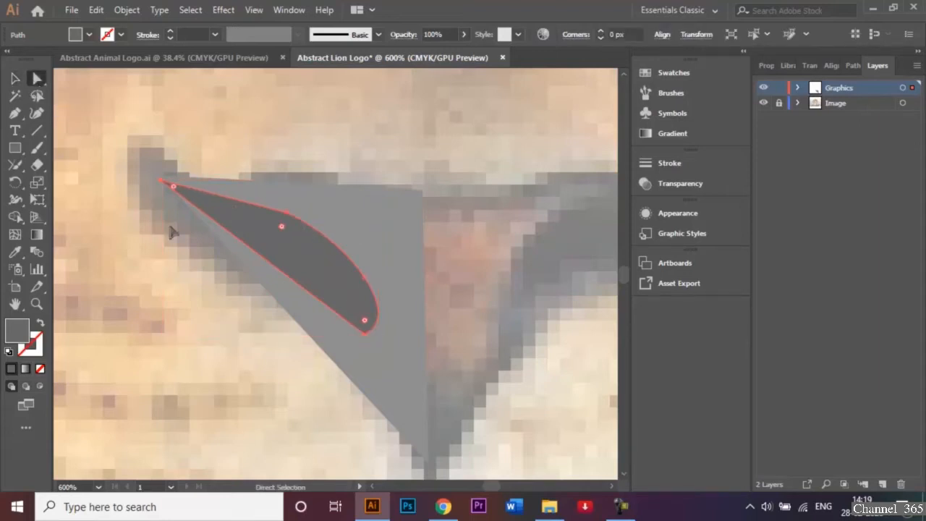
left_click(366, 337)
left_click_drag(364, 338, 331, 358)
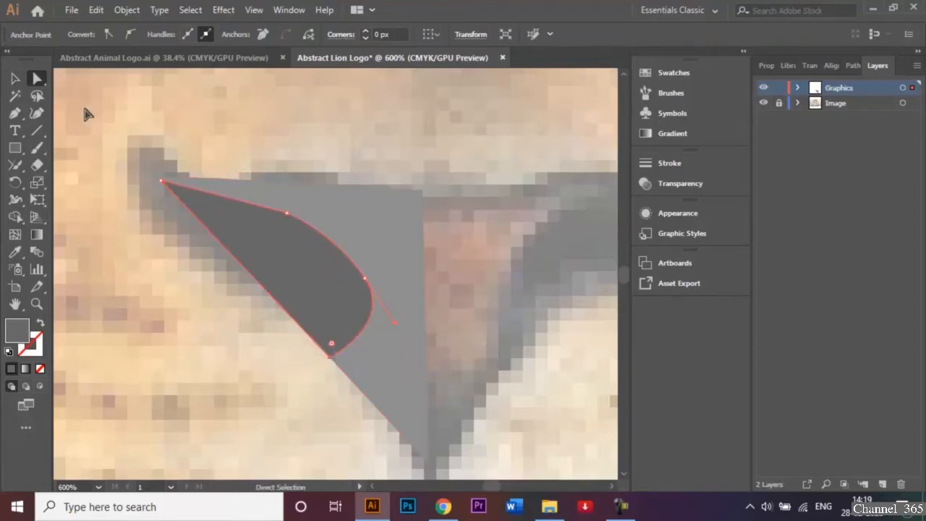
Step: Round the upper inner corner of the left nose half to about 4 px and deselect the shape
left_click(424, 192)
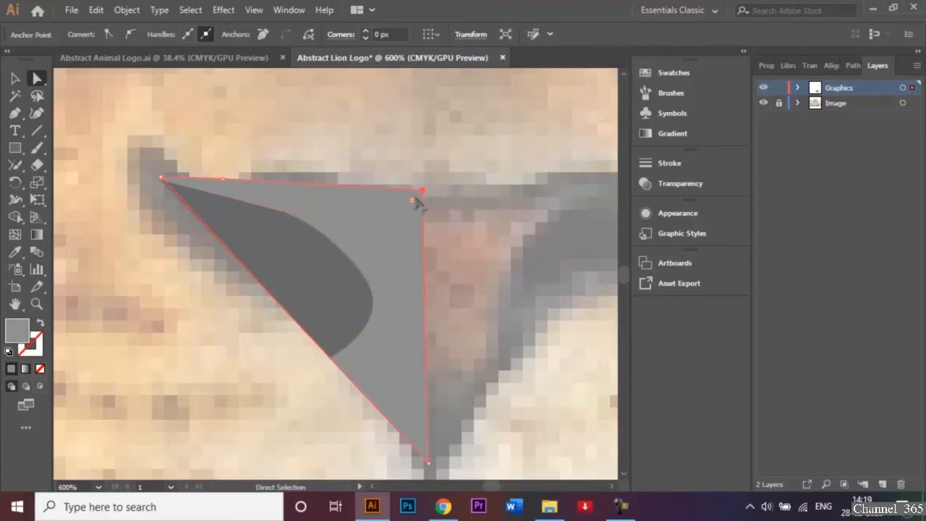
left_click_drag(412, 201, 392, 213)
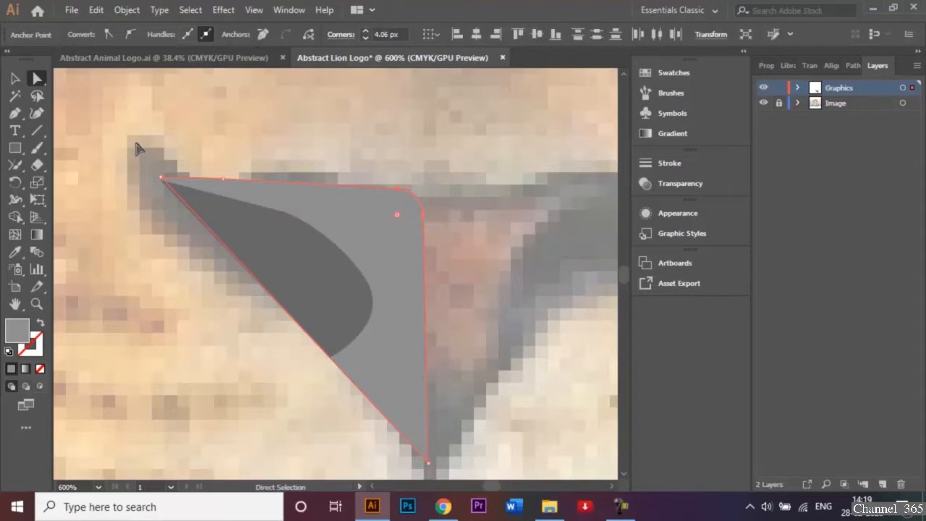
left_click(15, 79)
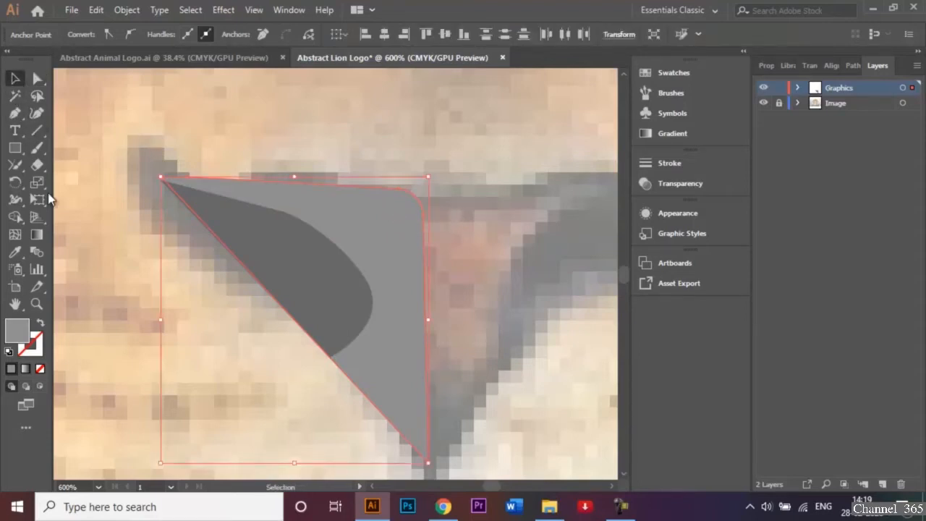
left_click(84, 168)
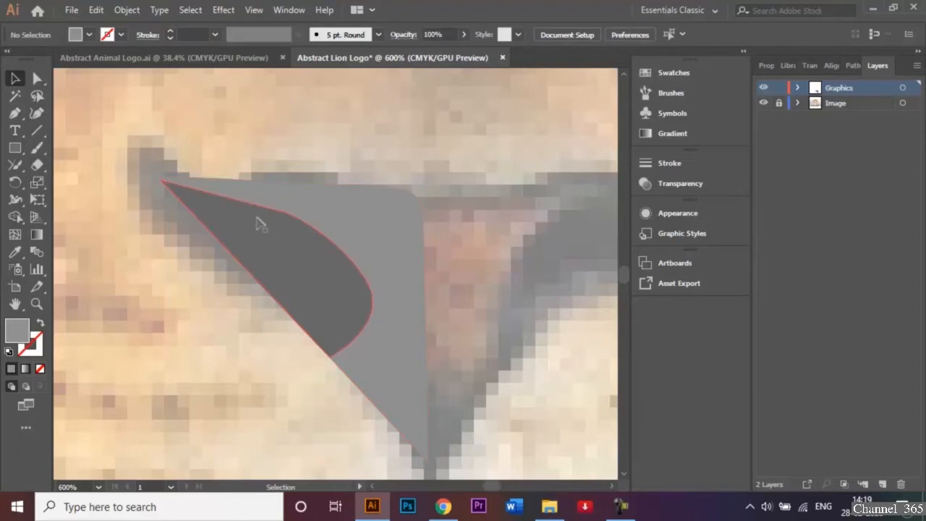
Step: Nudge the nostril shape slightly to the left and deselect it
left_click(257, 224)
key("Left")
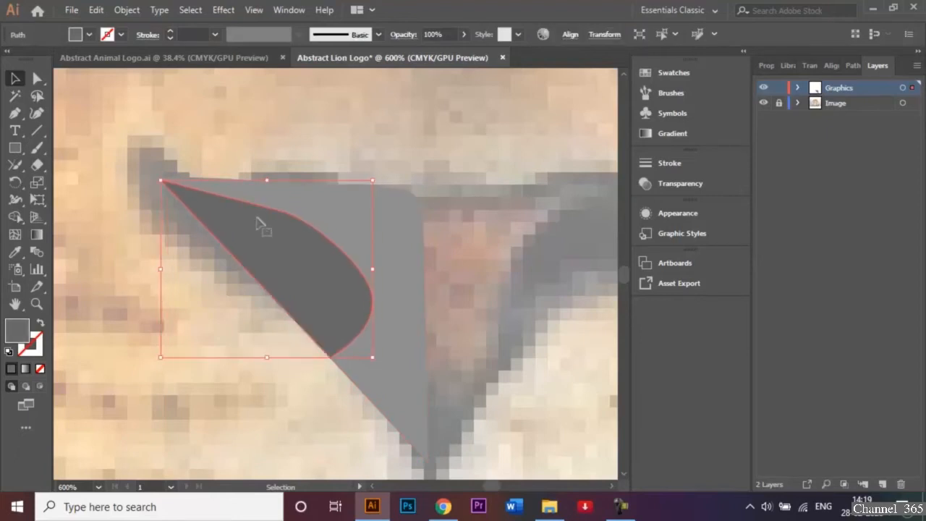
left_click(281, 162)
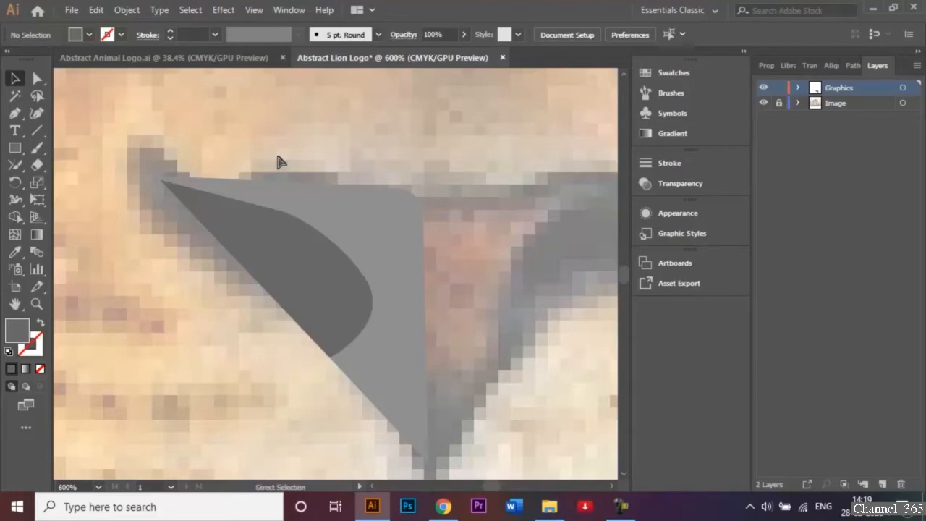
Step: Set the Pen tool's fill to bright blue for tracing over the whole lion face
key("ctrl+1")
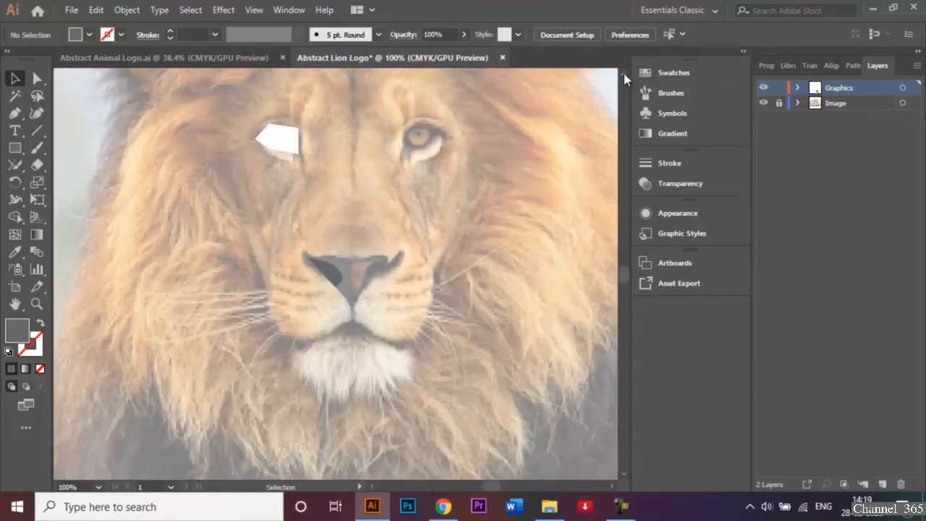
scroll(625, 78, "up", 4)
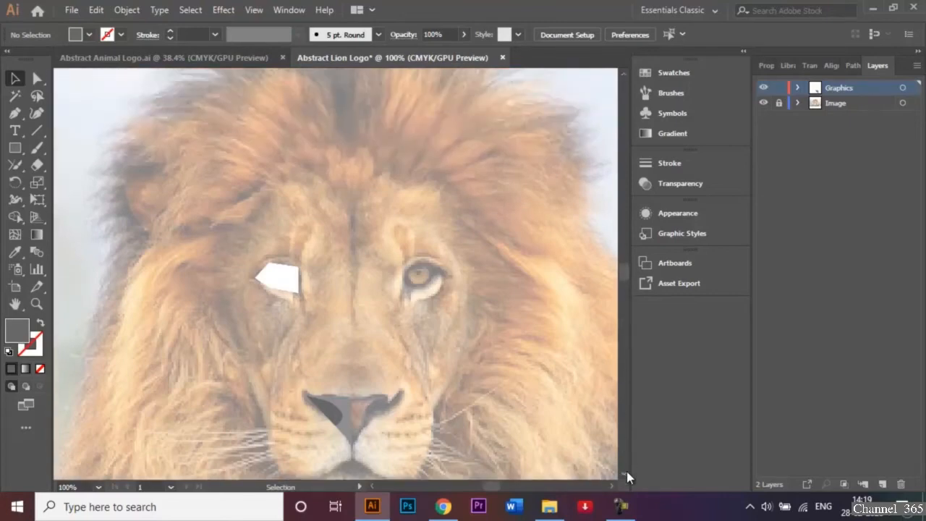
scroll(627, 471, "down", 1)
key("ctrl+minus")
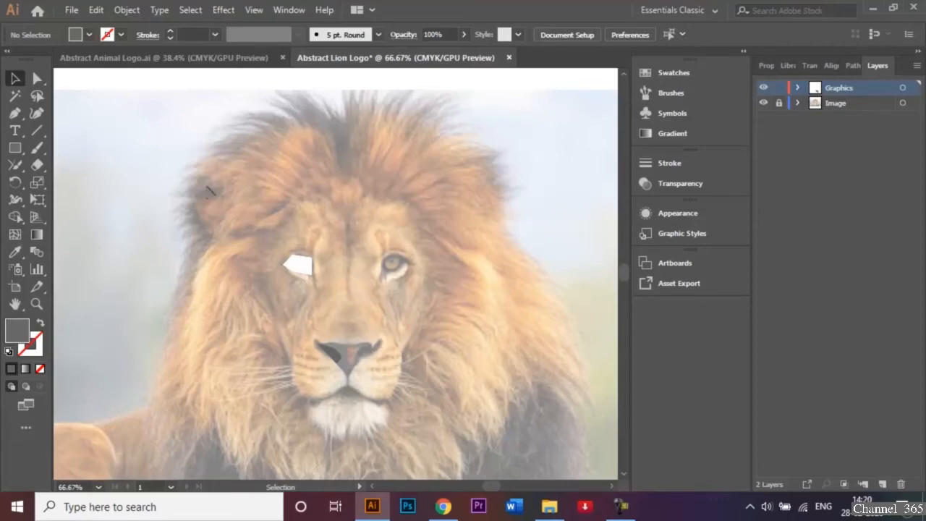
left_click(14, 113)
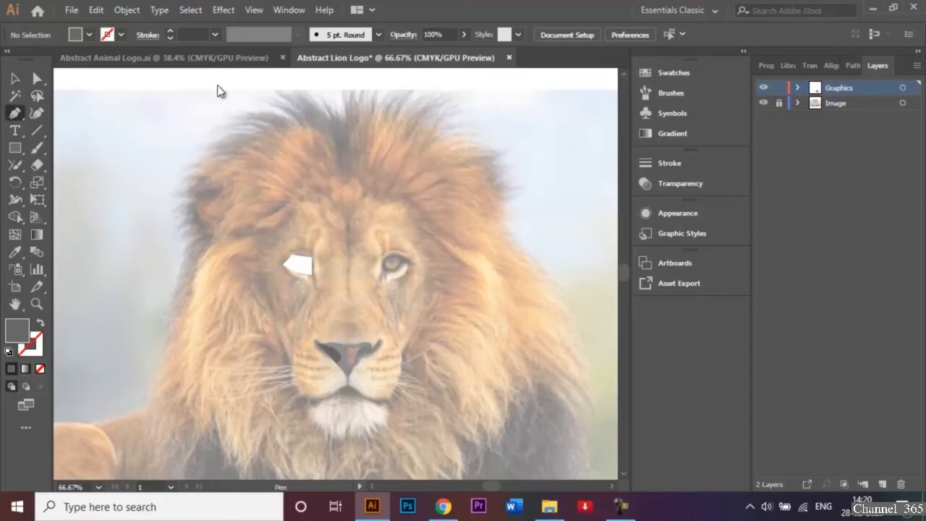
left_click(92, 34)
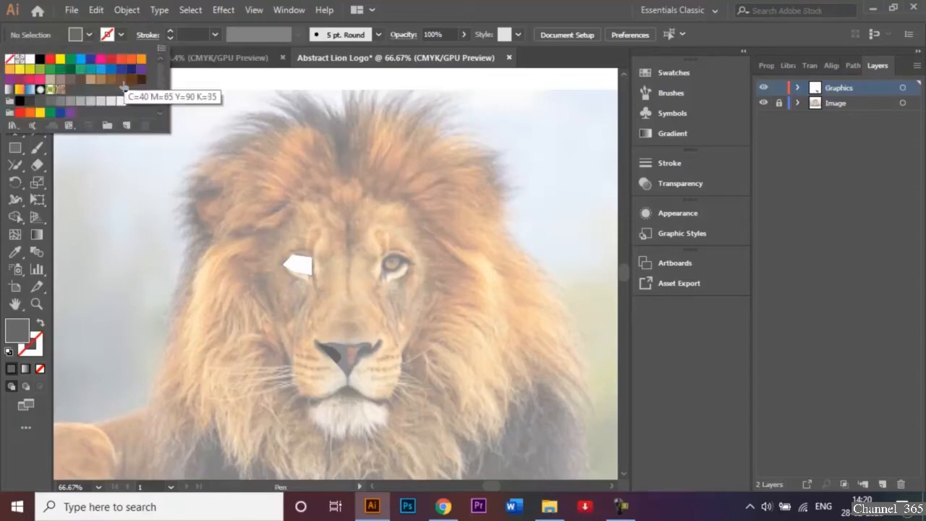
left_click(80, 60)
left_click(345, 217)
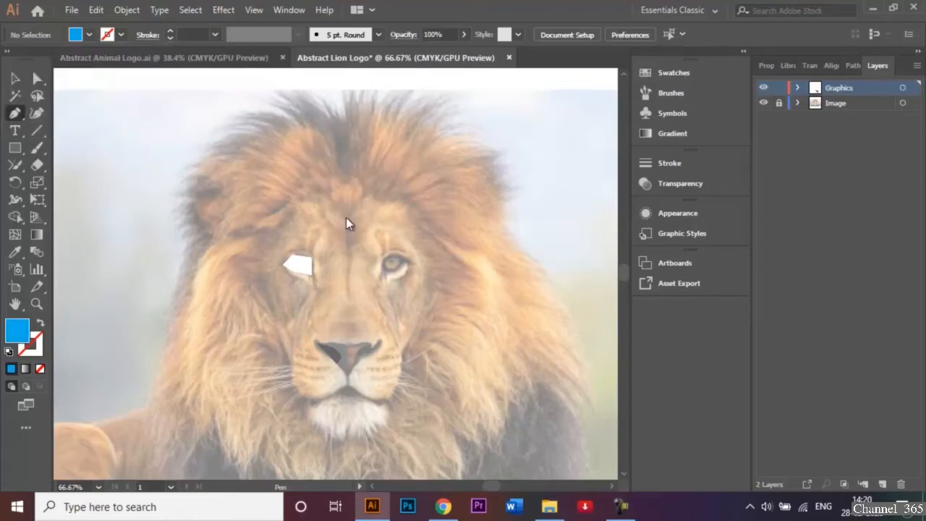
Step: Draw the left half of the lion's face as a closed blue Pen shape with a straight centre edge, curved muzzle, cheek and forehead
left_click(348, 221)
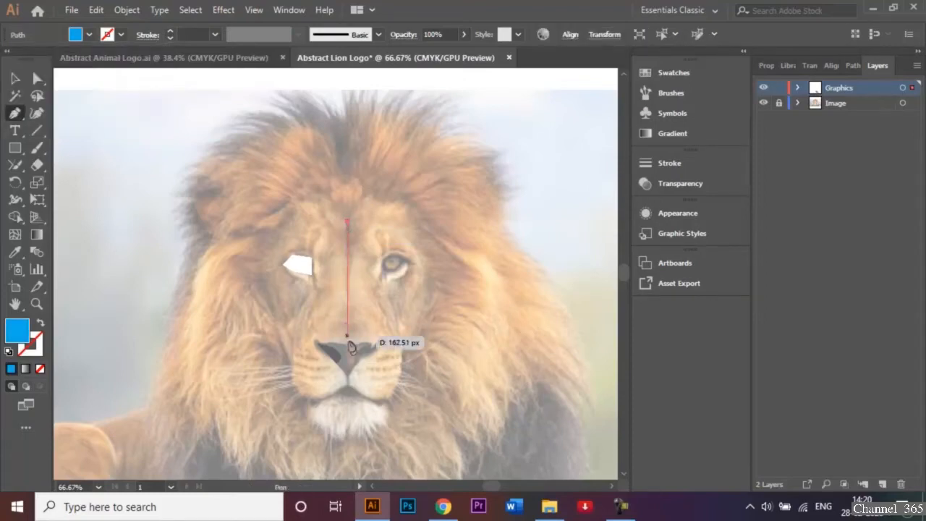
left_click(347, 387)
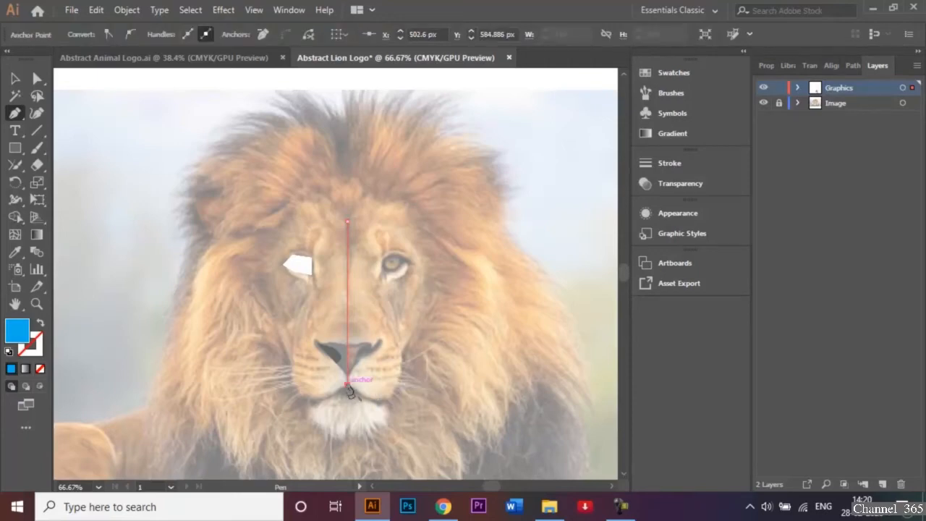
left_click(311, 401)
left_click_drag(296, 396, 297, 393)
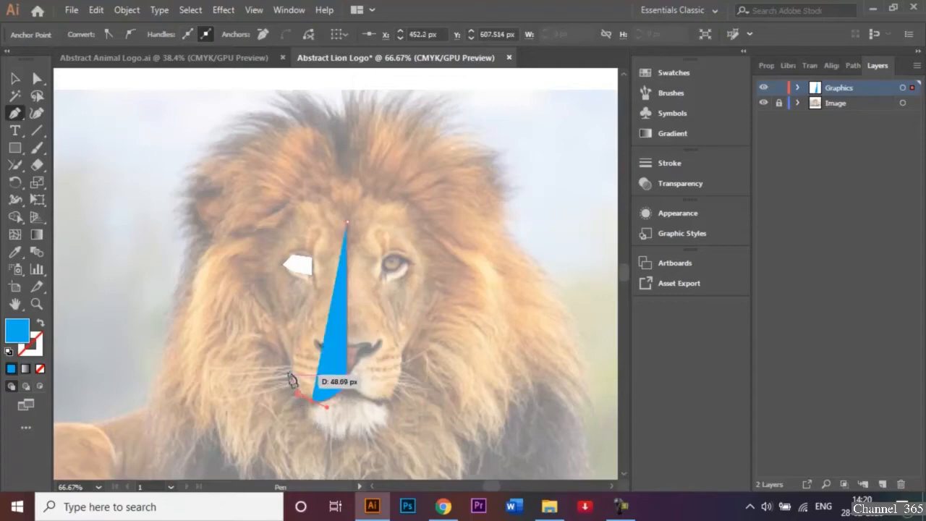
left_click(290, 377)
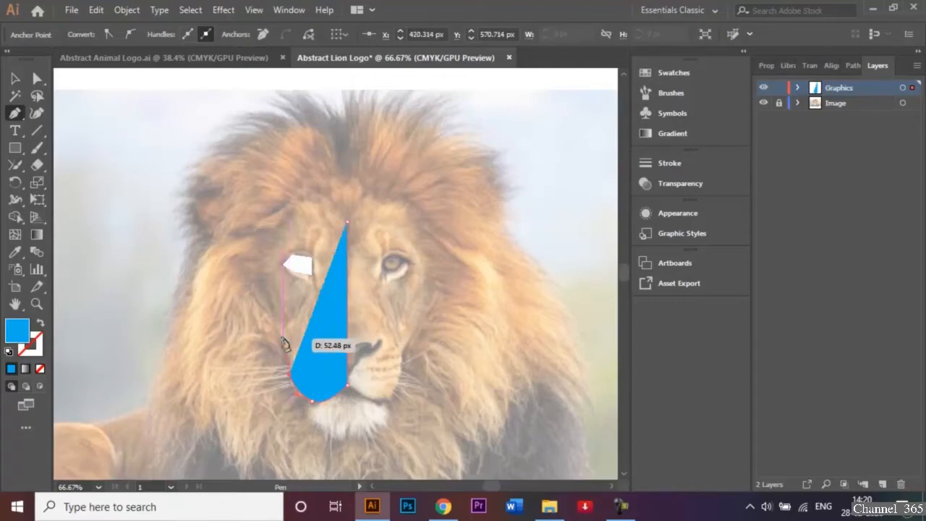
left_click(284, 340)
left_click(262, 272)
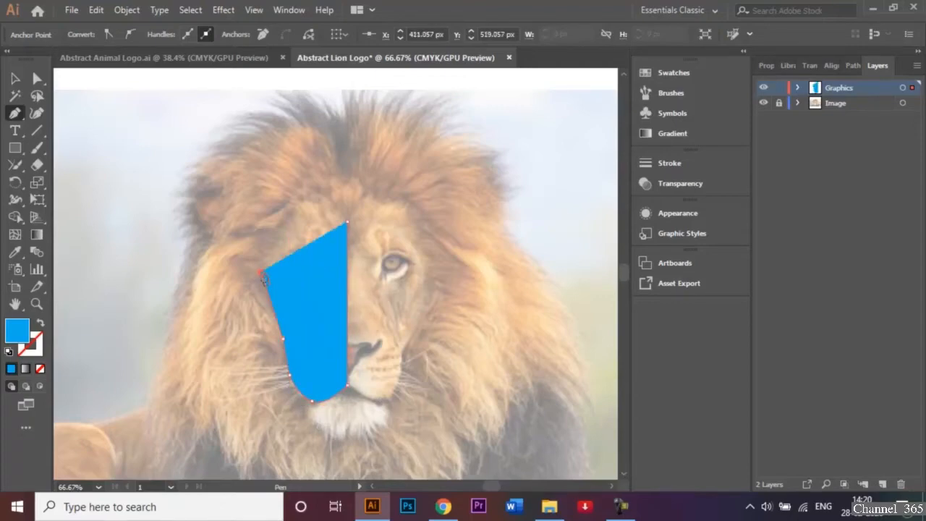
left_click_drag(279, 228, 329, 203)
left_click(304, 194)
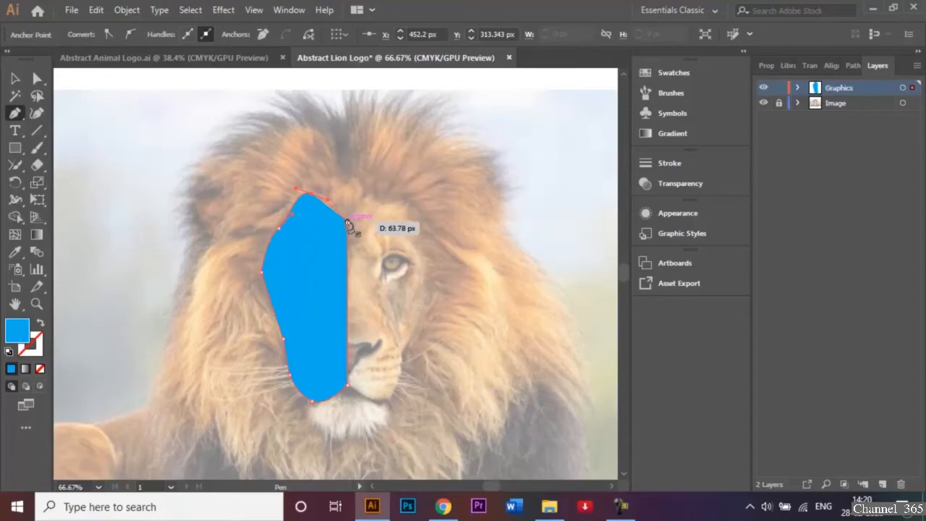
left_click(348, 225)
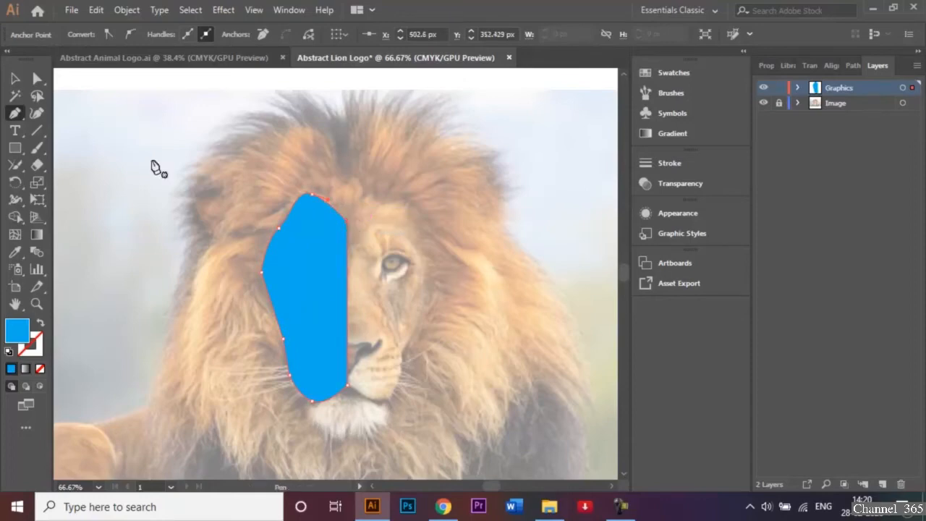
Step: Draw a closed blue shape for the left half of the chin and extend its upper inner corner up towards the muzzle
left_click(347, 402)
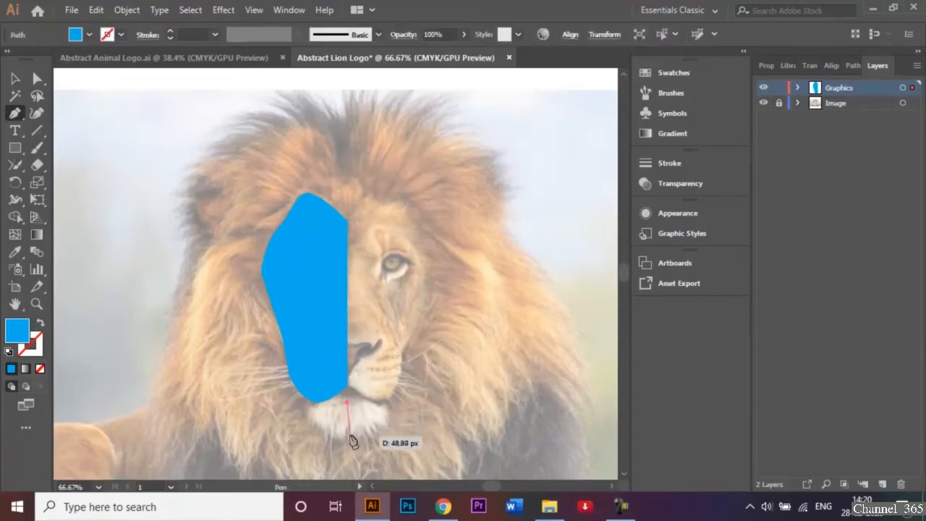
left_click(347, 431)
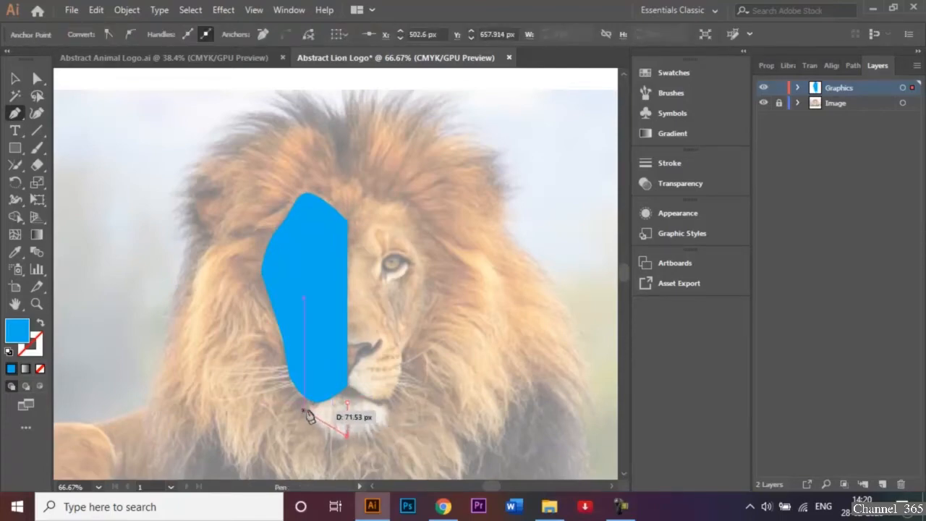
left_click_drag(306, 413, 295, 377)
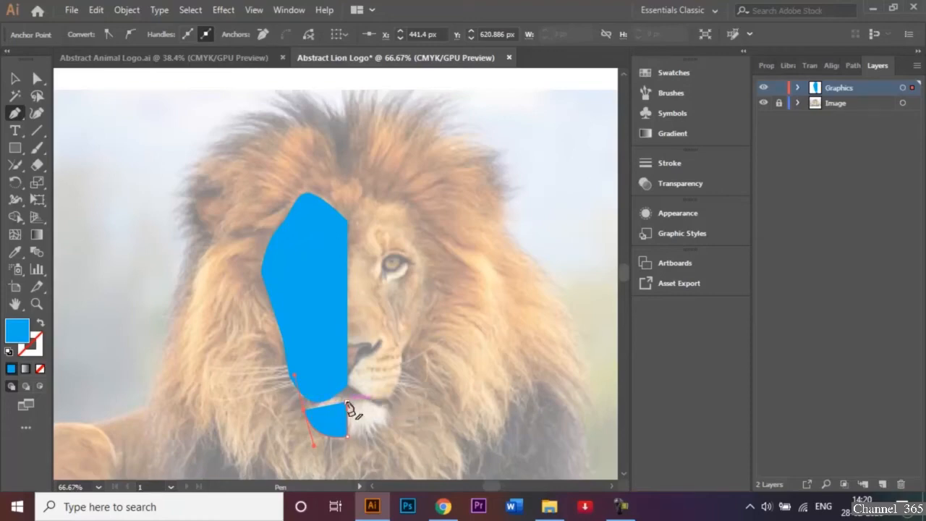
left_click(348, 403)
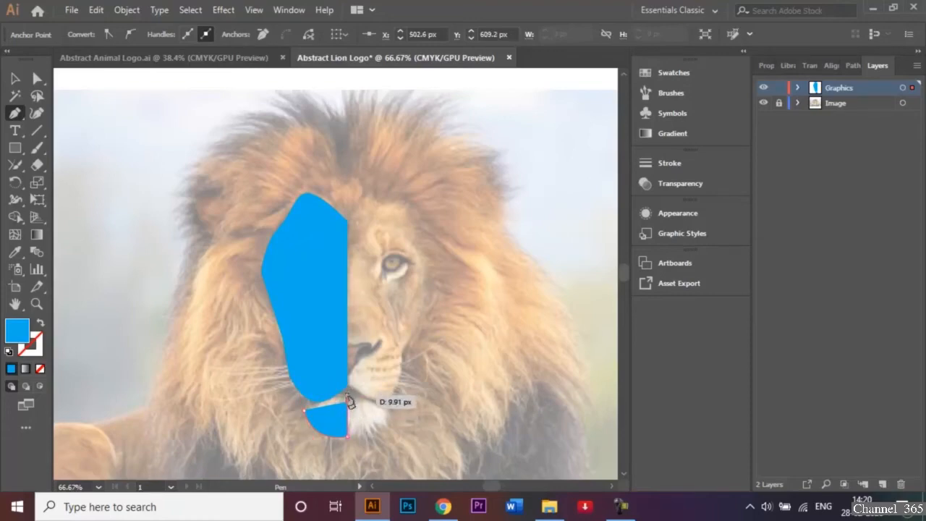
left_click_drag(348, 403, 313, 443)
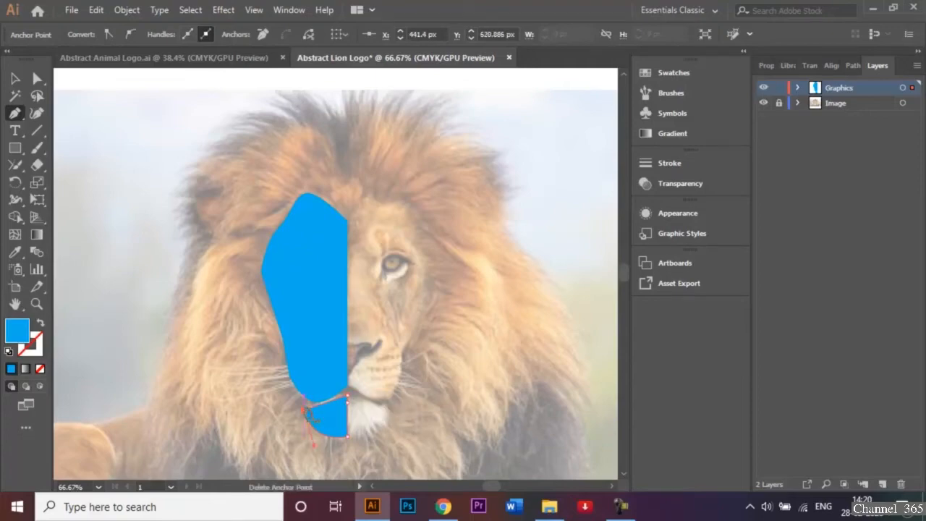
Step: Round the chin shape's outer corner to about 15 px and its upper inner corner to about 7 px, and deselect it
left_click(34, 79)
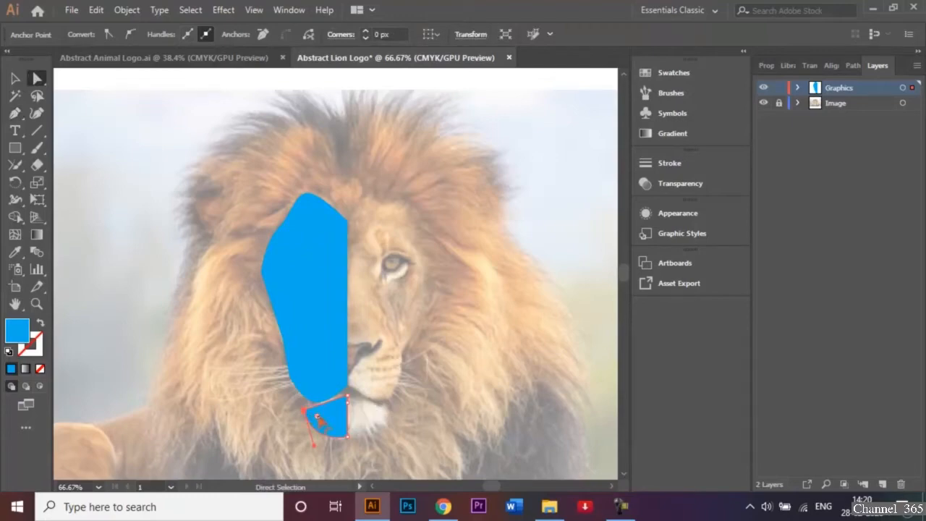
left_click_drag(317, 417, 331, 416)
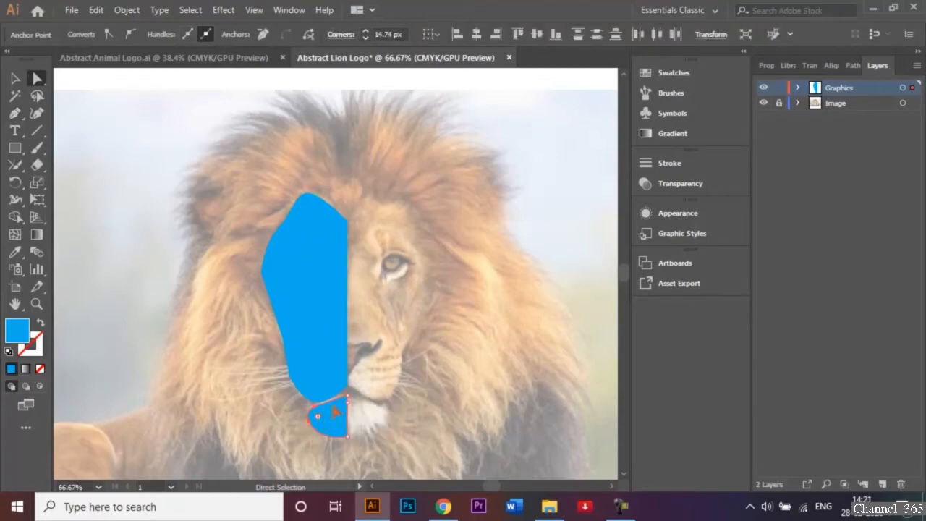
left_click(347, 398)
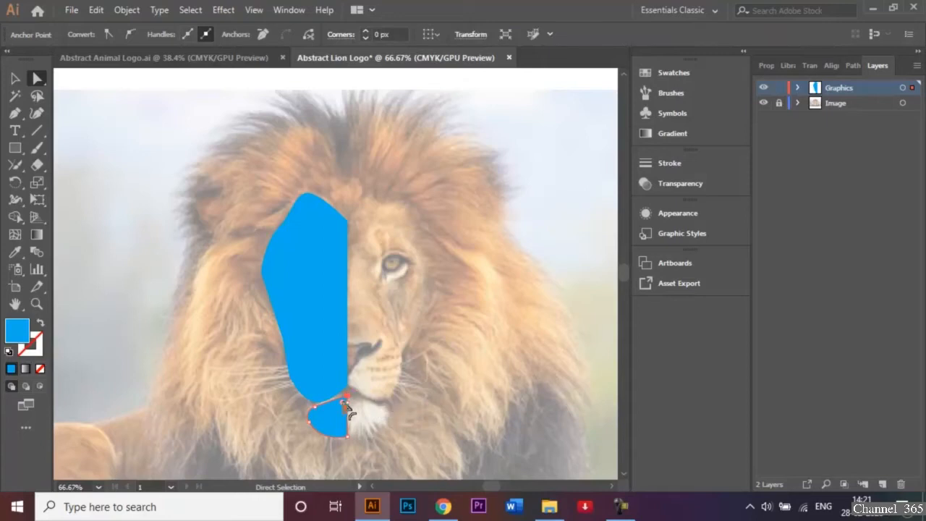
left_click_drag(350, 414, 345, 414)
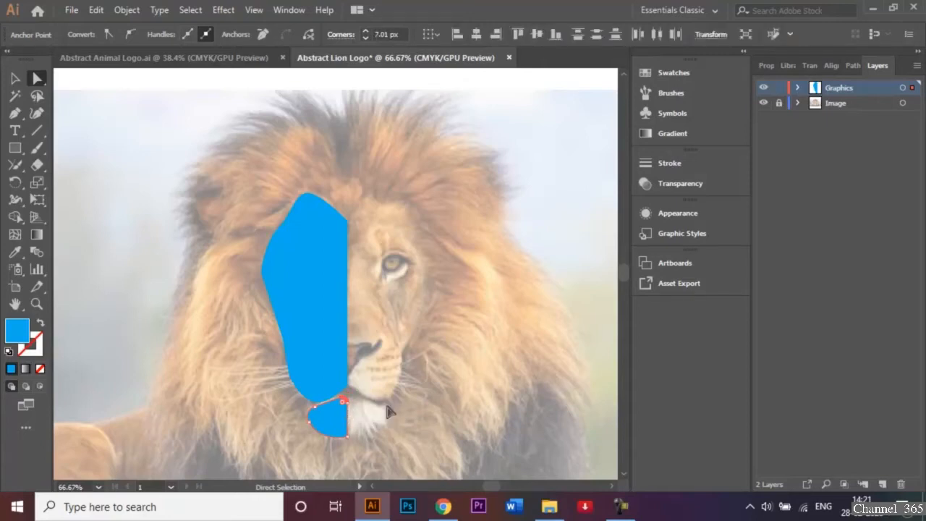
left_click(21, 86)
left_click(145, 210)
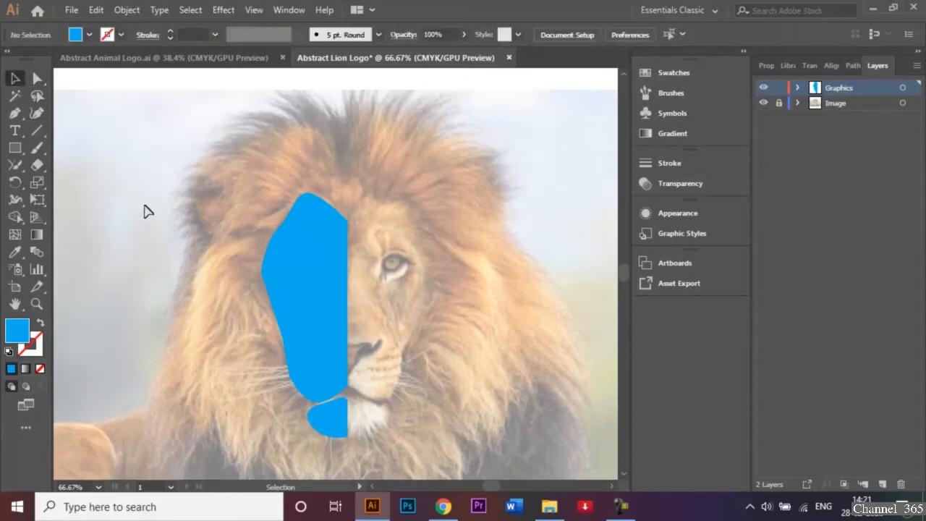
Step: Send the blue face shape to the back, behind the eye and nose shapes, and deselect it
left_click(318, 259)
right_click(317, 256)
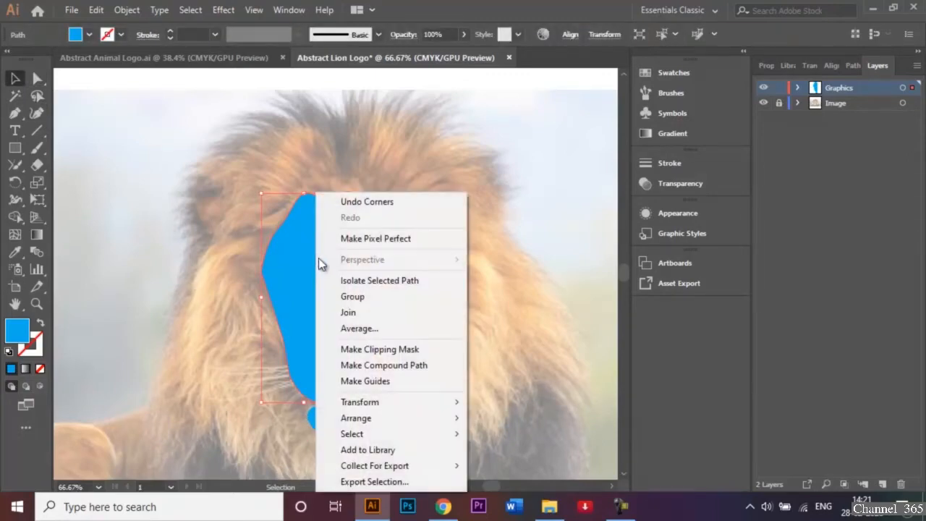
mouse_move(379, 421)
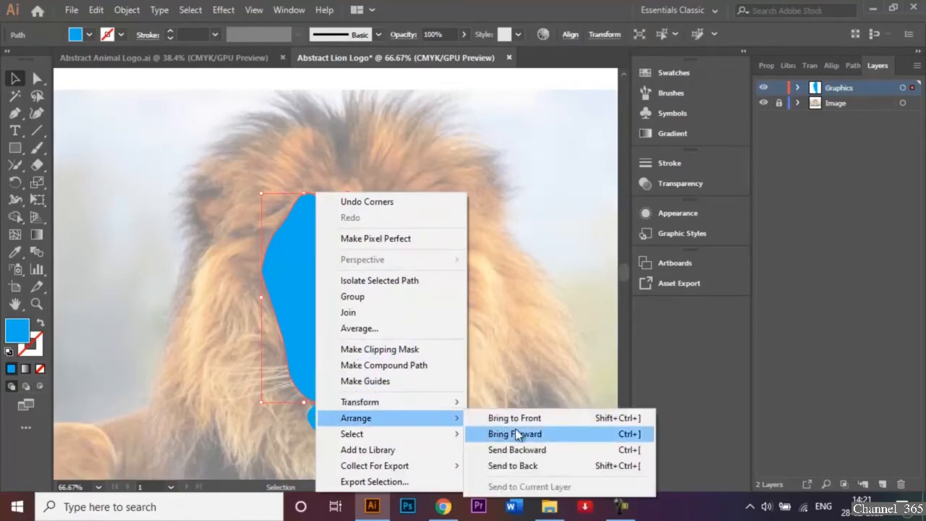
left_click(525, 464)
left_click(443, 322)
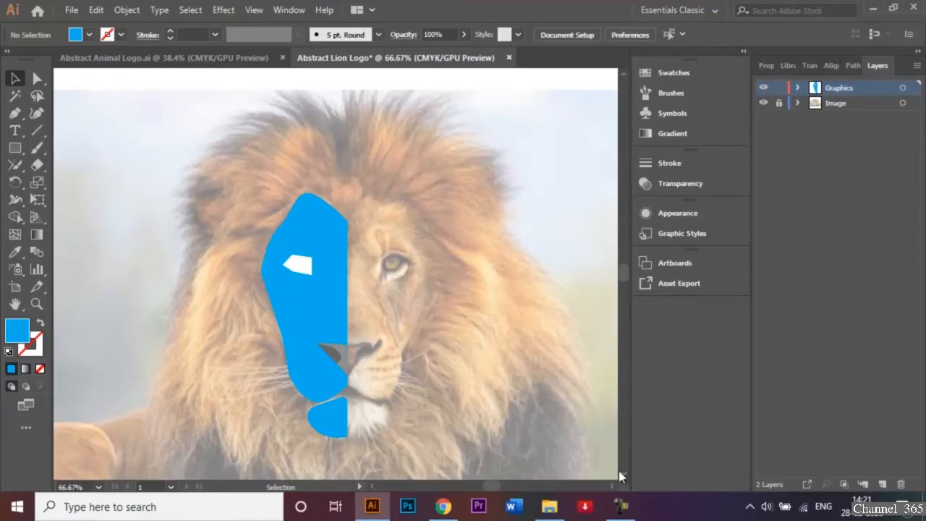
Step: Set the Pen fill to CMYK Blue and start the mane outline from the forehead's centre point over the crown to the notch below the left ear
scroll(619, 471, "down", 2)
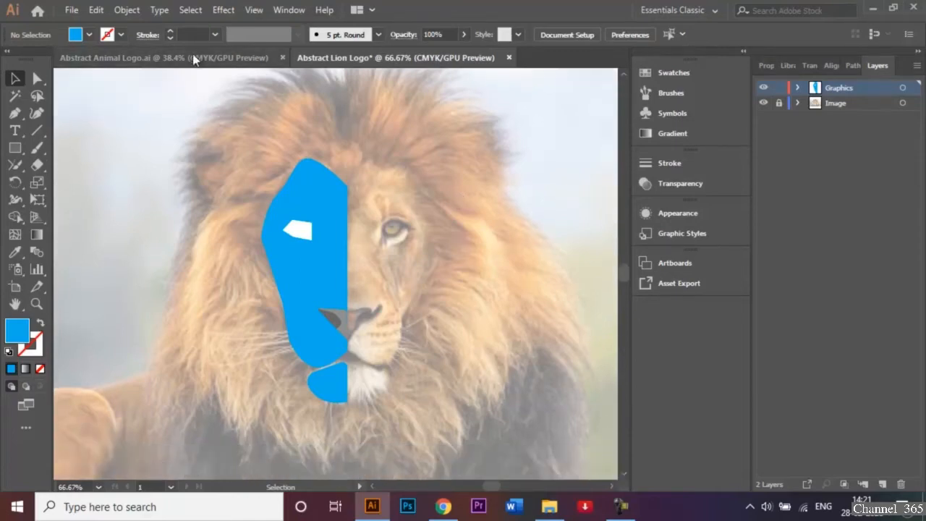
left_click(21, 115)
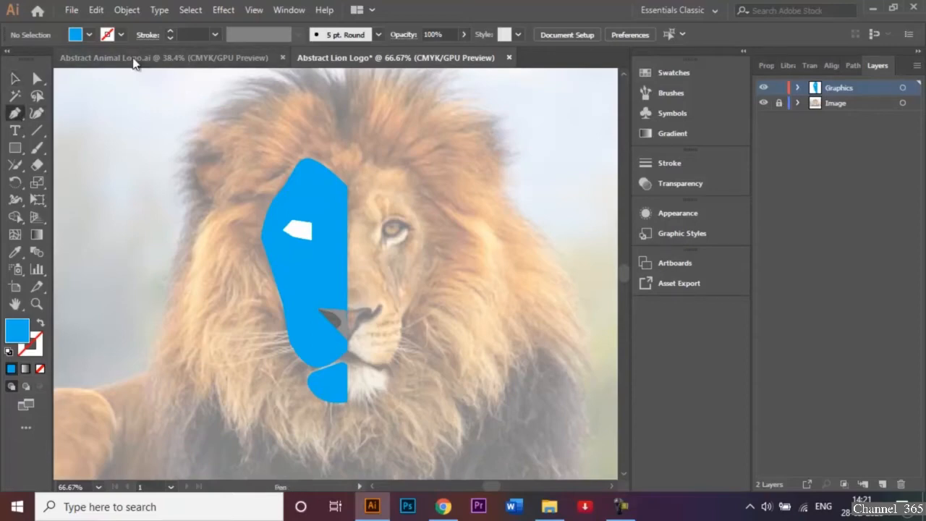
left_click(75, 35)
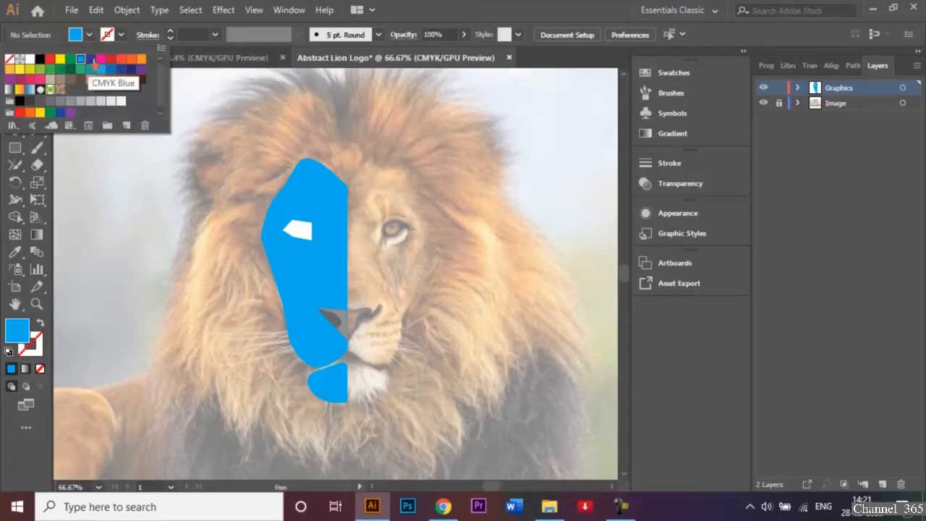
left_click(91, 60)
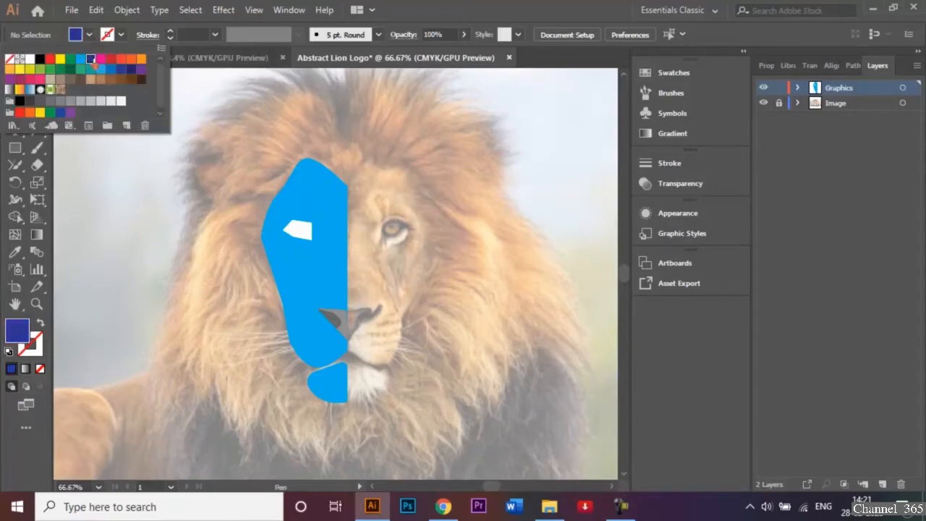
left_click(345, 168)
left_click(347, 187)
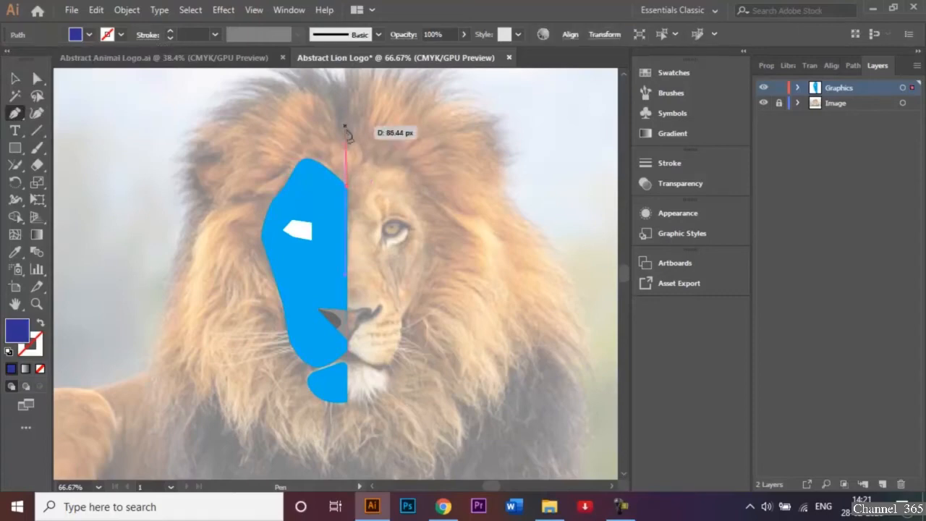
left_click(304, 74)
left_click(246, 104)
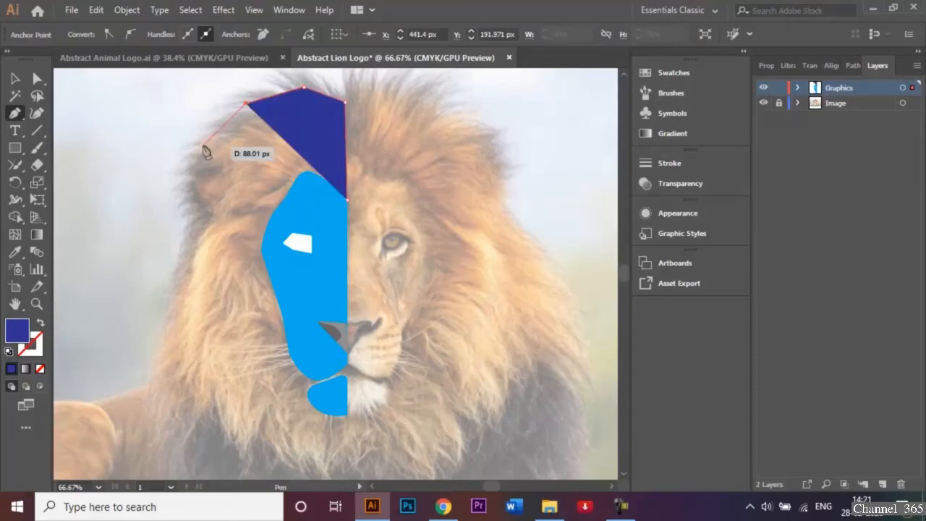
left_click_drag(186, 154, 189, 190)
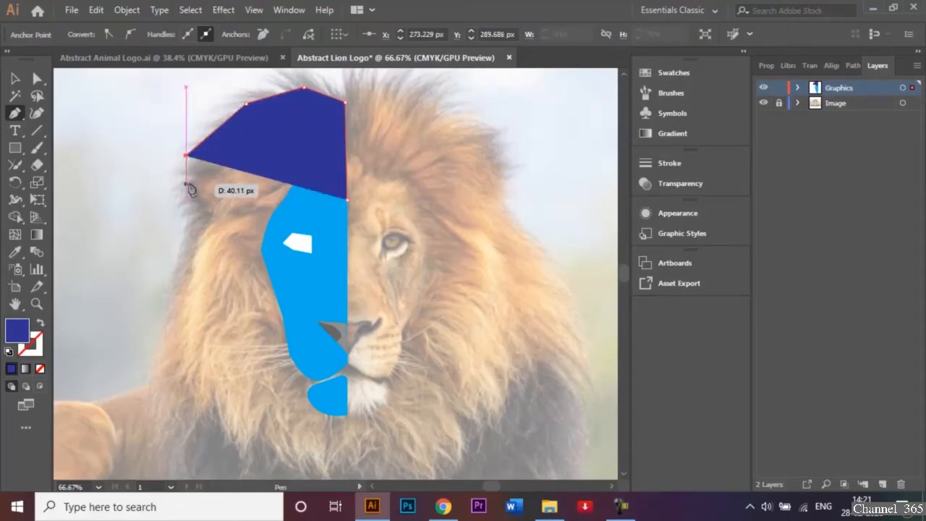
left_click(186, 186)
left_click(212, 215)
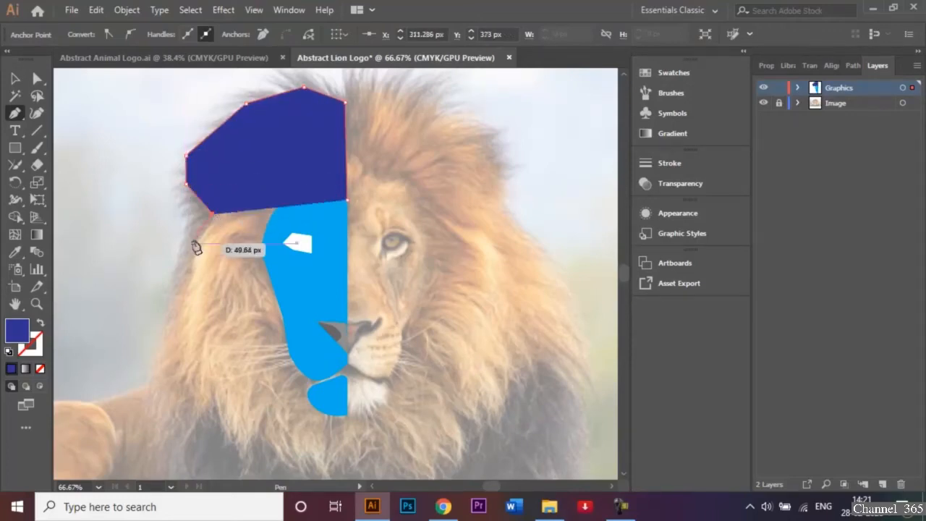
Step: Continue the dark blue mane outline down the outer side, zigzag along the lower edge to below the chin, and close it at the forehead point
left_click(186, 246)
left_click(171, 313)
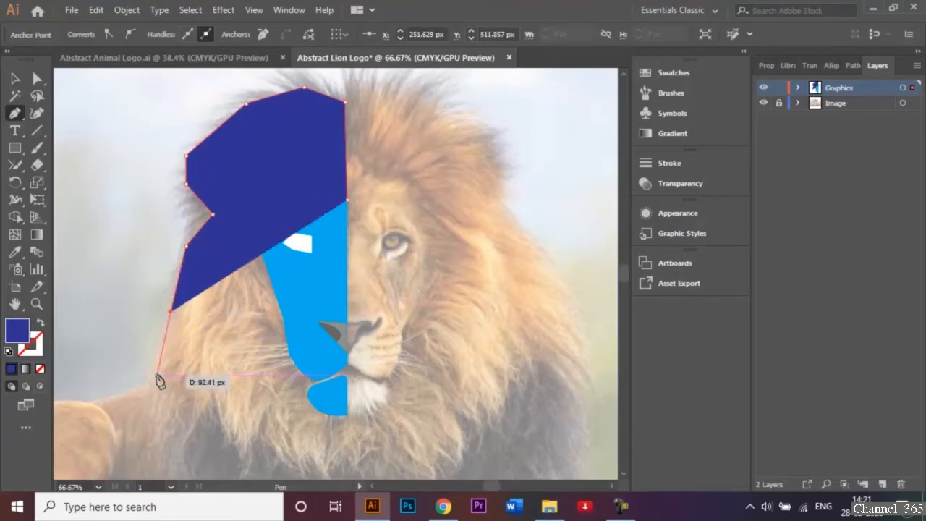
left_click(165, 389)
left_click(179, 423)
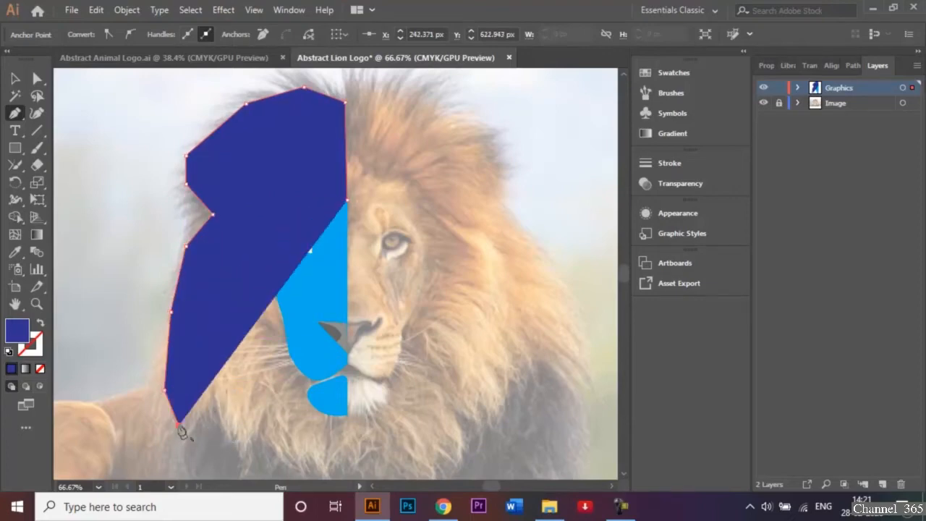
left_click(209, 397)
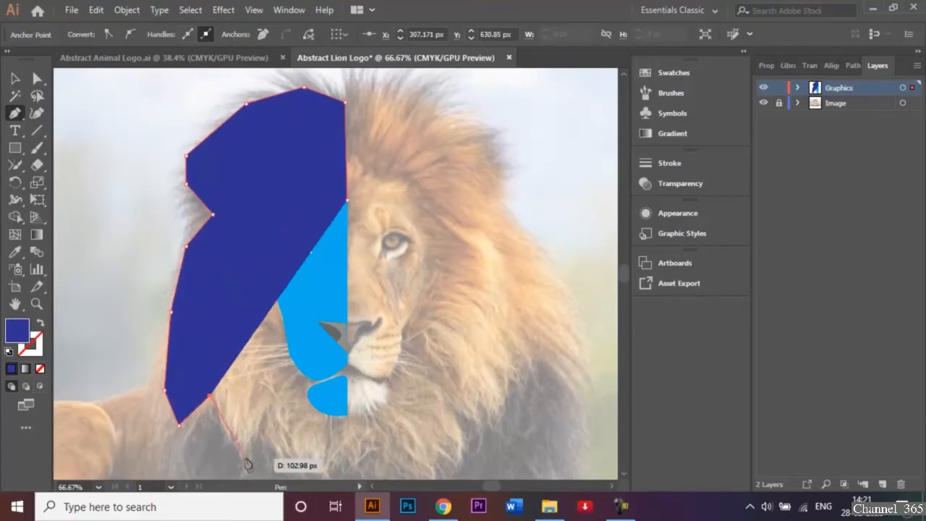
left_click(244, 457)
left_click(261, 416)
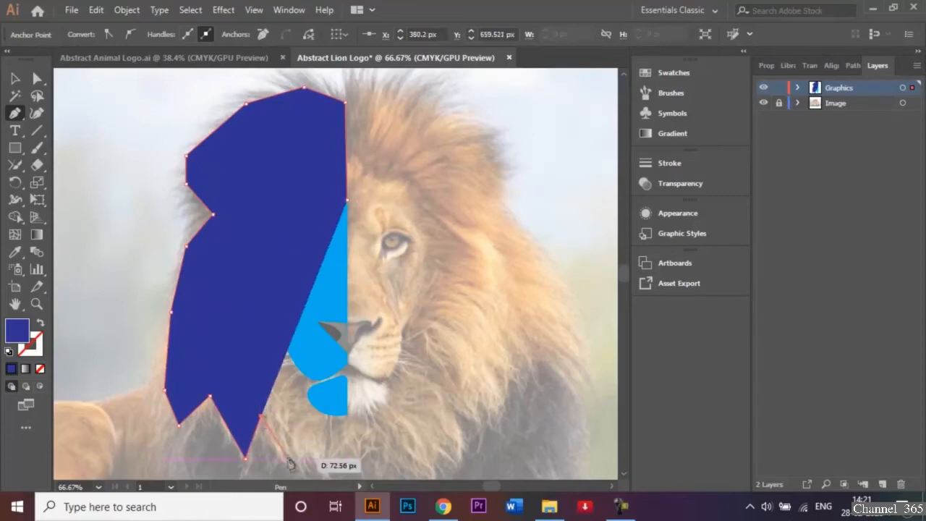
left_click(300, 471)
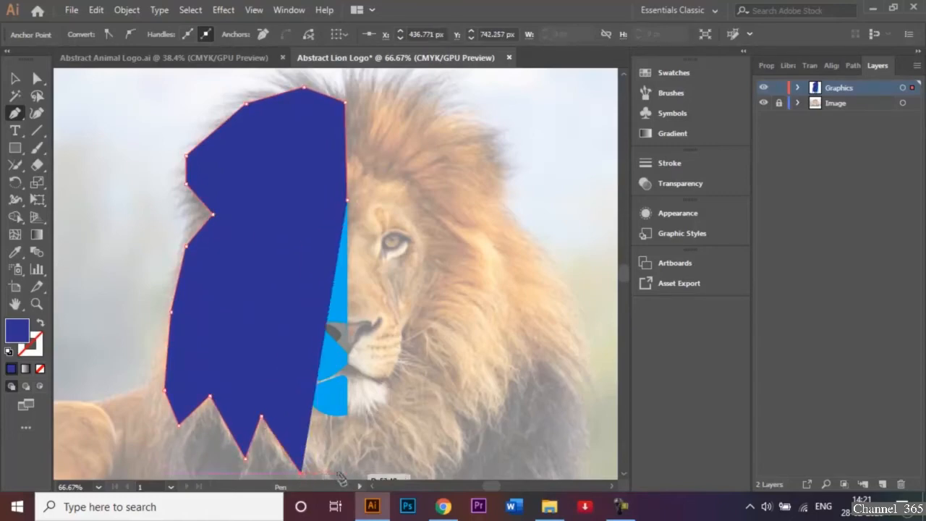
left_click(337, 475)
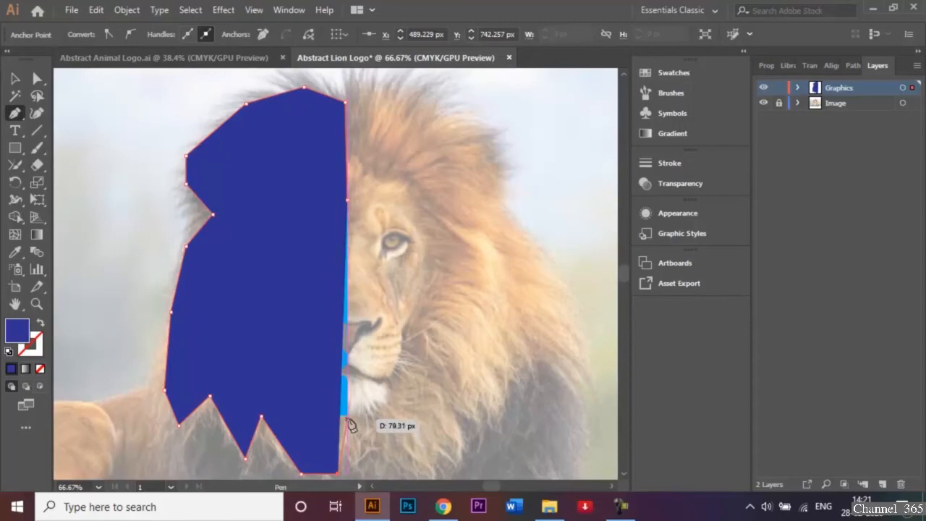
left_click(346, 416)
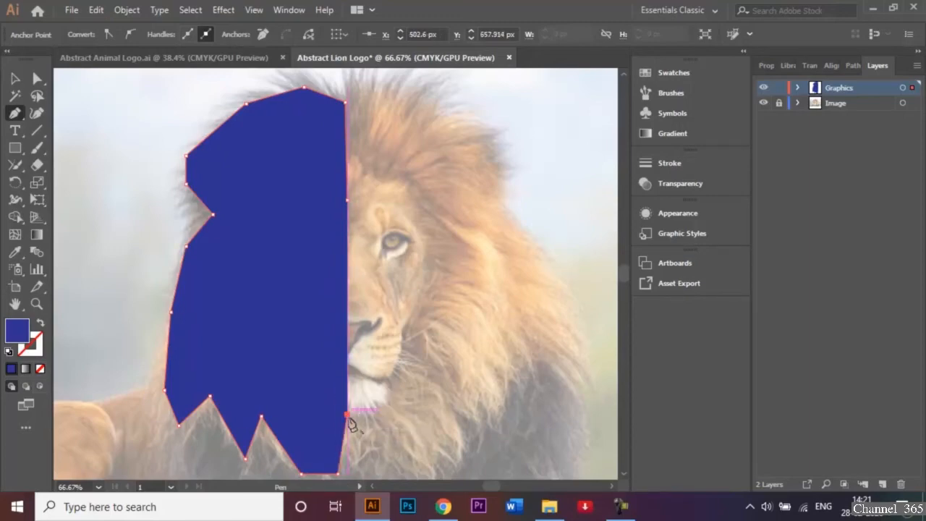
left_click(347, 201)
Step: Send the mane shape to the back, behind the face, eye, nose and chin shapes, and deselect it
left_click(16, 80)
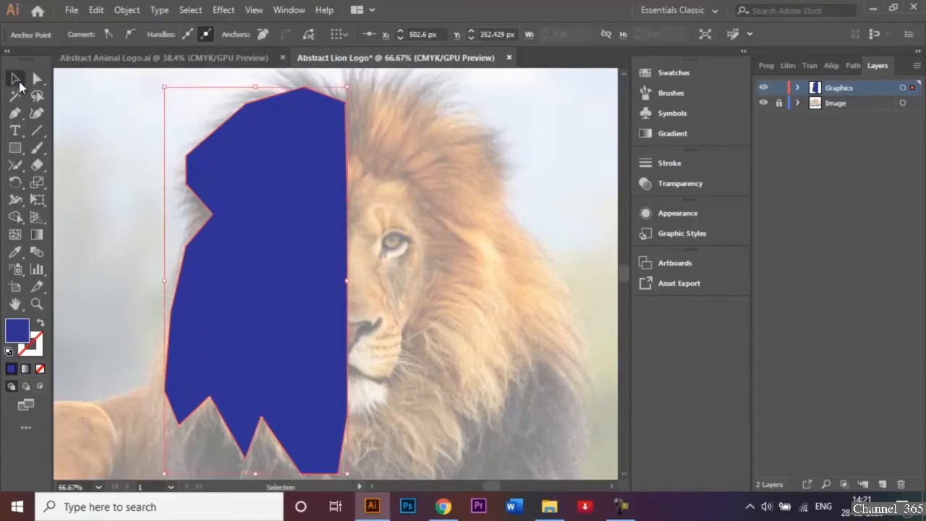
right_click(281, 248)
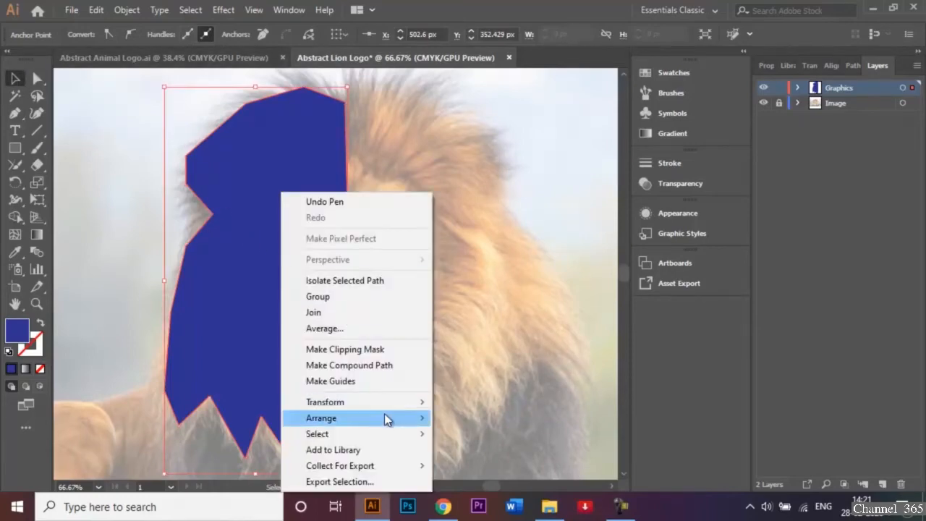
mouse_move(389, 420)
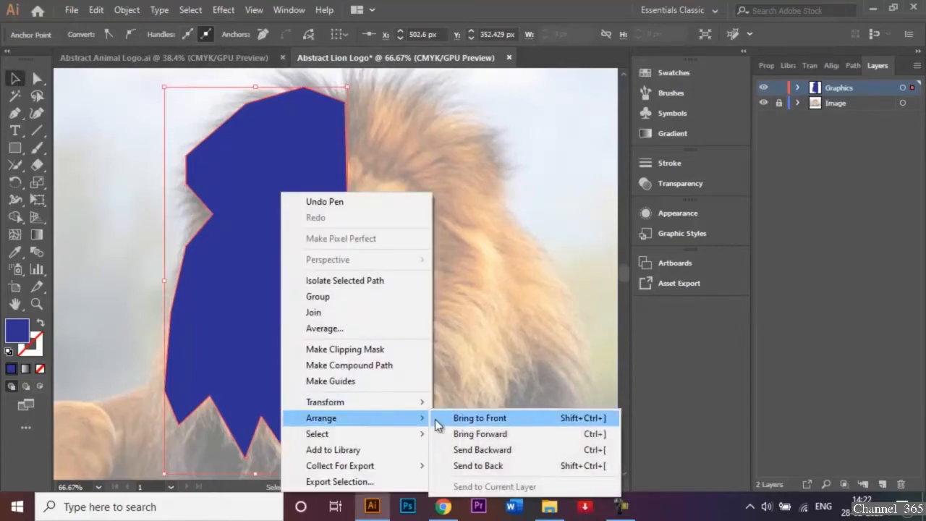
left_click(490, 465)
left_click(438, 316)
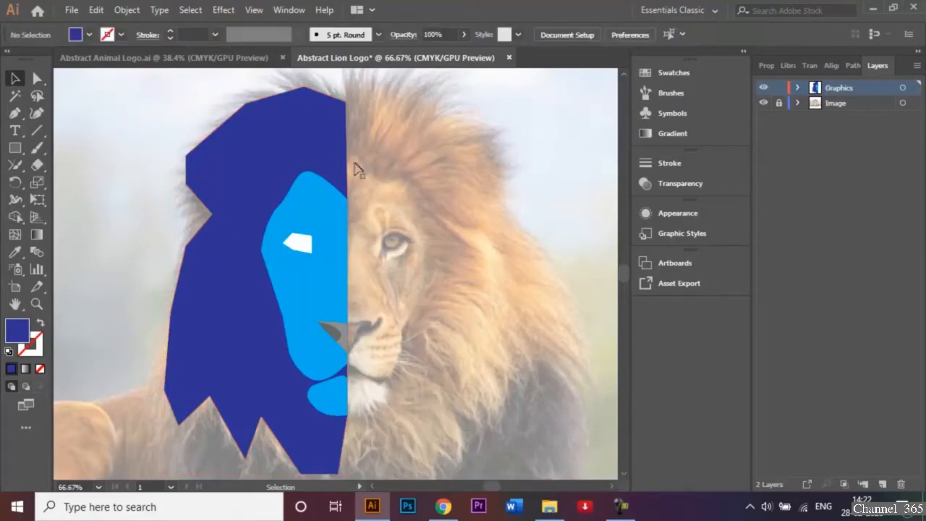
Step: Round the mane's two outer ear corners to about 33 px and the notch below them to about 53 px
left_click(279, 128)
left_click(37, 79)
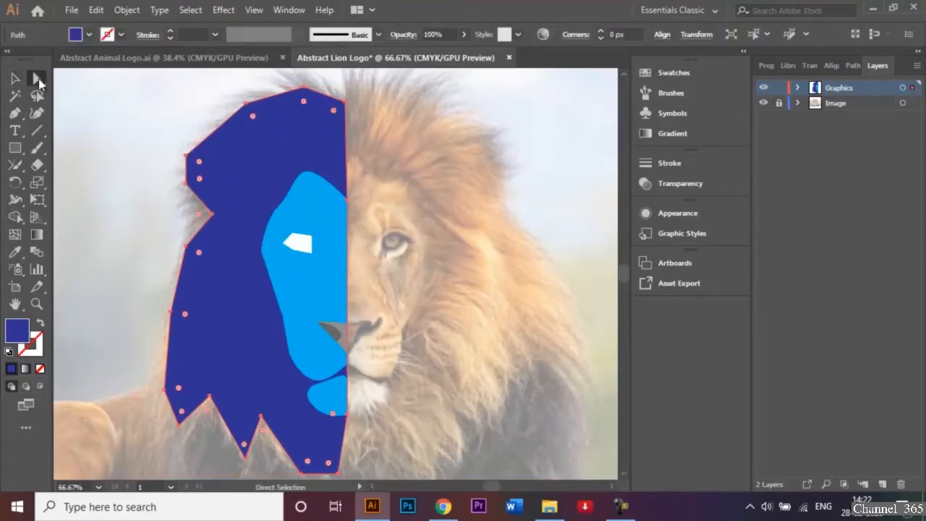
left_click(149, 176)
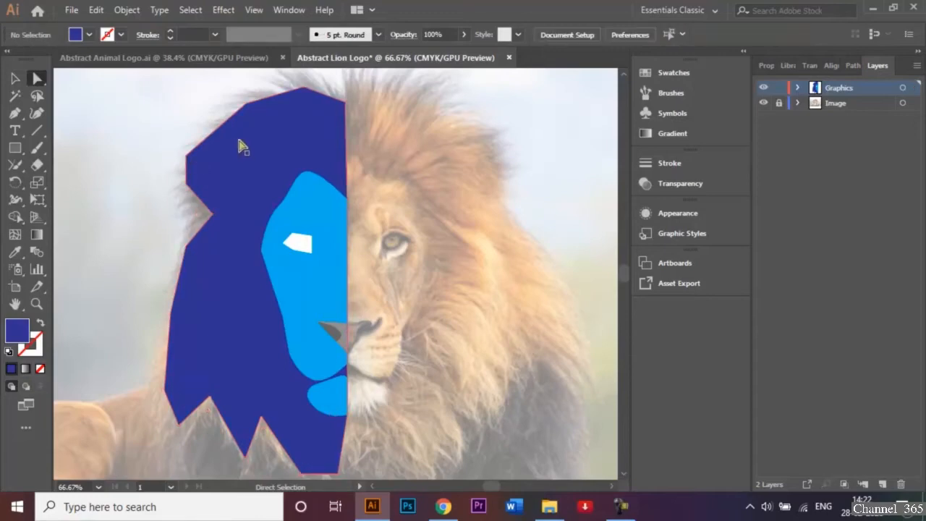
left_click(190, 156)
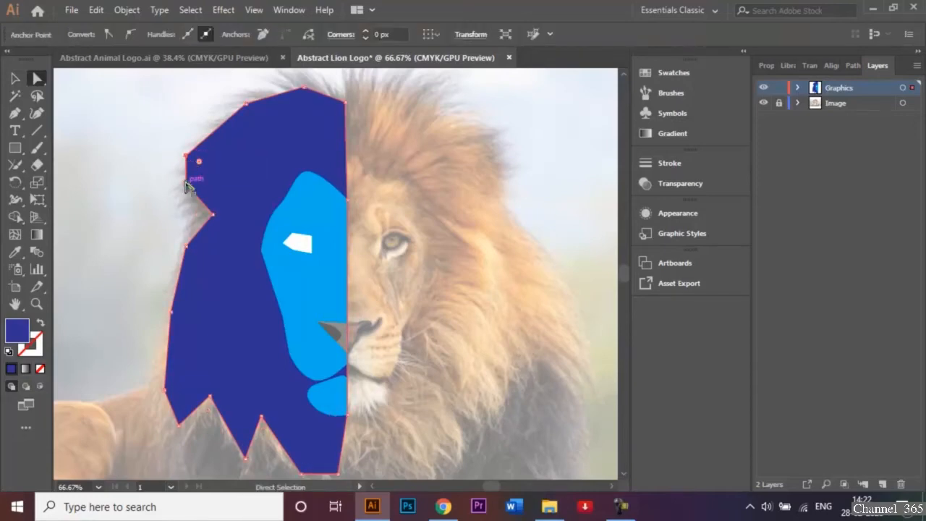
left_click(186, 185, "shift")
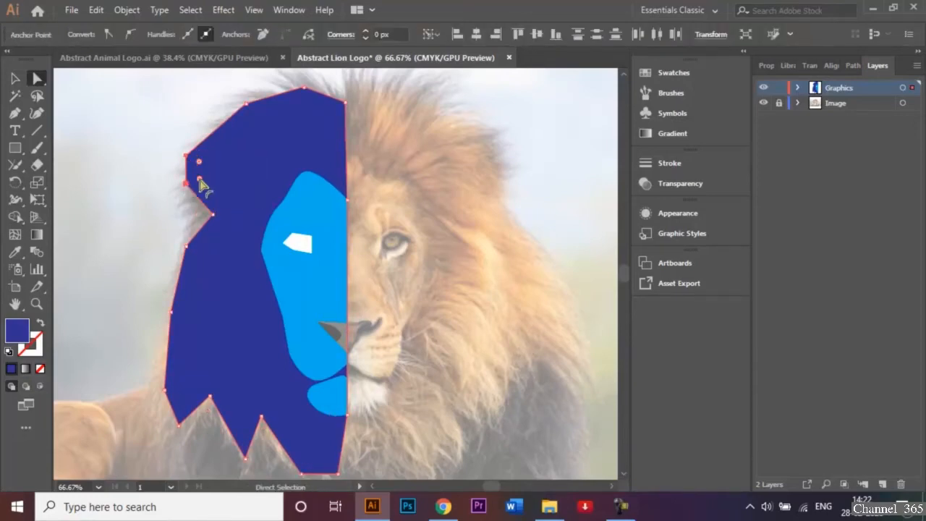
left_click_drag(199, 180, 209, 181)
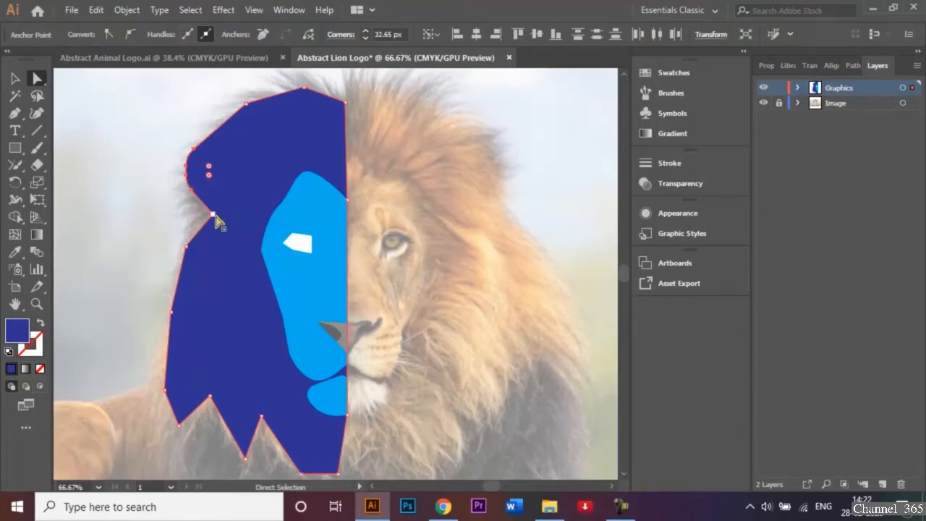
left_click(213, 215)
left_click_drag(199, 213, 157, 212)
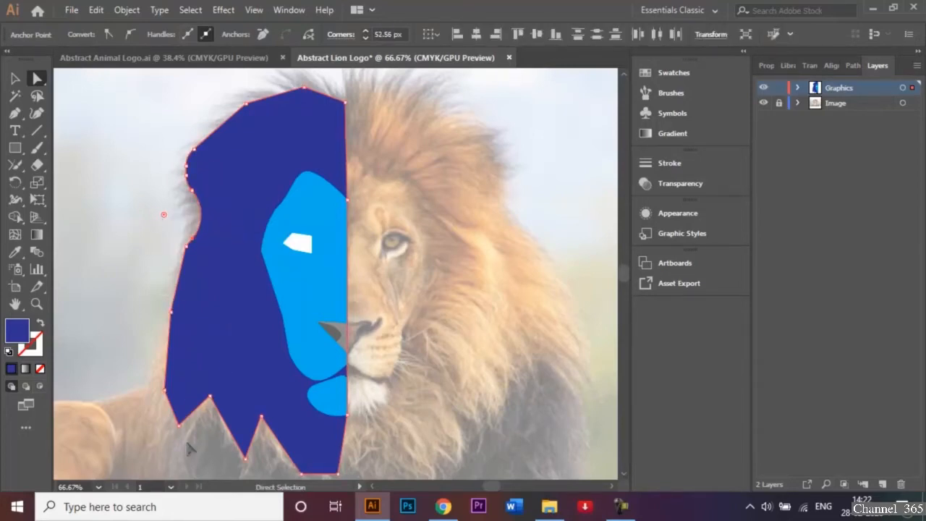
left_click(209, 397)
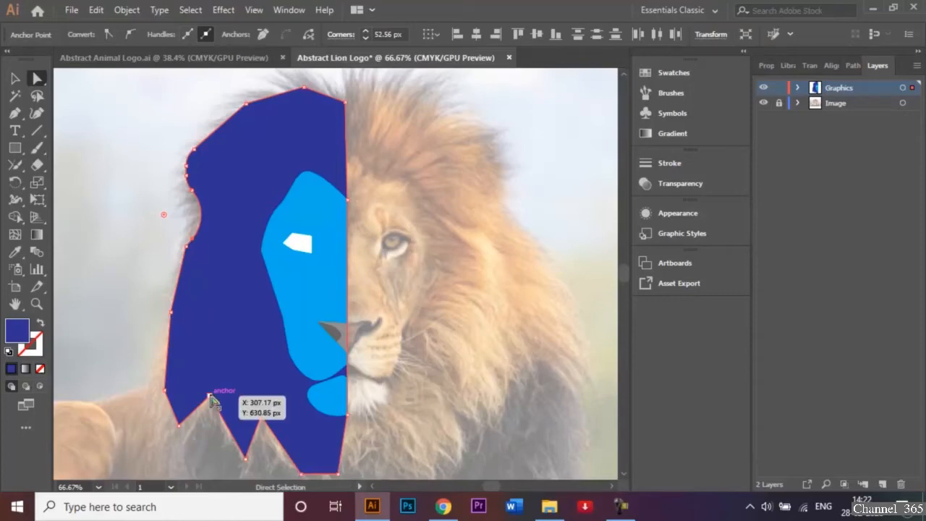
left_click(245, 459, "shift")
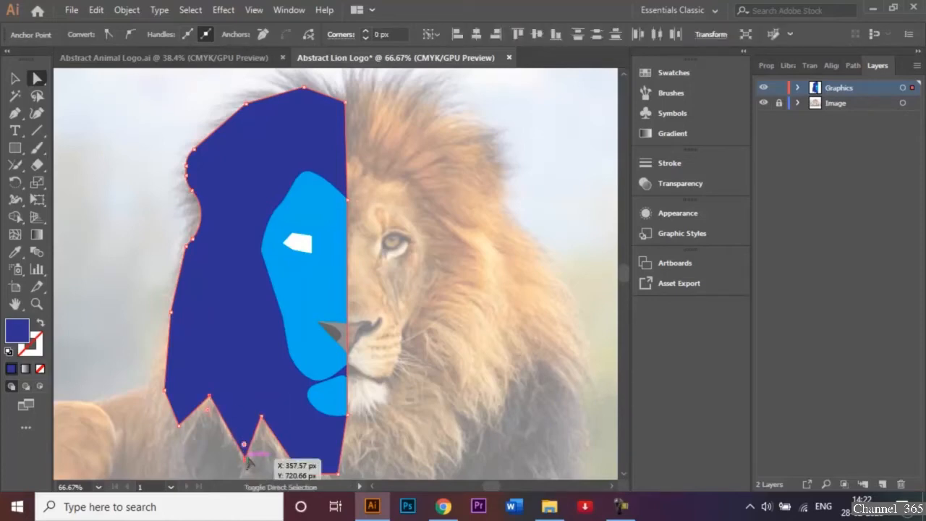
left_click(262, 418, "shift")
left_click(264, 419)
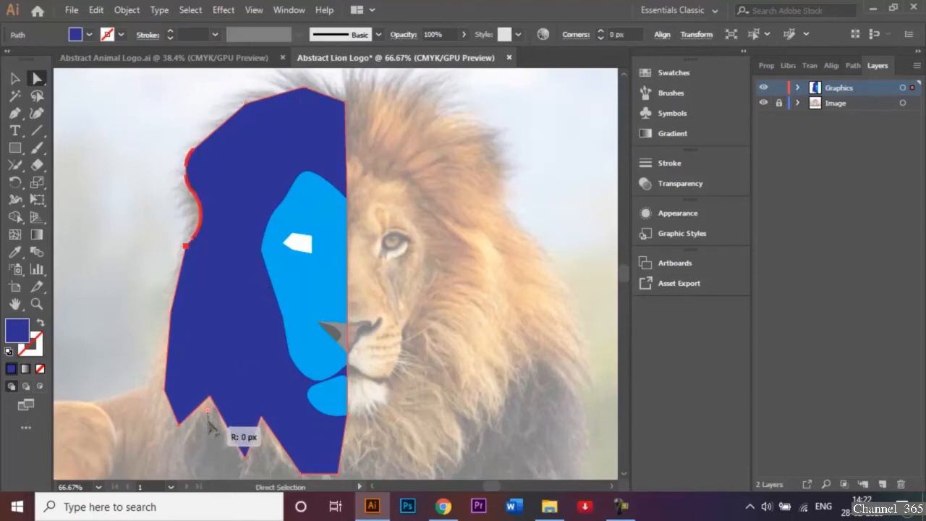
left_click(81, 323)
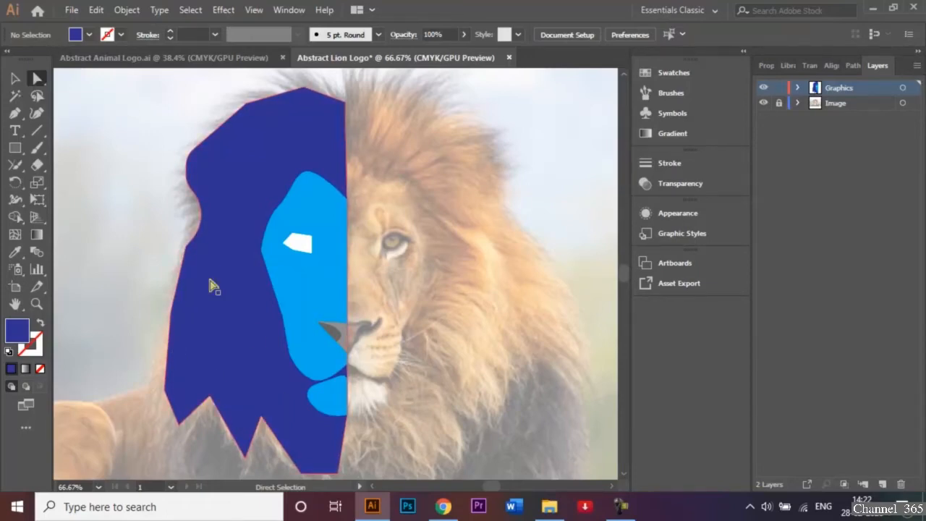
Step: Round the two notches and the pointed tip between them on the mane's lower edge together, and deselect the shape
left_click(209, 396)
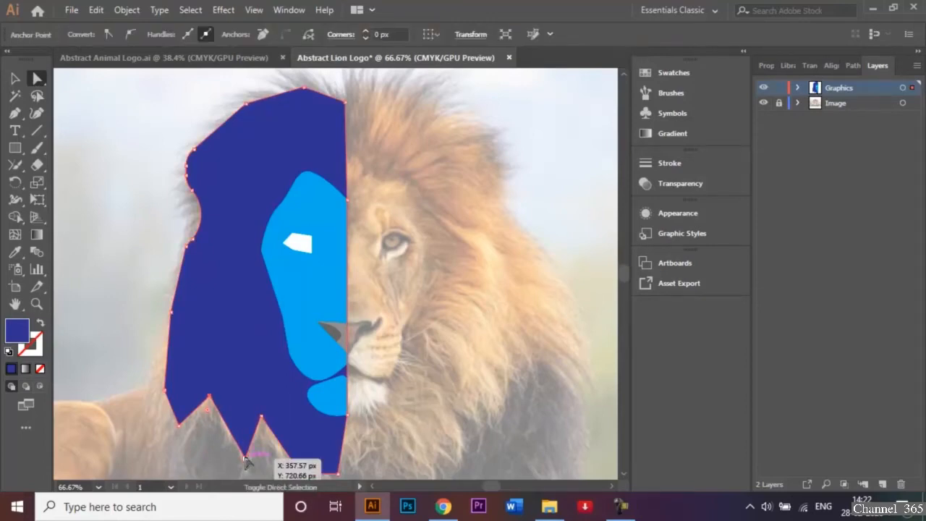
left_click(245, 458, "shift")
left_click(262, 416, "shift")
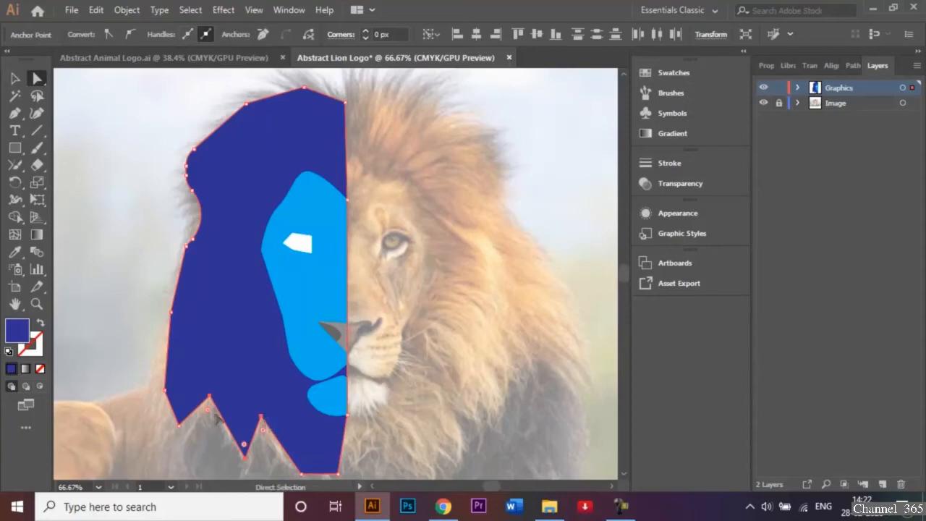
left_click_drag(209, 419, 210, 427)
left_click(214, 453)
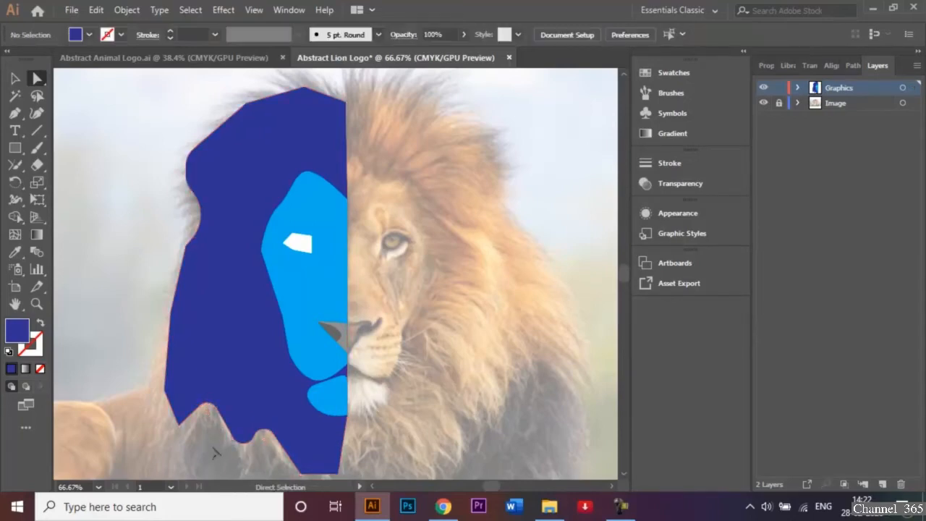
Step: Round the mane's lower outer tip to about 37 px and deselect the shape
left_click(177, 426)
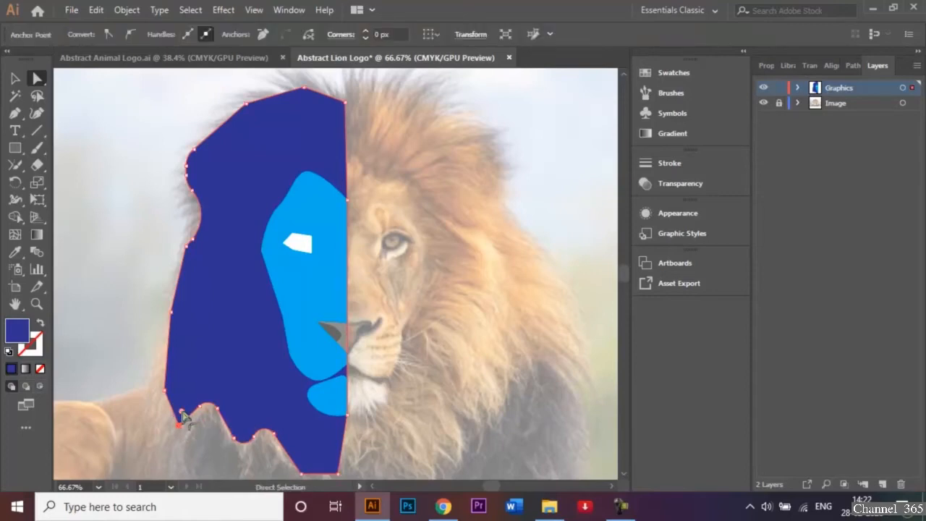
left_click_drag(185, 419, 193, 392)
left_click(166, 392)
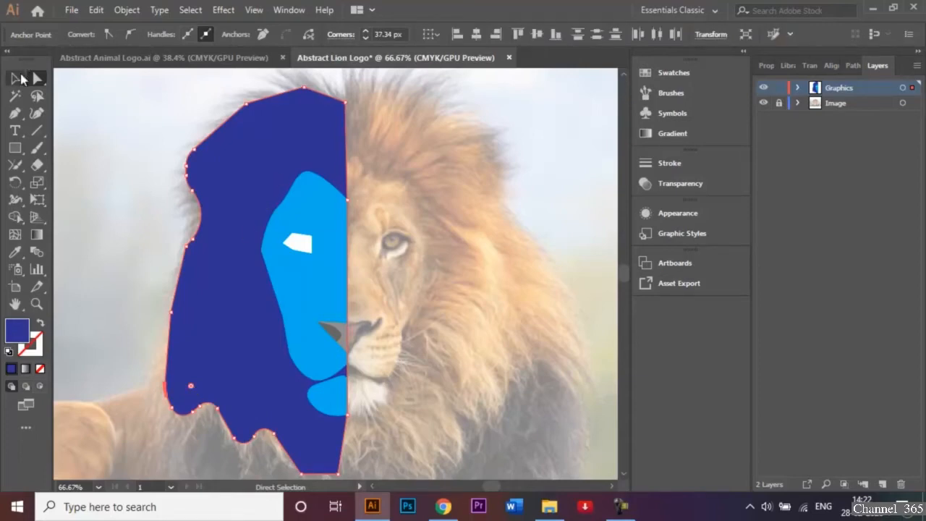
left_click(16, 79)
left_click(143, 161)
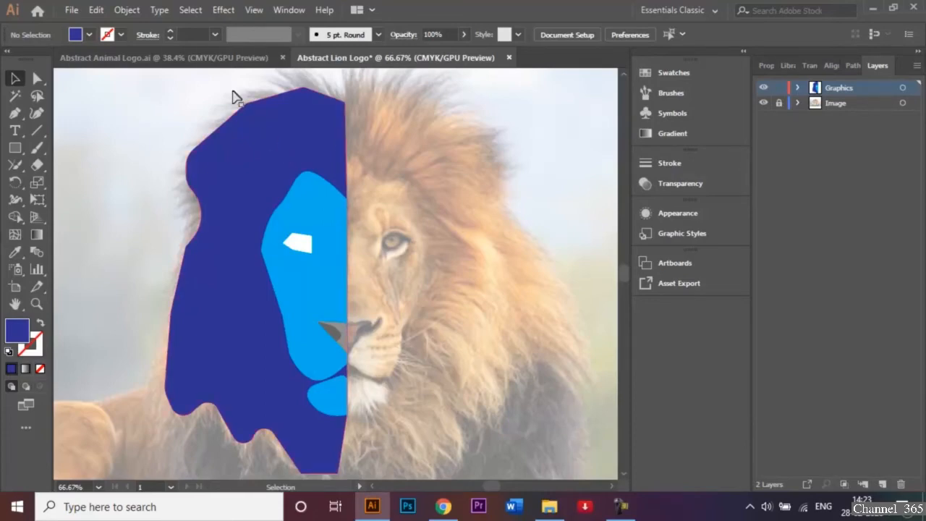
Step: Look at the finished lion in Abstract Animal Logo.ai, return to the Abstract Lion Logo document and set the Pen fill to yellow
left_click(214, 56)
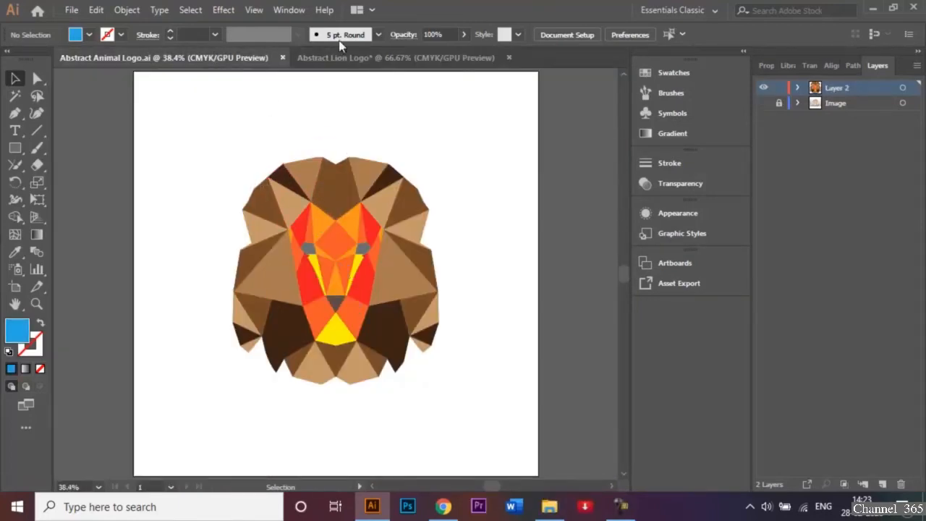
left_click(335, 60)
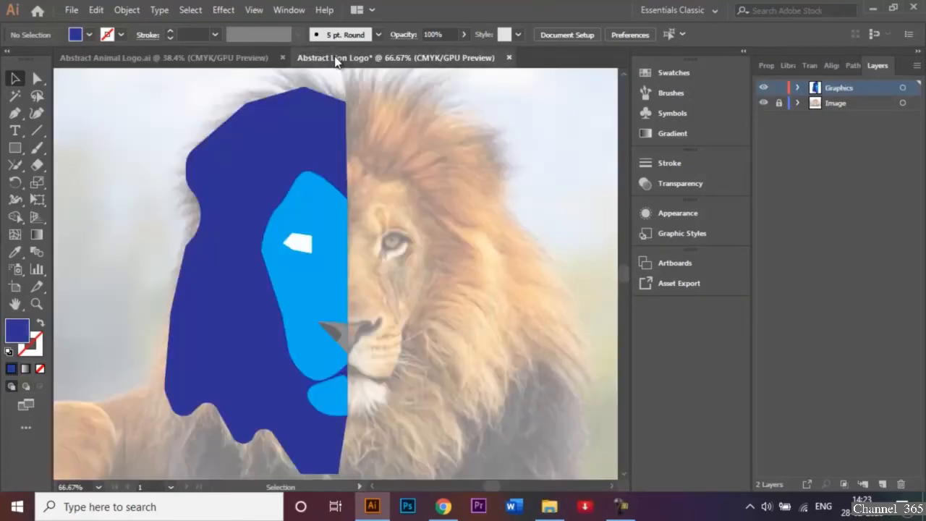
left_click(16, 116)
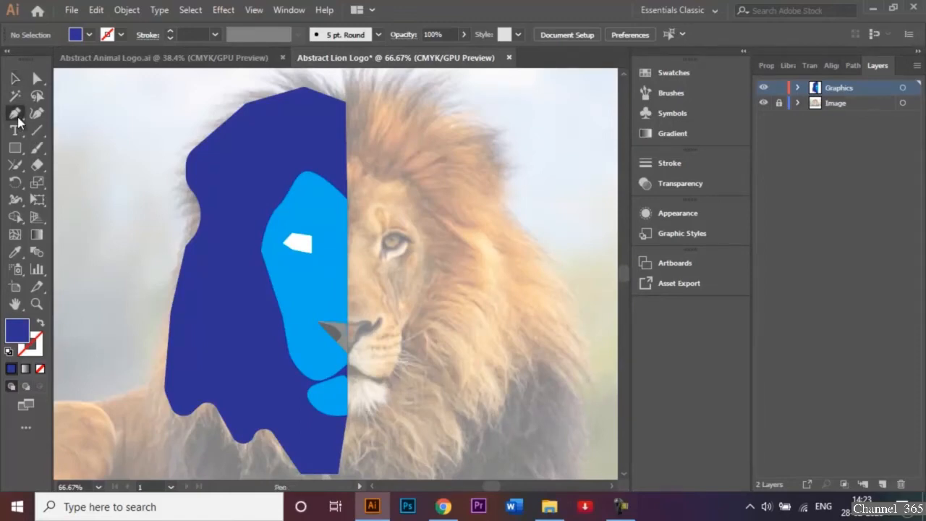
left_click(90, 35)
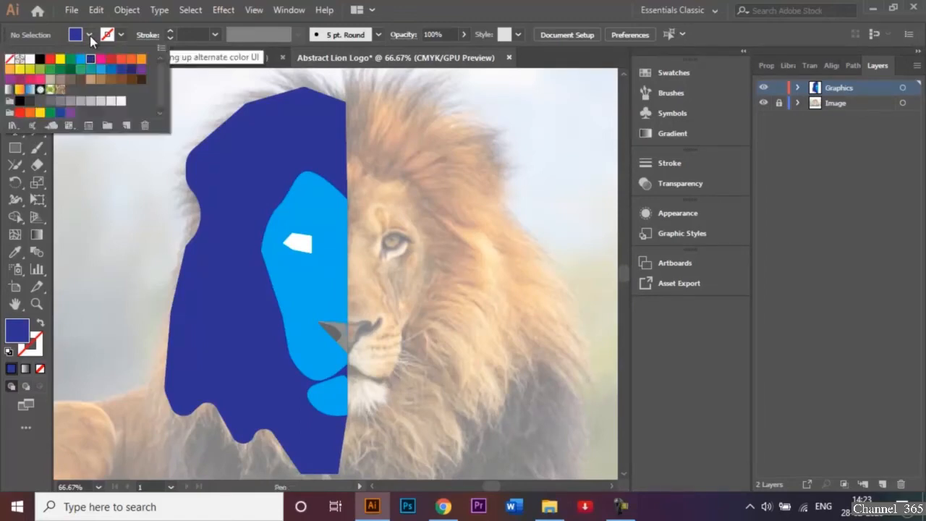
left_click(61, 63)
left_click(94, 186)
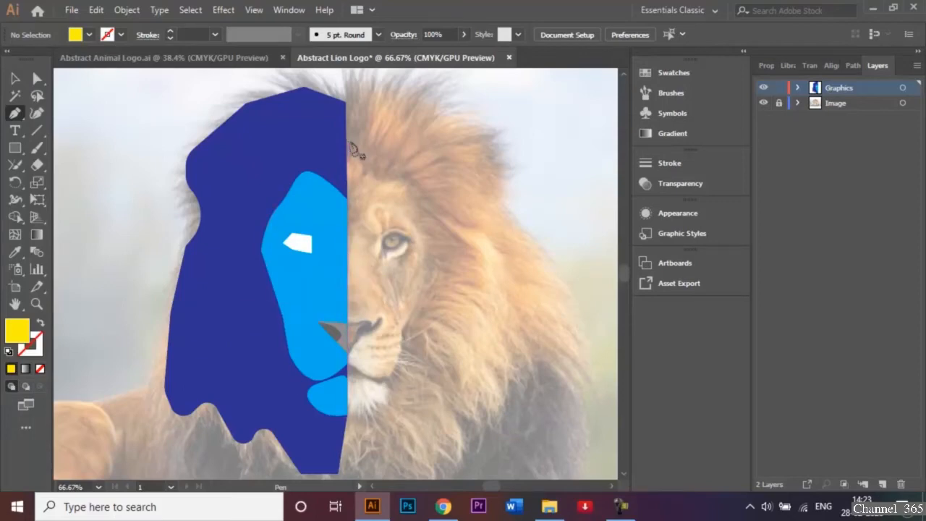
Step: Draw a closed yellow Pen triangle joining the forehead's centre-line point, the mane's top centre corner and the mane's peak
left_click(346, 197)
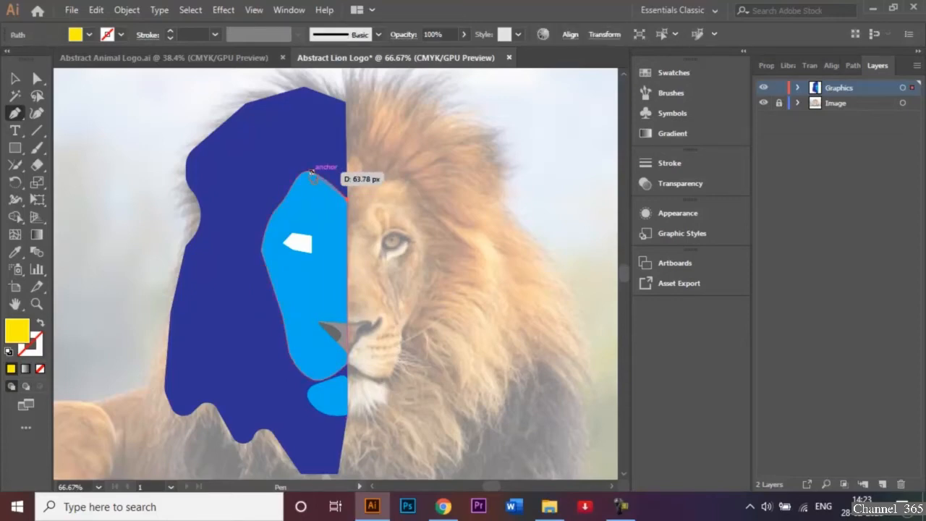
left_click(345, 102)
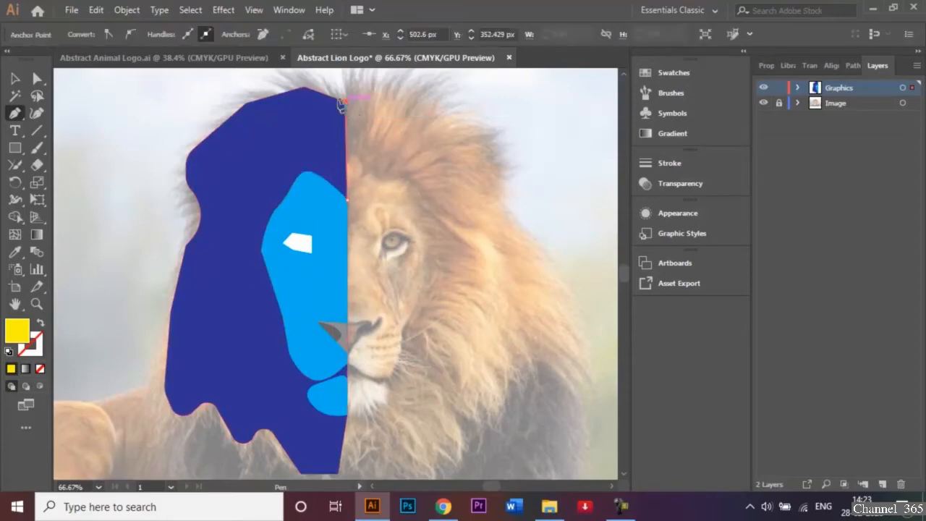
left_click(304, 88)
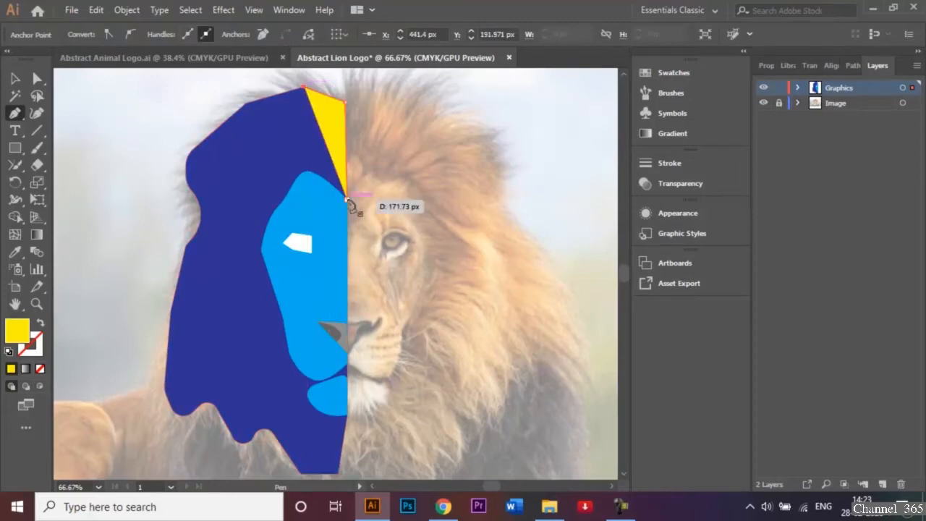
left_click(347, 197)
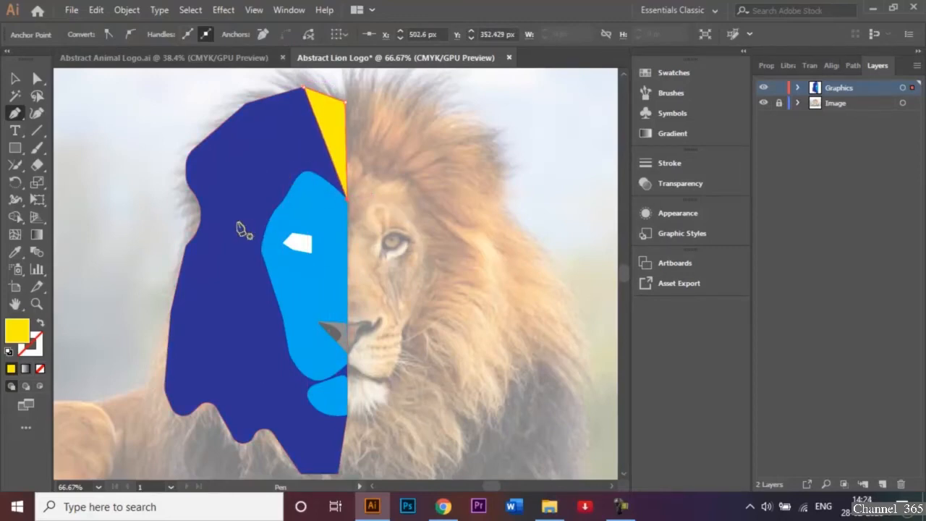
Step: Draw a closed yellow Pen sliver from the mane's lower outer tip to the notch below the ear, curving its outer side along the mane edge
left_click(182, 415)
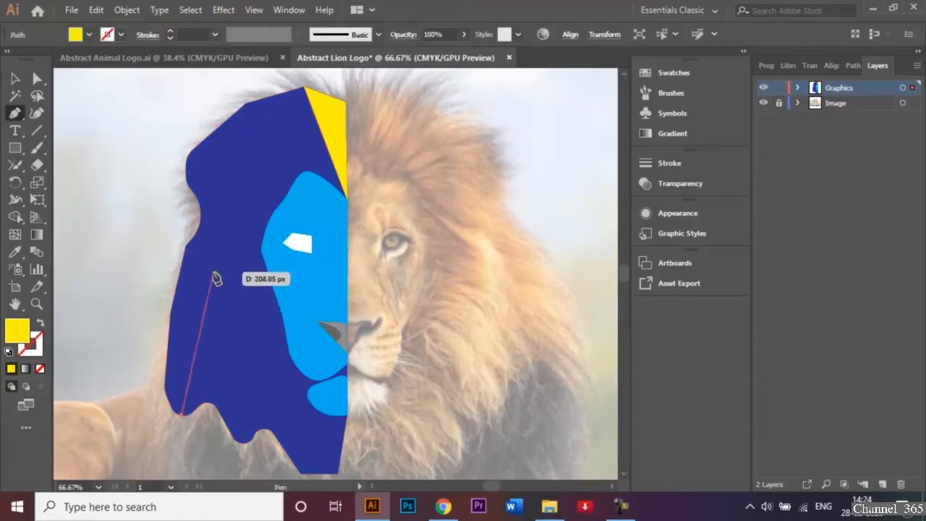
left_click(193, 240)
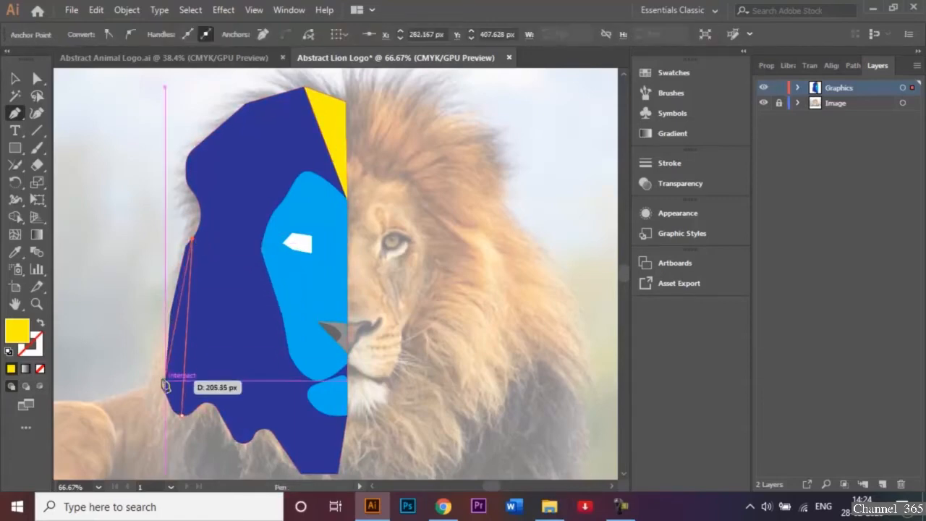
left_click_drag(166, 383, 171, 417)
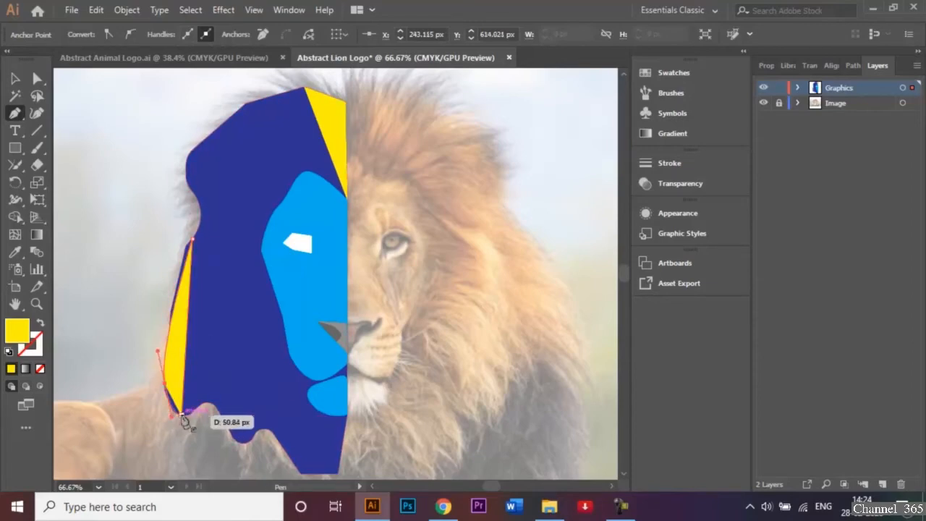
left_click(181, 417)
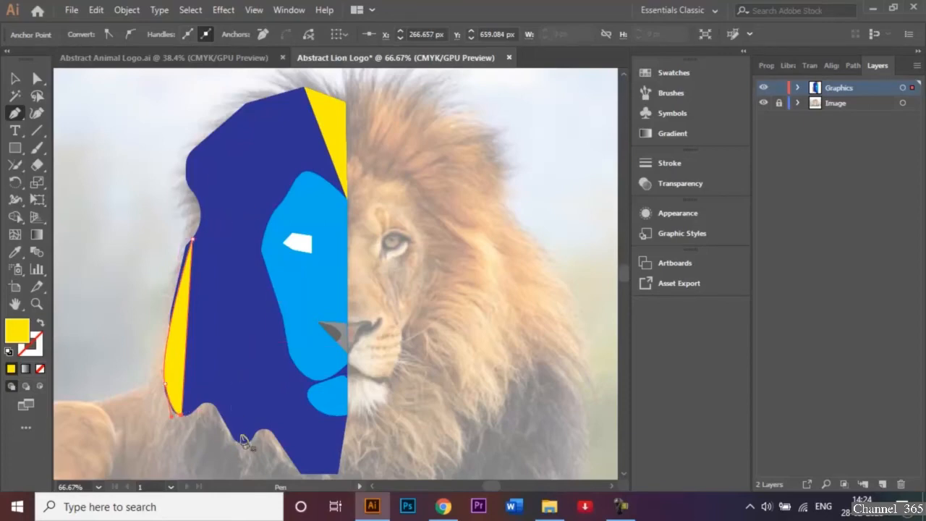
Step: Draw a closed yellow four-point shape from the ear's upper corner along the mane's top edge to its peak and down to the face's top
left_click(199, 144)
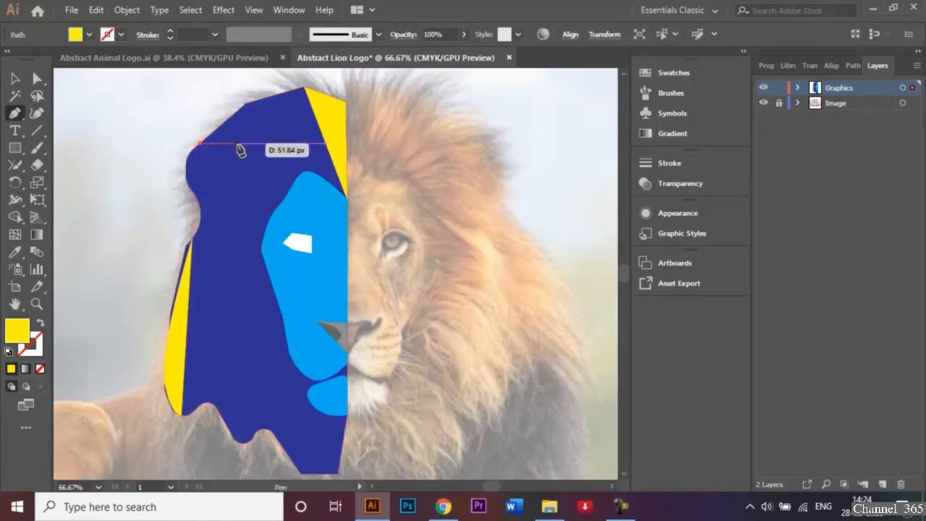
left_click(245, 104)
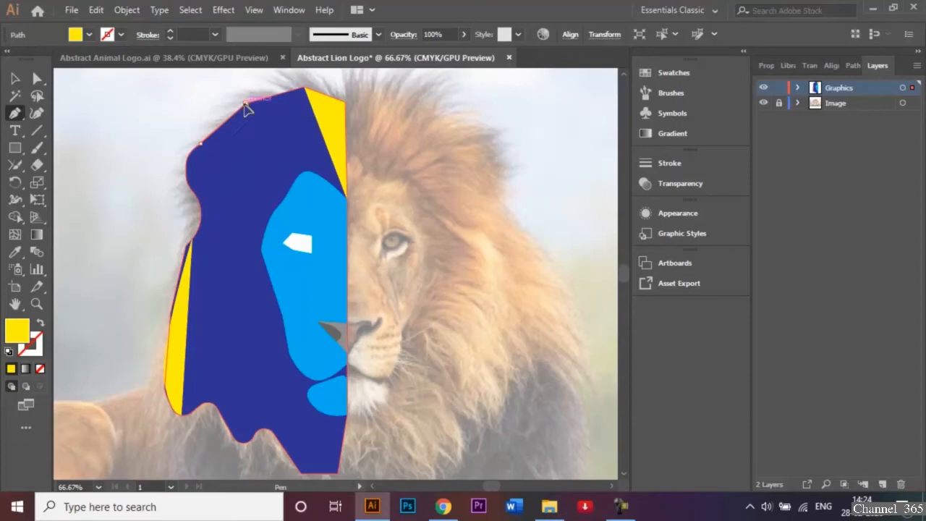
left_click(303, 88)
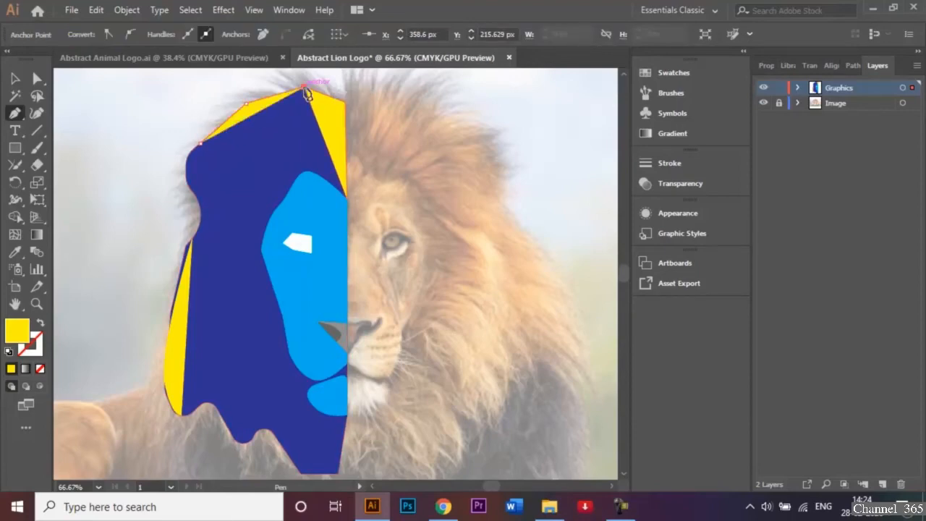
left_click(308, 173)
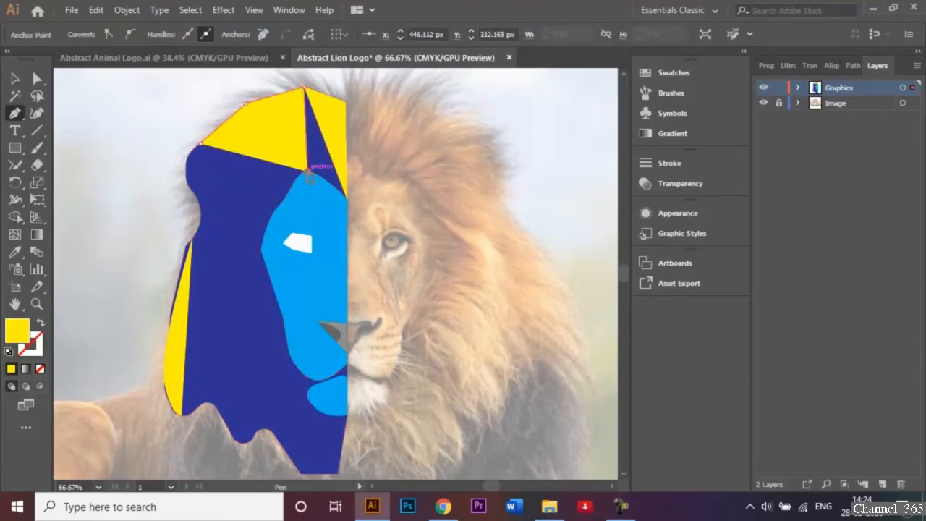
left_click(201, 144)
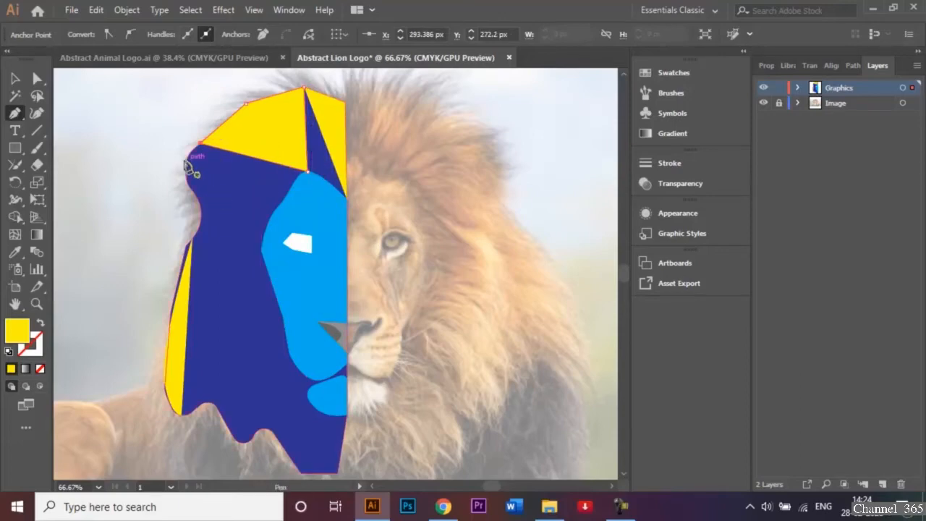
Step: Draw a closed yellow ear shape between the ear's lower corner, the face's top and the ear's upper corner, curving its outer side along the mane
left_click(200, 199)
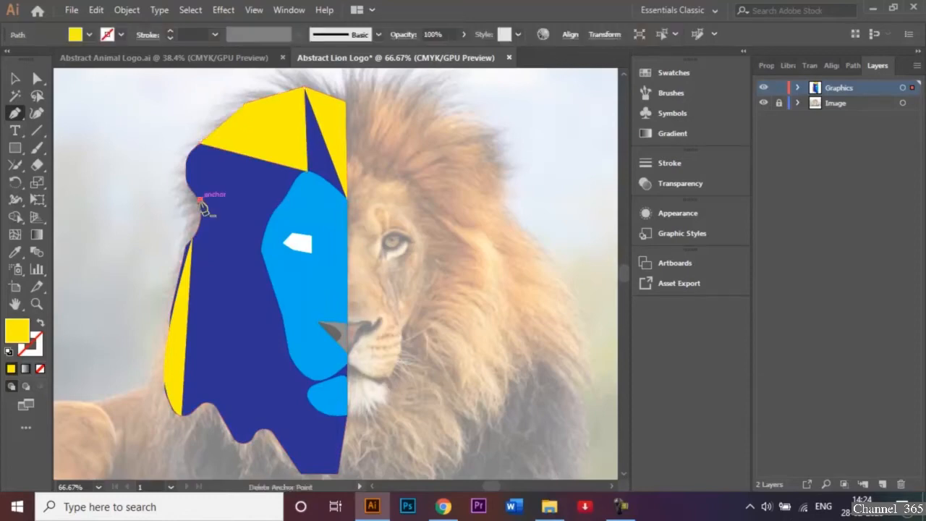
left_click(307, 172)
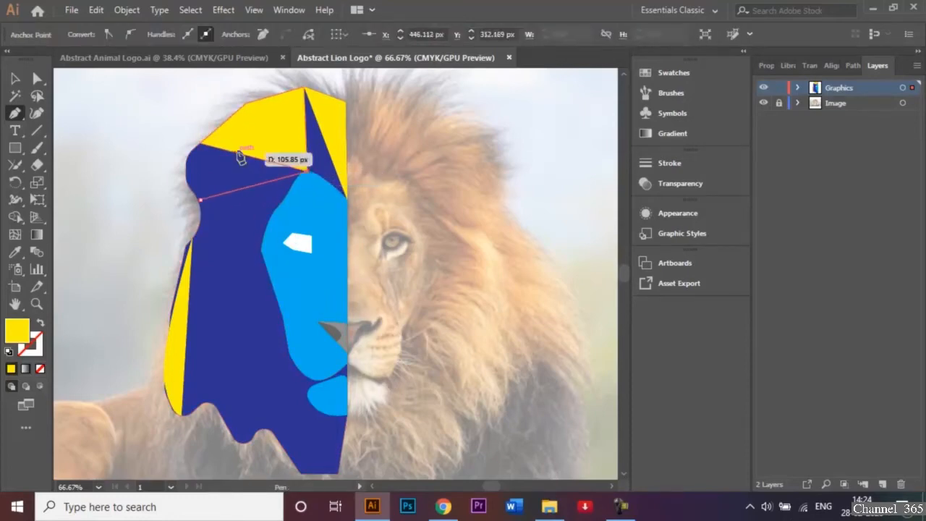
left_click(201, 144)
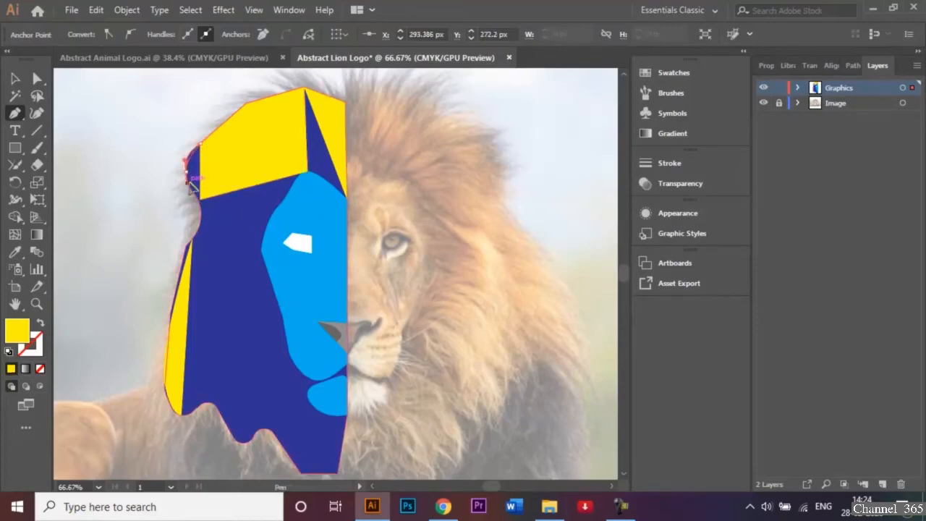
left_click_drag(191, 186, 207, 207)
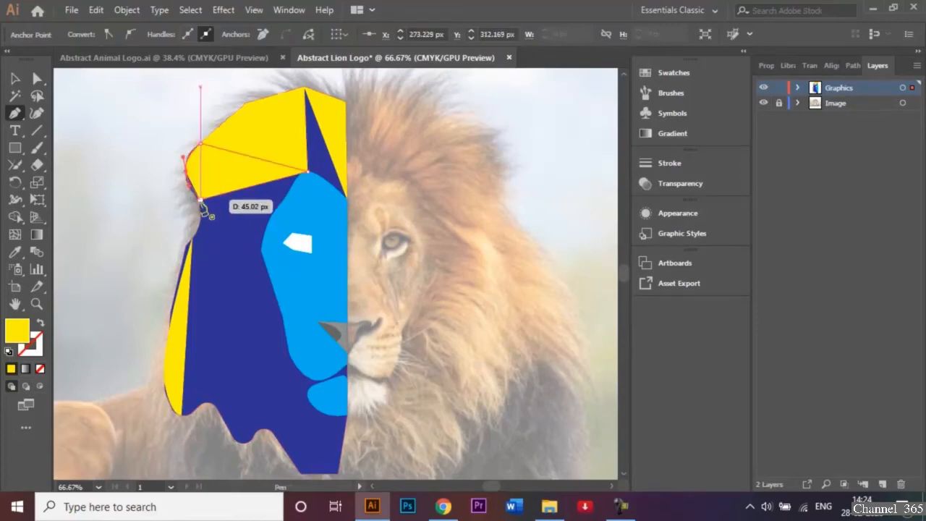
left_click(201, 199)
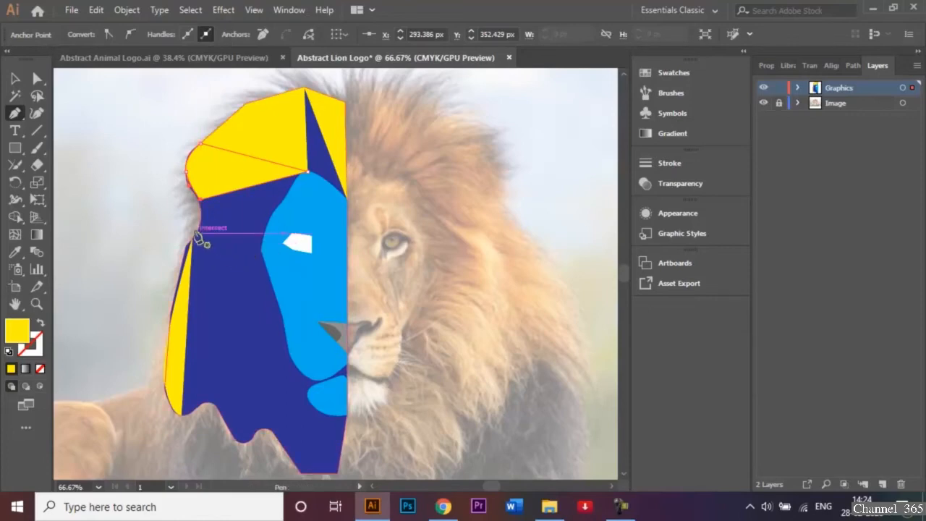
Step: Draw a closed yellow four-sided shape below the ear, reaching from the mane's notch to the face's outermost point and up to the ear shape's lower edge
left_click(192, 239)
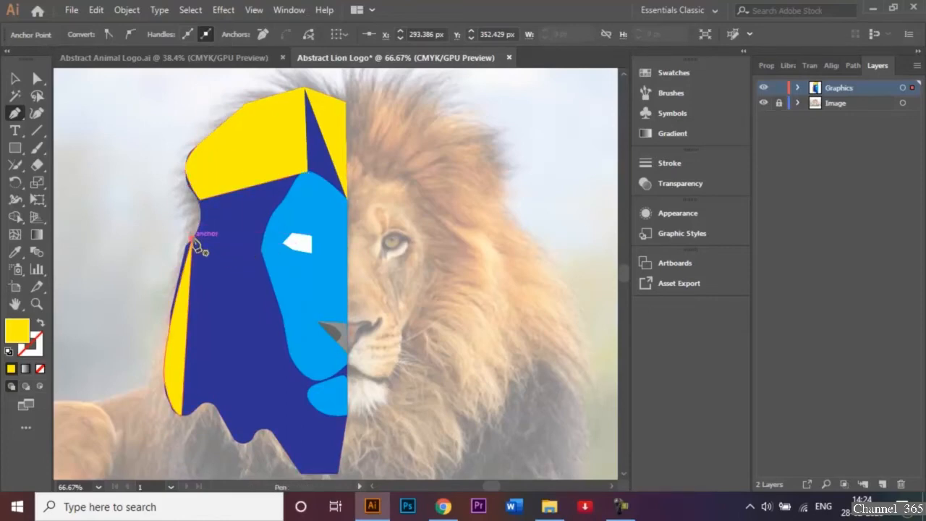
left_click(261, 250)
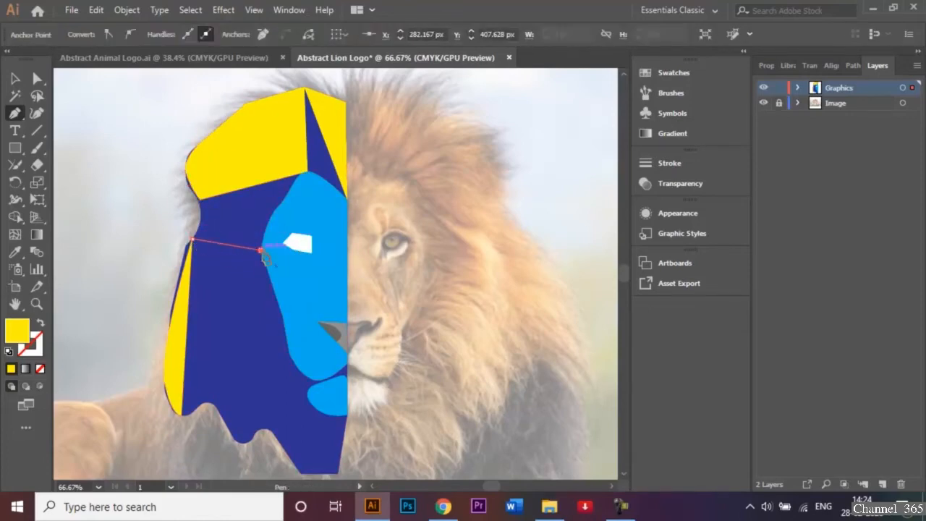
left_click(255, 187)
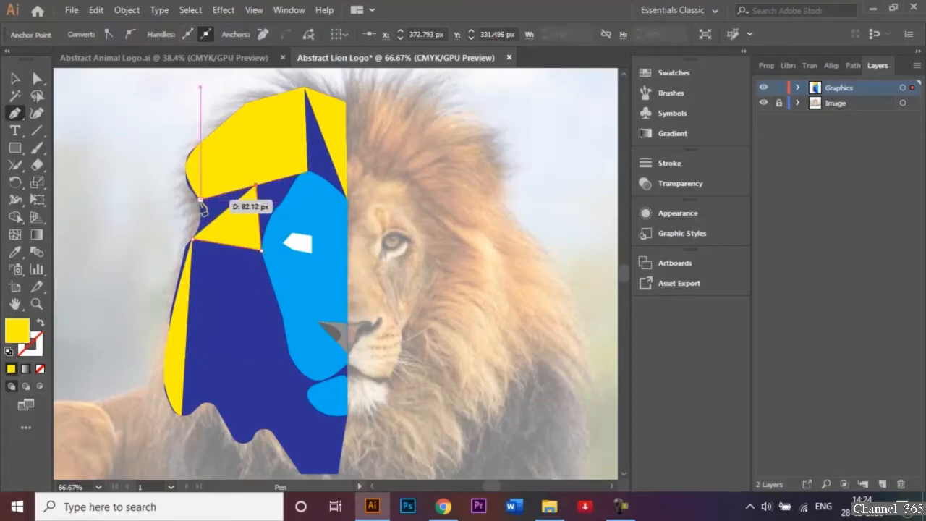
left_click(200, 198)
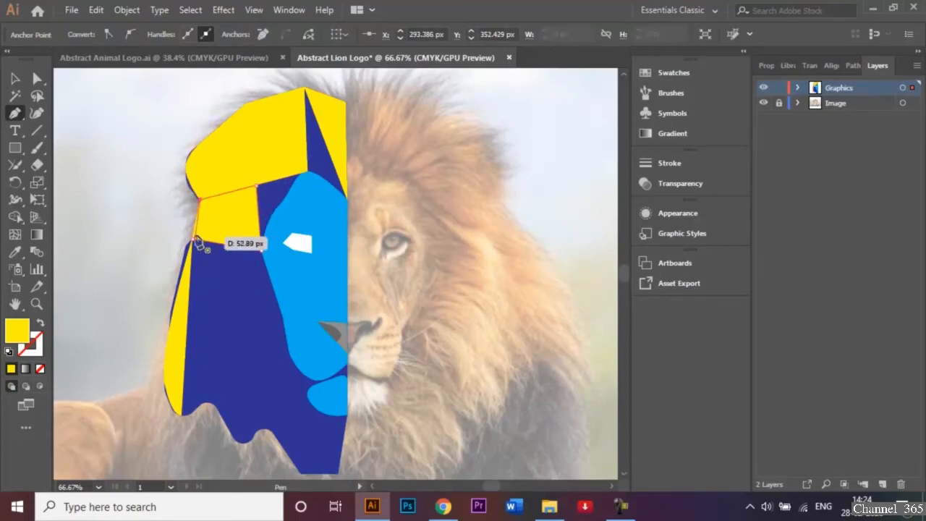
left_click(192, 241)
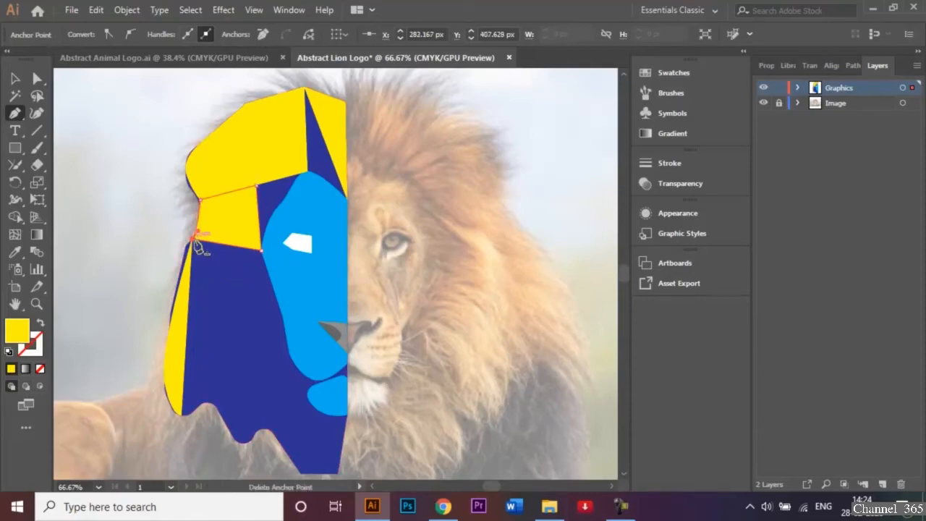
Step: Draw a yellow shape from the mane's middle lower tip to the notch below the ear and the lower outer tip, following the scalloped bottom edge
left_click(246, 442)
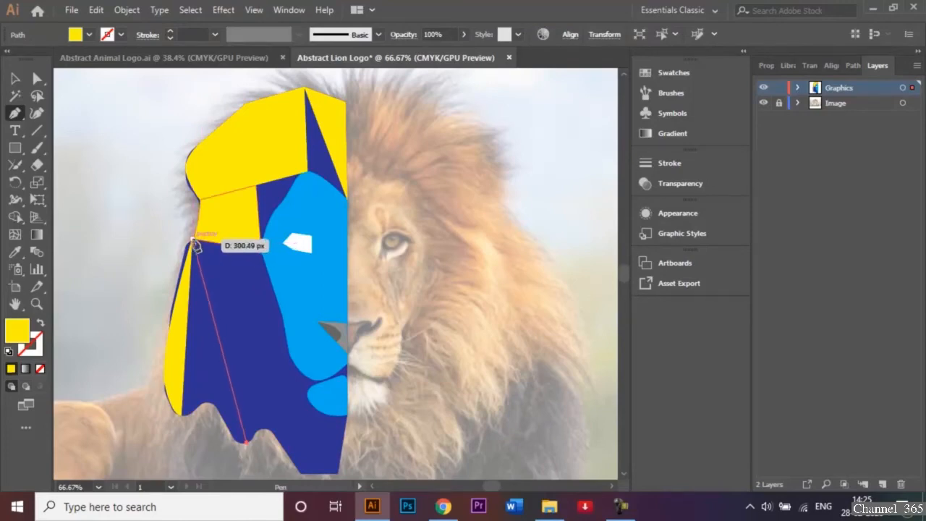
left_click_drag(193, 241, 247, 447)
left_click(181, 415)
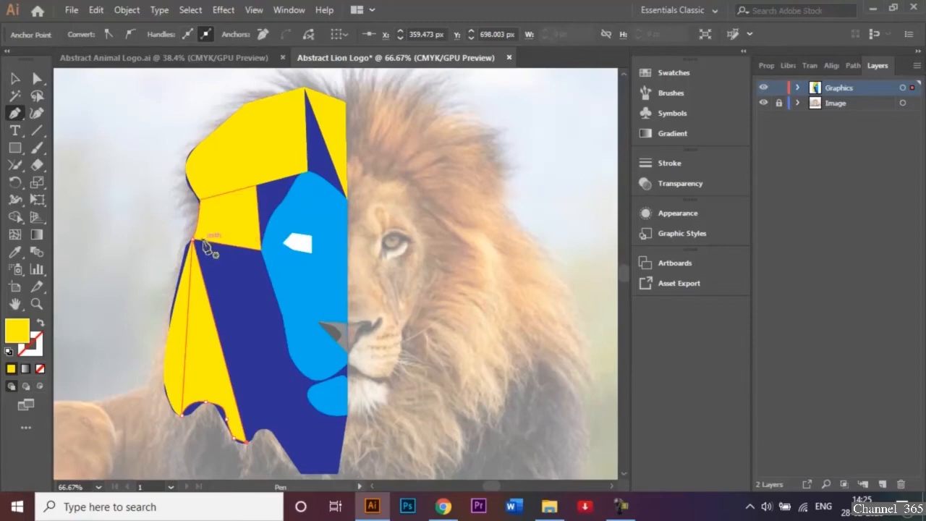
Step: Draw a closed yellow four-sided shape under the chin, from the centre line to the mane's lower notch and around its flat bottom edge
left_click(348, 416)
left_click(267, 429)
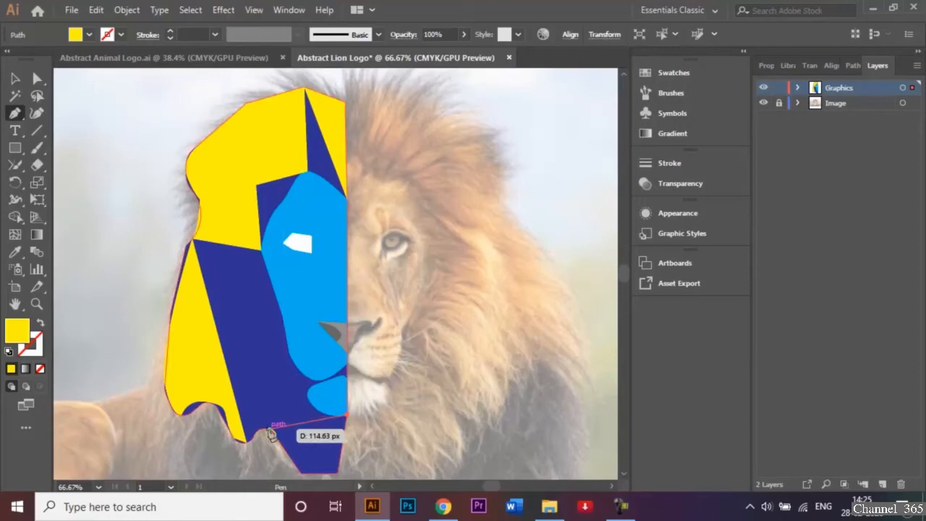
left_click(301, 475)
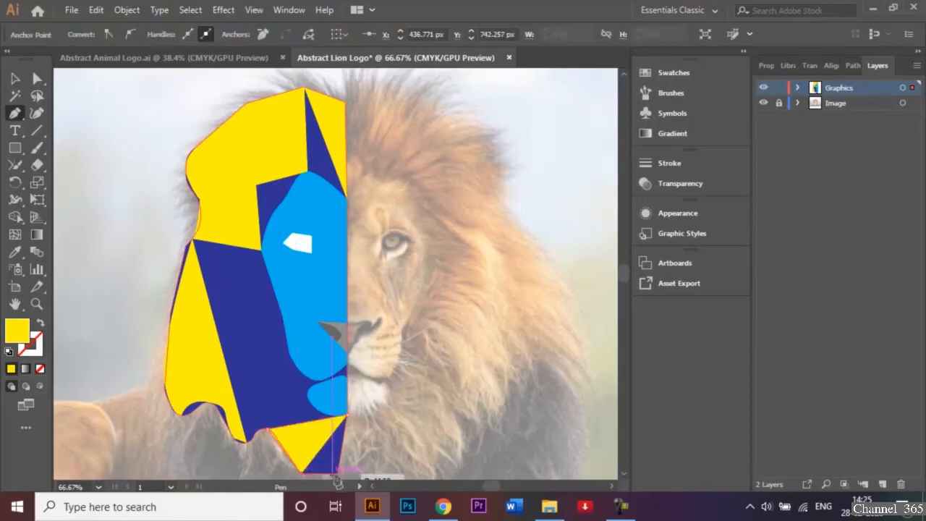
left_click(337, 474)
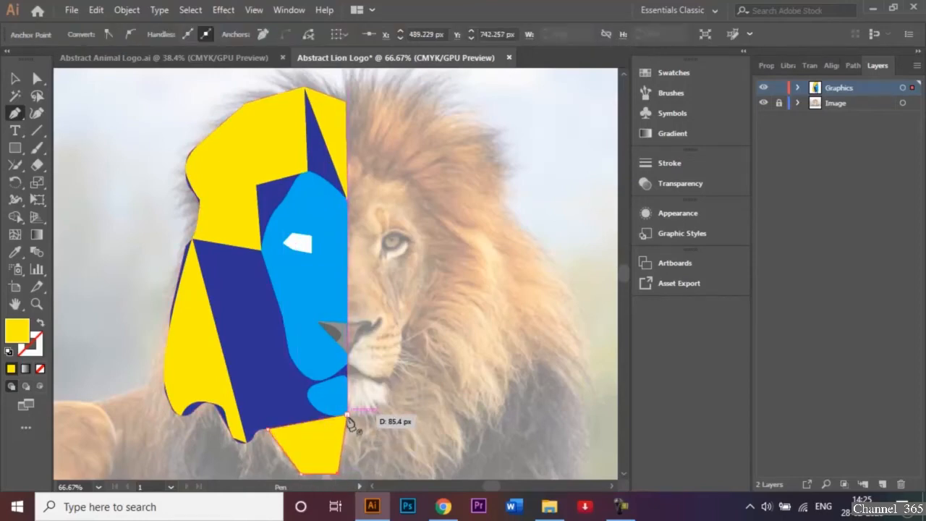
left_click(347, 416)
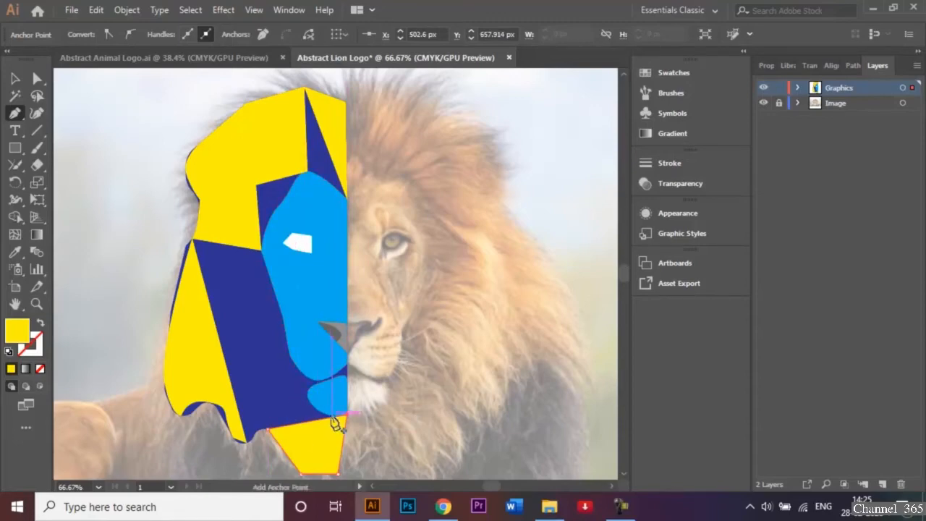
Step: Draw a closed yellow shape filling the gap between the ear pieces and the face, curving its inner side along the face's upper edge
left_click(194, 241)
left_click(260, 251)
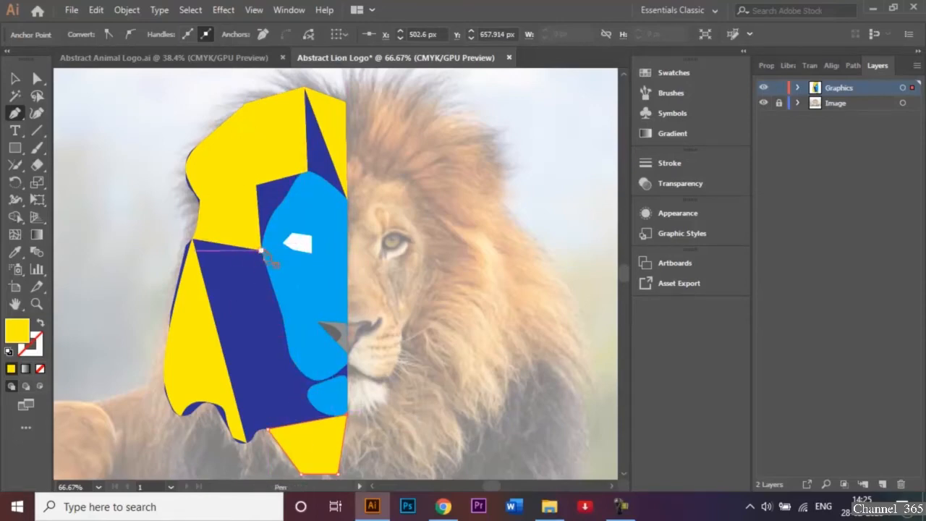
left_click(257, 187)
left_click(256, 186)
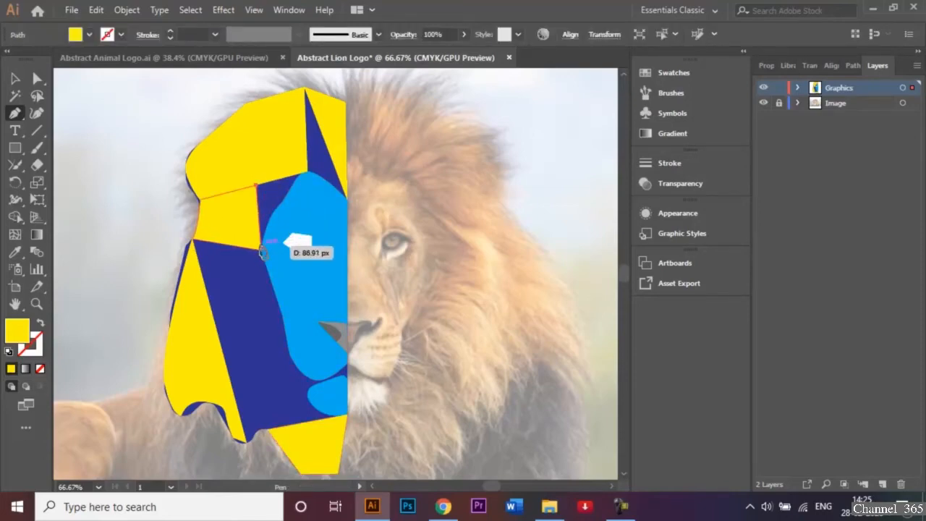
left_click(261, 248)
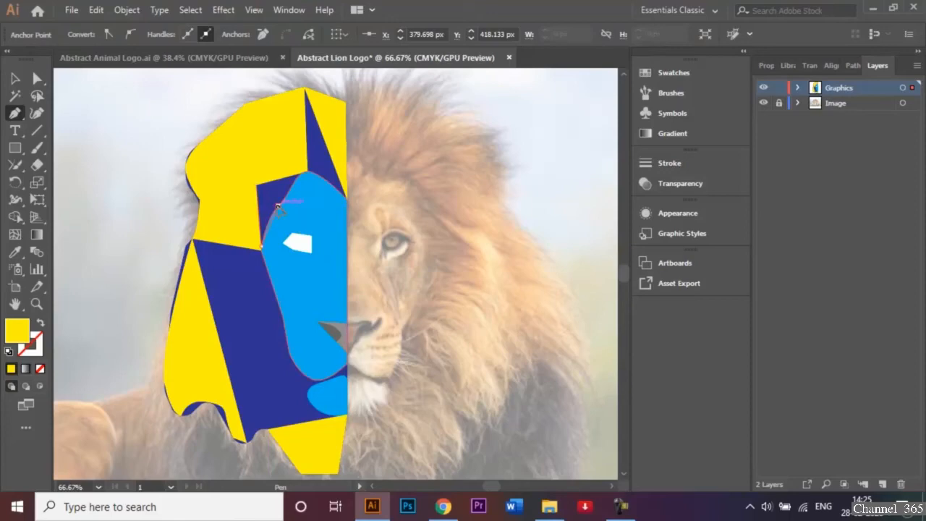
left_click(304, 174)
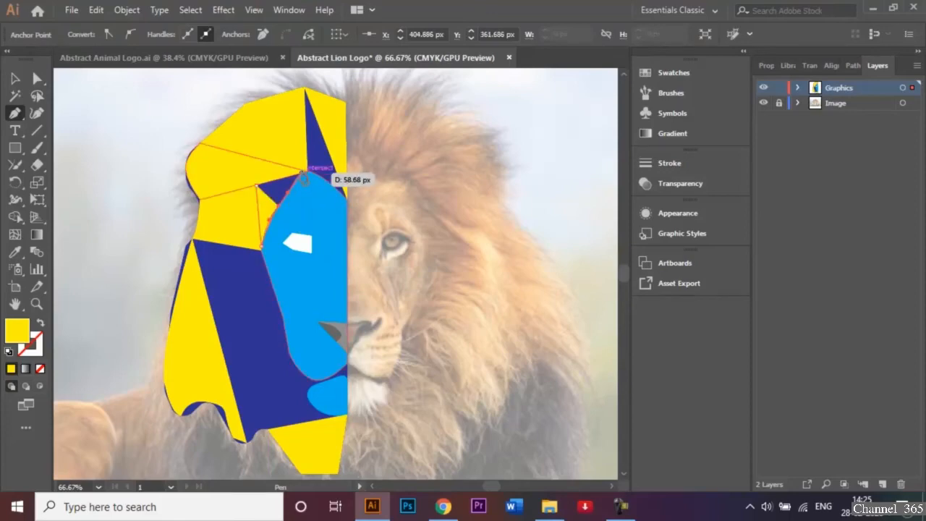
left_click(256, 186)
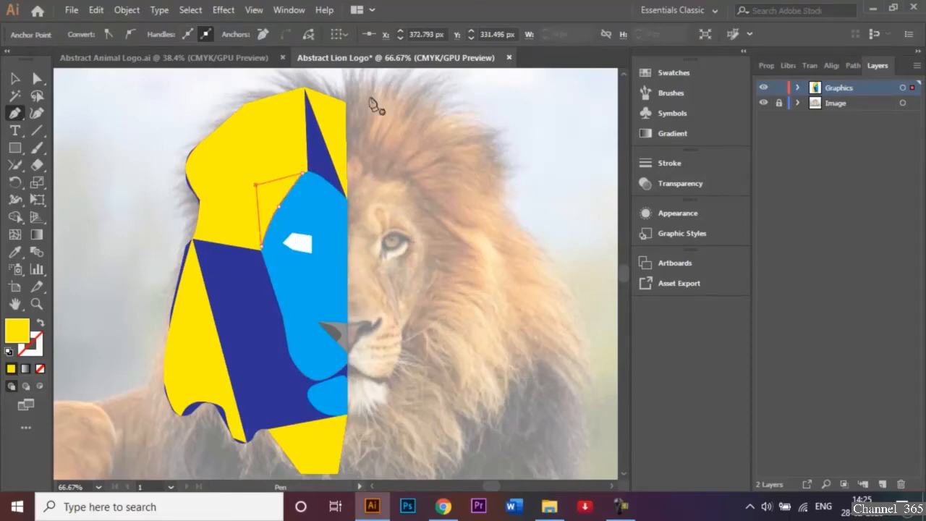
Step: Draw a closed yellow triangle from the mane's top peak to the face's upper tip and the forehead point on the centre line
left_click(304, 89)
left_click(305, 172)
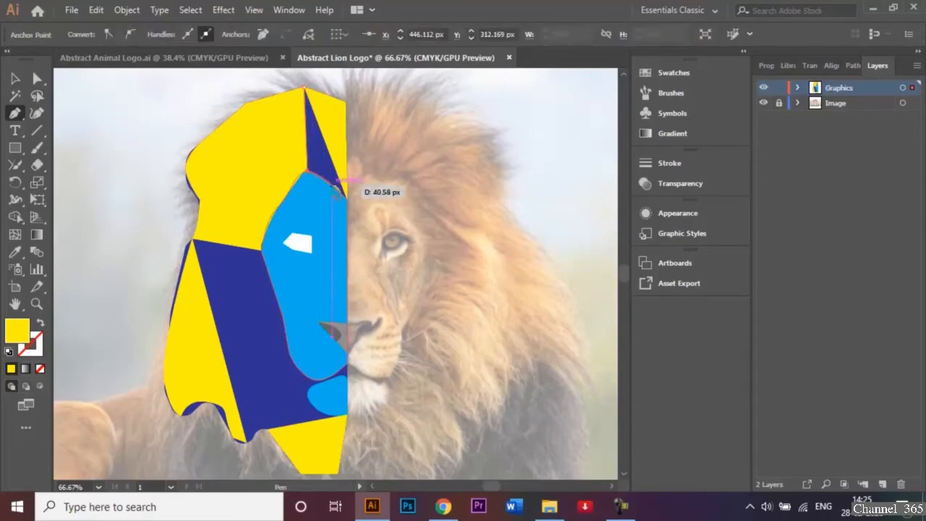
left_click(344, 193)
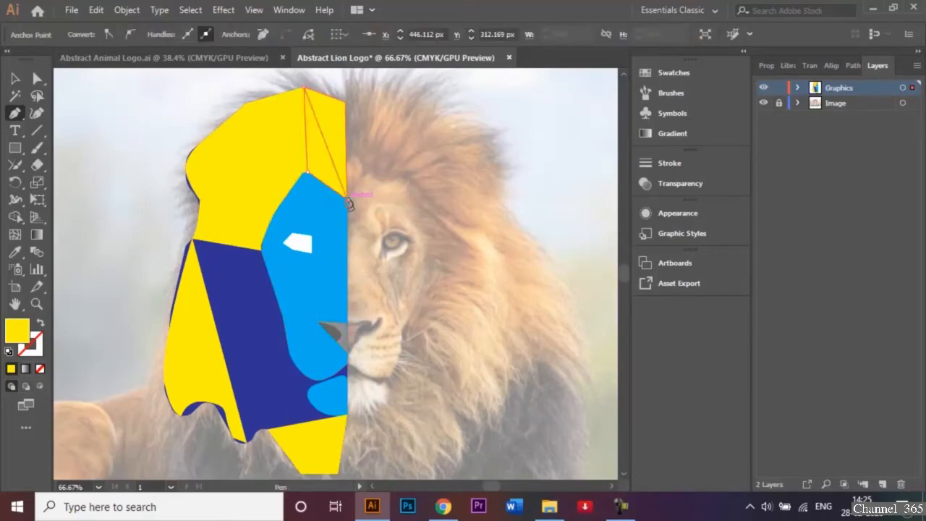
left_click(305, 89)
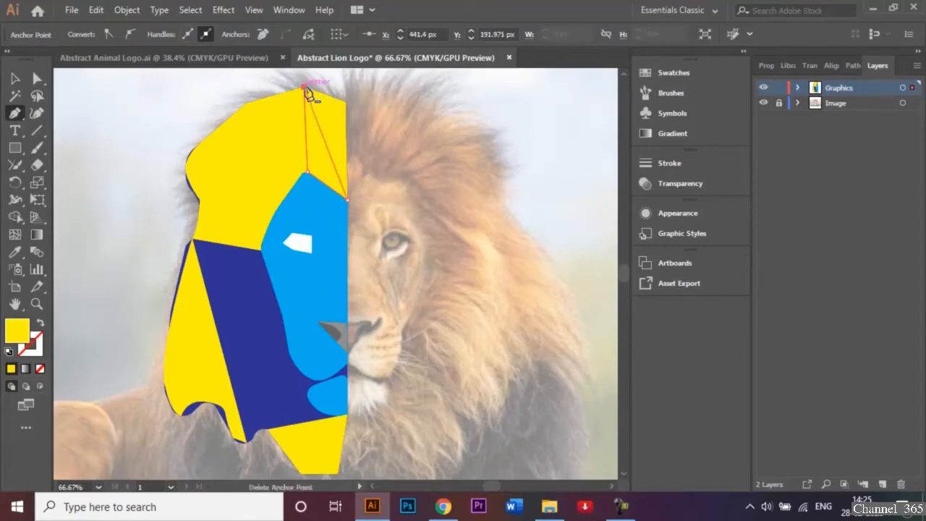
Step: Draw a closed yellow shape from the notch below the ear to the chin shape's upper edge and the mane's middle lower tip, curving its bottom edge
left_click(192, 239)
left_click(193, 241)
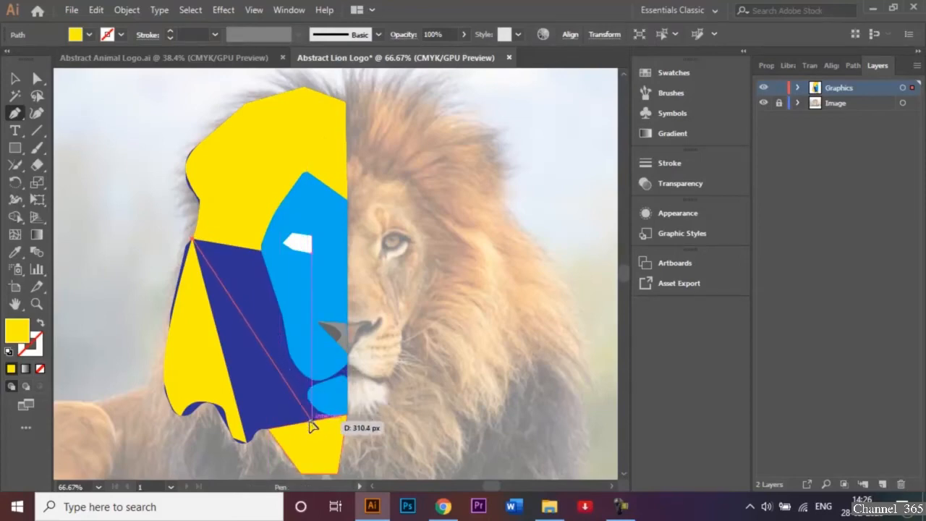
left_click(311, 422)
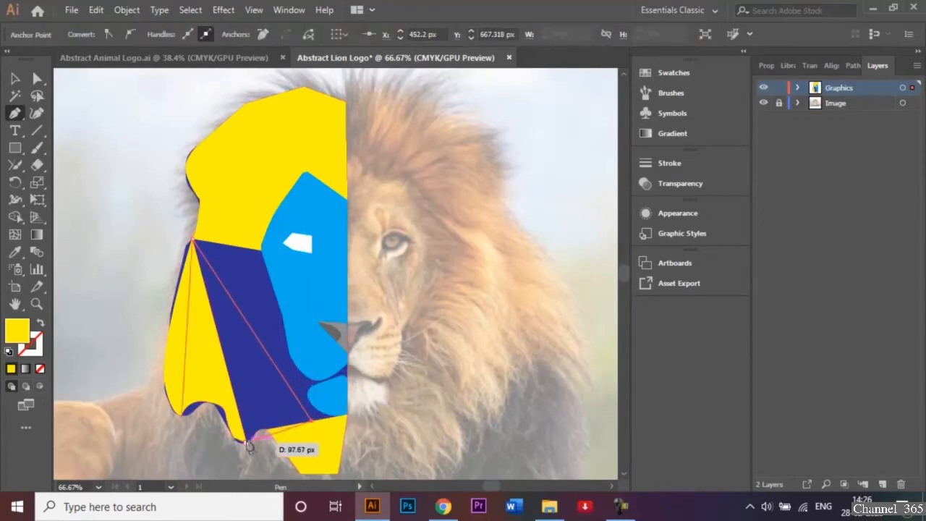
left_click_drag(248, 438, 244, 468)
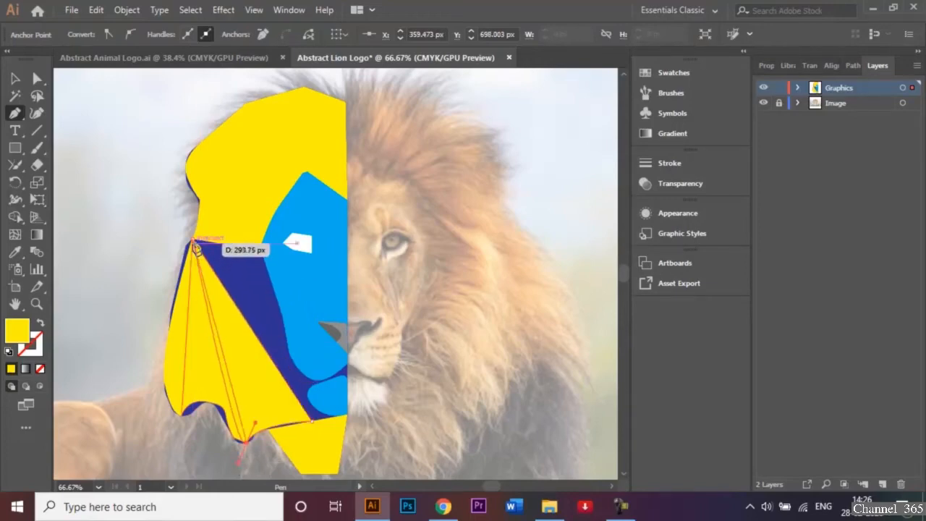
mouse_move(196, 247)
left_mouse_down()
mouse_move(216, 253)
mouse_move(196, 247)
mouse_move(222, 242)
mouse_move(198, 246)
left_mouse_up()
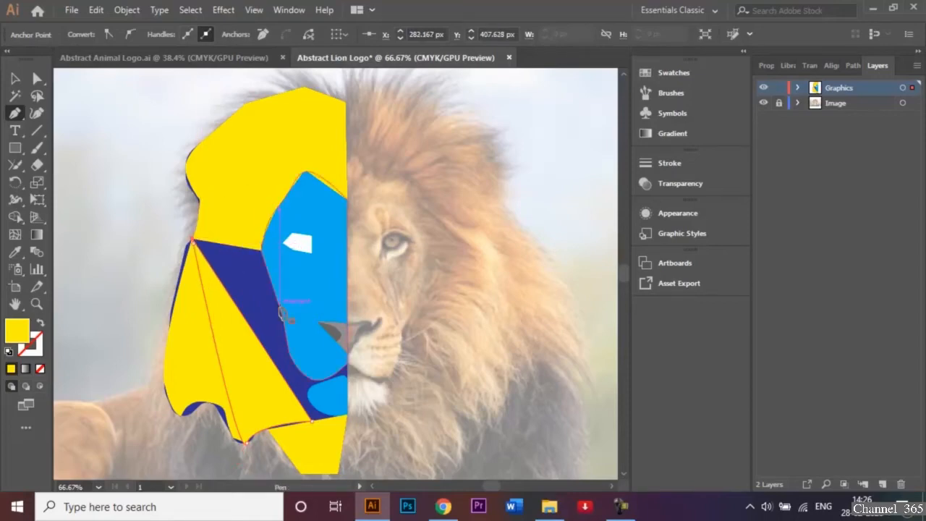
Step: Draw a closed yellow triangle between the face's outermost point, the notch below the ear and the neighbouring mane shape's inner edge, and deselect it
left_click(261, 250)
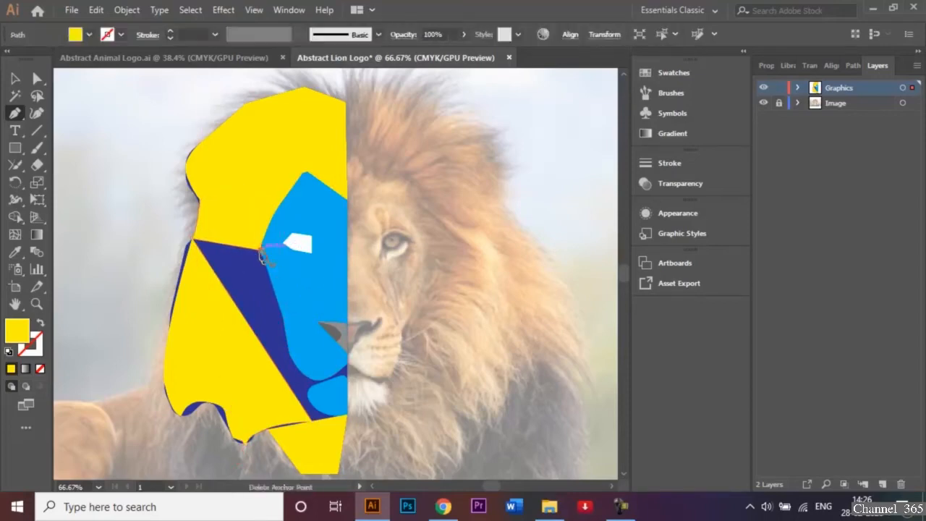
left_click(288, 387)
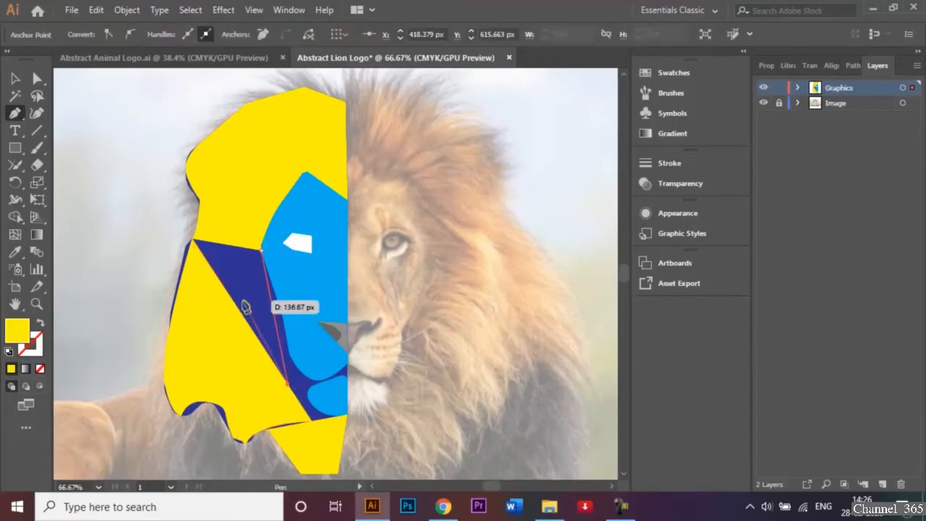
left_click(194, 245)
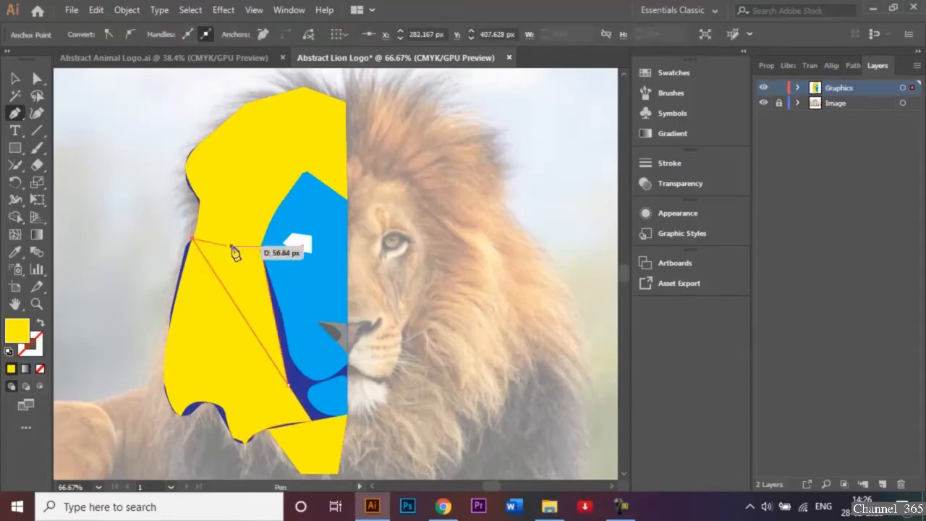
left_click(261, 250, "ctrl")
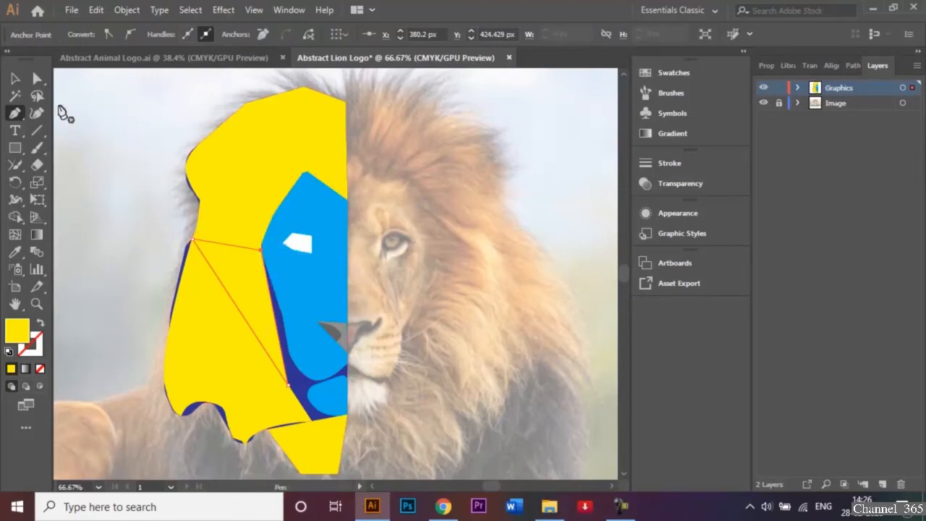
key("v")
left_click(70, 154)
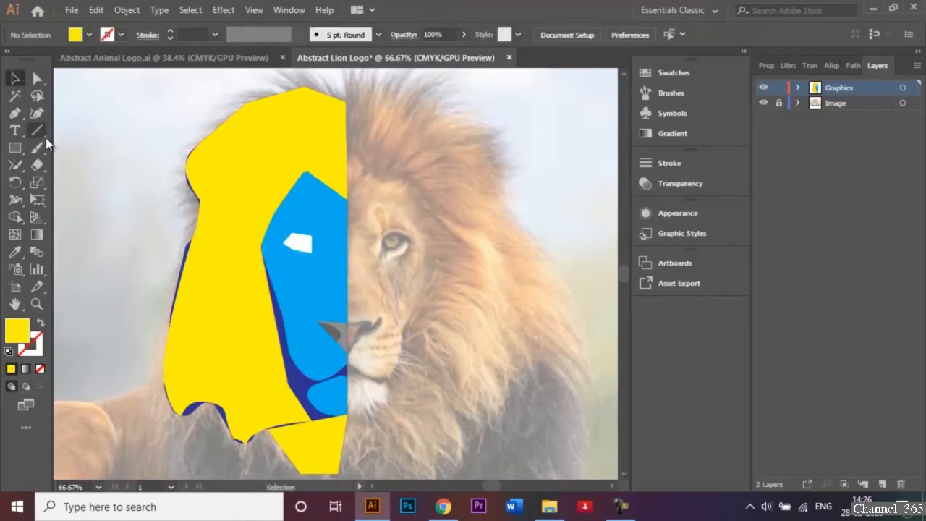
Step: Draw a closed yellow shape filling the narrow gap beside the cheek, following the face's jawline and the chin down to the chin shape's upper edge
left_click(15, 113)
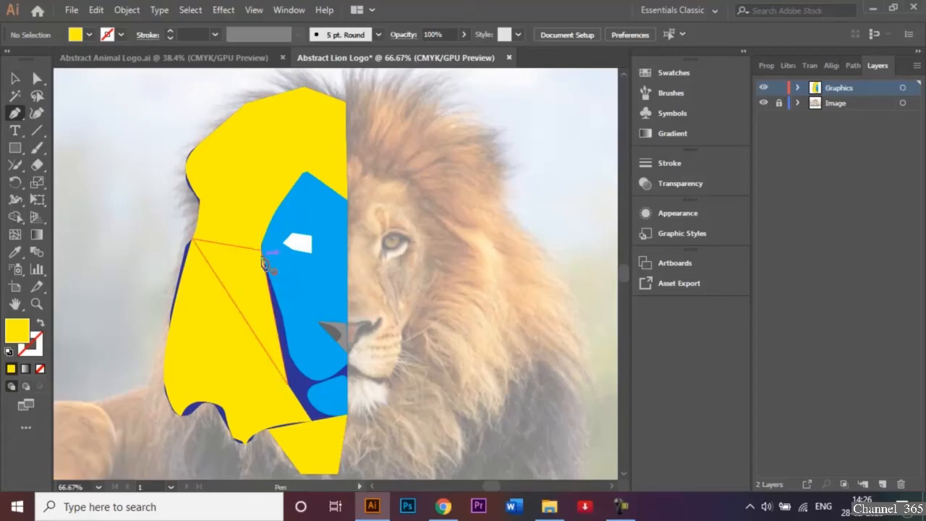
left_click(262, 258)
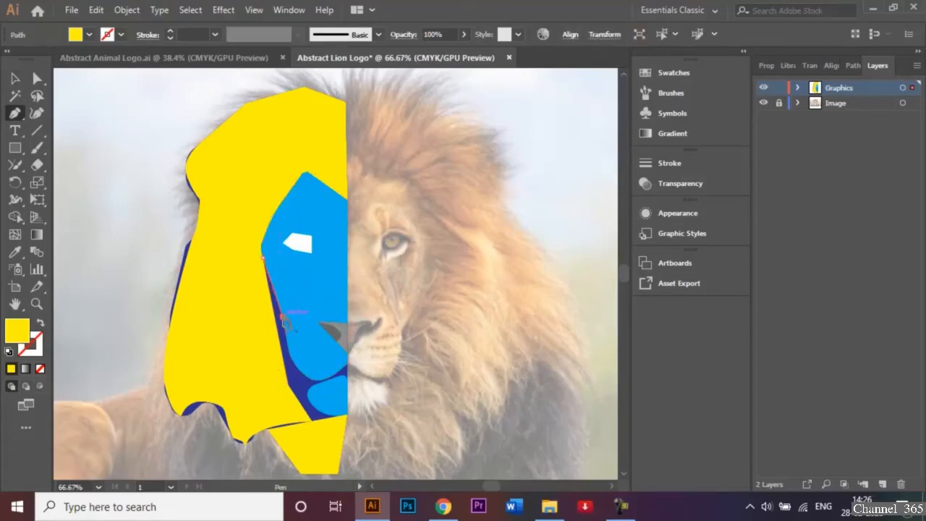
left_click(282, 317)
left_click(289, 353)
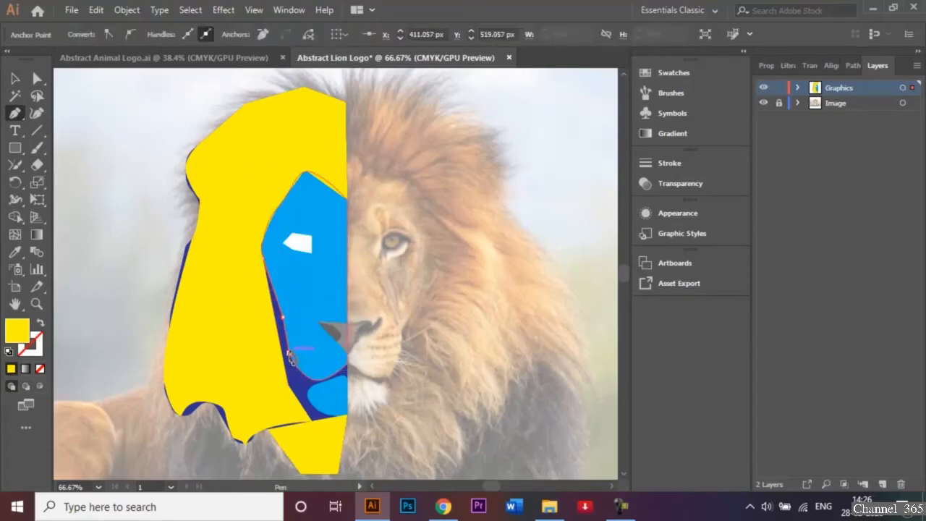
left_click(303, 374)
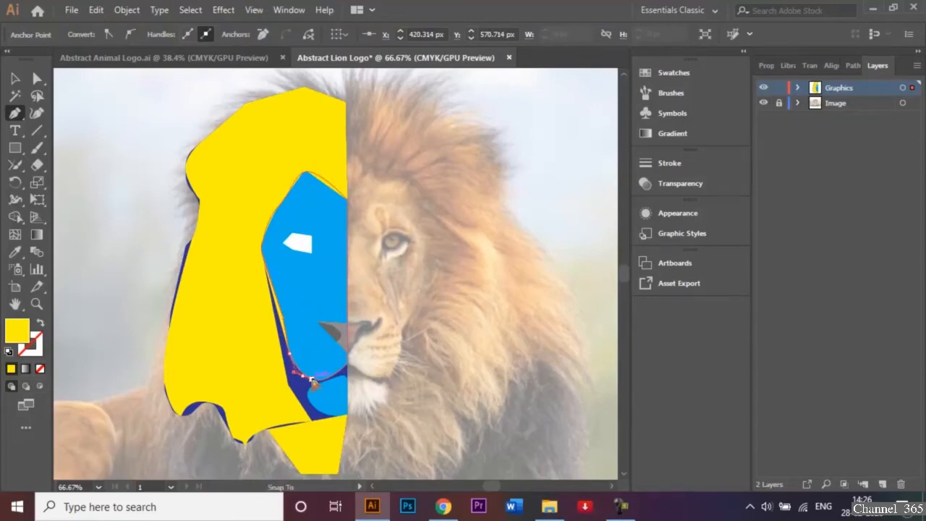
left_click_drag(313, 380, 314, 380)
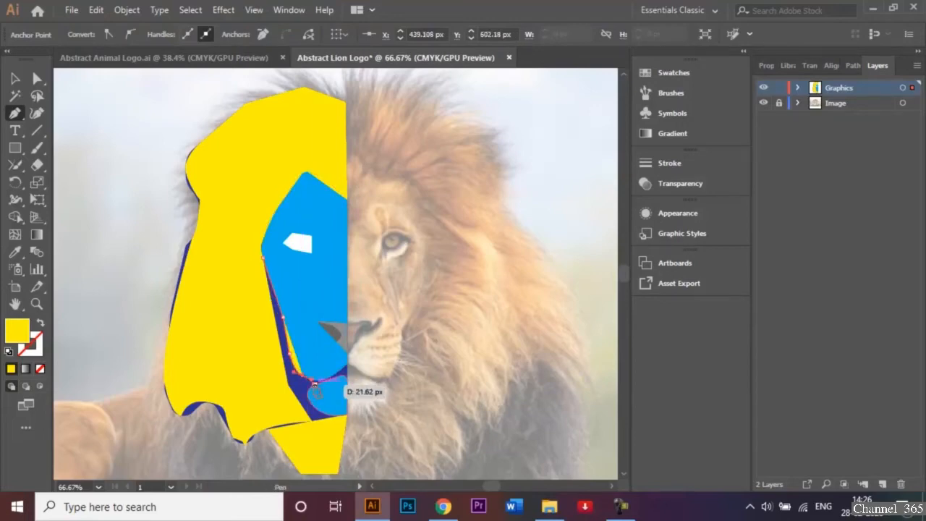
left_click(322, 380)
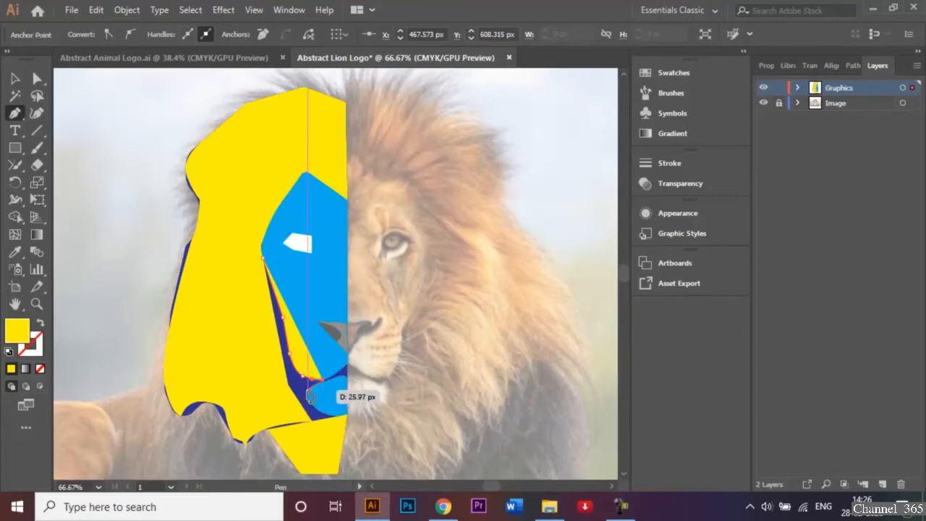
left_click_drag(307, 390, 266, 265)
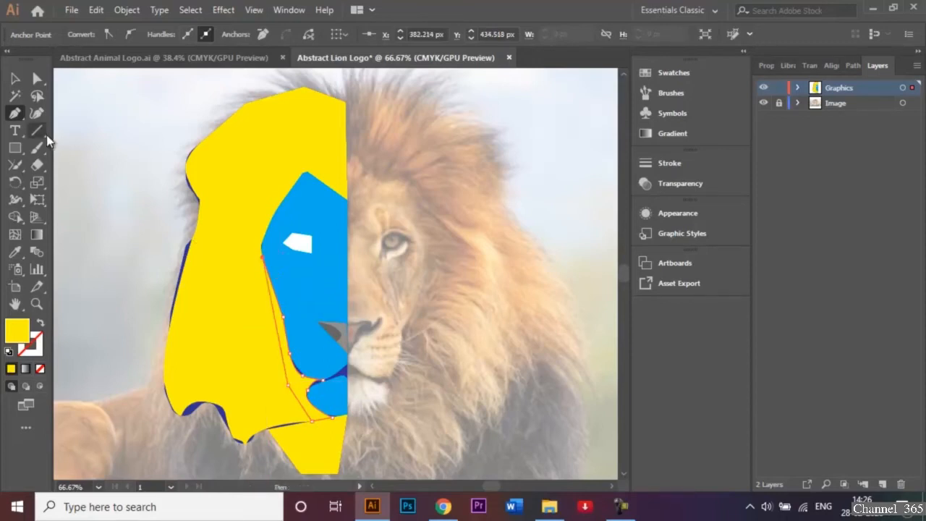
Step: Bend the outer edge of the mane's outermost yellow shape outward with the Anchor Point tool to cover the dark blue sliver below the ear
left_click(36, 80)
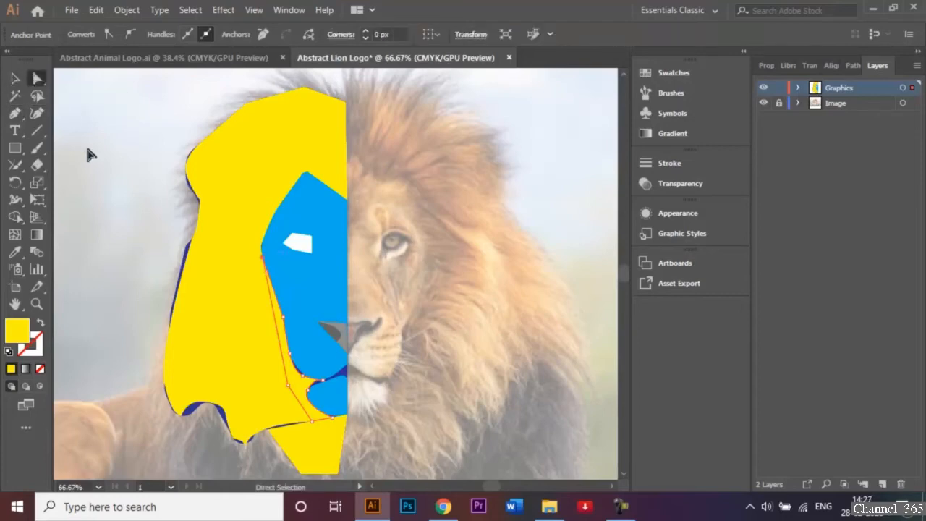
left_click(86, 143)
left_click(197, 298)
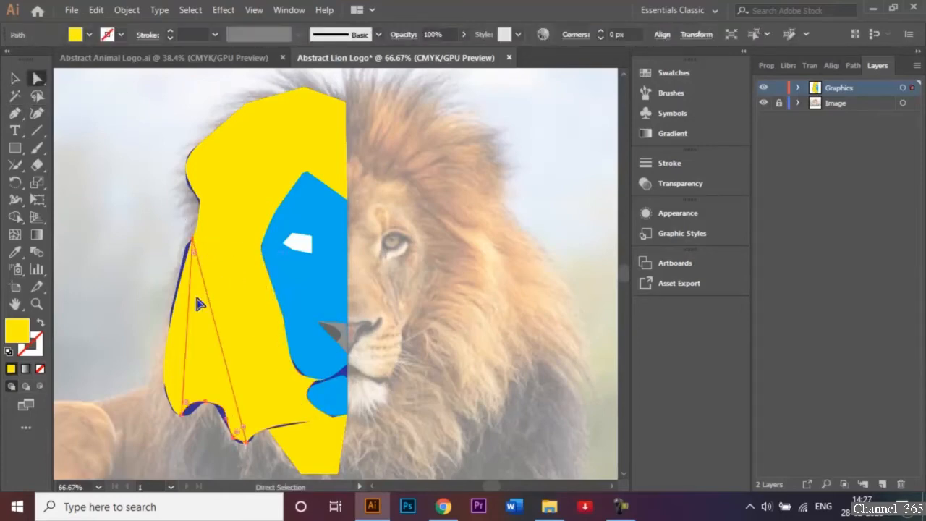
left_click(181, 312)
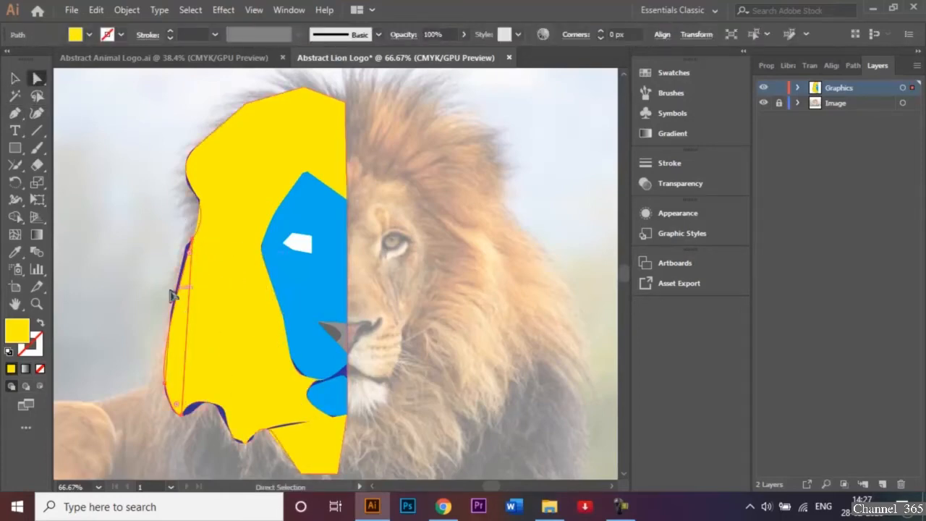
left_click(15, 113)
left_click(80, 166)
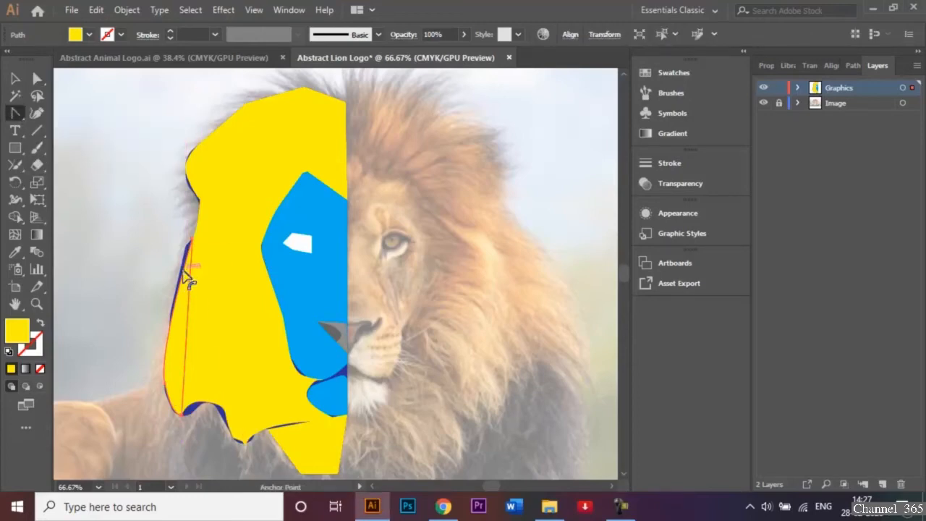
left_click_drag(183, 276, 192, 409)
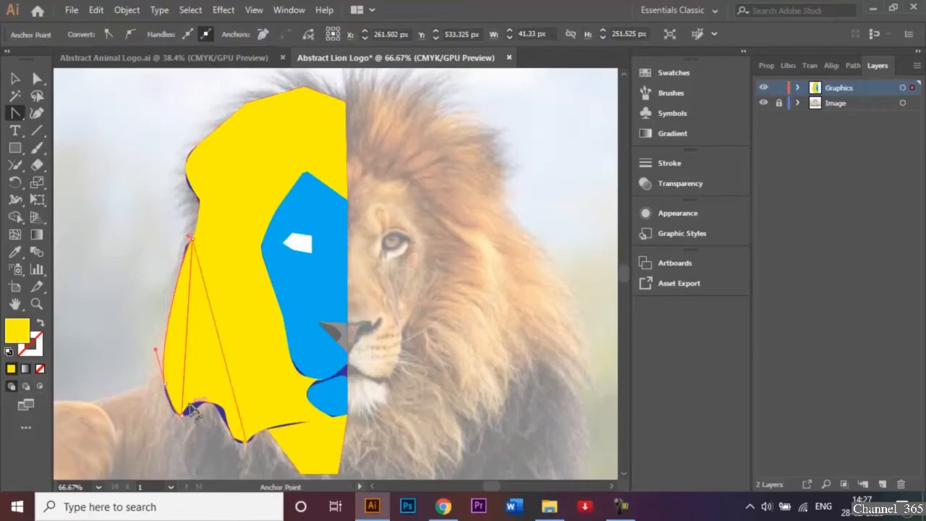
Step: Select the yellow shape with the scalloped bottom edge and start reshaping that edge with the Anchor Point tool
key("ctrl+equal")
key("ctrl+equal")
key("ctrl+equal")
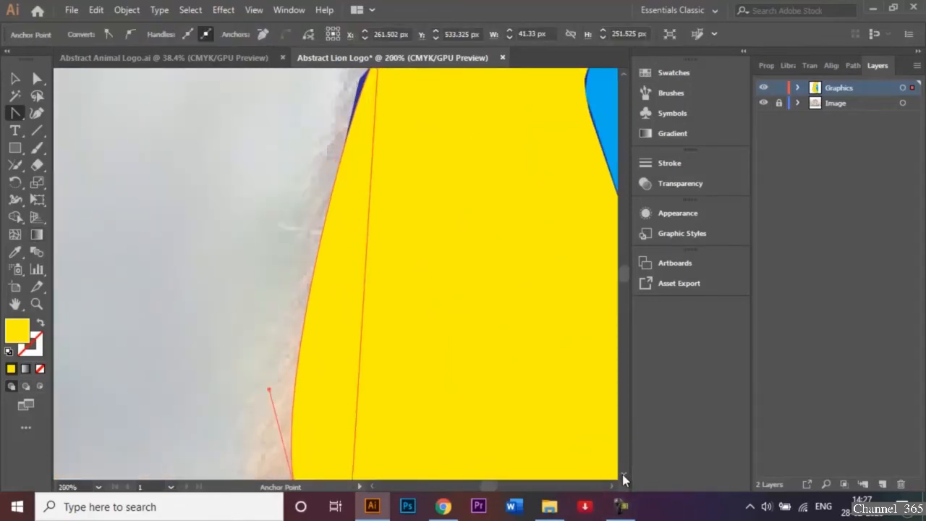
scroll(622, 474, "down", 5)
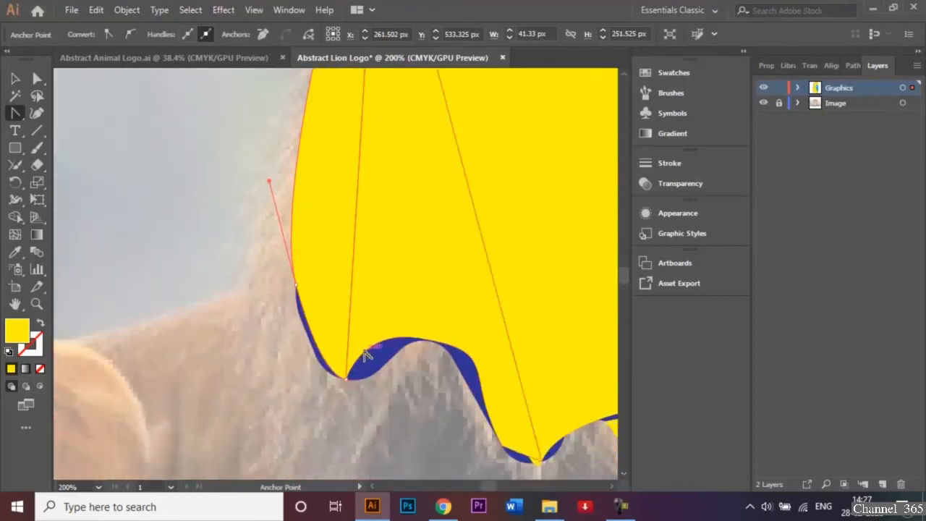
left_click(15, 78)
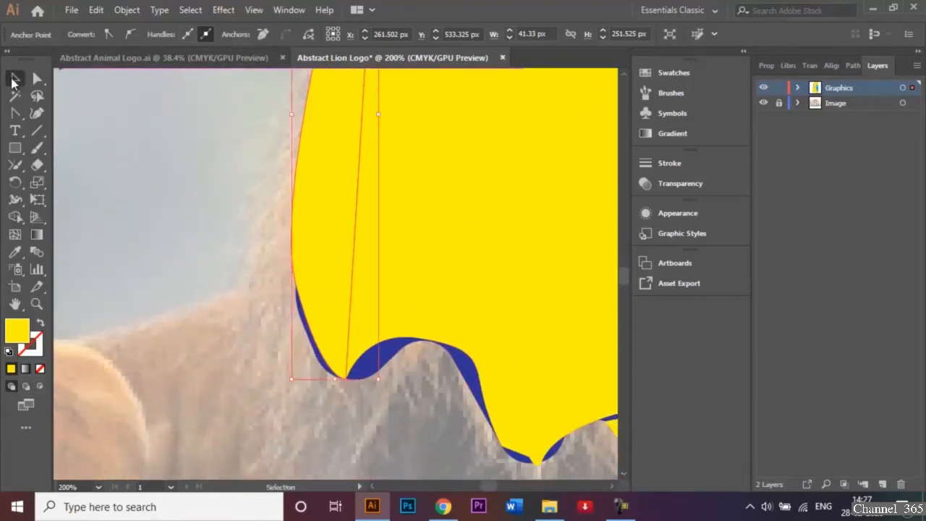
left_click(105, 139)
left_click(396, 247)
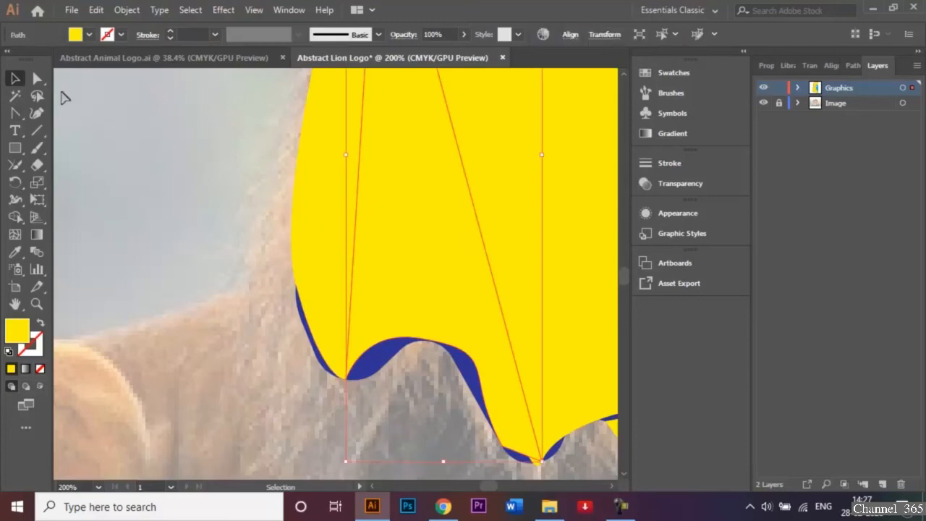
left_click(15, 113)
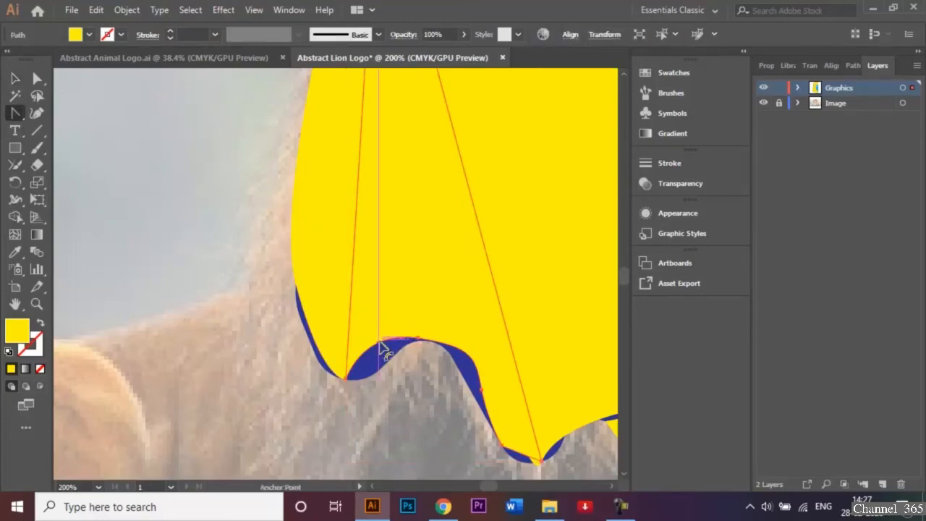
Step: Reshape the curves and anchor points along the yellow mane's lower scalloped edge so it follows the dark blue outline beneath
left_click_drag(381, 345, 394, 368)
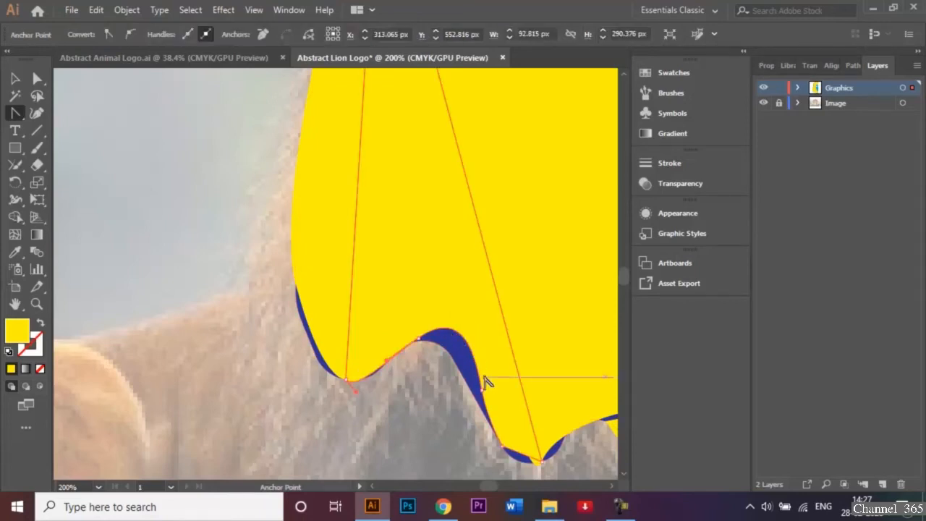
left_click_drag(481, 390, 480, 396)
left_click(37, 80)
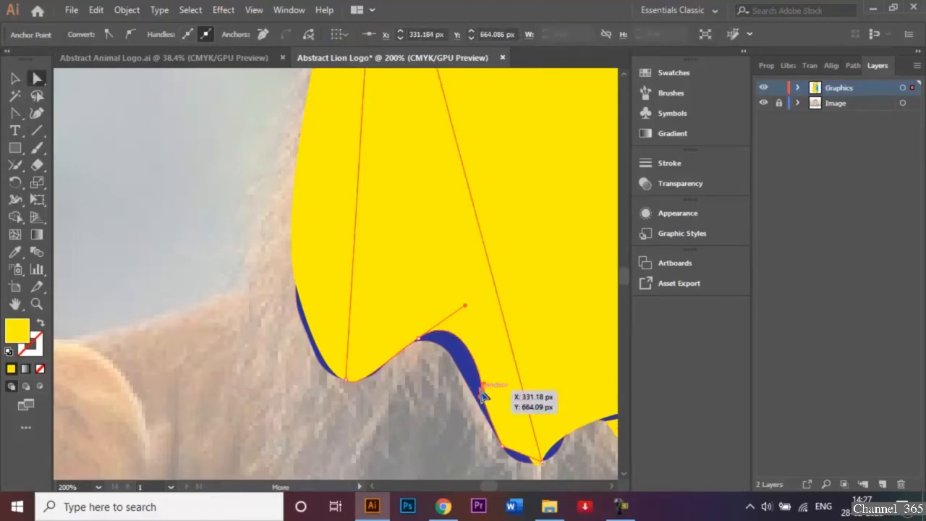
left_click_drag(482, 394, 474, 395)
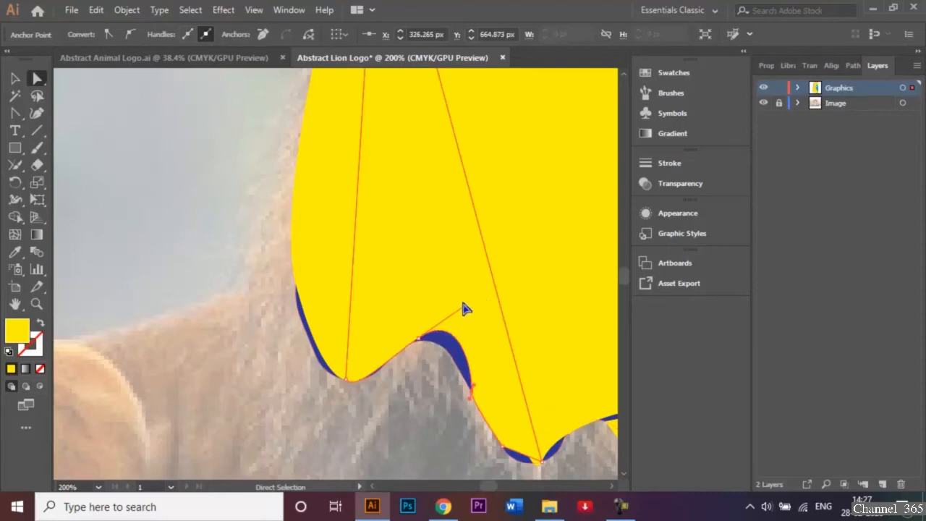
left_click(420, 339)
left_click_drag(465, 305, 467, 323)
left_click(181, 211)
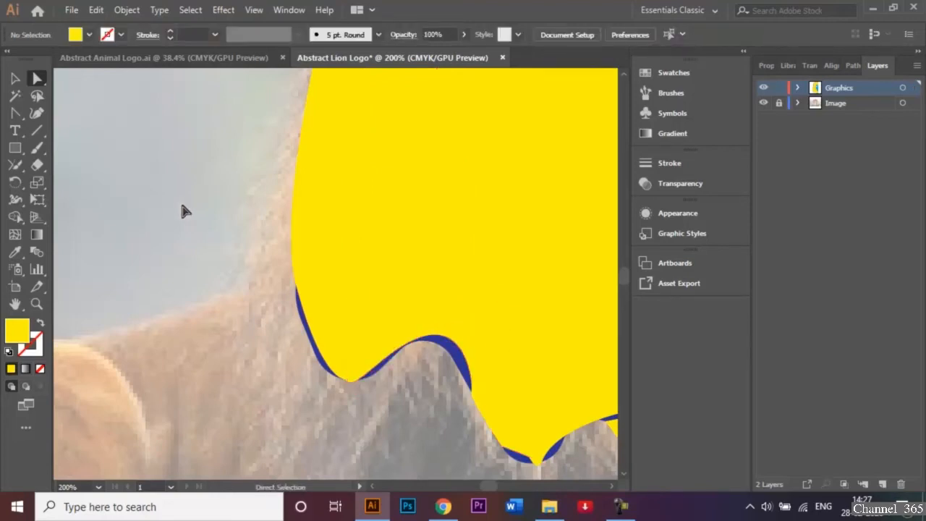
Step: Bend the straight top edge of the yellow beard shape under the chin upward to cover the dark blue gap
key("ctrl+minus")
key("ctrl+minus")
key("ctrl+minus")
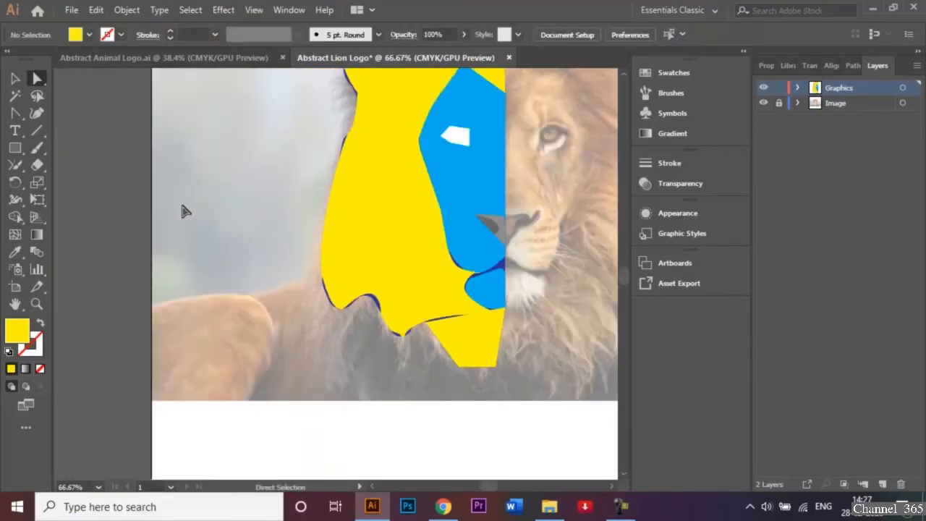
key("ctrl+0")
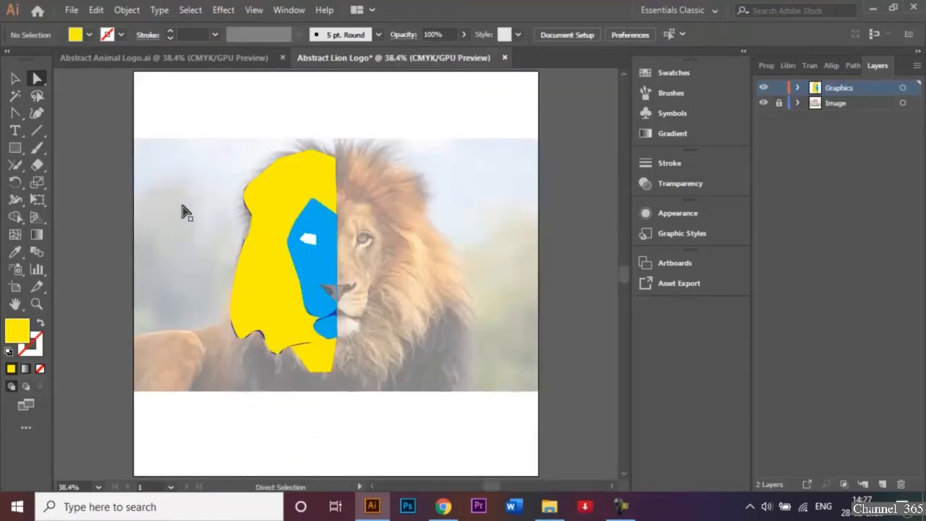
left_click(312, 362)
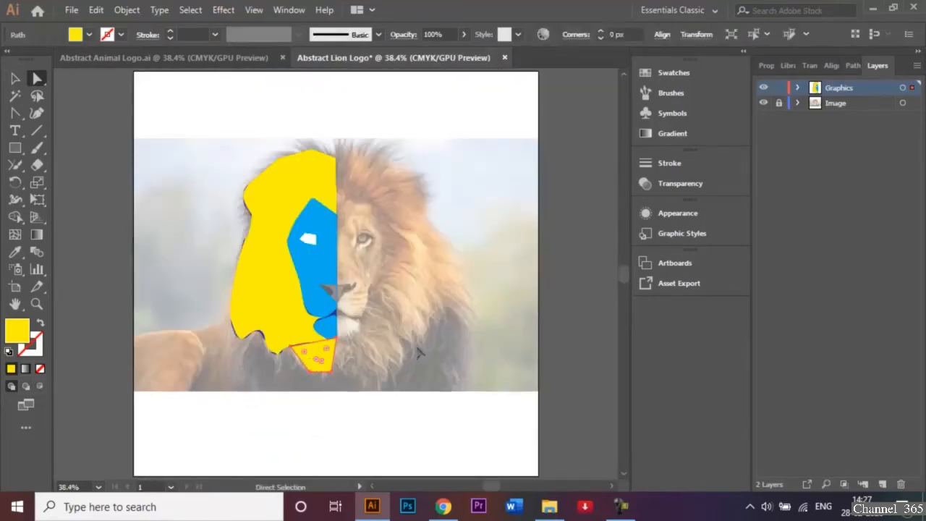
key("ctrl+plus")
key("ctrl+plus")
key("ctrl+plus")
key("ctrl+plus")
key("ctrl+plus")
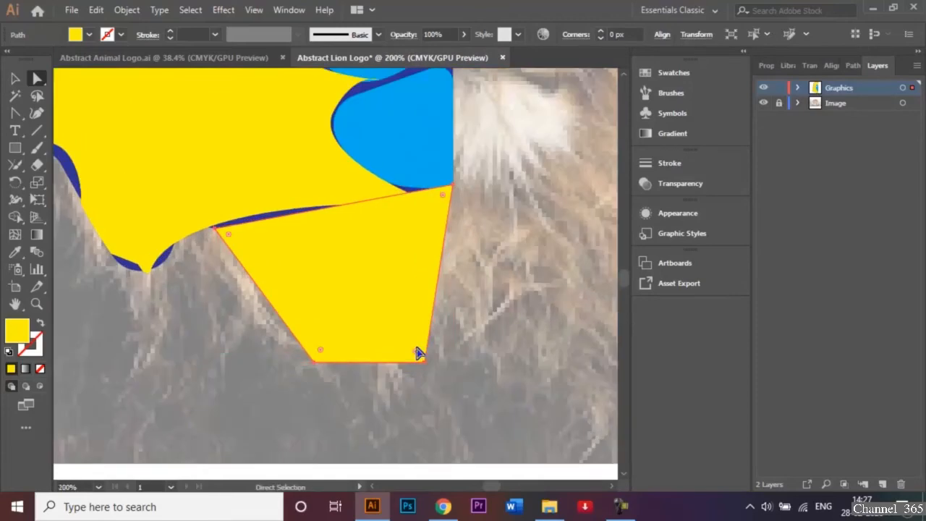
left_click(14, 112)
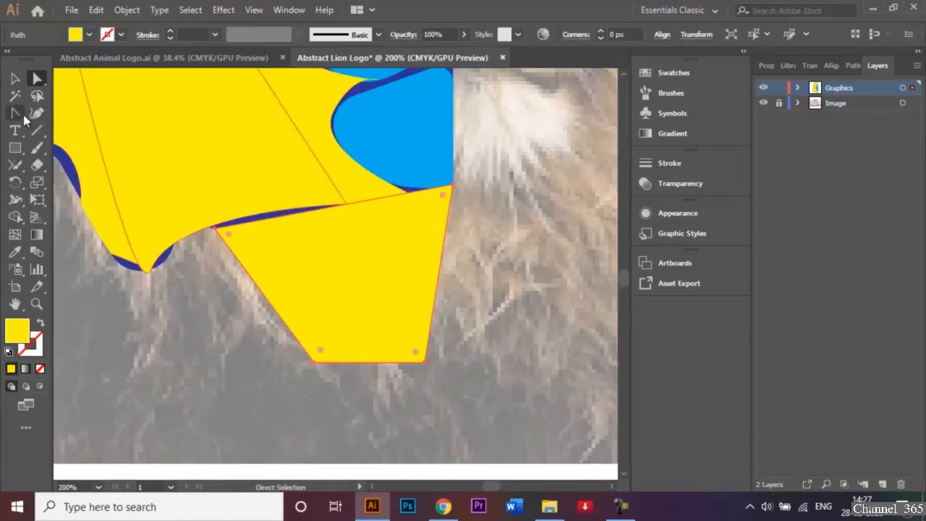
left_click(271, 222)
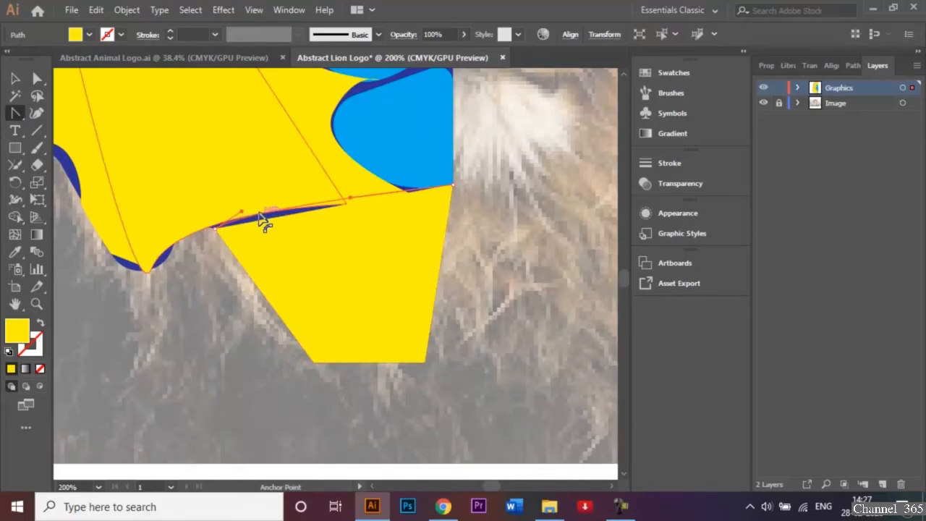
left_click_drag(262, 222, 261, 219)
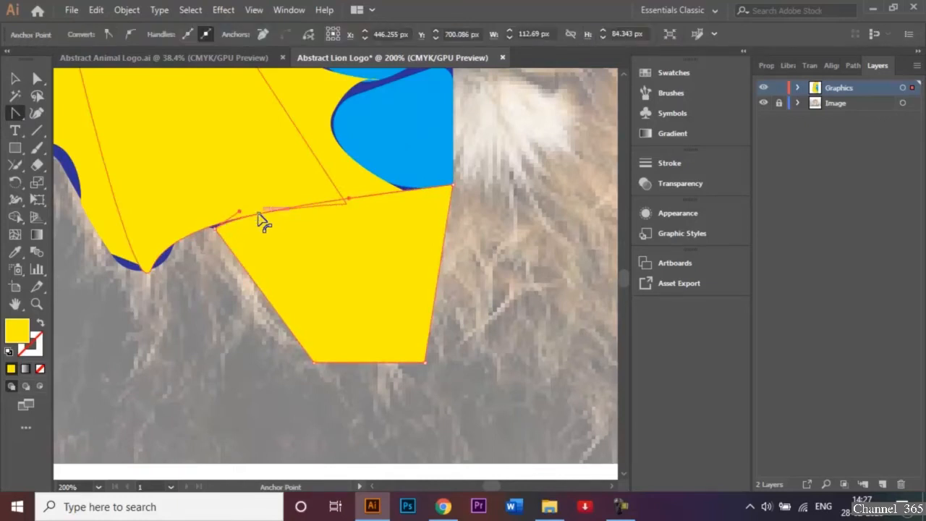
Step: Move the beard shape's upper-left corner onto the mane's edge and curve its top edge to close the remaining blue gap
left_click(214, 230)
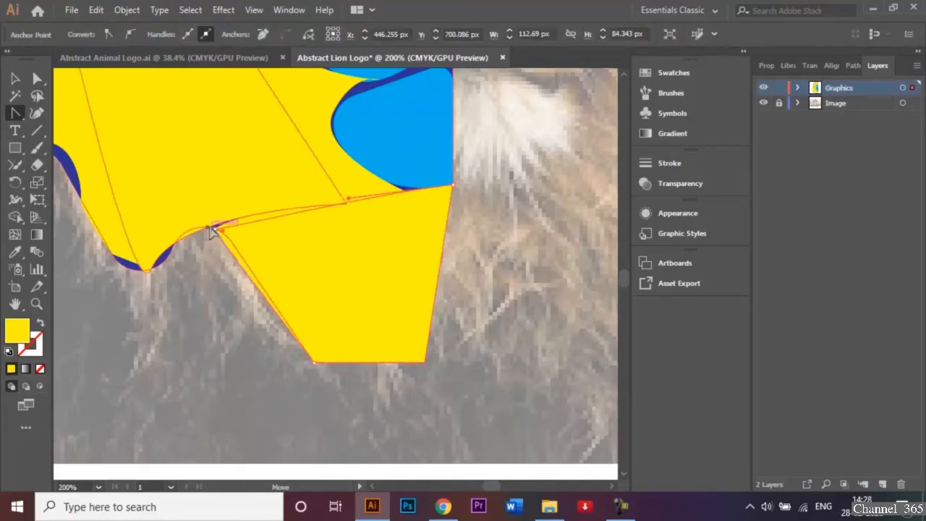
left_click_drag(212, 230, 214, 250)
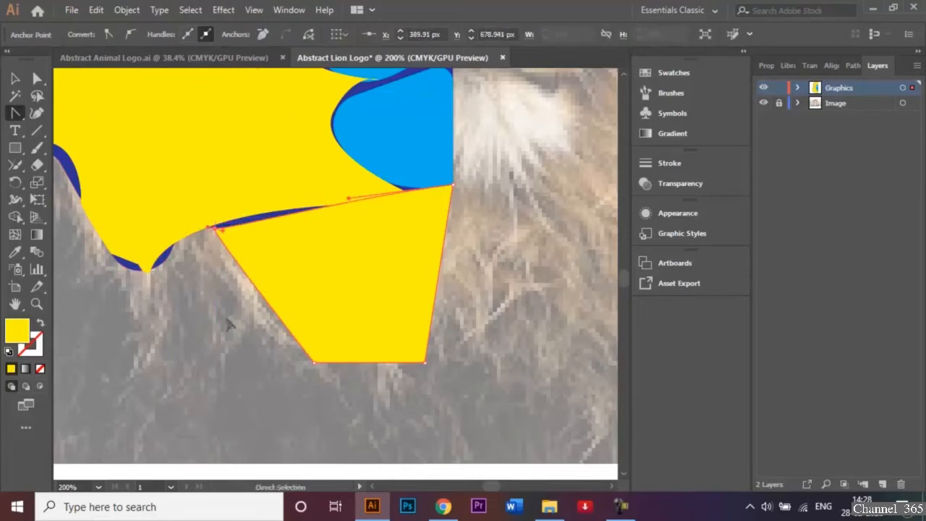
key("ctrl+equal")
key("ctrl+equal")
key("ctrl+equal")
left_click(38, 79)
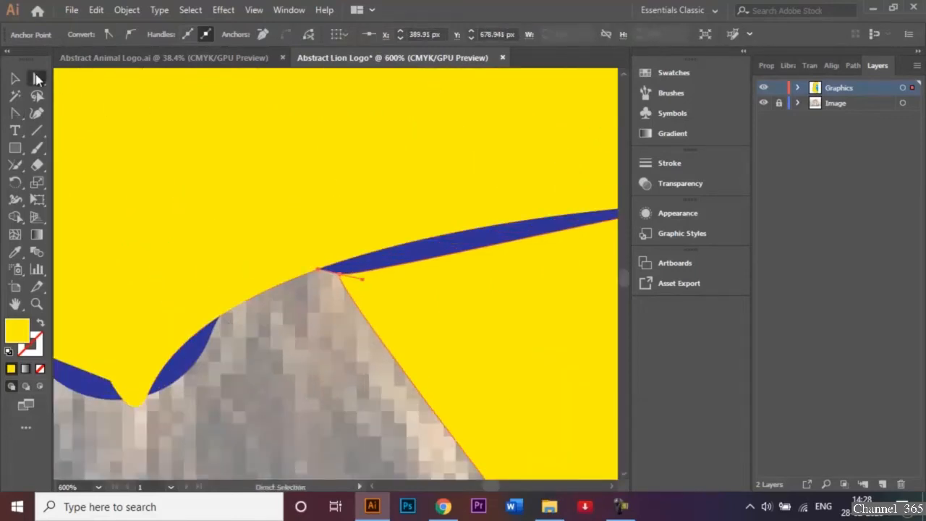
left_click(396, 383)
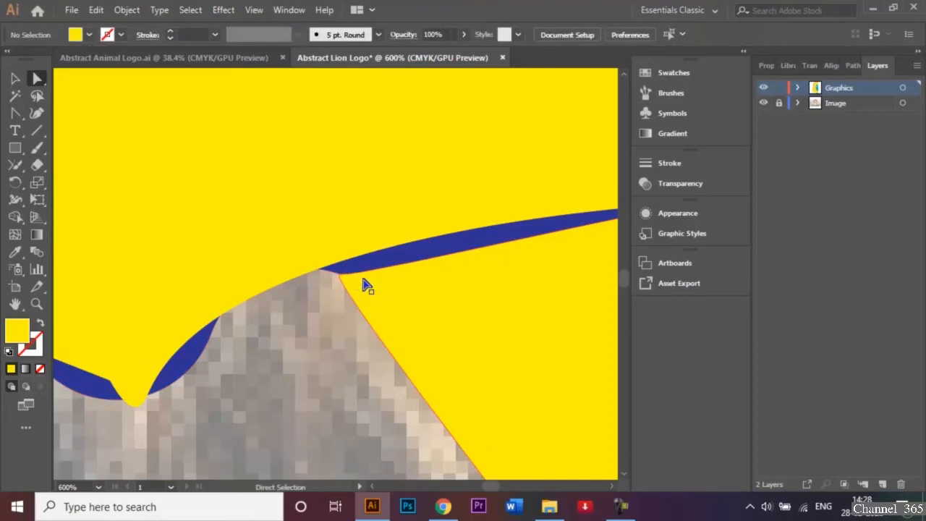
left_click(364, 279)
left_click_drag(340, 278, 323, 270)
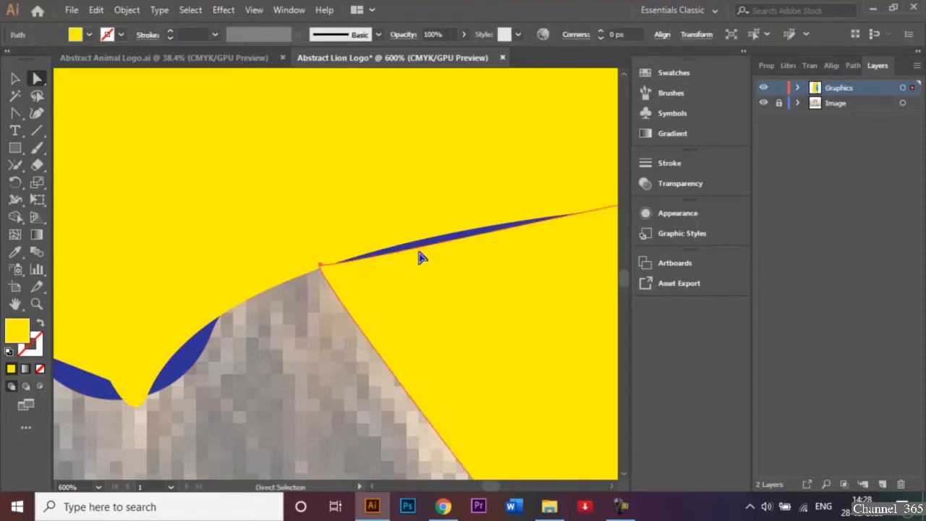
left_click_drag(423, 251, 420, 245)
left_click(304, 398)
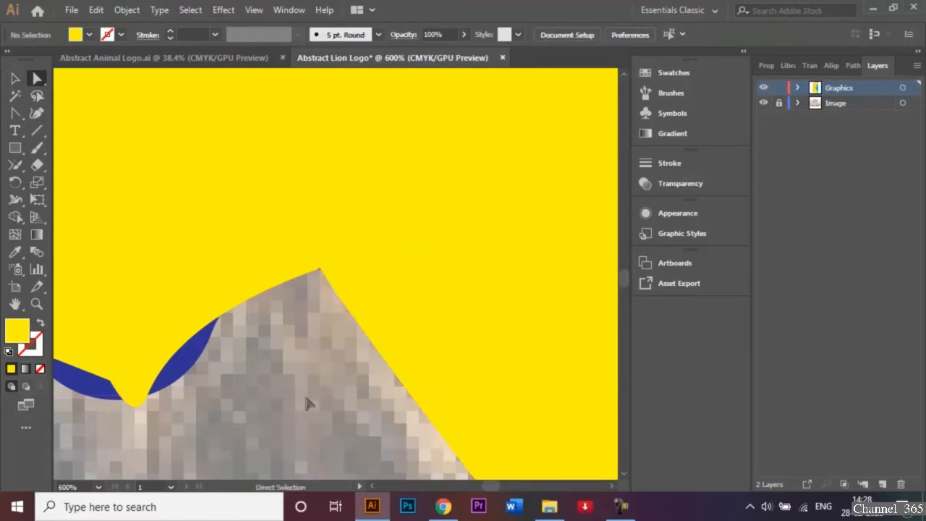
Step: Draw a closed yellow shape with the Pen tool over the outer part of the blue chin, curving along its rounded side
key("ctrl+0")
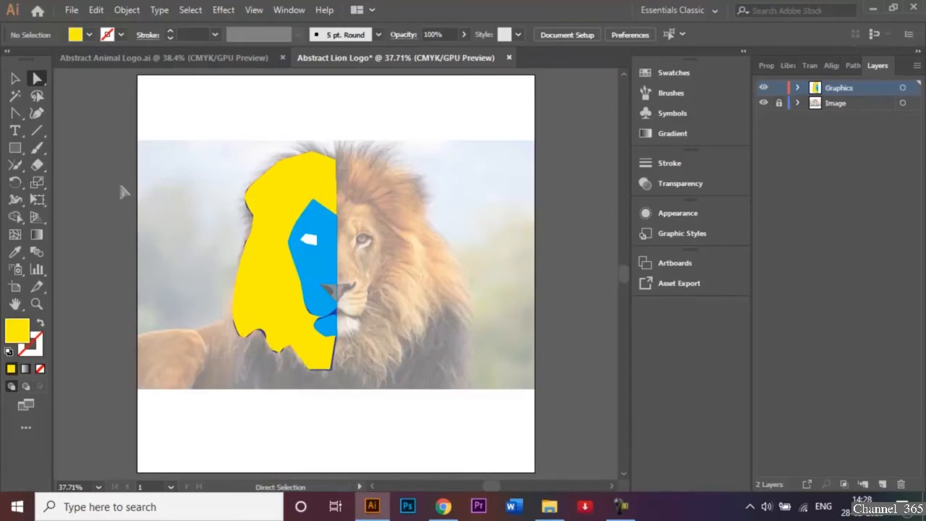
left_click(18, 117)
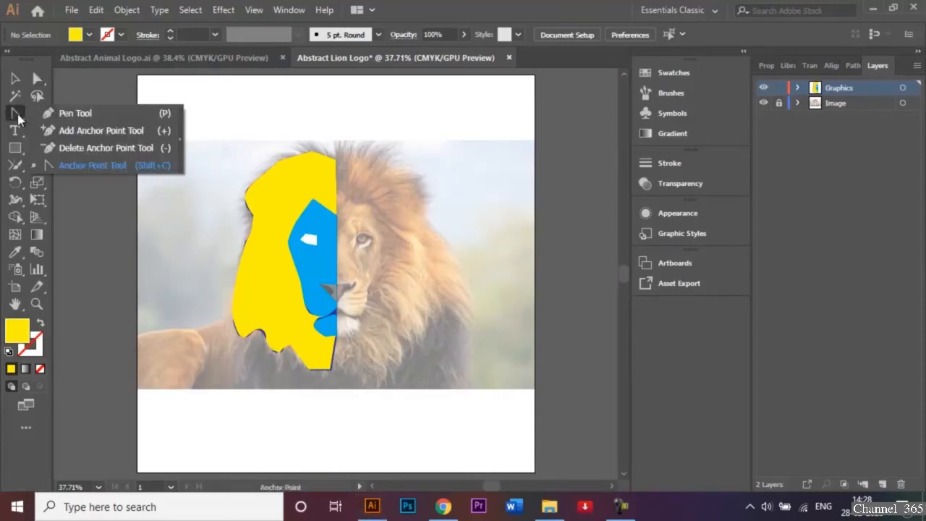
left_click(74, 114)
key("ctrl+plus")
key("ctrl+plus")
key("ctrl+plus")
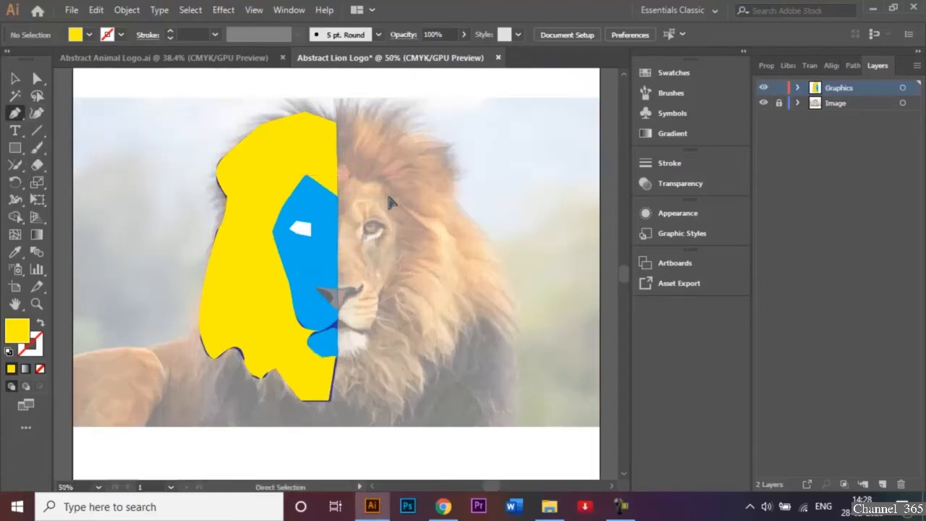
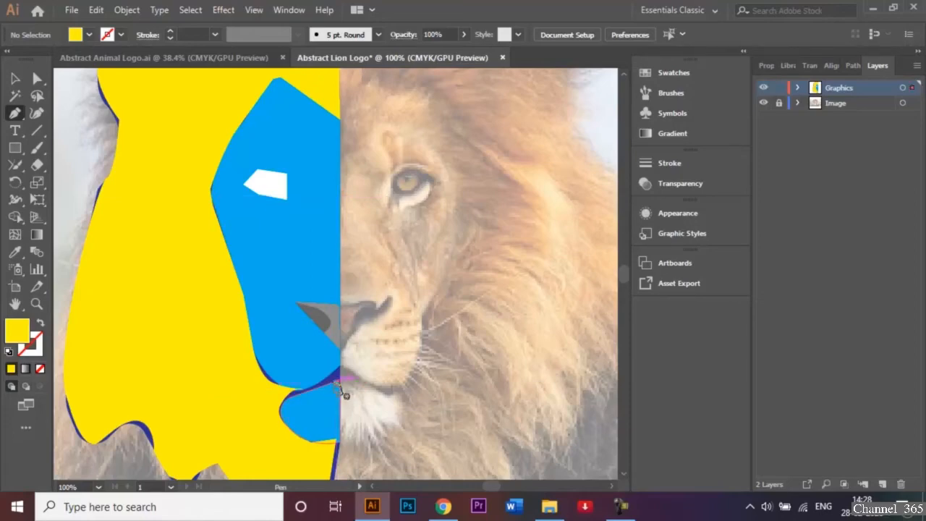
left_click(336, 382)
left_click(308, 438)
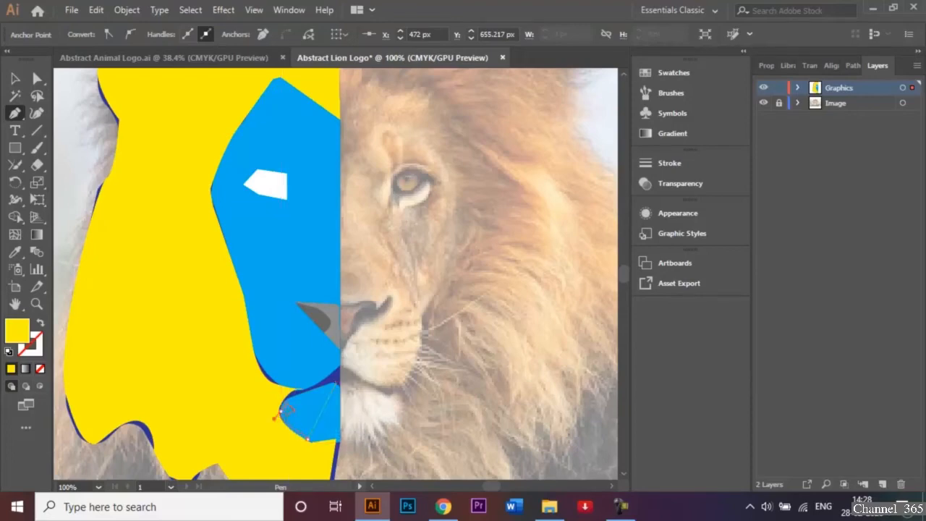
mouse_move(281, 411)
left_mouse_down()
mouse_move(293, 392)
mouse_move(286, 397)
left_mouse_up()
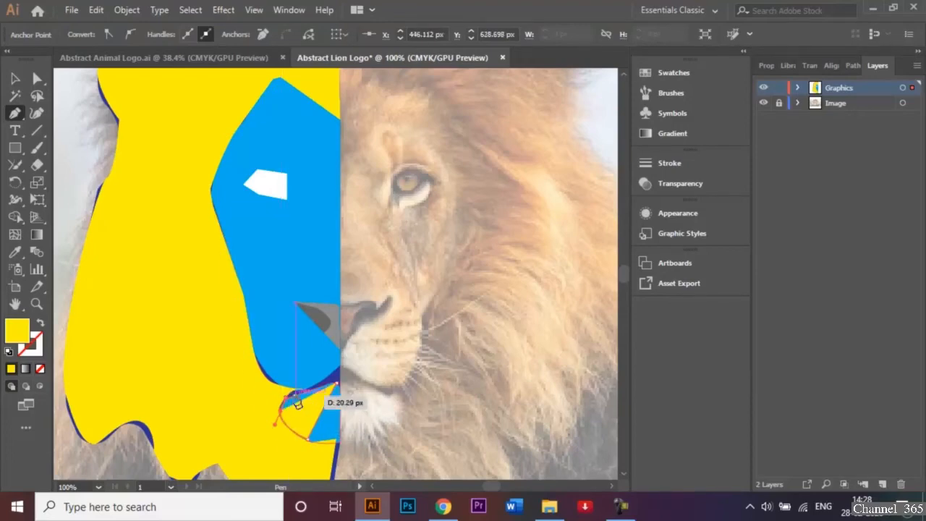
left_click(337, 387)
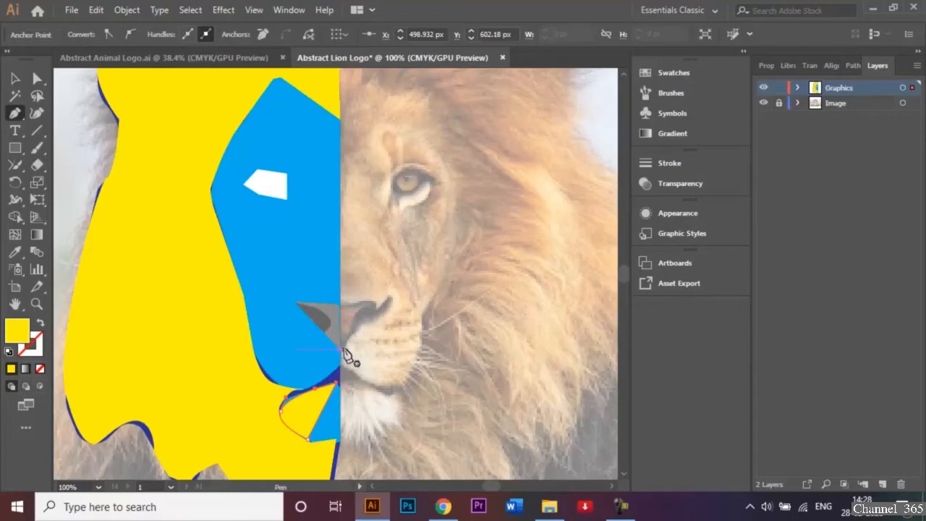
Step: Draw a closed yellow muzzle shape between the nose tip and the mouth, with a curved lower edge
left_click_drag(342, 355, 342, 368)
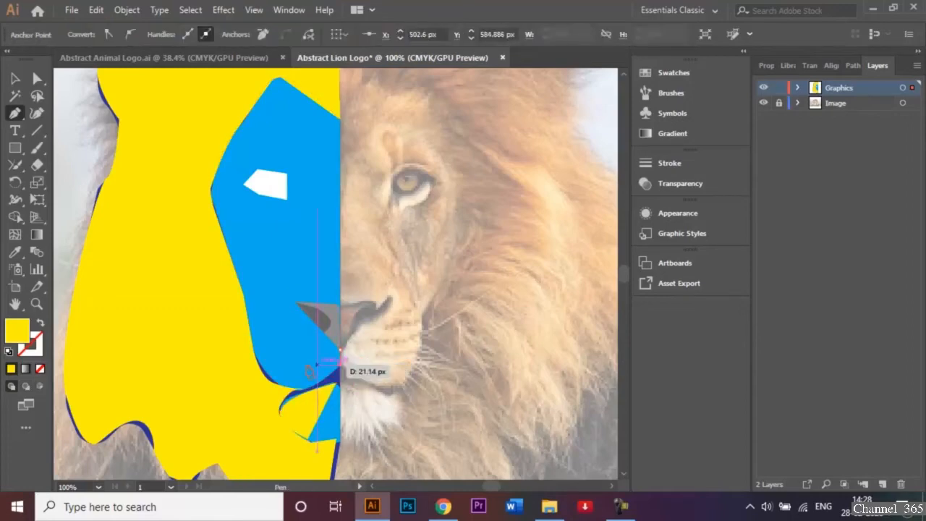
left_click_drag(259, 364, 221, 314)
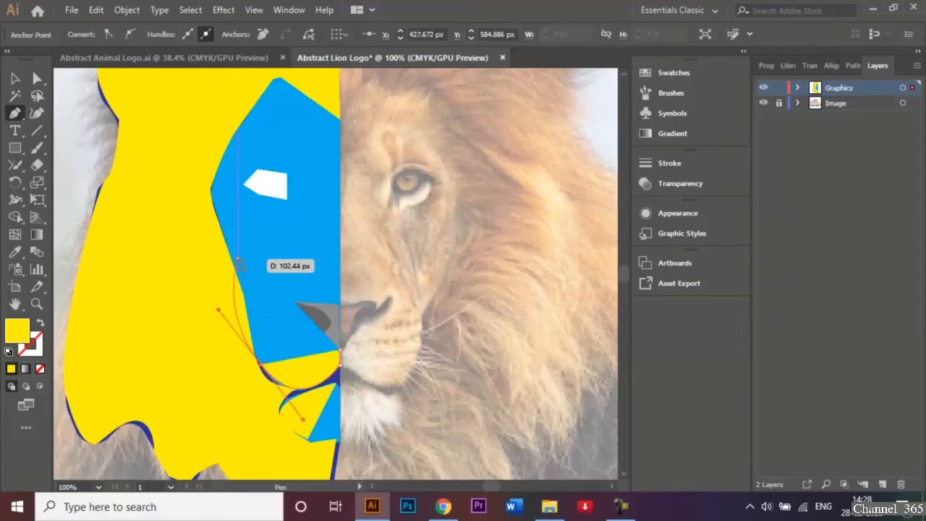
left_click(341, 349)
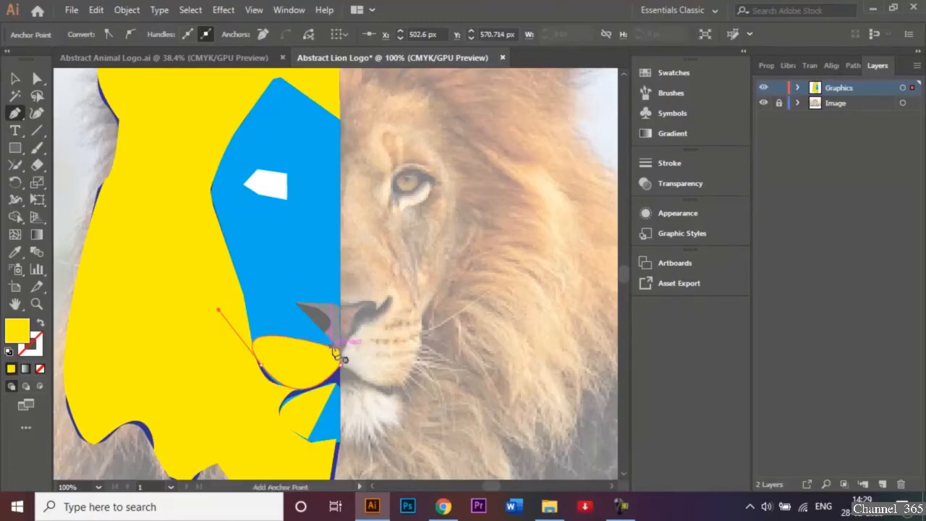
Step: Draw a closed yellow forehead shape from the blue face's peak to the eye's inner corner and across to the centre line
left_click(281, 76)
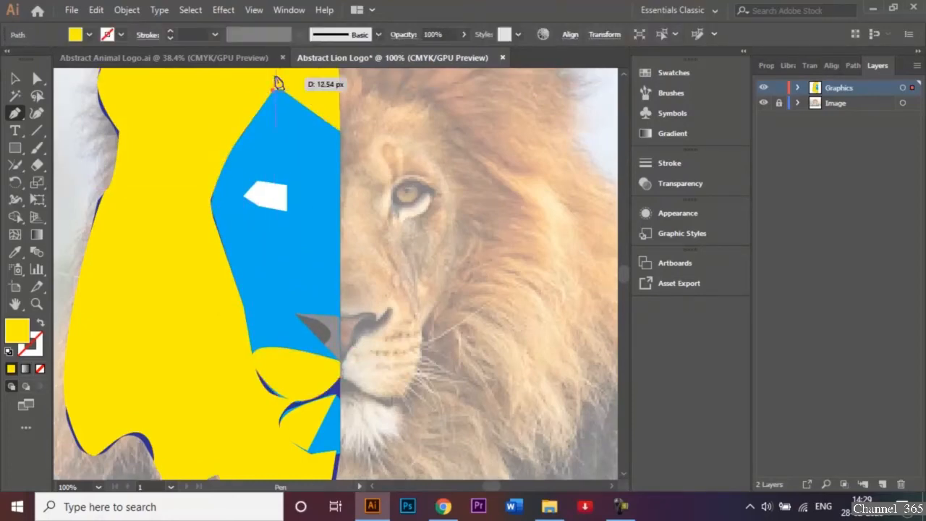
left_click(287, 187)
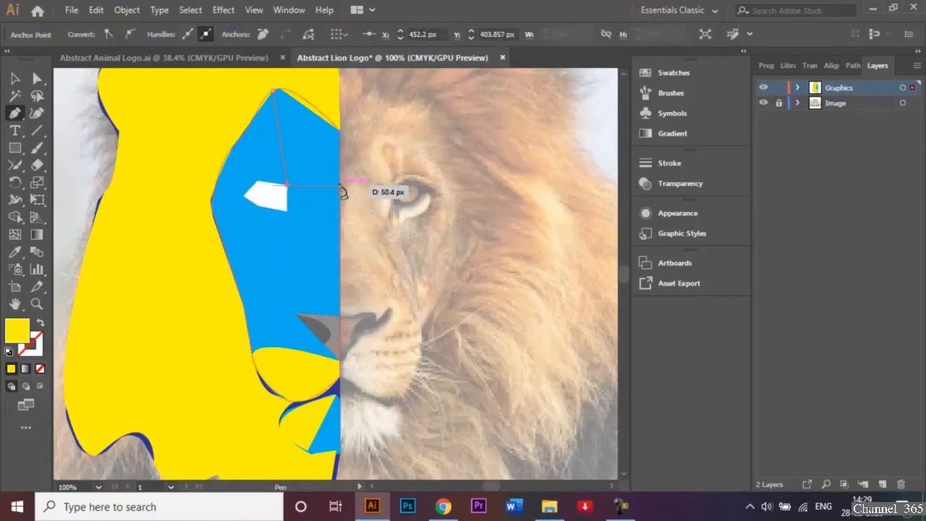
left_click(341, 185)
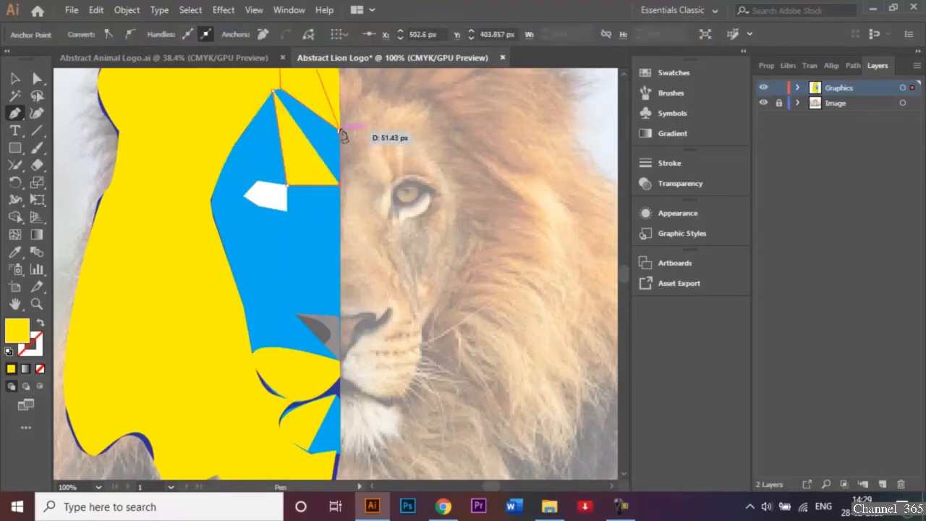
left_click(340, 131)
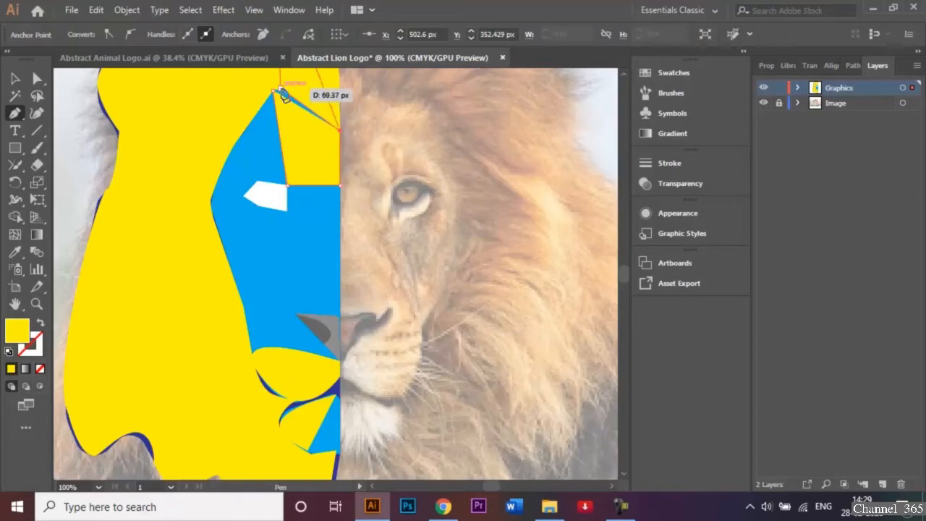
left_click_drag(281, 89, 278, 93)
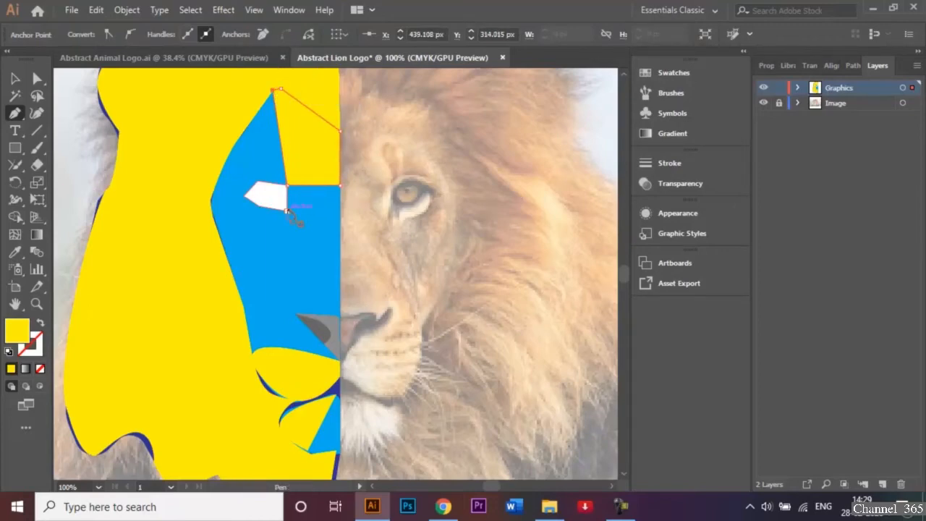
Step: Draw a closed four-cornered yellow shape with the Pen tool between the eye's inner edge and the face's centre line
left_click(287, 209)
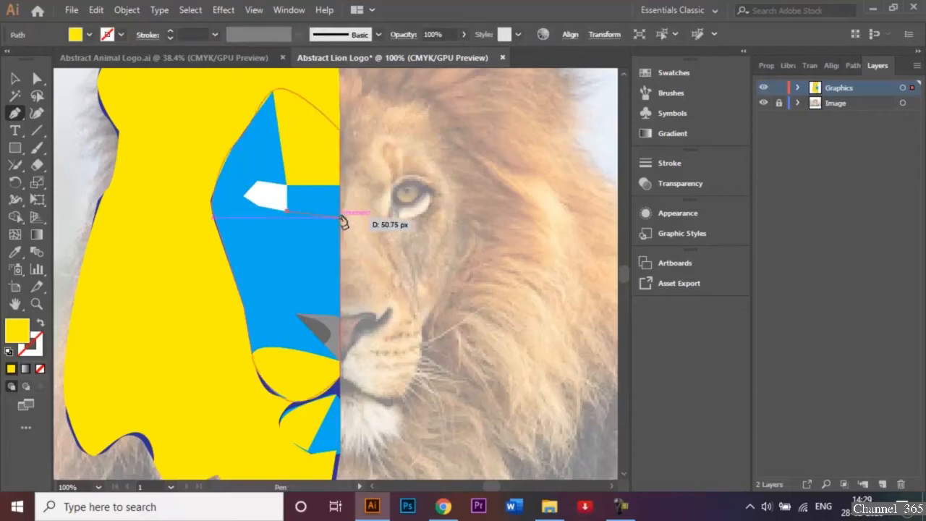
left_click(340, 216)
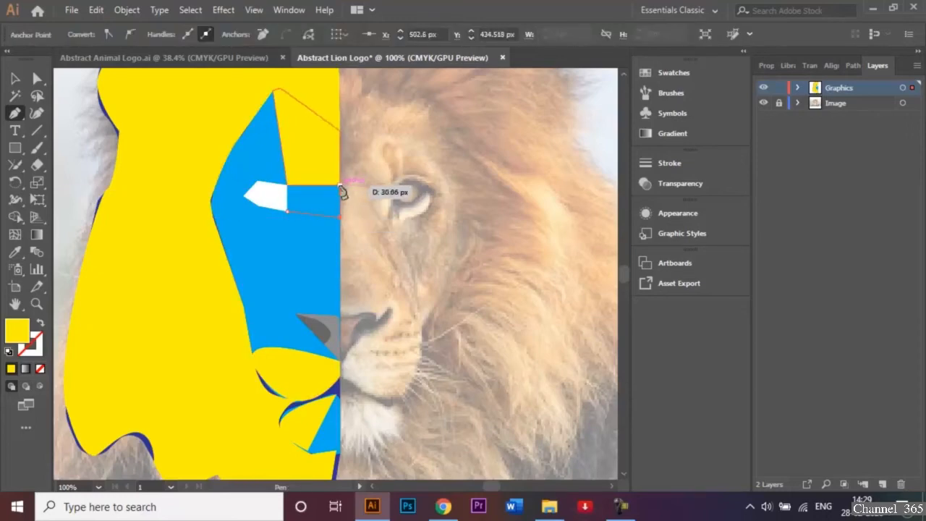
left_click(340, 191)
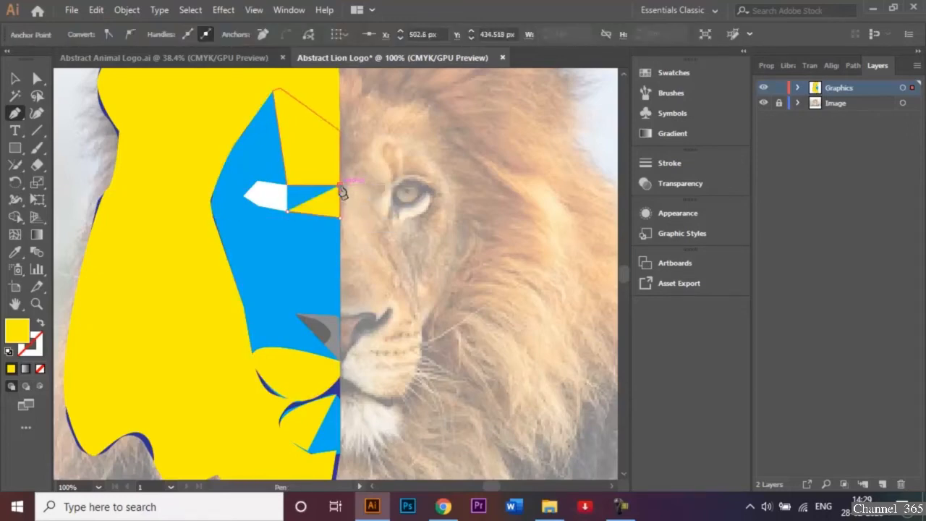
left_click(287, 185)
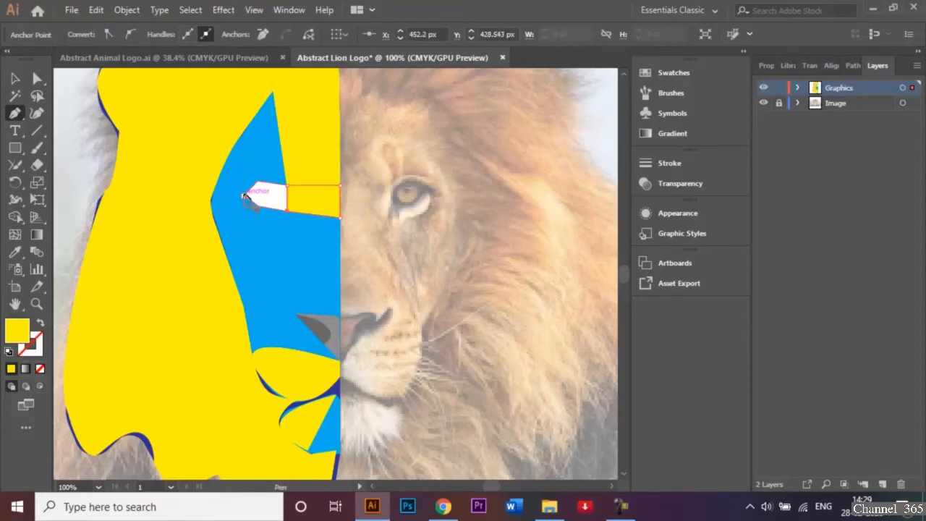
Step: Start a yellow Pen shape along the eye's lower outer edge, down to the blue face's outer edge and back up along that edge
left_click_drag(245, 195, 259, 208)
left_click(259, 206)
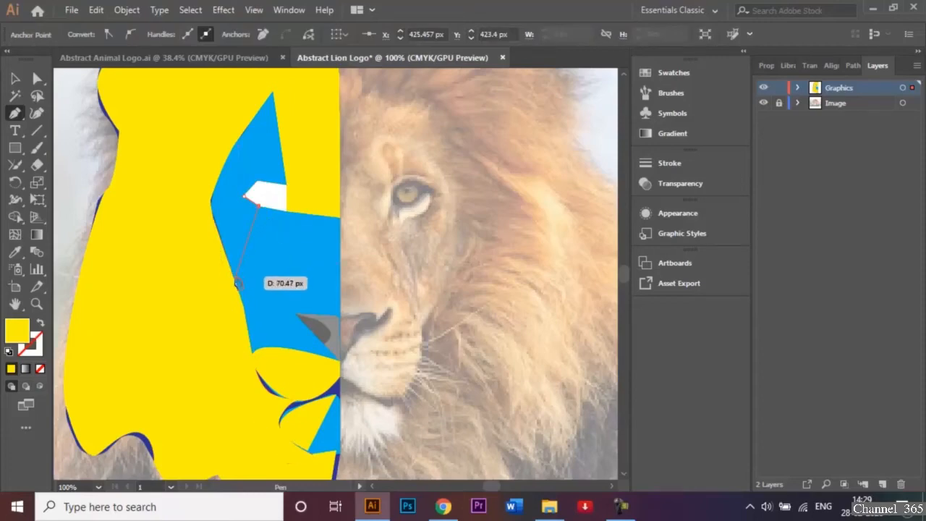
left_click(233, 277)
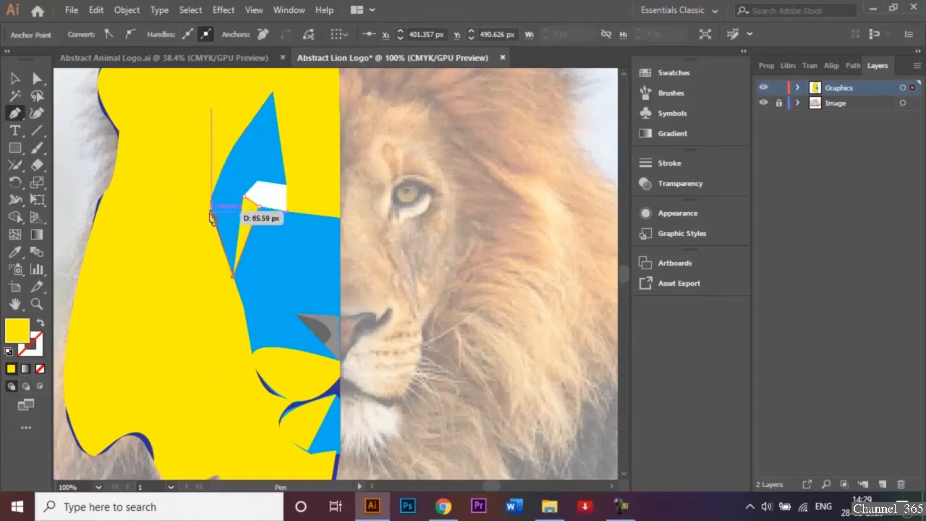
key("ctrl+plus")
key("ctrl+plus")
key("ctrl+plus")
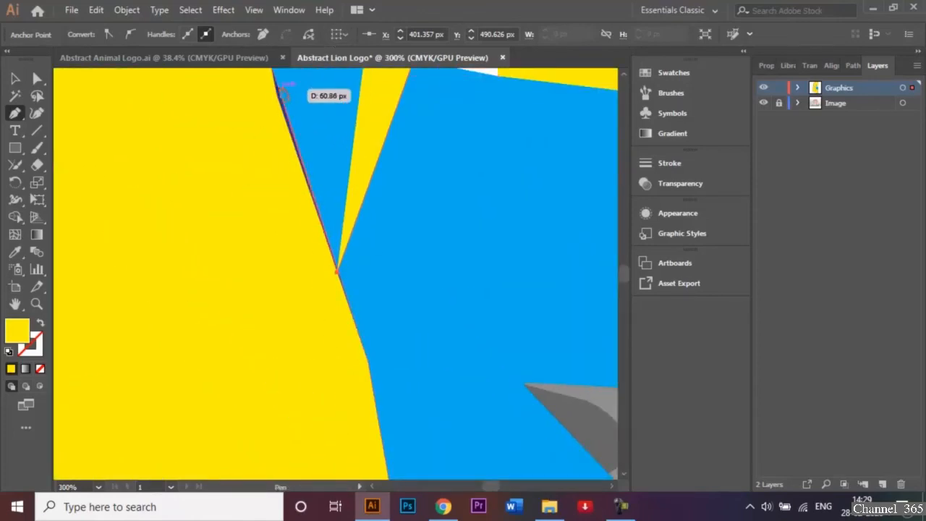
left_click(282, 92)
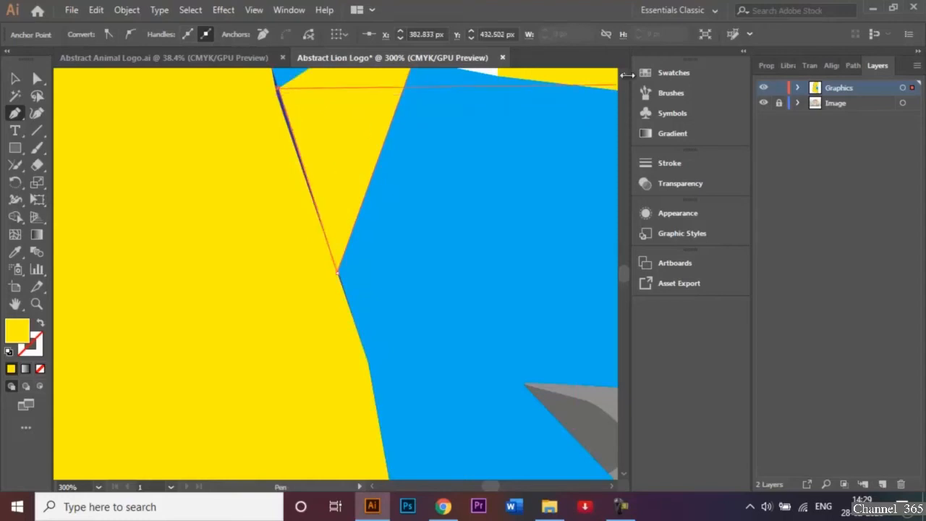
Step: Continue the yellow shape in a curve up to the forehead peak, down to the eye's inner corner, and close it over the eye
scroll(625, 80, "up", 5)
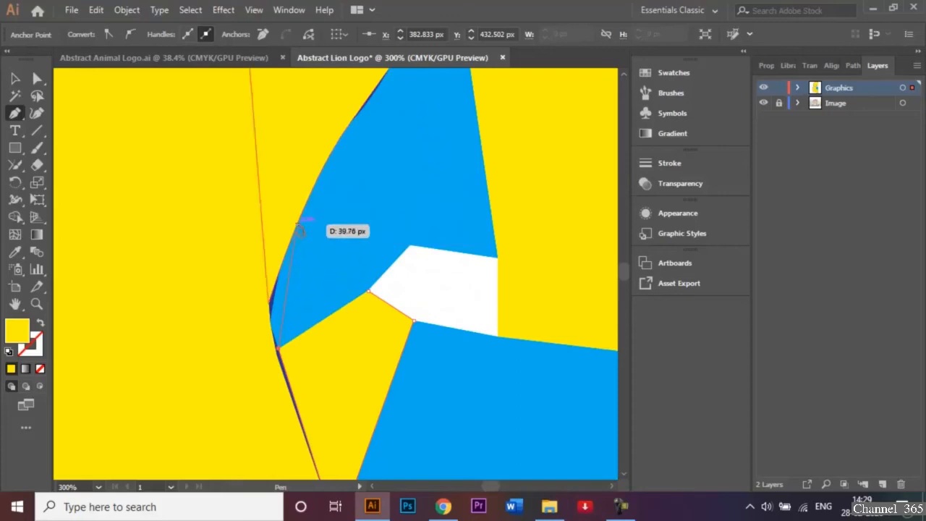
left_click_drag(300, 219, 343, 132)
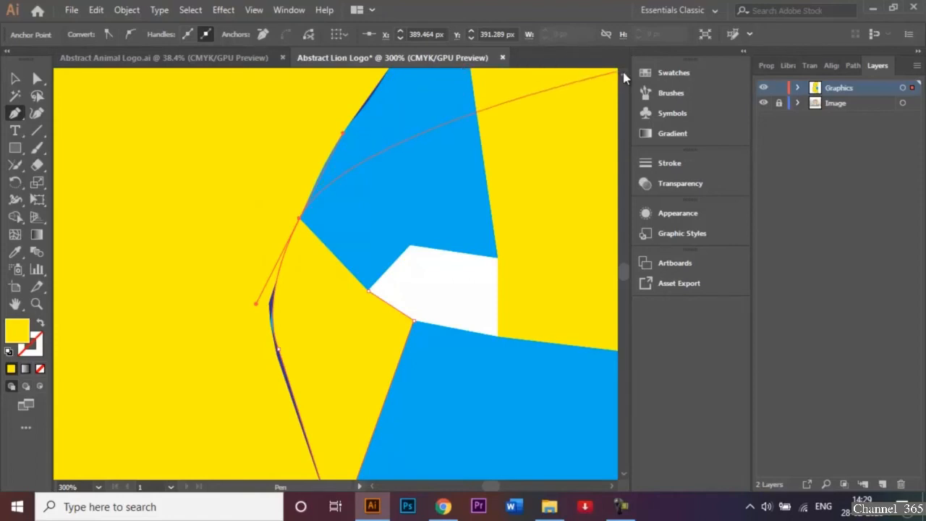
scroll(615, 74, "up", 3)
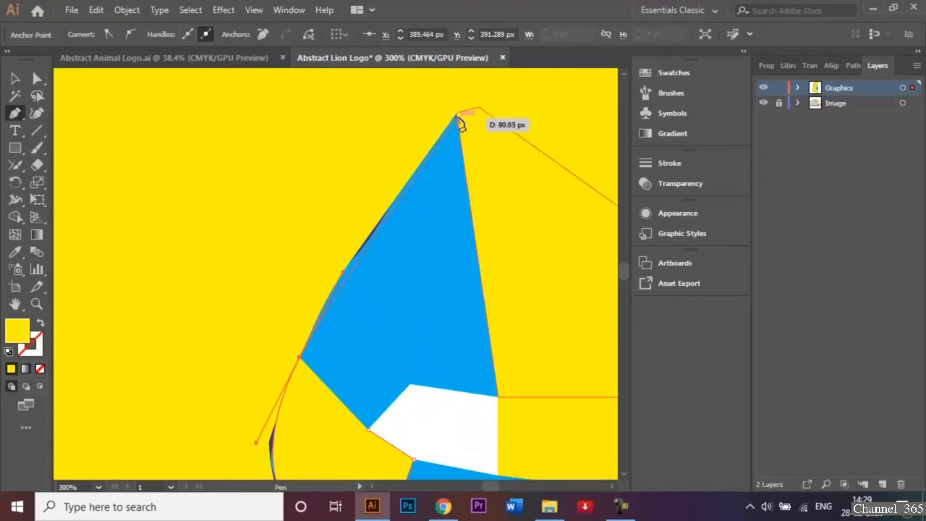
left_click(457, 115)
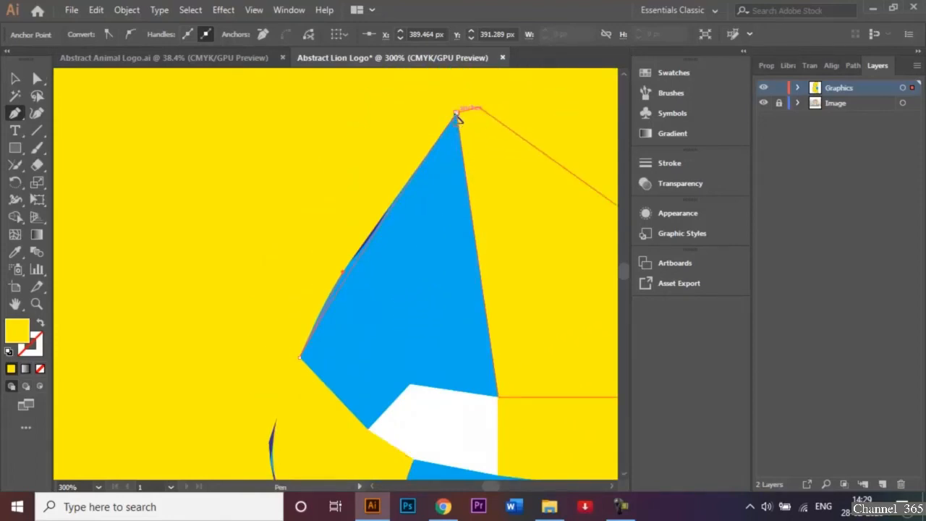
left_click(498, 397)
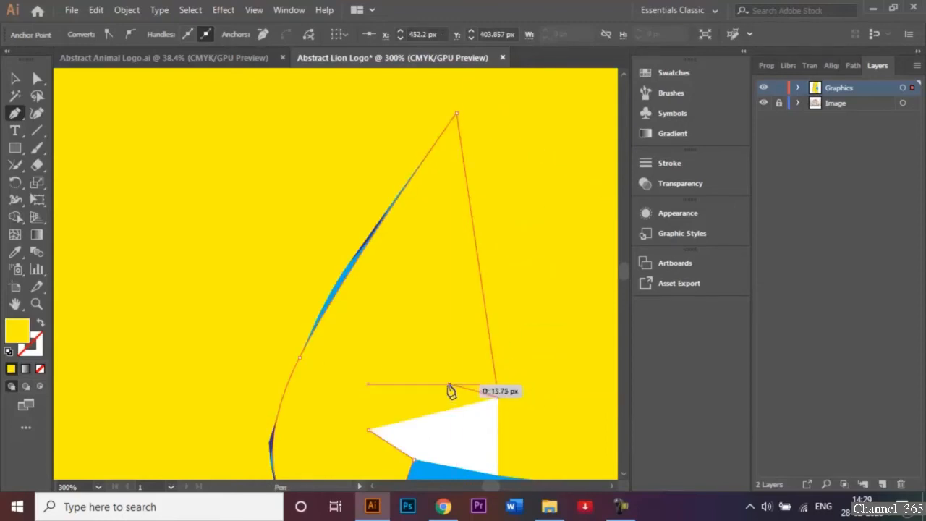
left_click(414, 372)
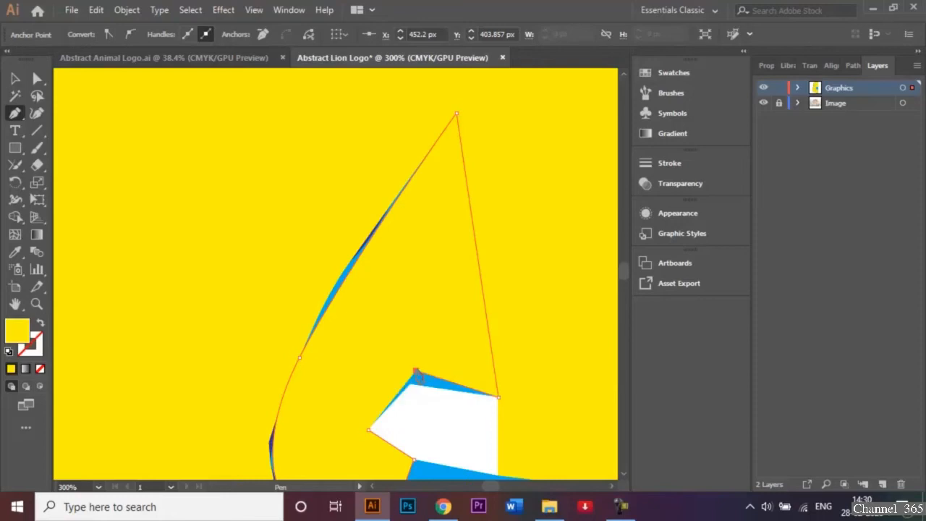
left_click(369, 430)
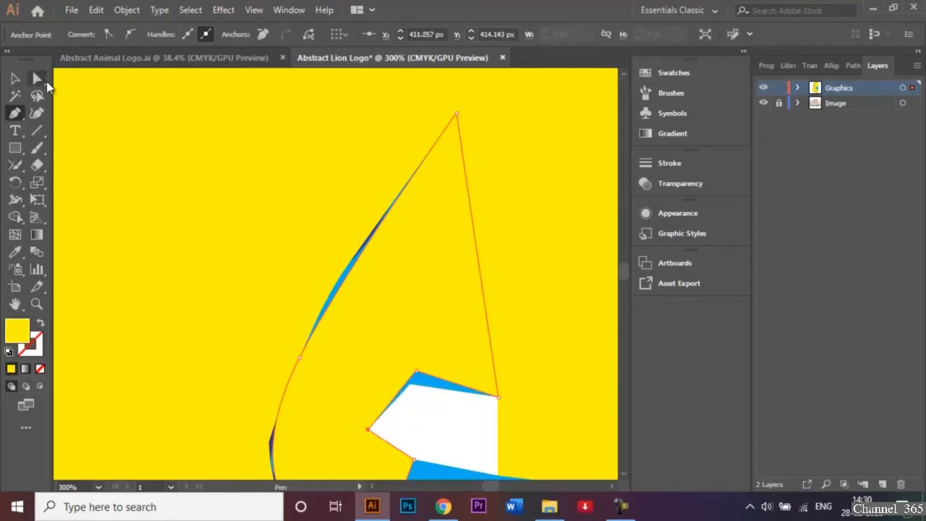
Step: Bend the yellow shape's edge above the eye and move its corner onto the white eye's upper corner to close the blue gap
left_click(37, 79)
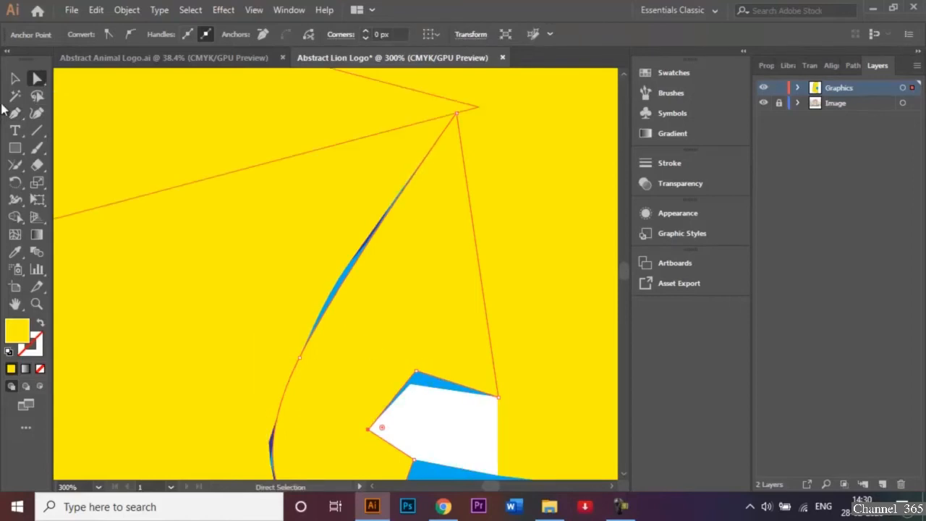
left_click_drag(18, 115, 75, 165)
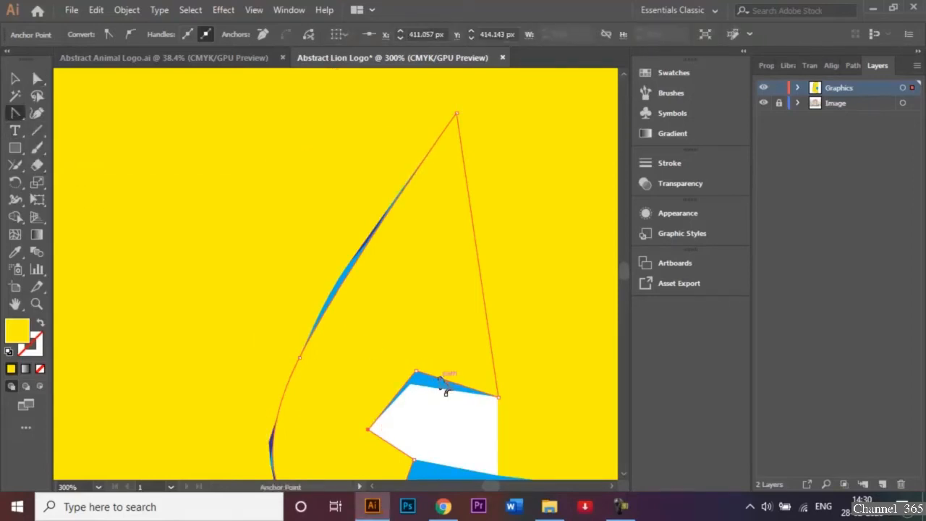
left_click_drag(440, 378, 415, 386)
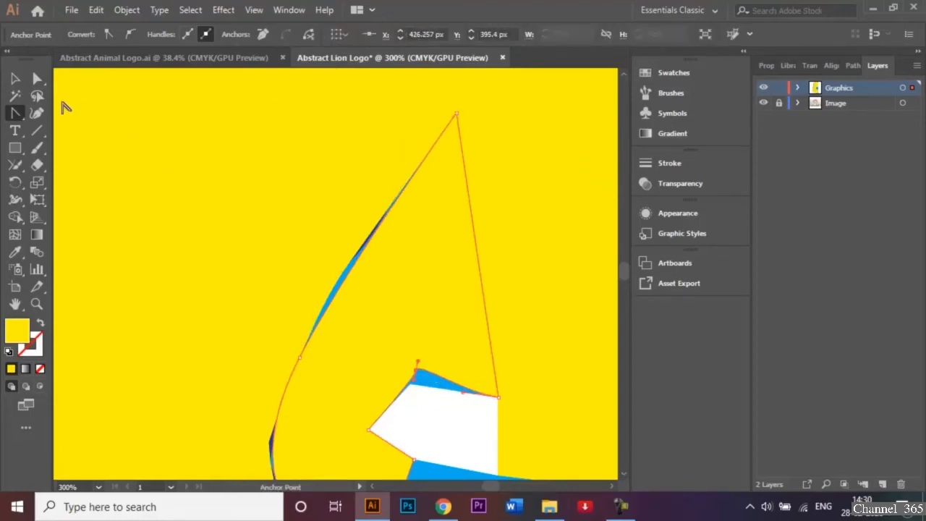
left_click(38, 80)
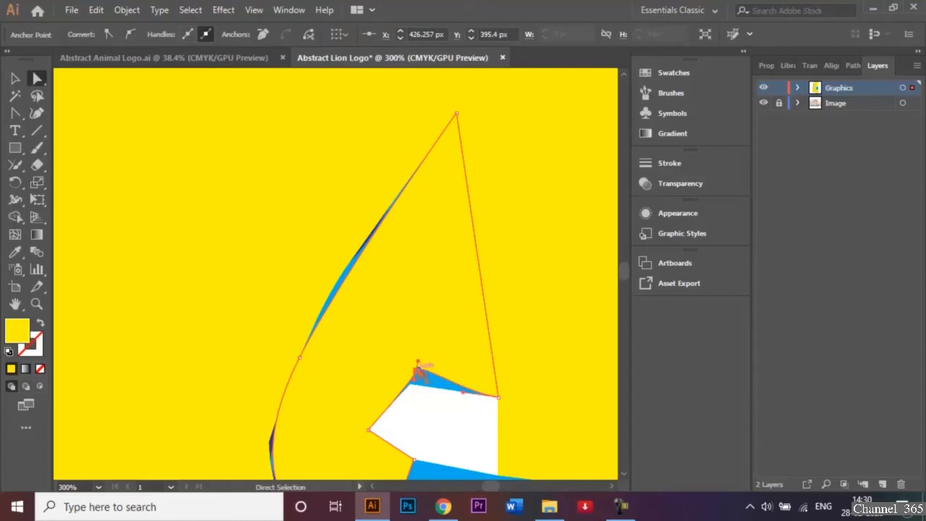
key("ctrl+z")
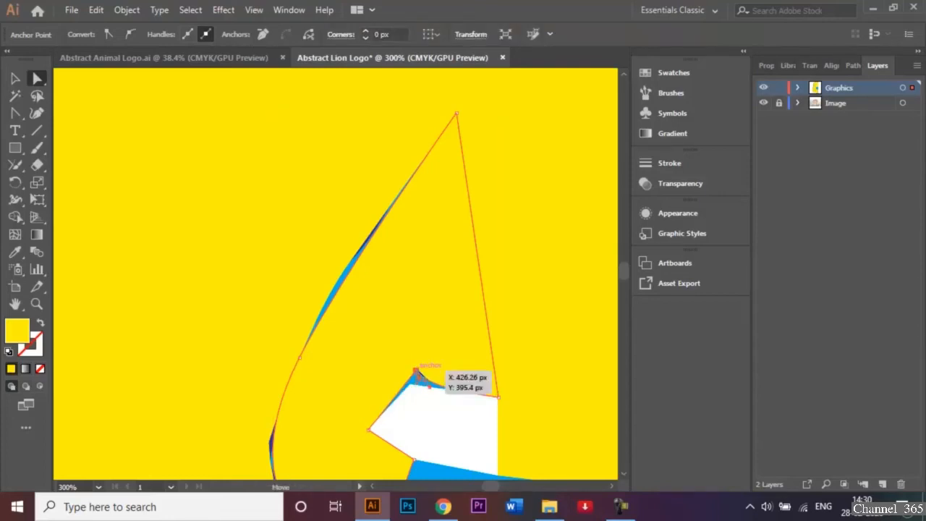
left_click_drag(418, 374, 410, 384)
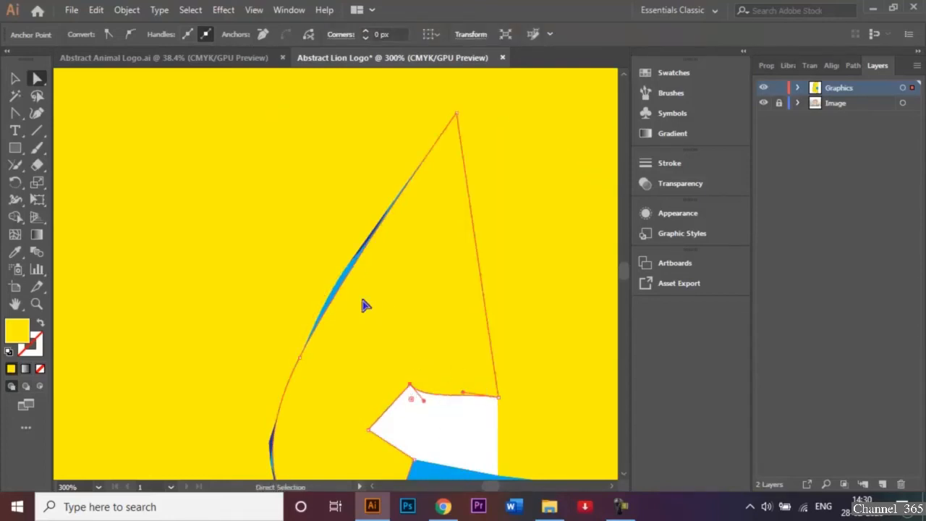
Step: Bring the white eye shape to the front
left_click(15, 82)
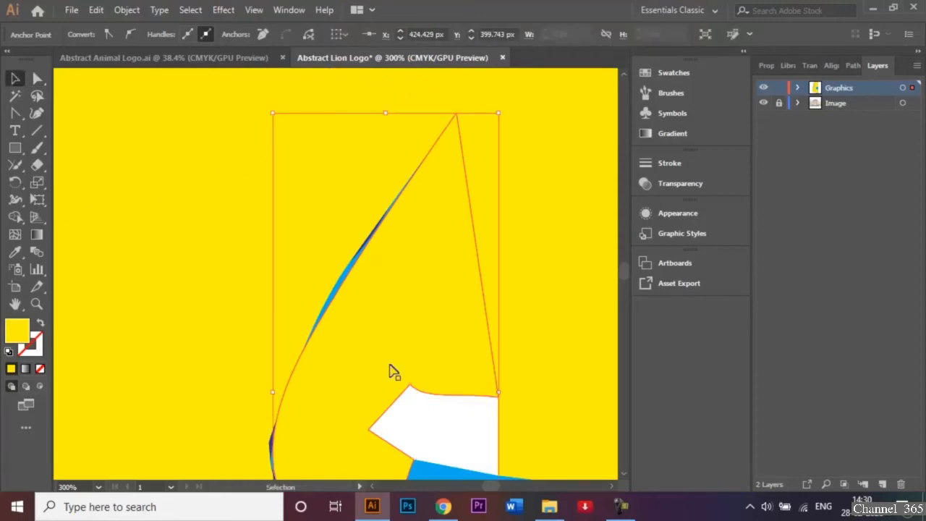
left_click(429, 410)
right_click(429, 410)
mouse_move(531, 331)
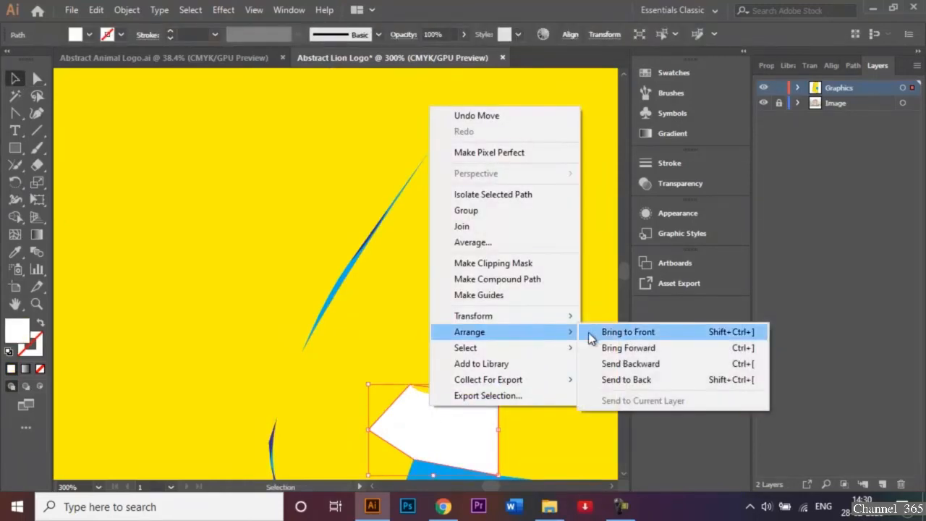
left_click(625, 332)
Step: Curve the yellow brow shape's outer edge outward, above and below its side anchor, to cover the blue gaps along the face edge
left_click(442, 298)
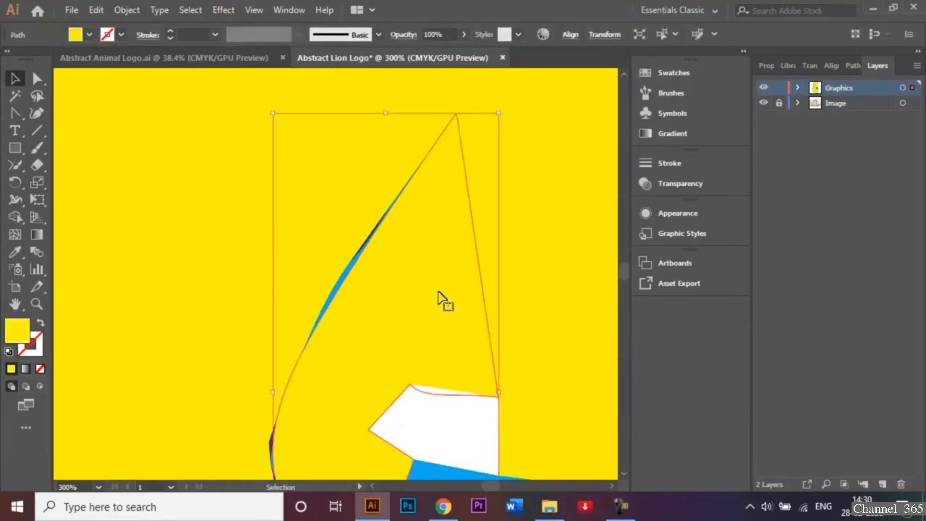
left_click(16, 114)
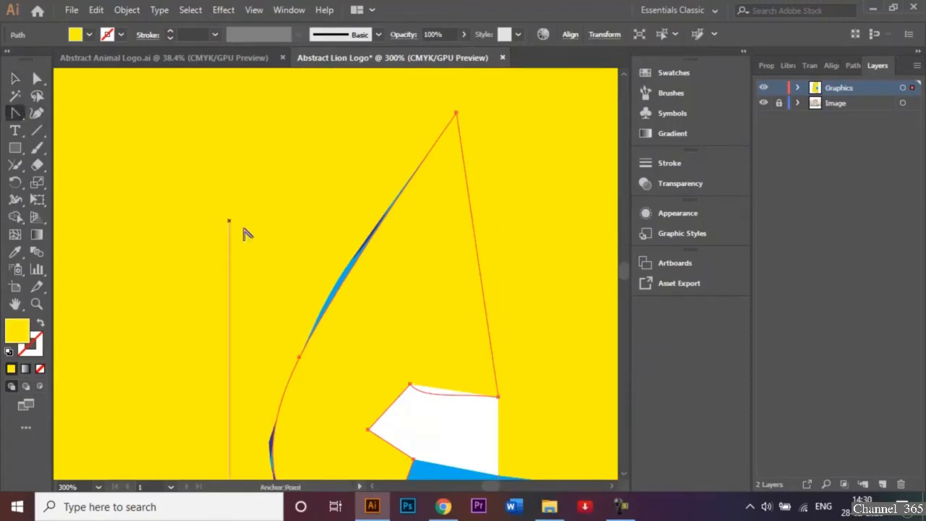
left_click(346, 277)
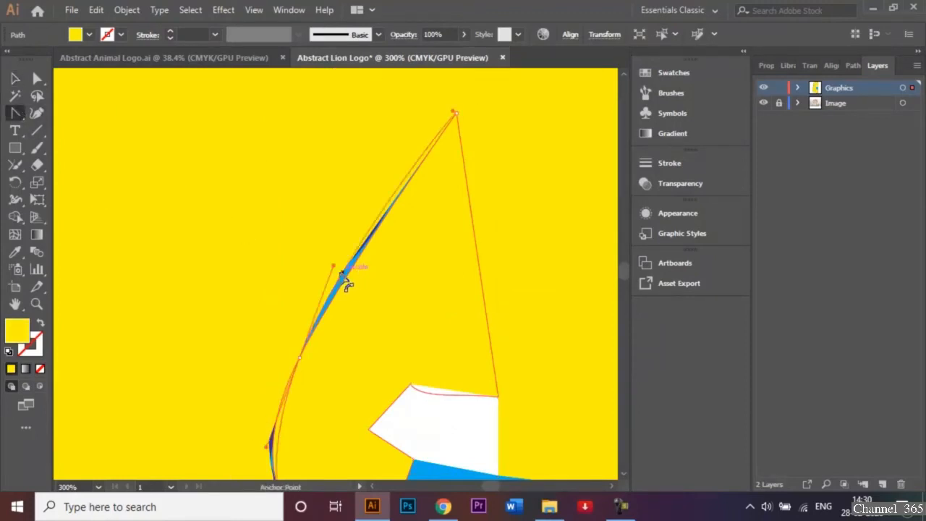
left_click_drag(343, 276, 341, 275)
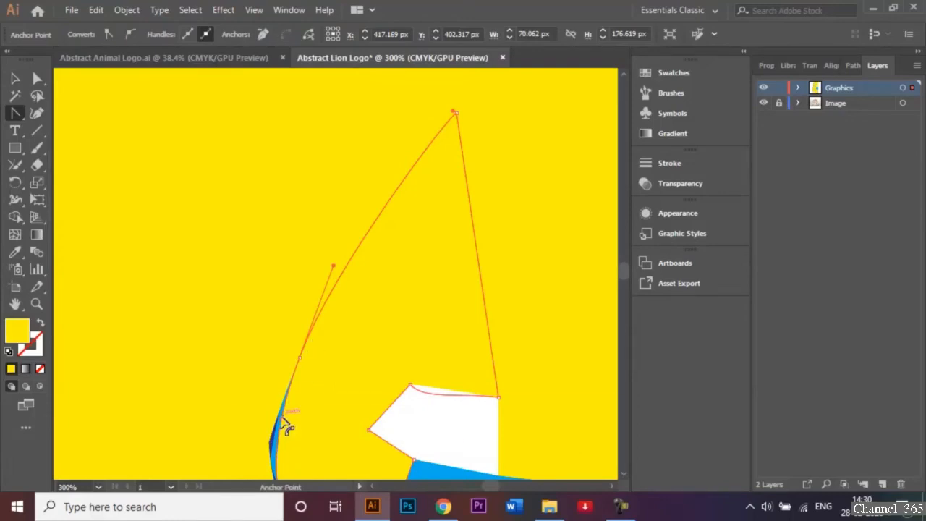
left_click_drag(284, 427, 279, 428)
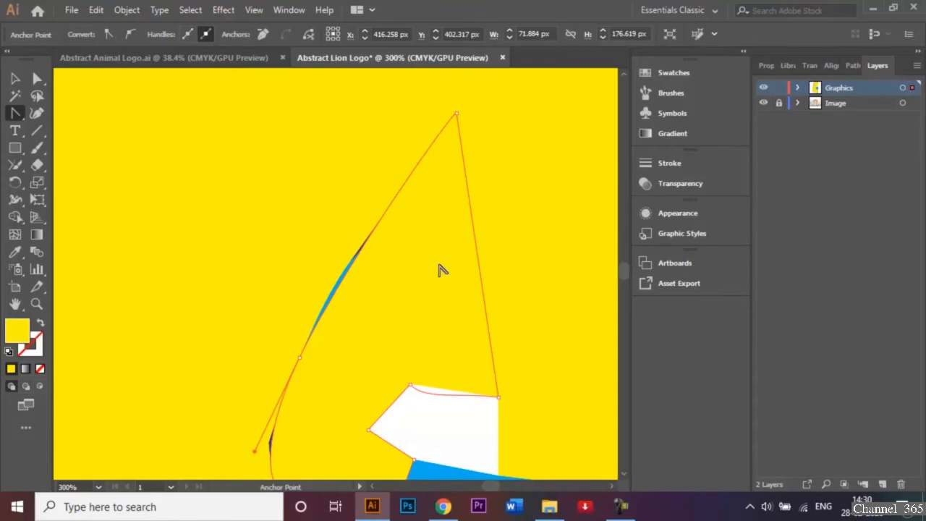
Step: Draw a yellow nose-bridge shape from beside the eye's inner corner to the nose's upper edge, closing it along the face's centre line
left_click(14, 78)
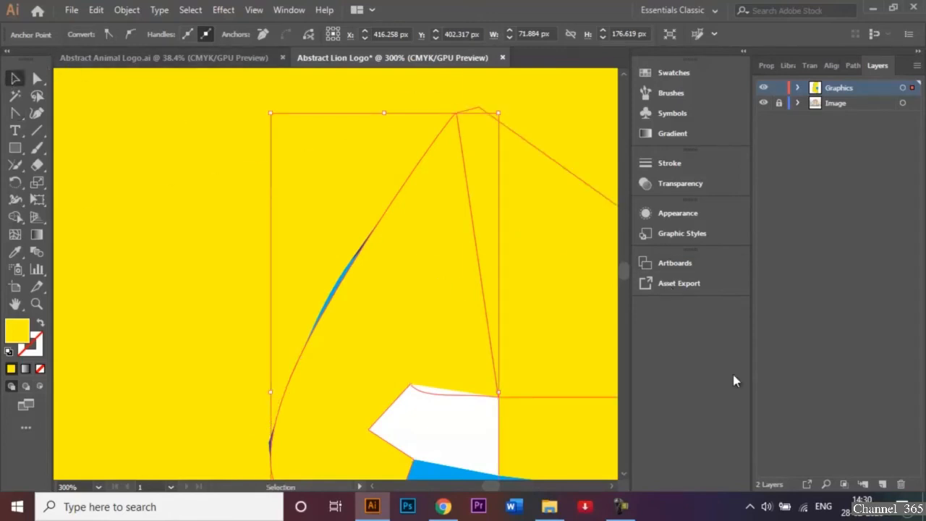
scroll(626, 479, "down", 5)
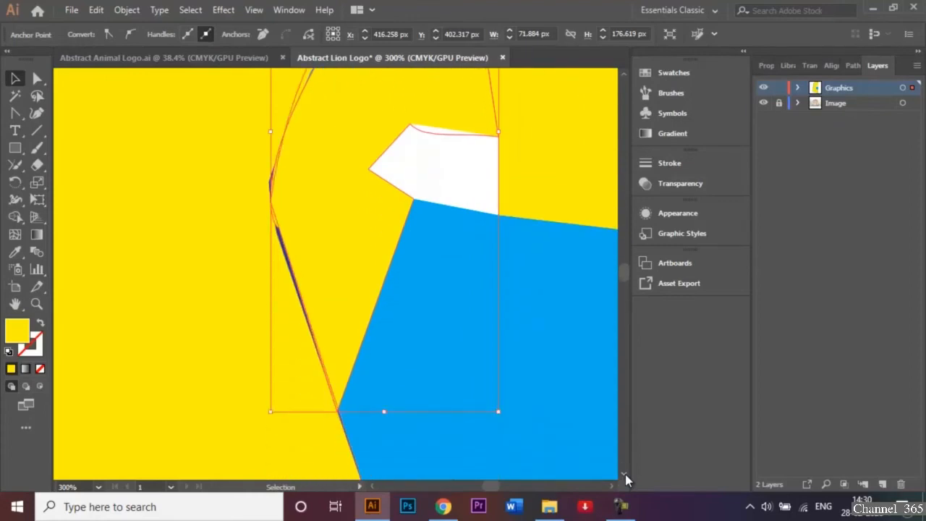
key("ctrl+minus")
key("ctrl+minus")
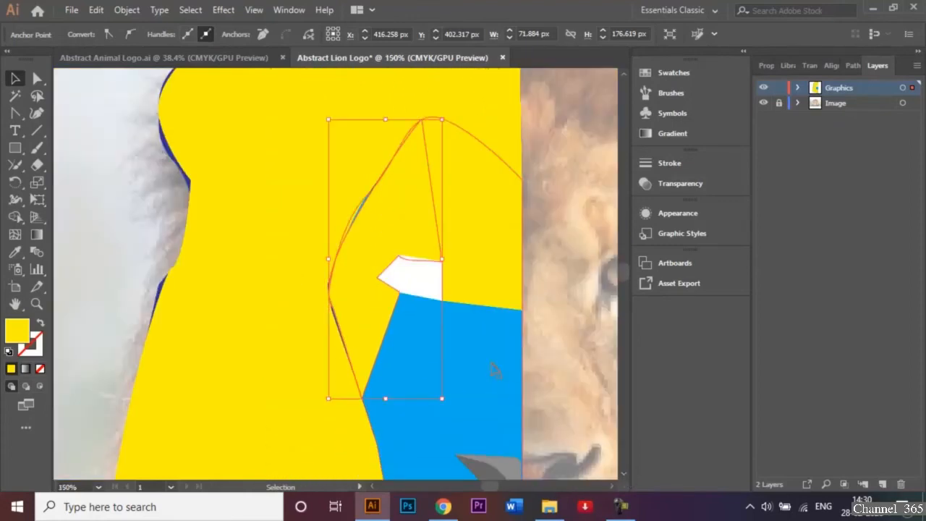
left_click(13, 114)
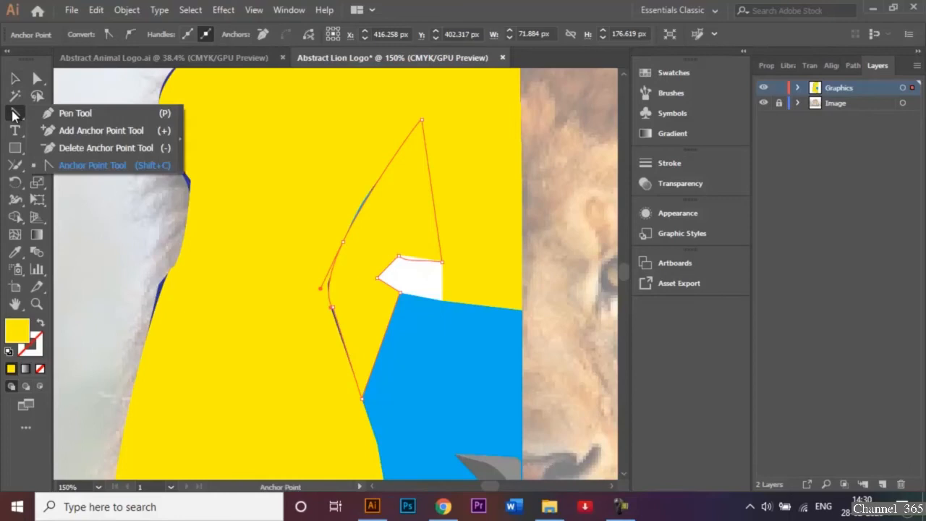
left_click(65, 113)
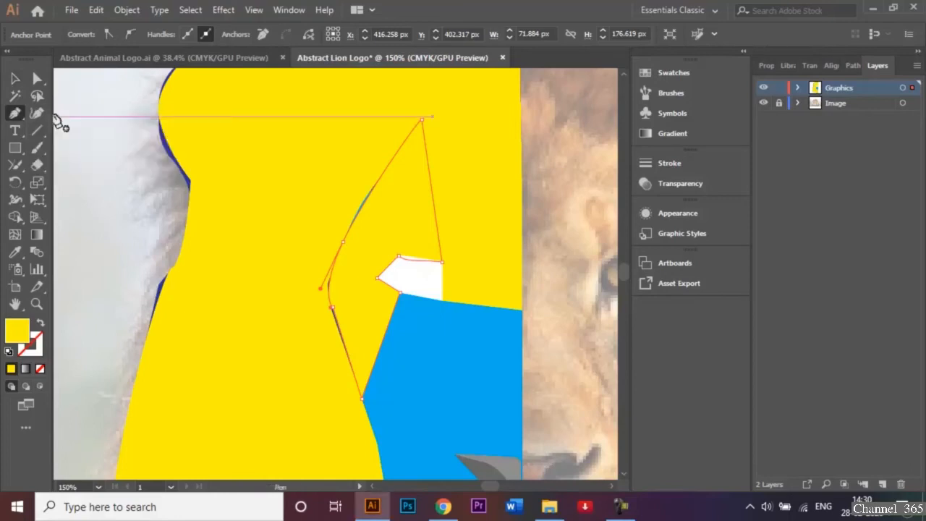
left_click(449, 301)
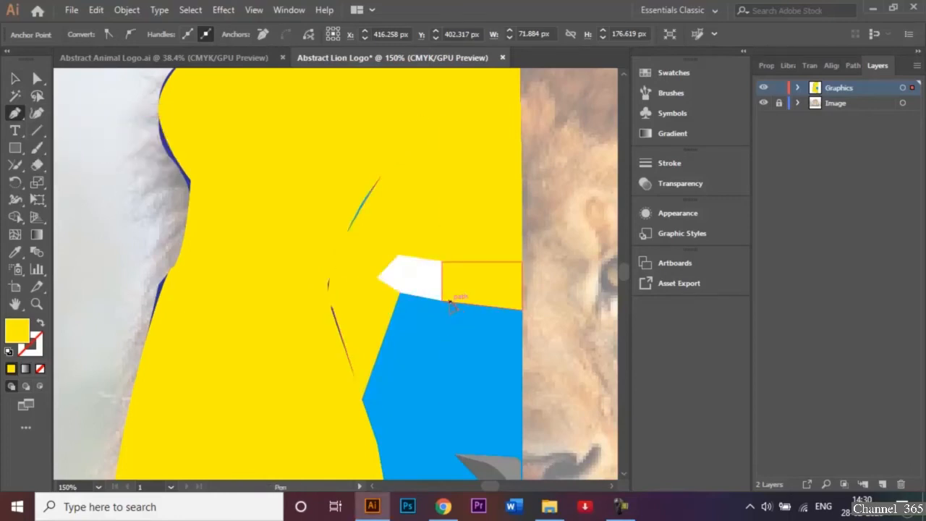
left_click(481, 453)
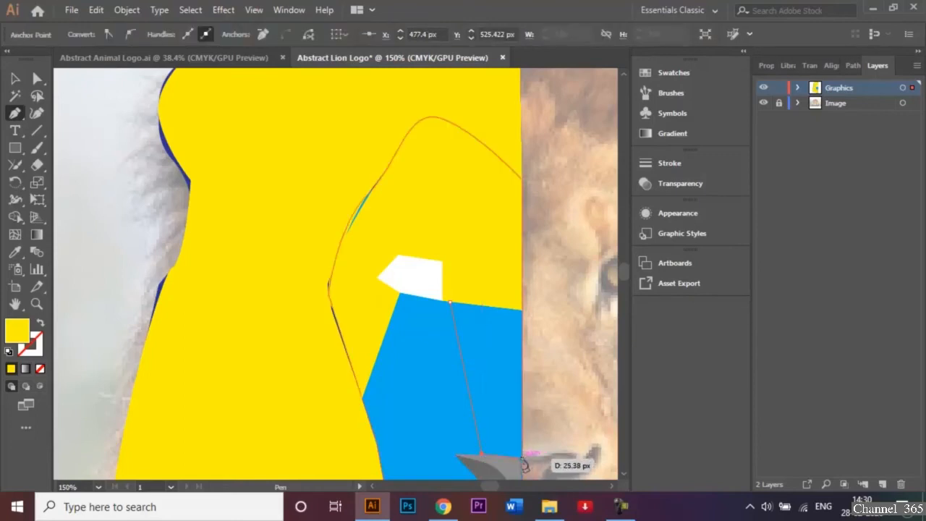
left_click(522, 457)
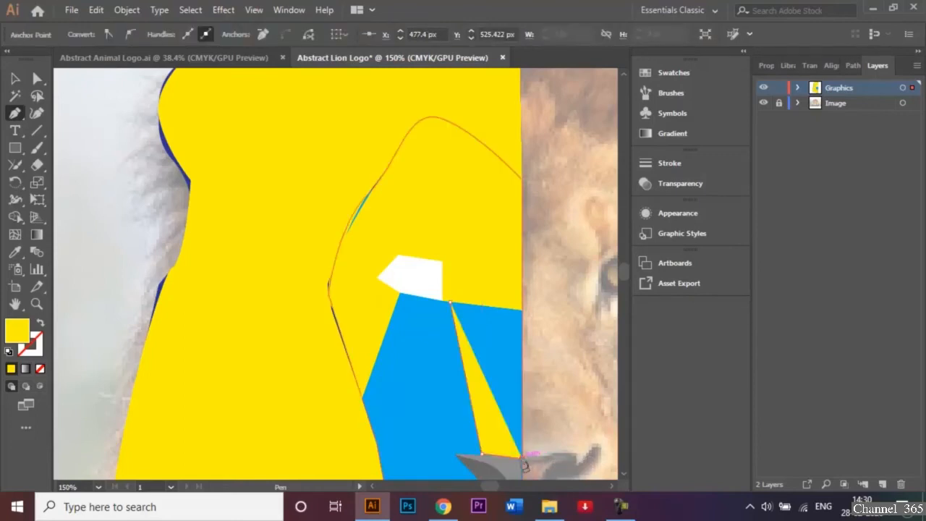
left_click(522, 310)
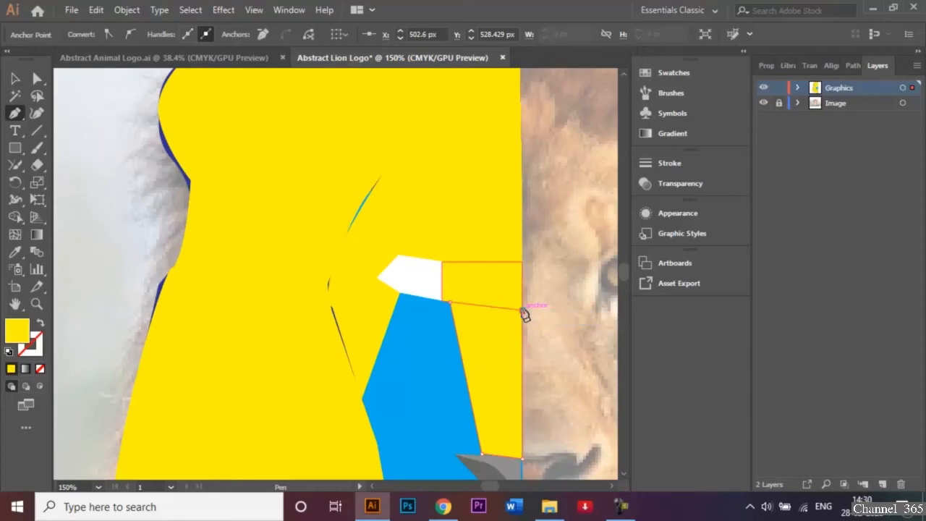
left_click(450, 302)
Step: Draw a yellow four-sided shape from the eye's bottom corner to the nose's outer corner, closing it against the nose-bridge shape
left_click(401, 293)
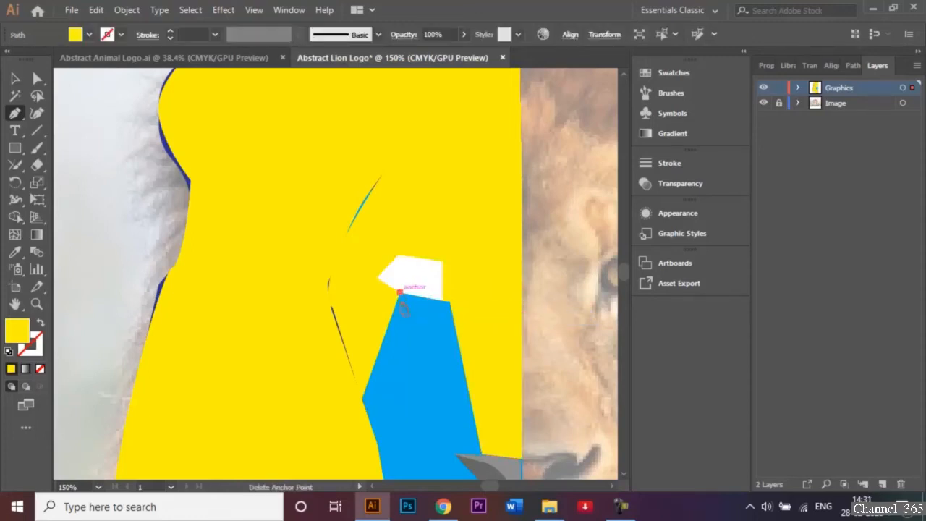
left_click(454, 454)
left_click(481, 454)
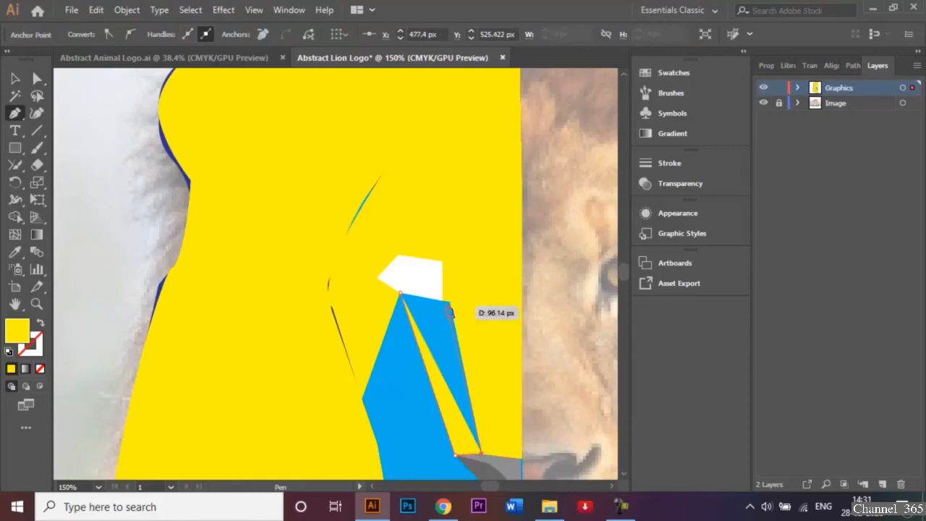
left_click(451, 299)
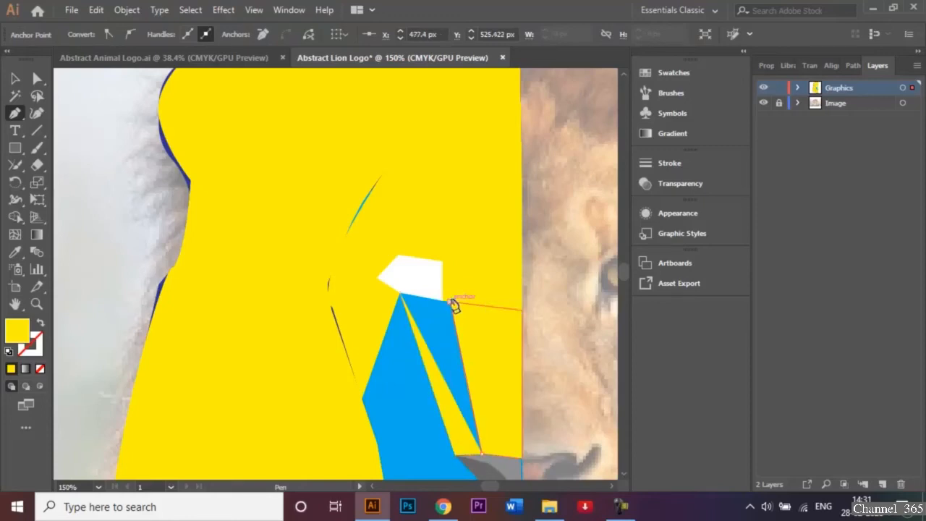
left_click(401, 293)
Step: Draw a yellow triangle linking the face edge, nose corner and eye's bottom corner, and a narrow cheek piece below it down to the muzzle
left_click(361, 399)
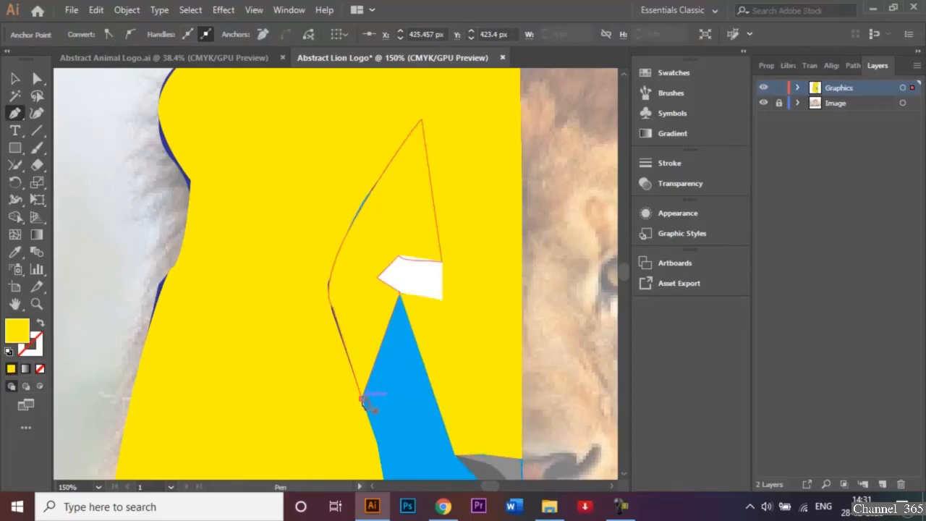
left_click(455, 454)
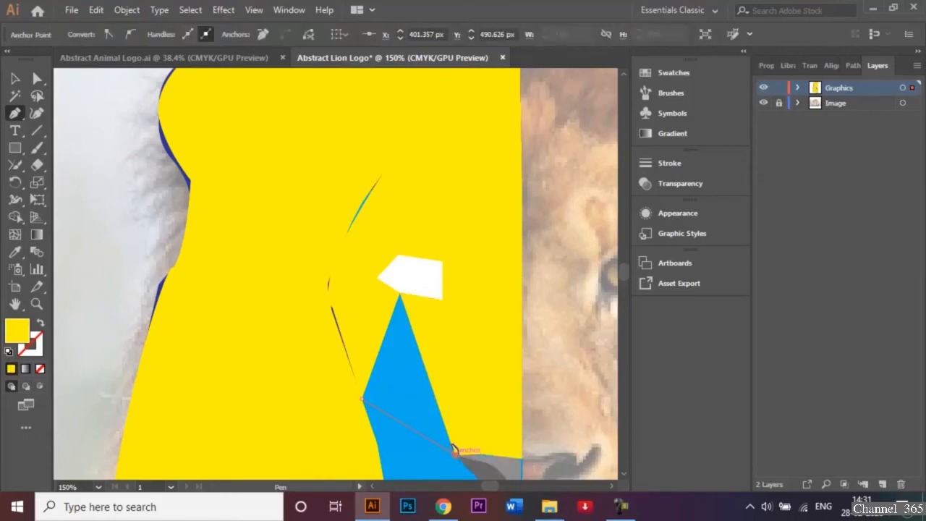
left_click(401, 293)
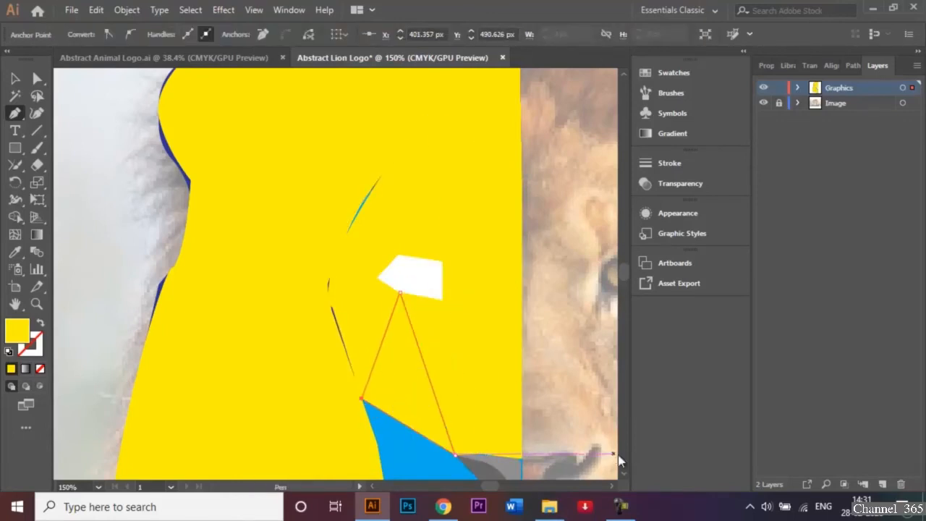
scroll(628, 477, "down", 5)
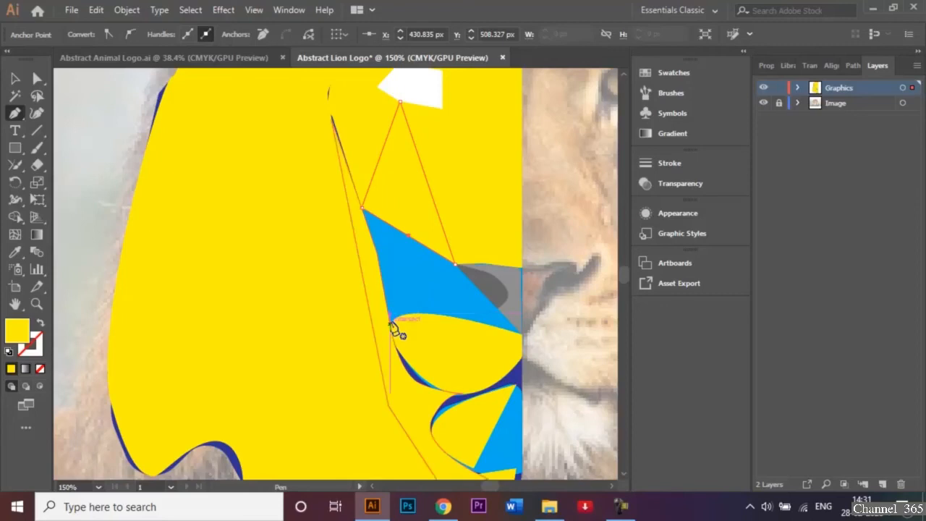
mouse_move(391, 323)
left_mouse_down()
mouse_move(402, 237)
mouse_move(368, 209)
mouse_move(391, 330)
left_mouse_up()
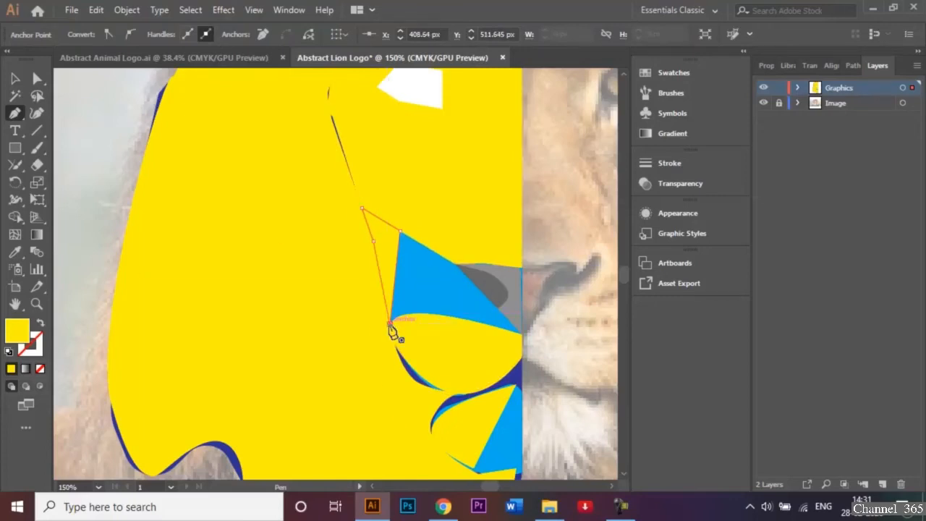
Step: Draw a yellow shape above the muzzle, curving along its upper edge to the centre line and closing past the nose's outer corner
left_click(422, 242)
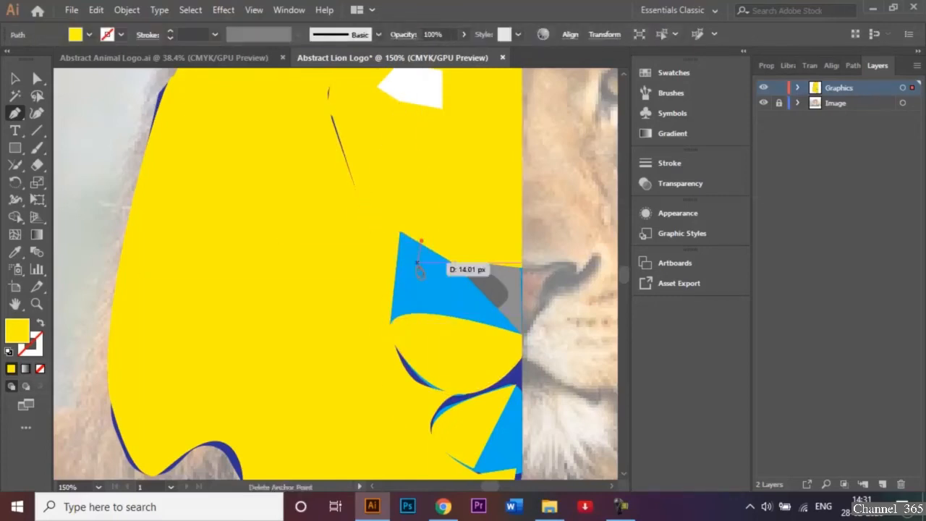
left_click_drag(391, 325, 478, 323)
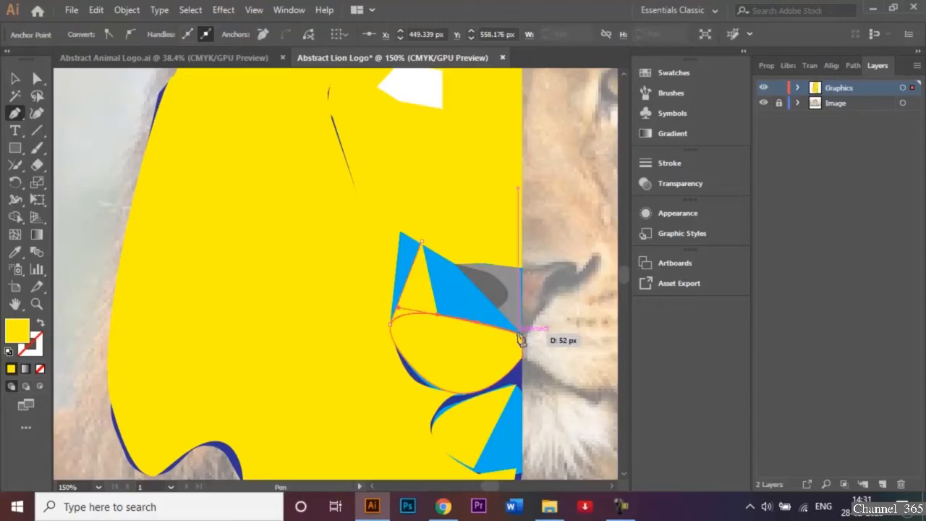
left_click(522, 335)
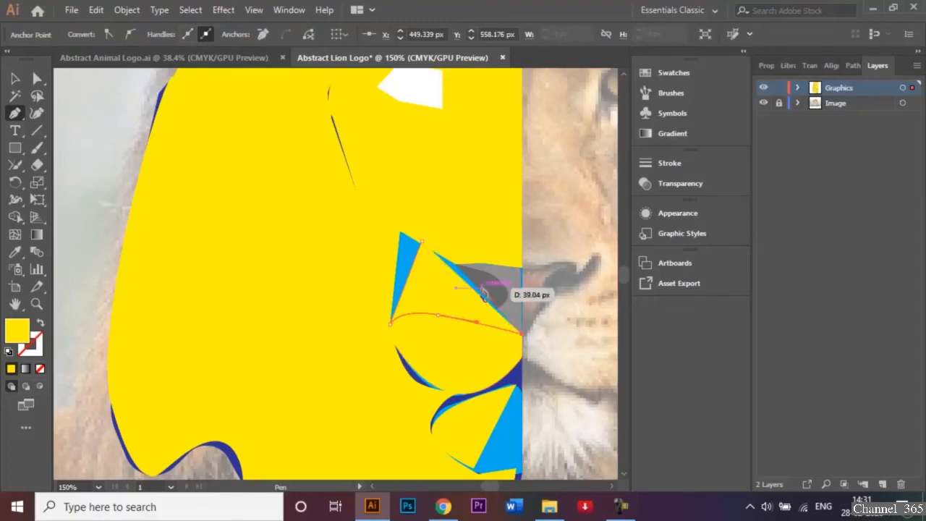
left_click(457, 266)
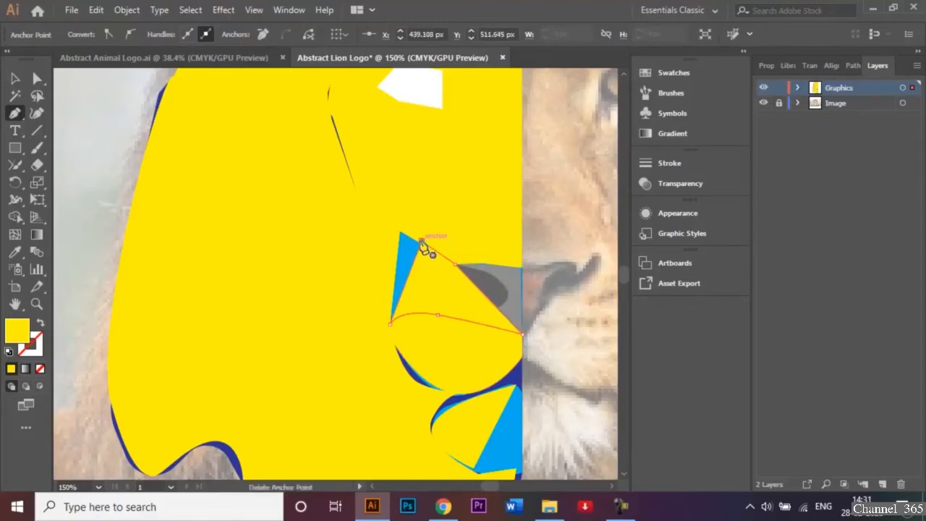
Step: Fill the blue gap between the cheek piece and the shape above the muzzle with a narrow yellow triangle
mouse_move(399, 232)
left_mouse_down()
mouse_move(389, 238)
mouse_move(413, 227)
mouse_move(400, 230)
left_mouse_up()
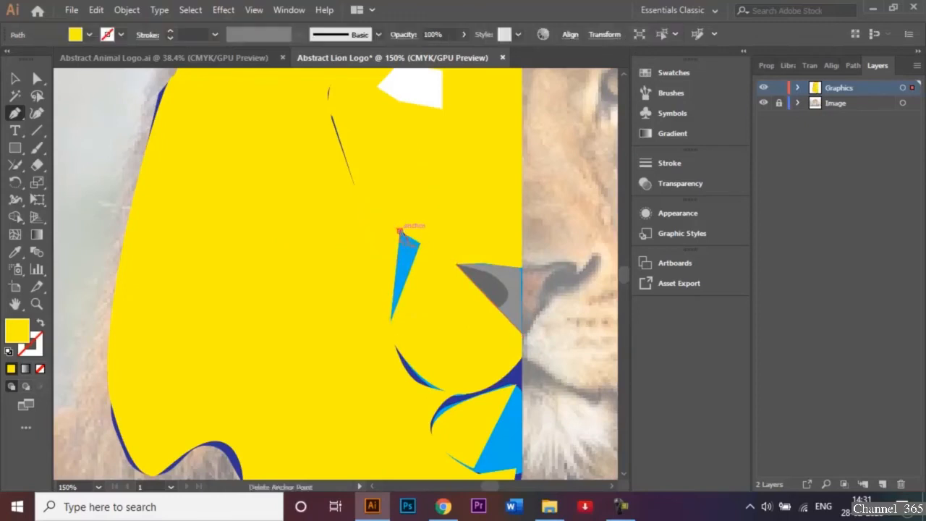
left_click(390, 322)
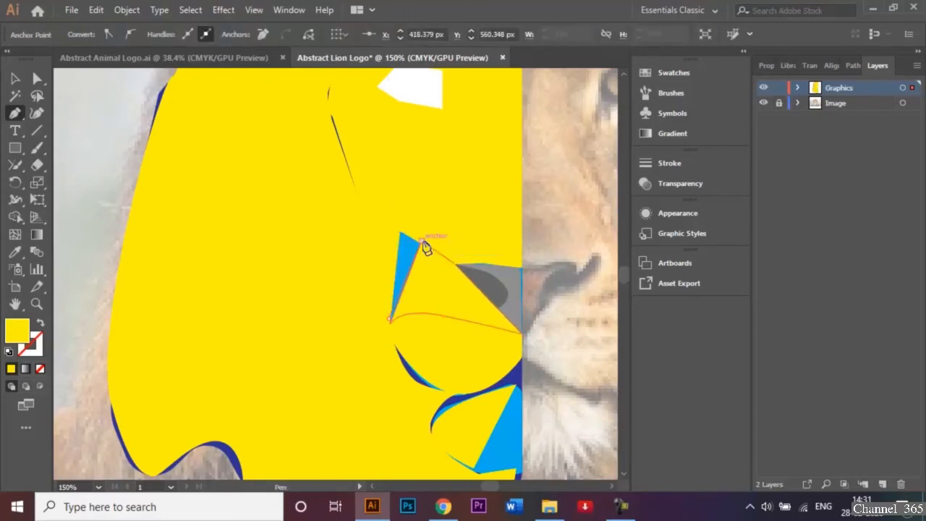
left_click_drag(424, 246, 404, 237)
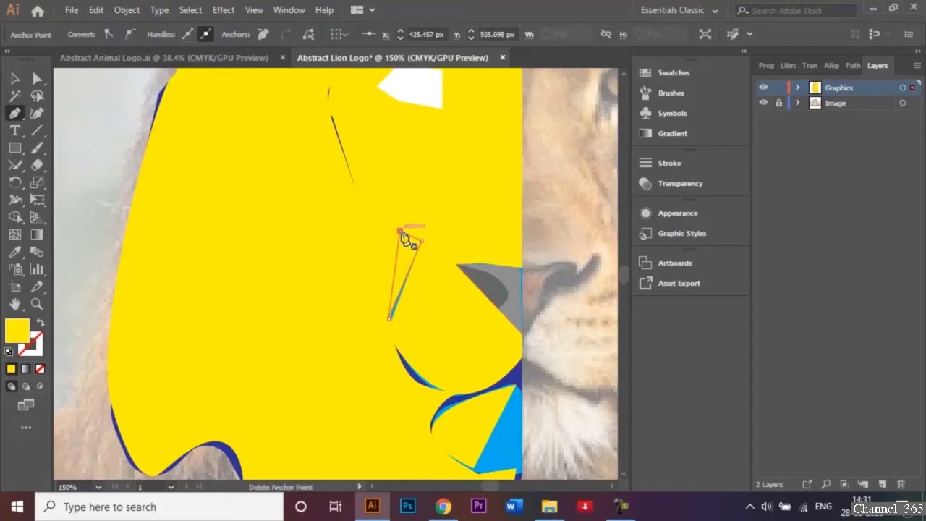
Step: Move the narrow triangle's lower anchor onto the muzzle's outer corner to cover the remaining blue gap
left_click(36, 80)
left_click(93, 128)
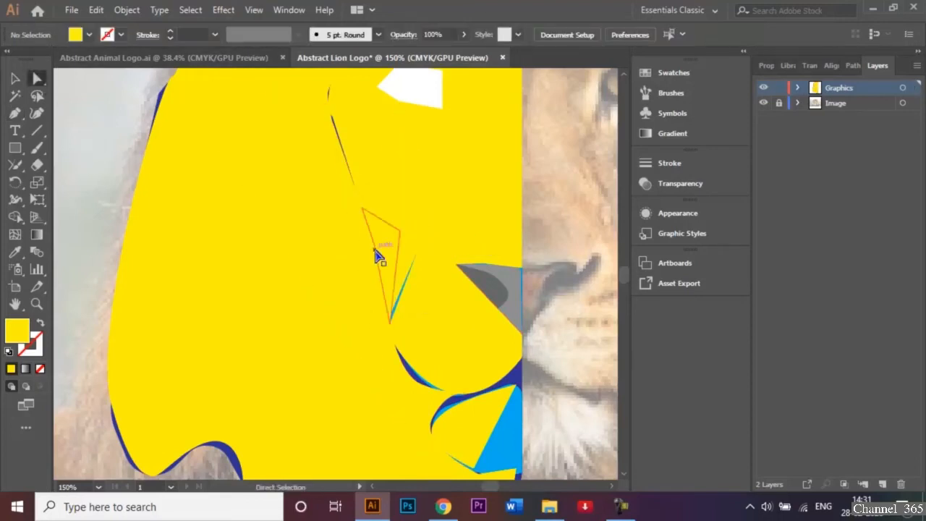
left_click(399, 256)
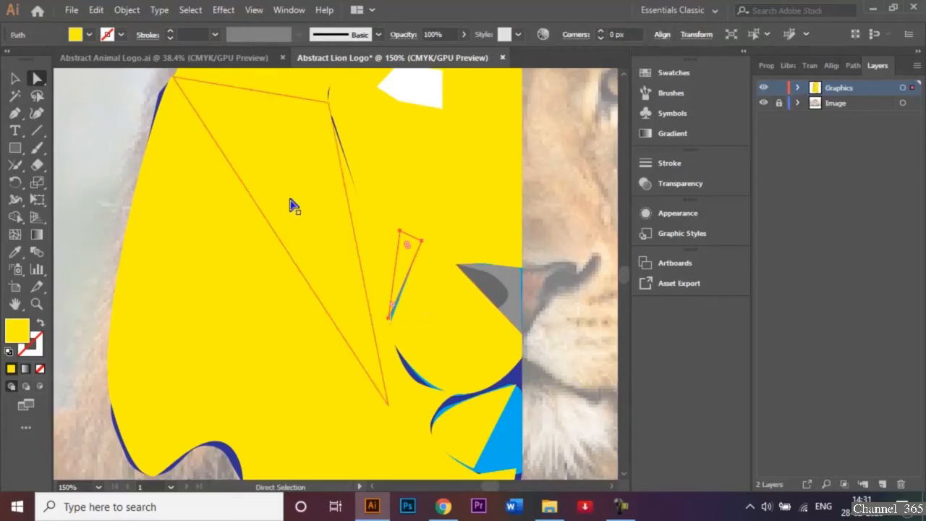
key("ctrl+plus")
key("ctrl+plus")
key("ctrl+plus")
key("ctrl+plus")
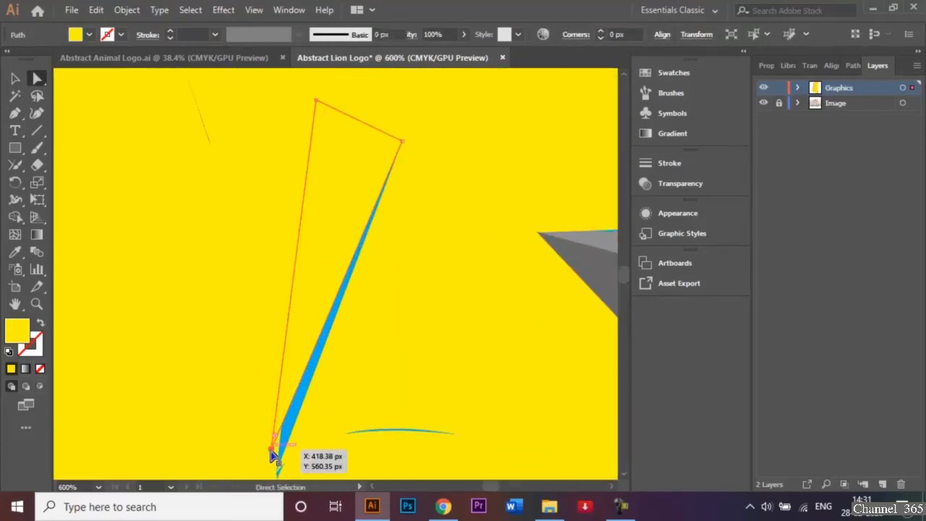
left_click_drag(271, 450, 278, 473)
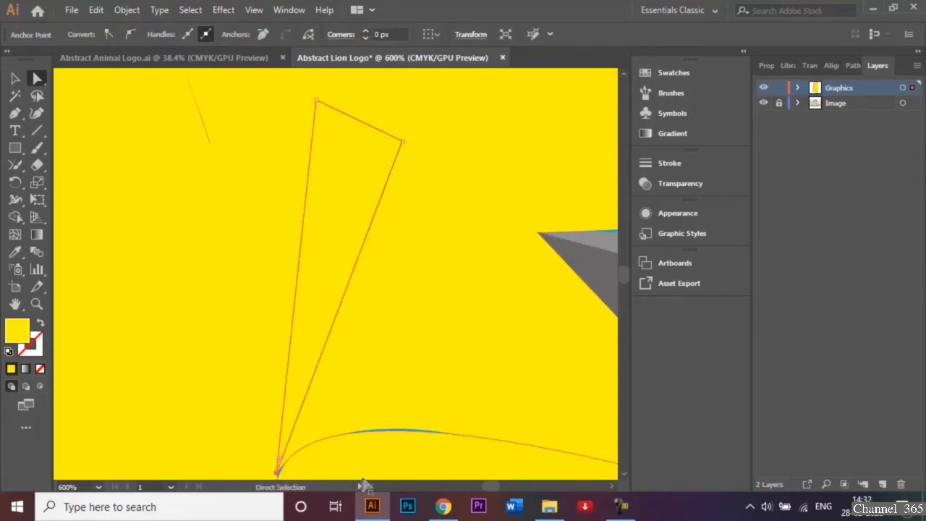
Step: Delete the yellow shape covering part of the blue chin below the mouth
left_click(415, 436)
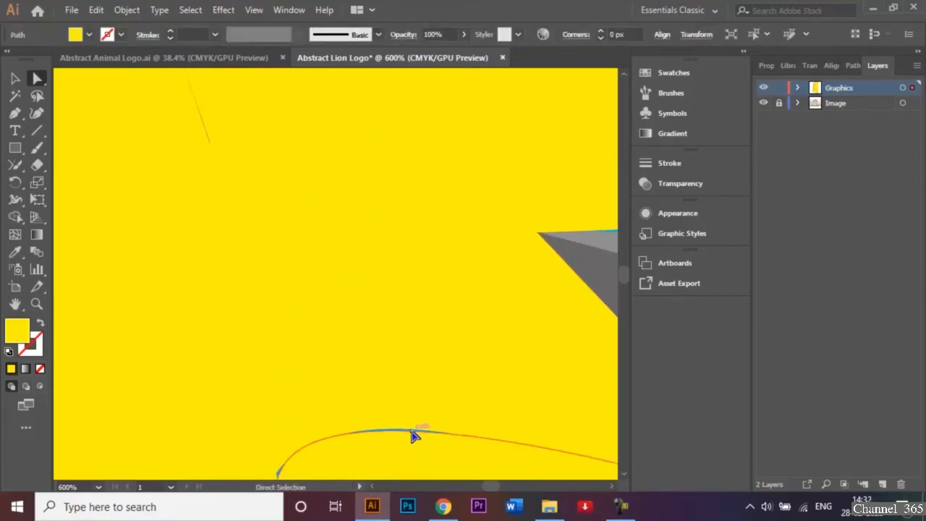
key("ctrl+minus")
key("ctrl+minus")
key("ctrl+minus")
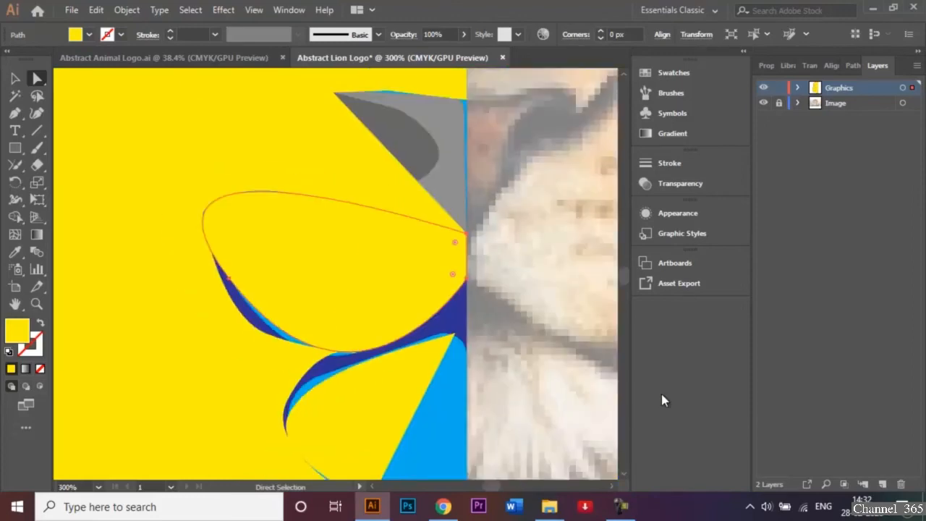
left_click(351, 349)
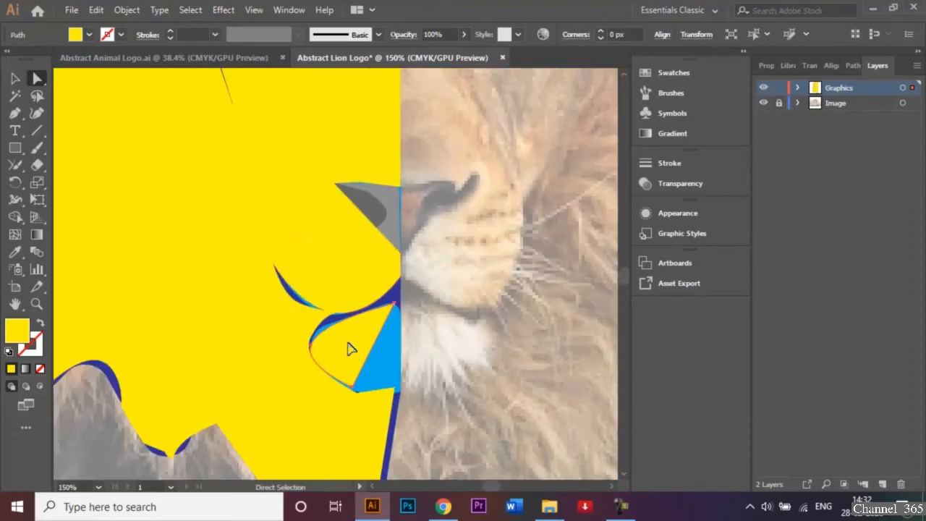
left_click(15, 113)
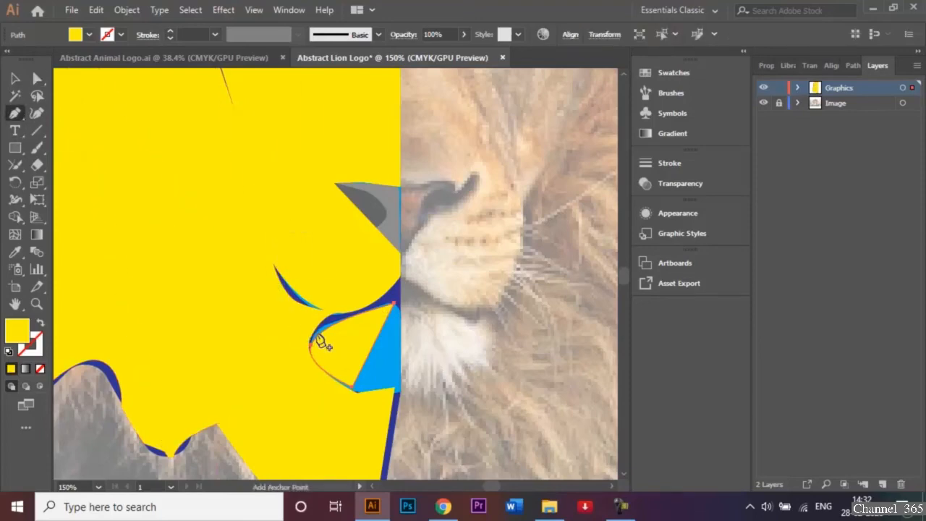
key("Delete")
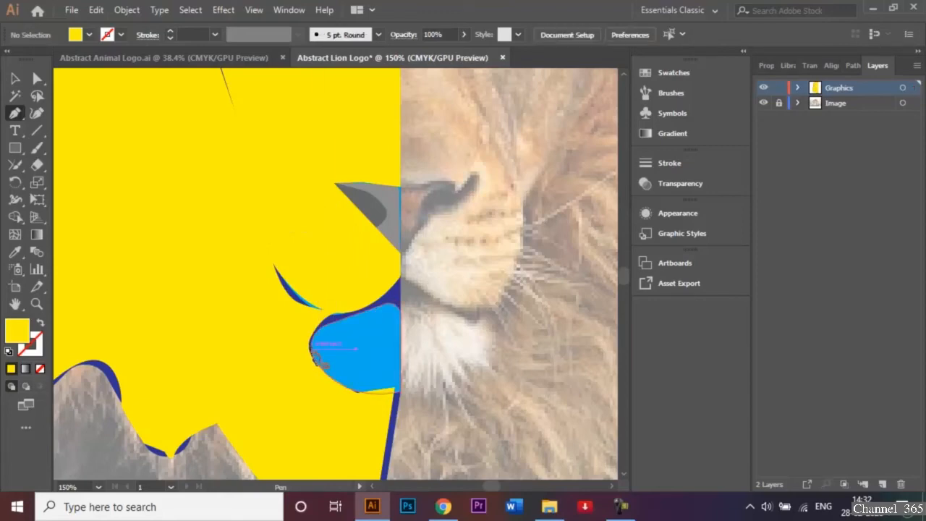
Step: Draw a yellow shape over the upper chin, from its outer edge to the centre line and back along the mouth's lower edge
left_click(311, 350)
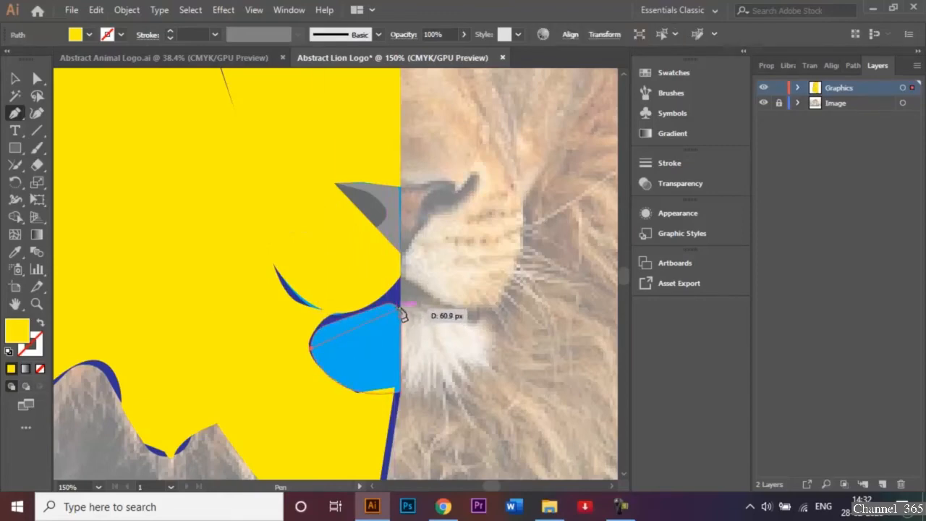
left_click(400, 308)
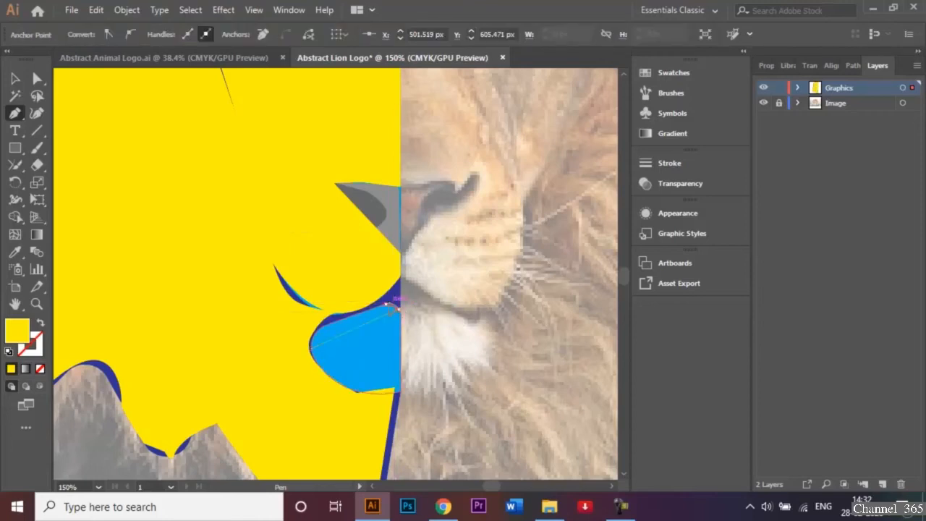
left_click(385, 304)
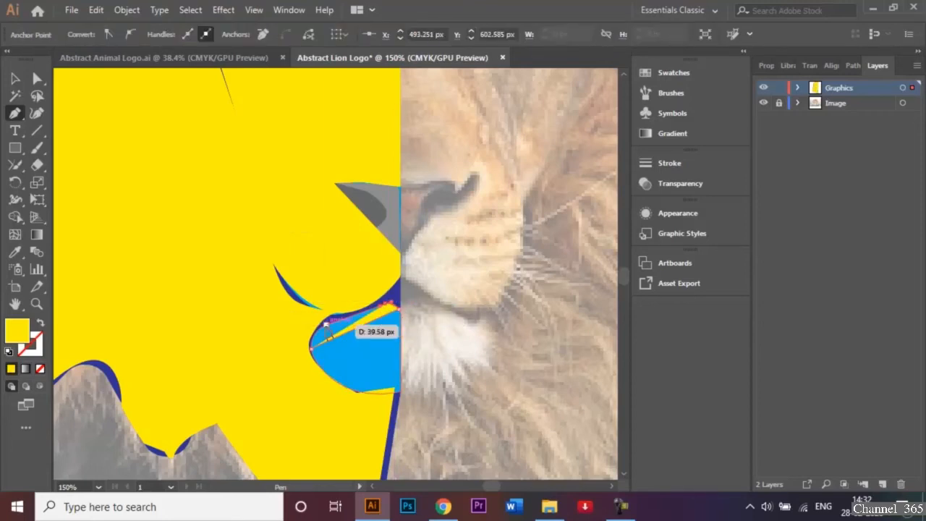
left_click(325, 324)
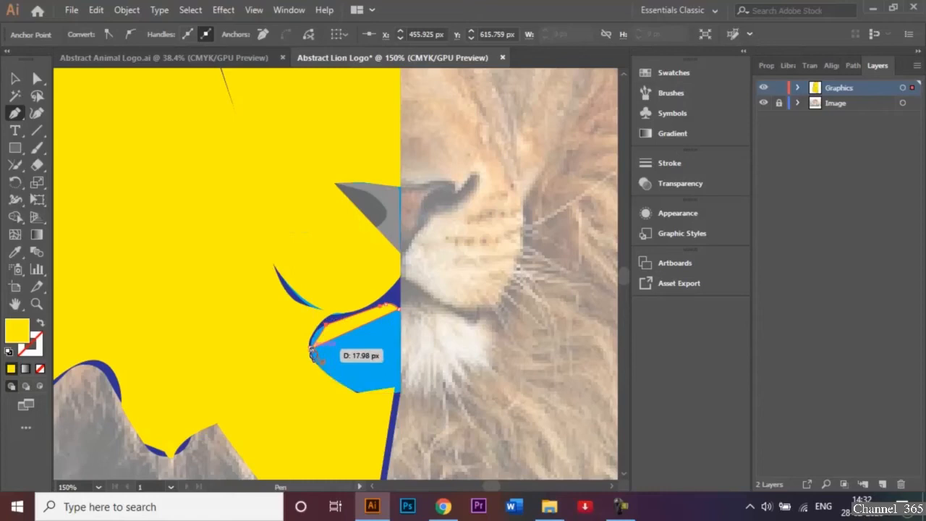
left_click(311, 350)
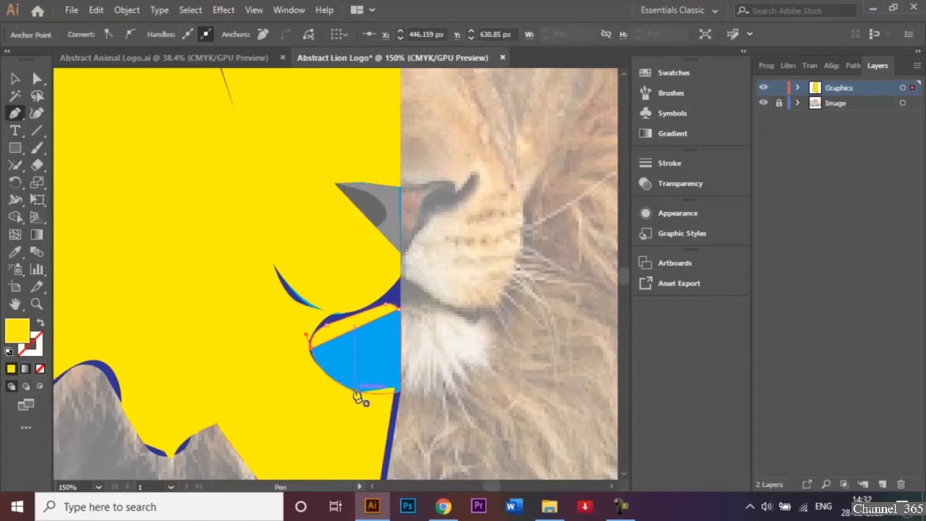
Step: Draw a yellow shape over the lower chin, following the centre line, the chin's bottom edge and its curved outer edge
left_click(315, 360)
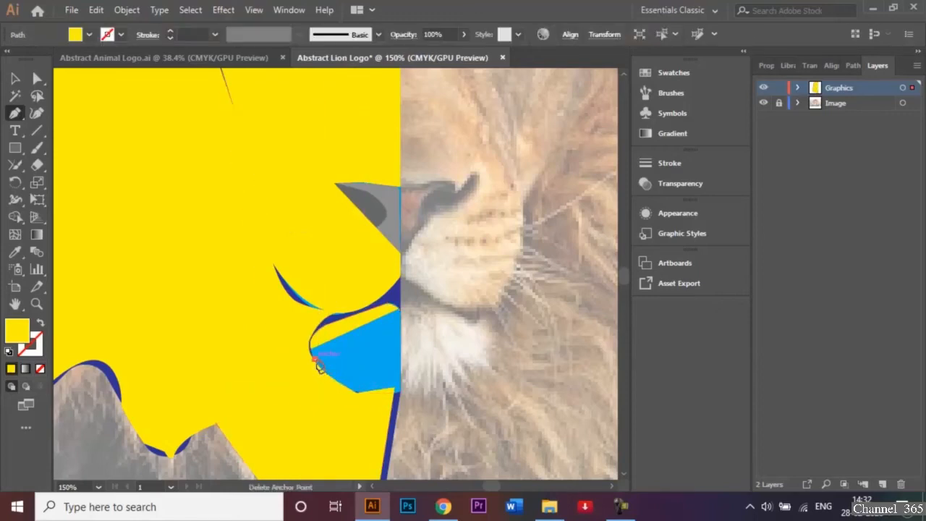
left_click(398, 309)
left_click(398, 392)
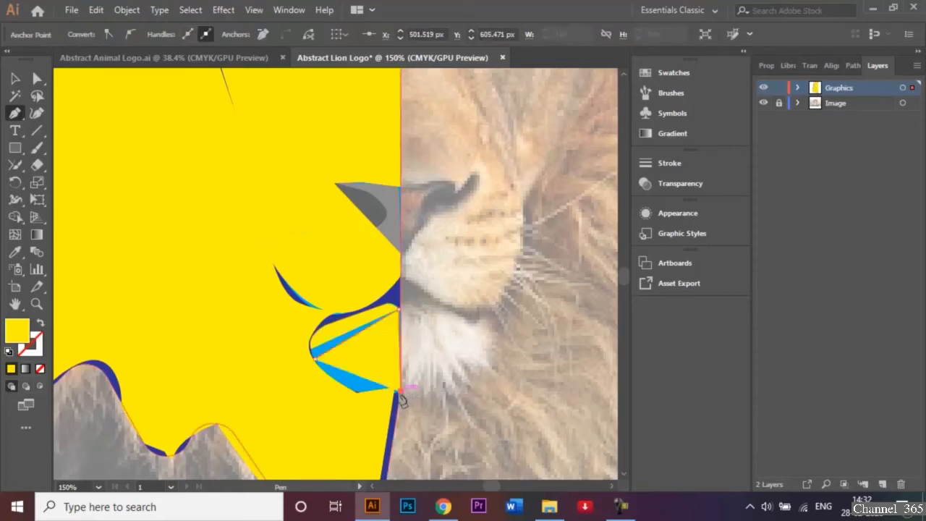
left_click(359, 391)
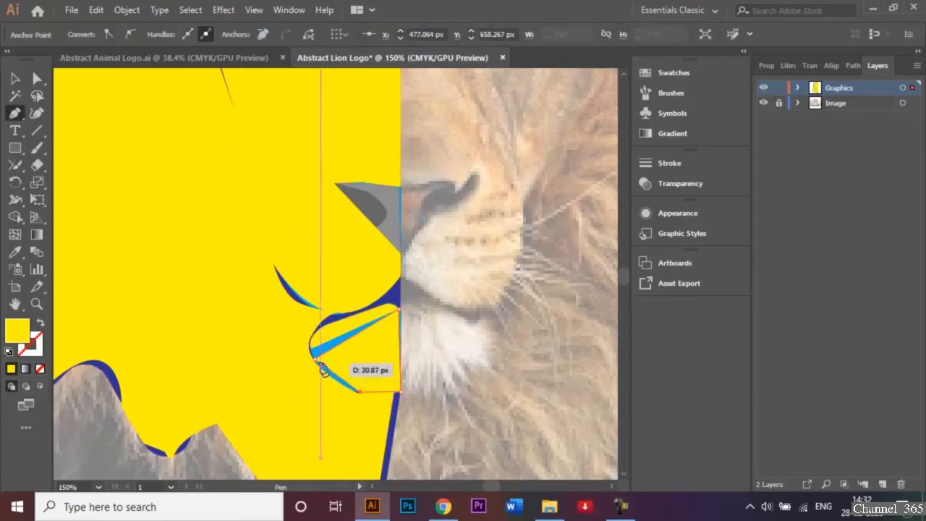
left_click_drag(322, 353, 316, 346)
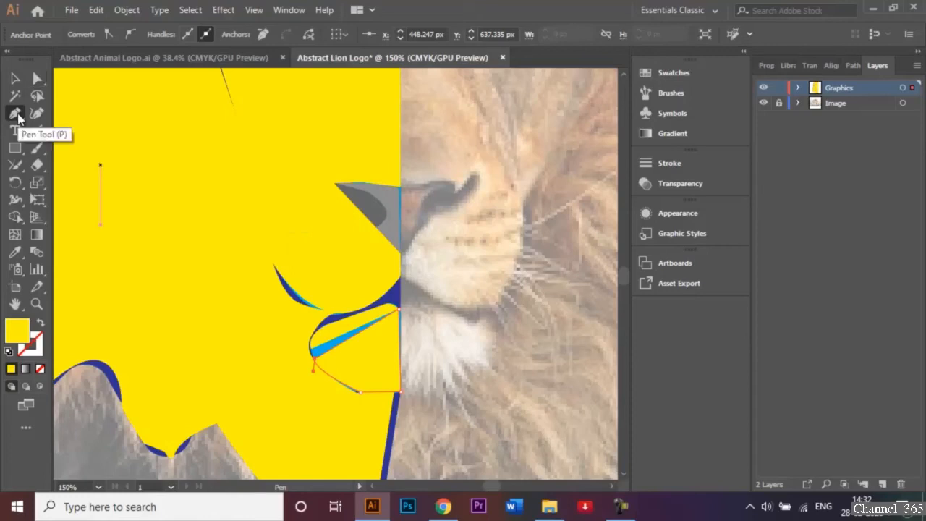
left_click(15, 149)
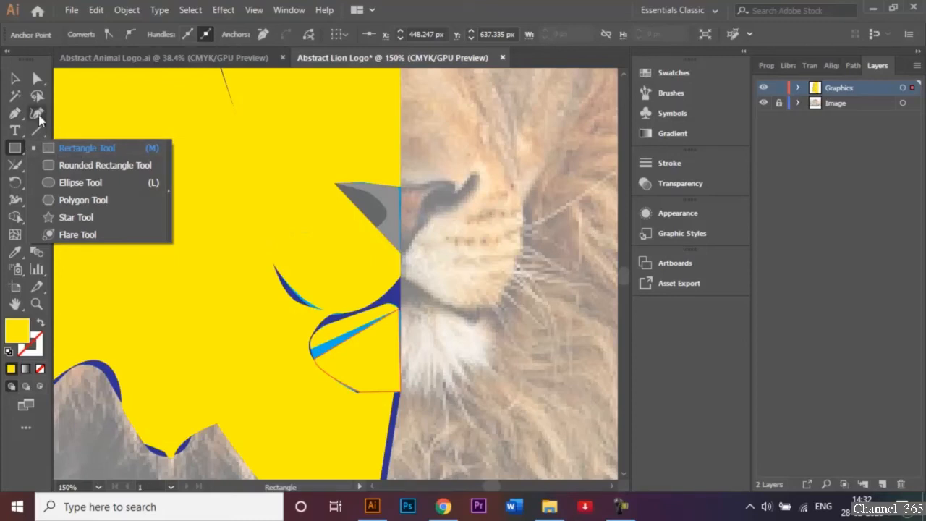
left_click(15, 113)
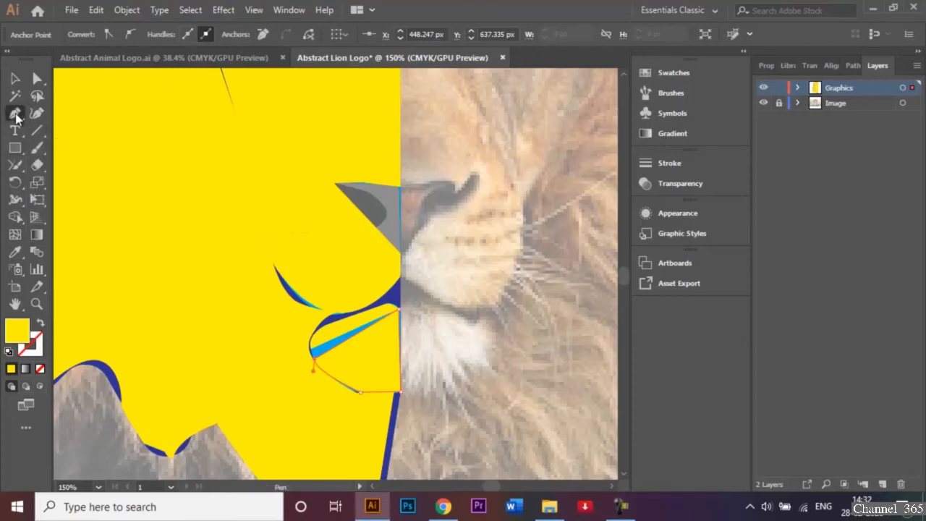
Step: Fill the narrow blue gap between the upper and lower chin pieces with a thin yellow triangle and deselect it
left_click_drag(313, 354, 316, 362)
left_click(314, 358)
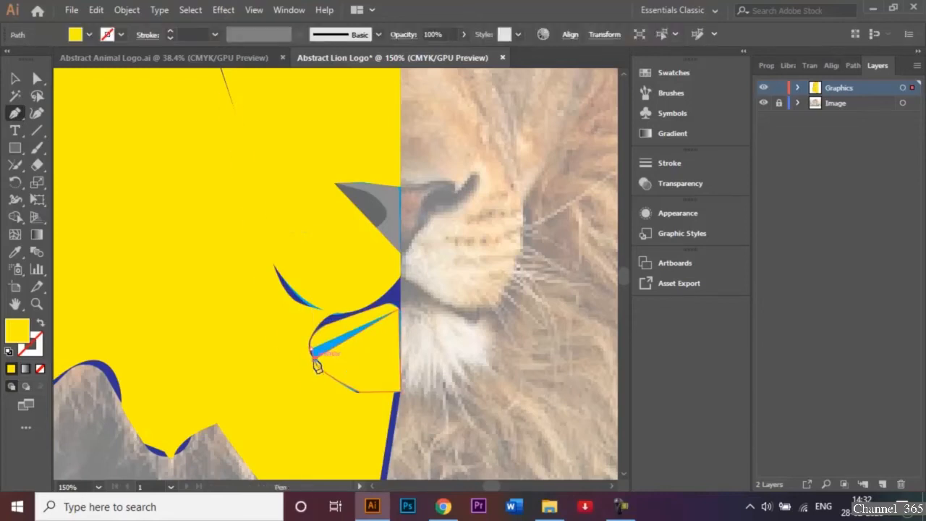
left_click(395, 311)
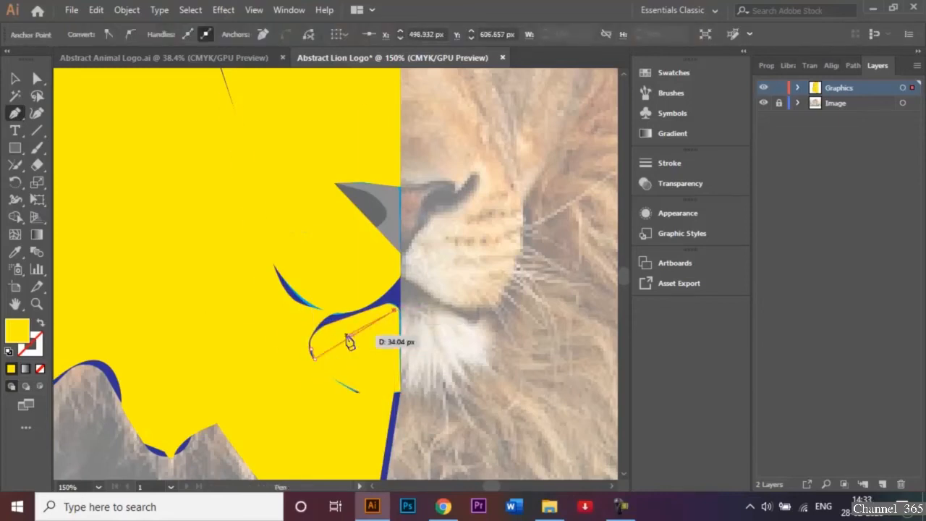
left_click(313, 354)
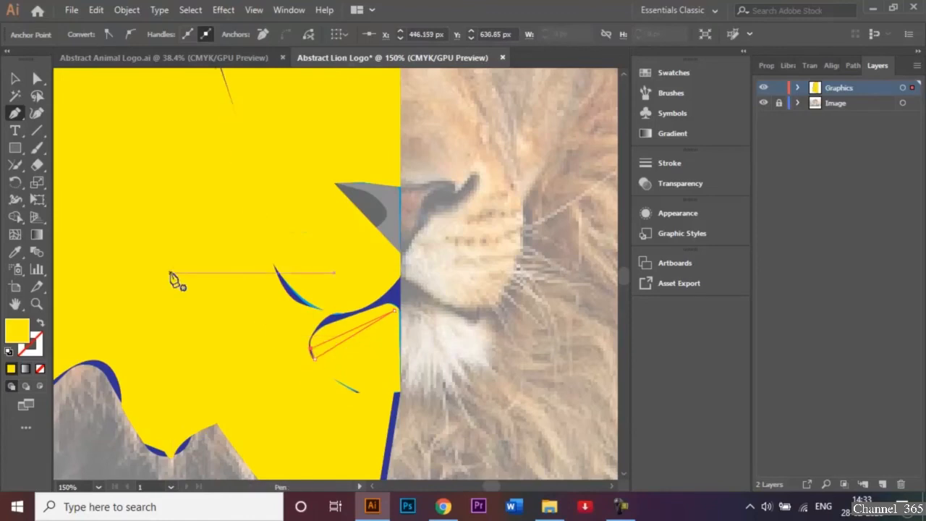
left_click(17, 78)
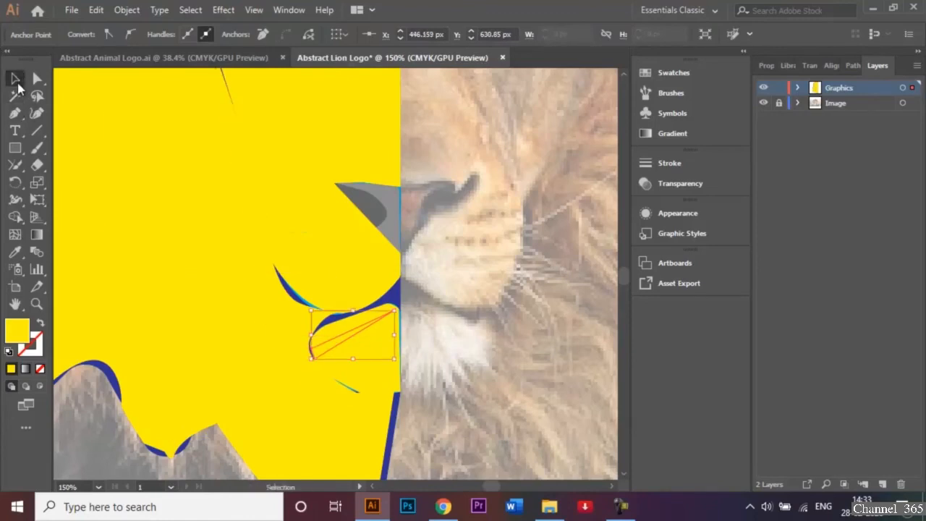
left_click(492, 329)
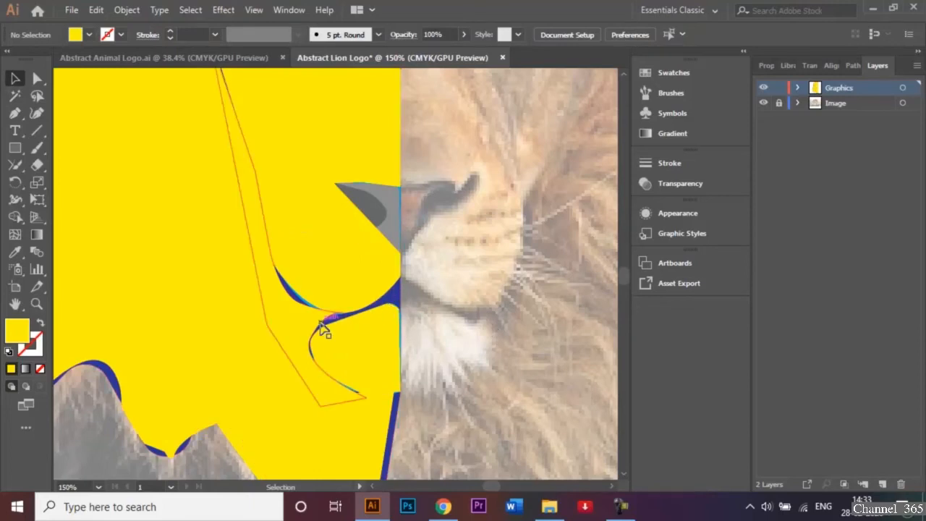
left_click(14, 113)
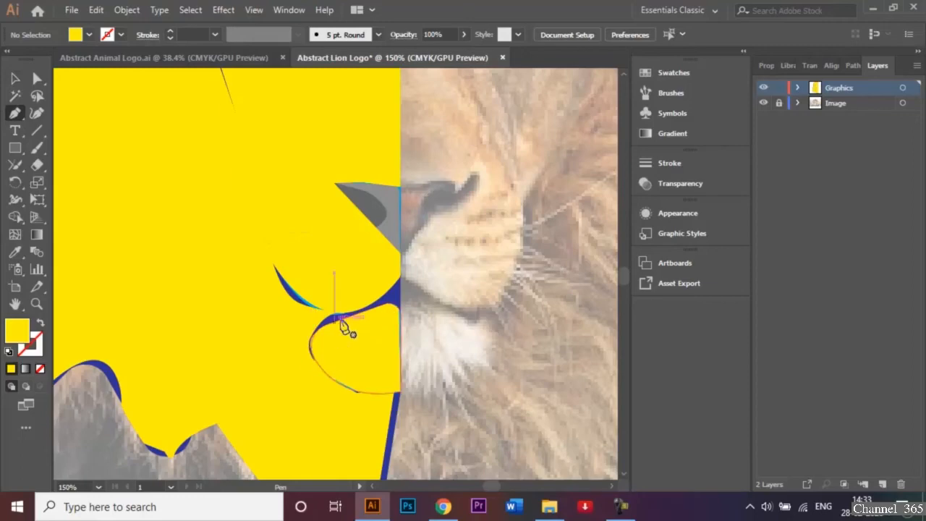
left_click(400, 277)
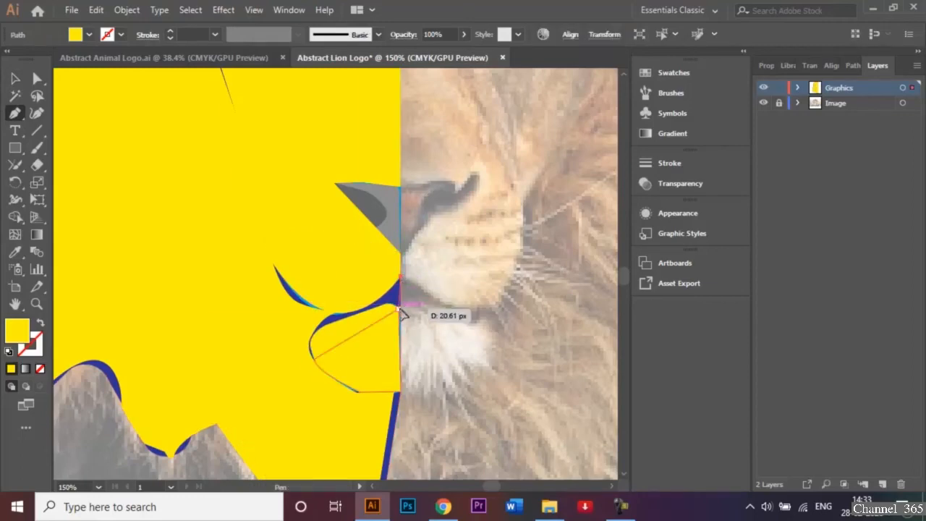
left_click(401, 308)
mouse_move(393, 309)
left_mouse_down()
mouse_move(298, 340)
mouse_move(315, 363)
mouse_move(318, 298)
mouse_move(324, 327)
mouse_move(338, 310)
mouse_move(377, 310)
left_mouse_up()
left_click(377, 304)
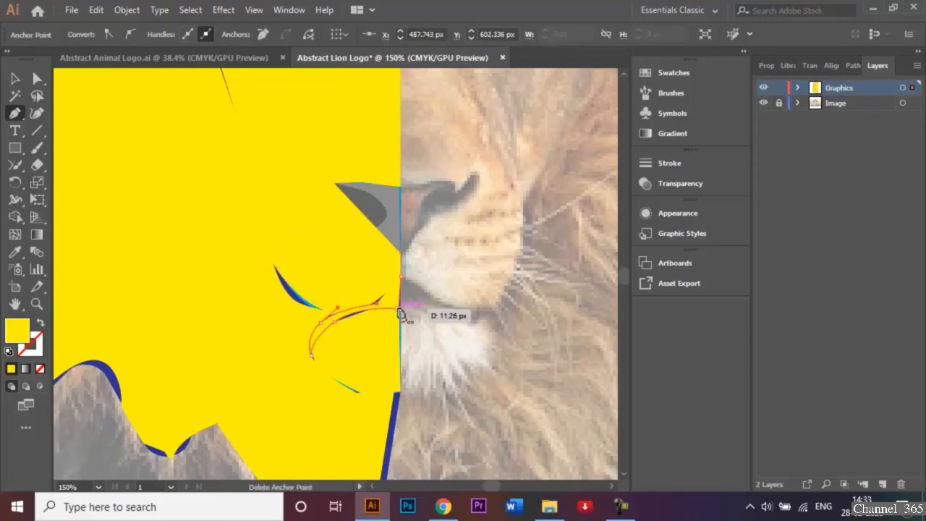
left_click(400, 308)
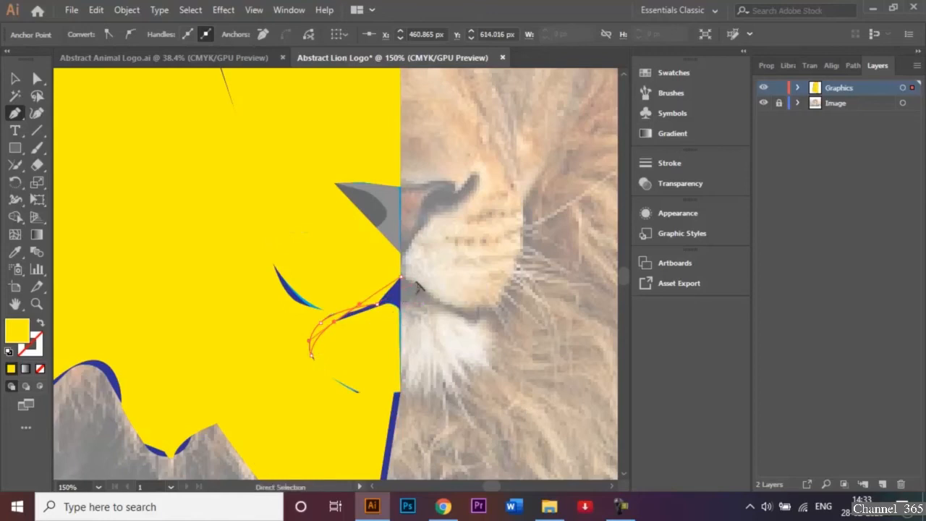
left_click(417, 285)
left_click(418, 287, "ctrl")
key("ctrl+z")
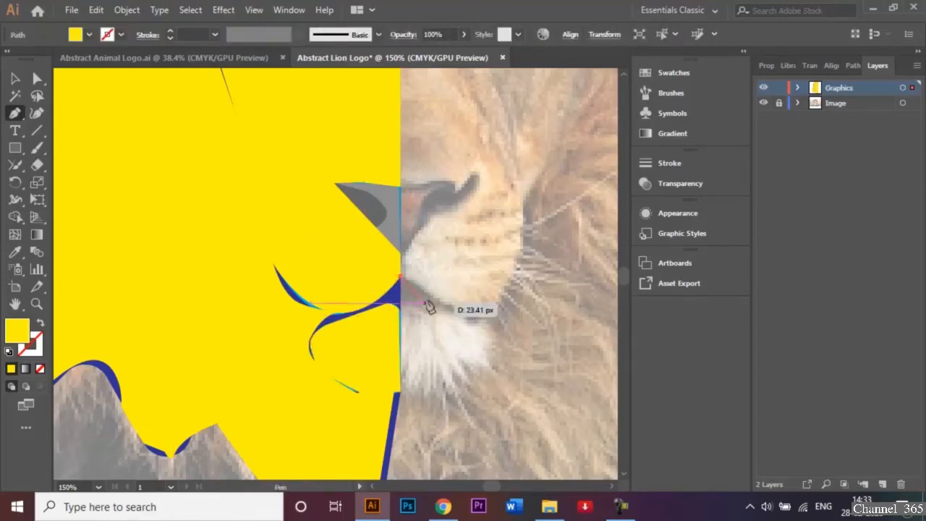
key("Escape")
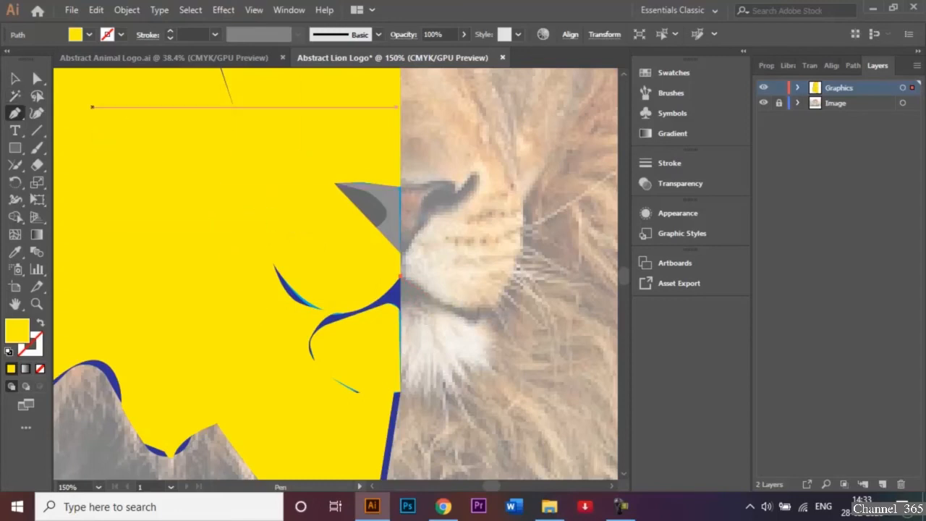
left_click(15, 78)
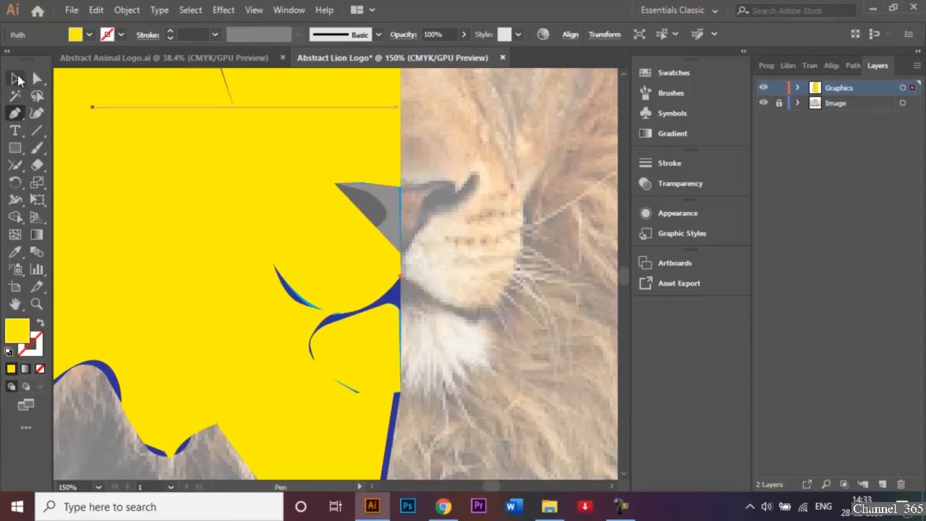
left_click(500, 295)
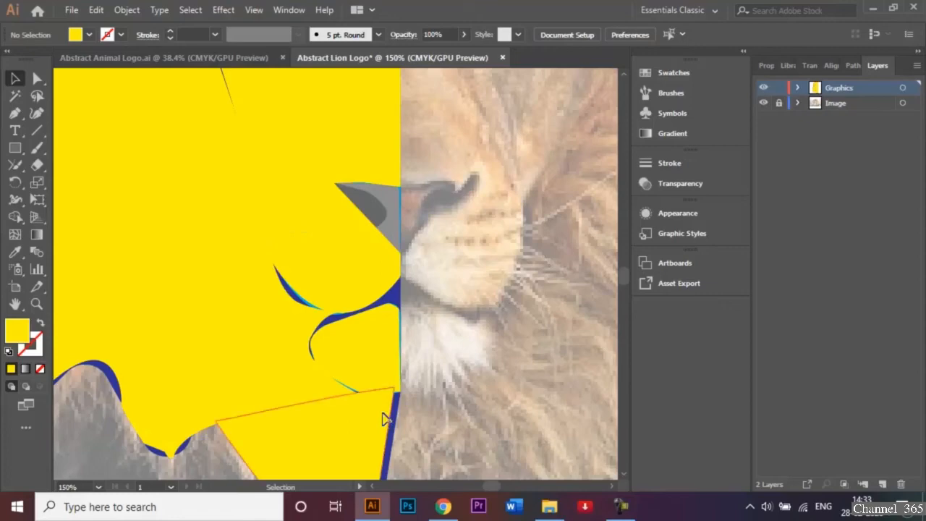
Step: Move the upper inner anchor of the yellow piece below the chin onto the chin's lower corner at the centre line
left_click(135, 201)
double_click(37, 78)
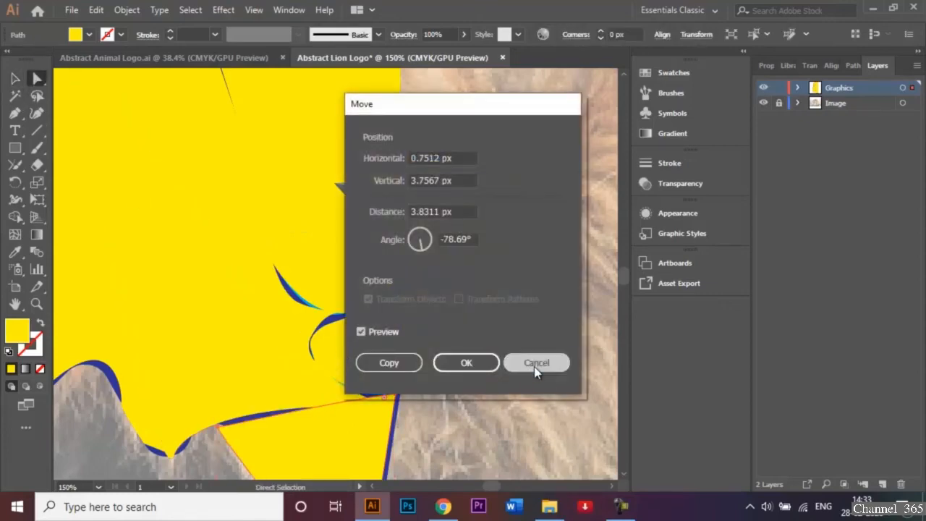
left_click(535, 362)
left_click_drag(394, 390, 398, 394)
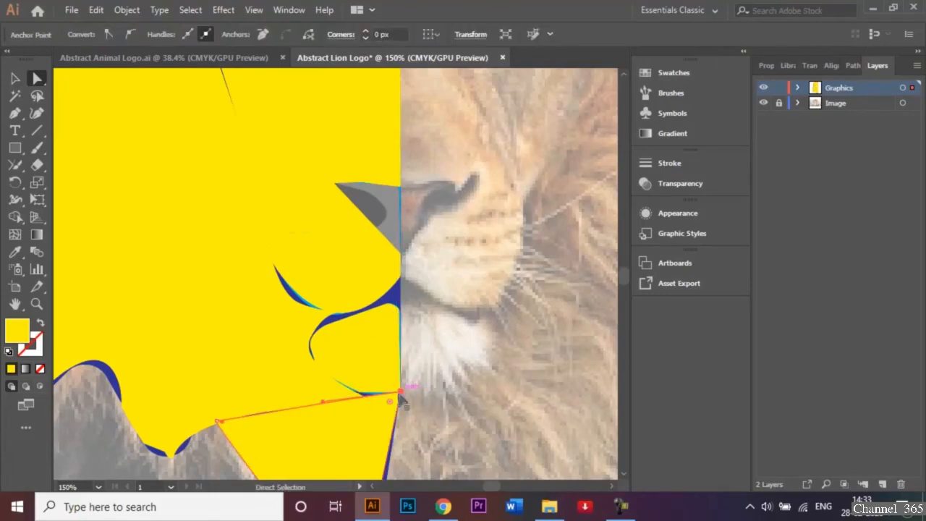
Step: Nudge the yellow lower chin piece slightly downward, keeping its inner edge along the centre line
left_click(367, 389)
left_click(367, 389)
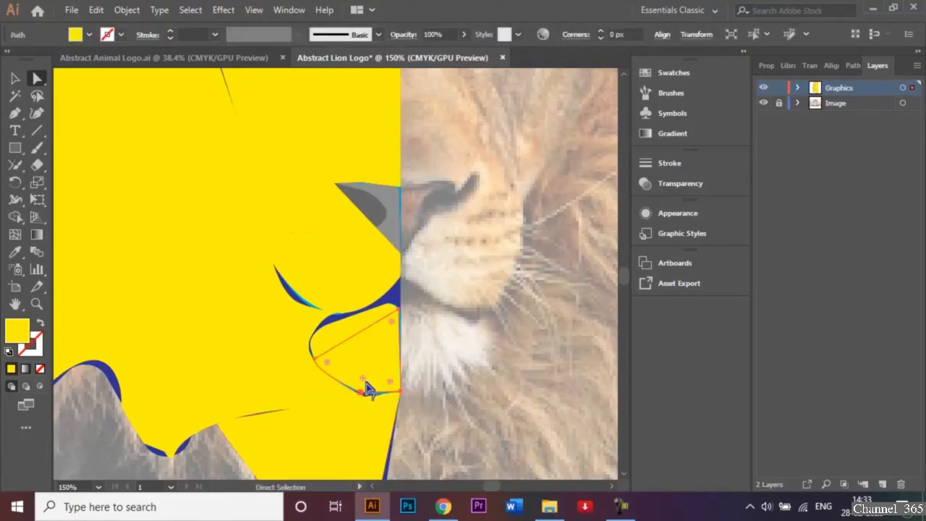
left_click_drag(364, 395, 363, 396)
key("shift+Left")
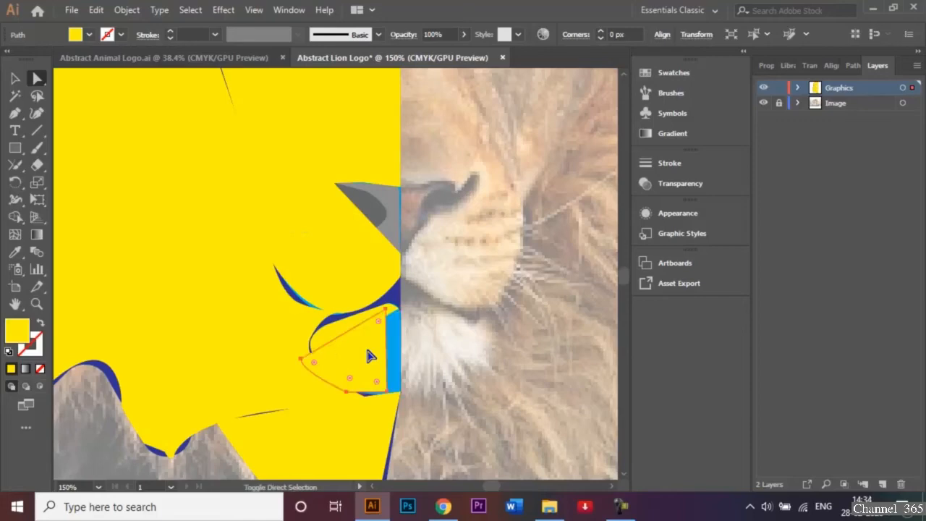
key("Right")
key("Right")
key("Right")
key("Right")
key("Right")
key("Right")
key("Right")
key("Right")
key("Right")
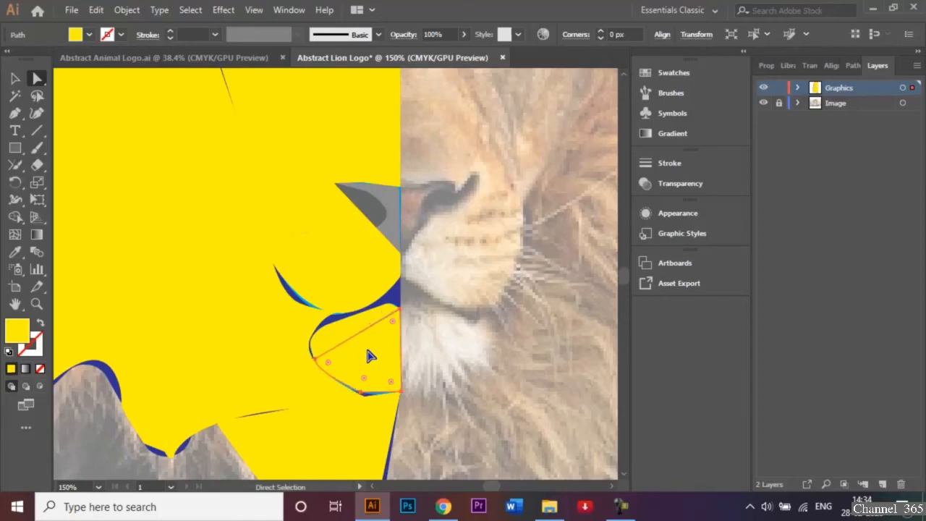
key("Down")
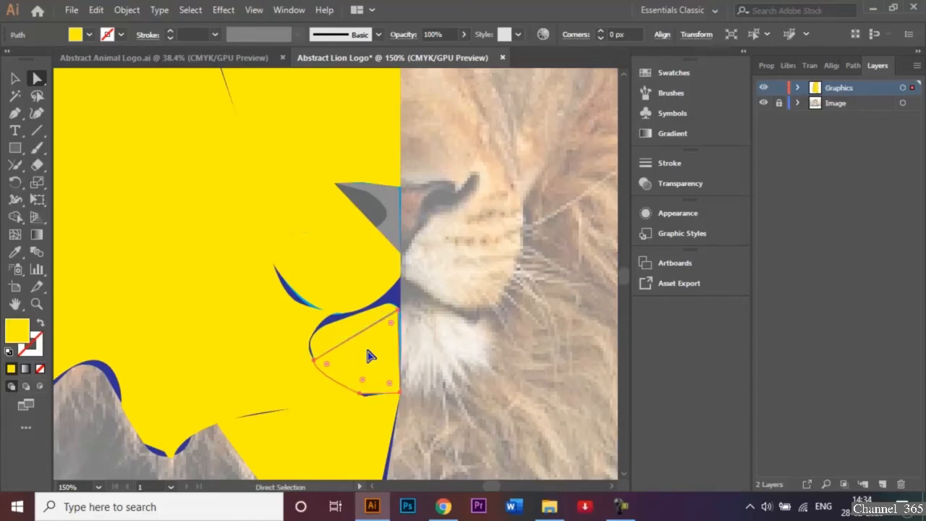
Step: Adjust the lower chin piece's upper inner and outer anchors to close the thin blue gap below the upper chin piece
key("ctrl+equal")
key("ctrl+equal")
key("ctrl+equal")
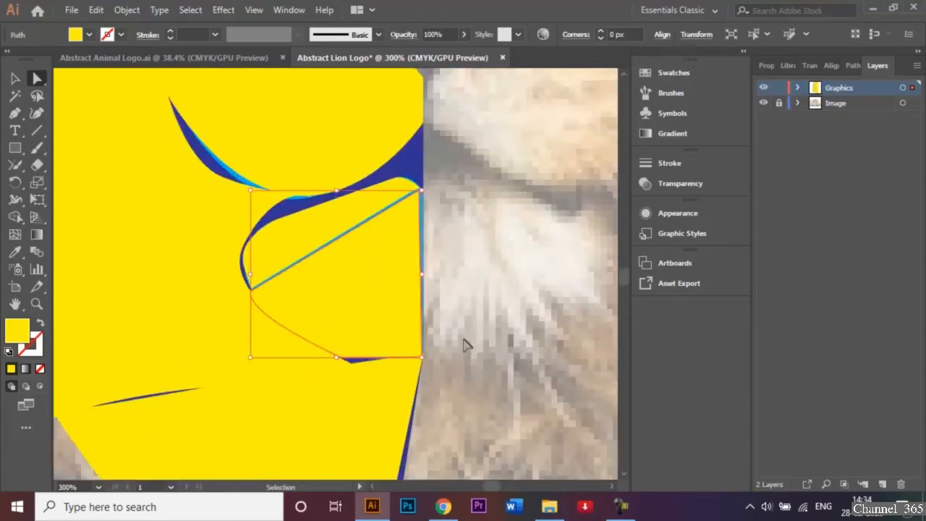
mouse_move(447, 152)
left_mouse_down()
mouse_move(450, 167)
mouse_move(449, 157)
left_mouse_up()
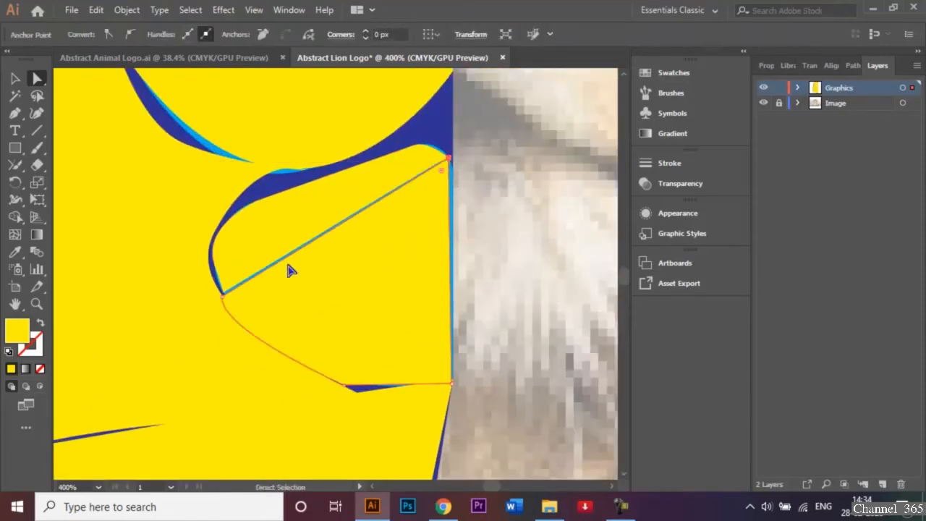
left_click_drag(226, 300, 225, 293)
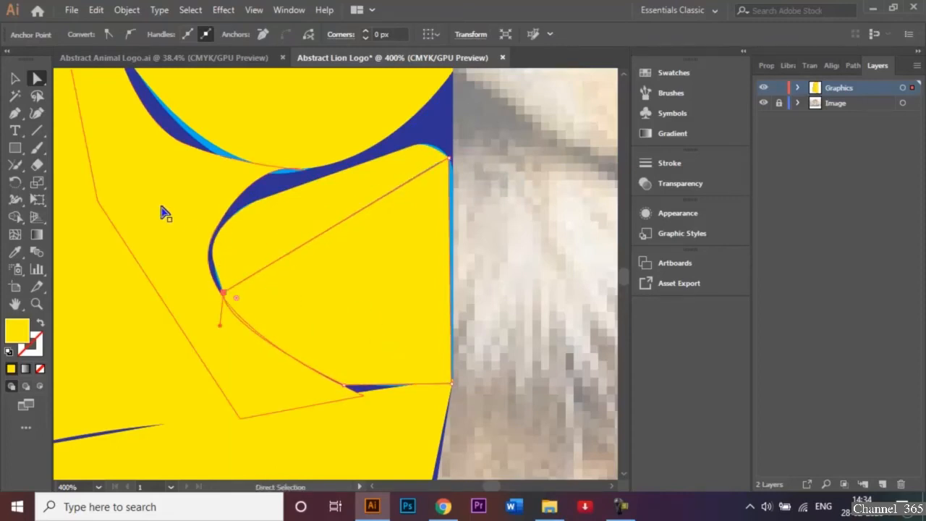
left_click(15, 78)
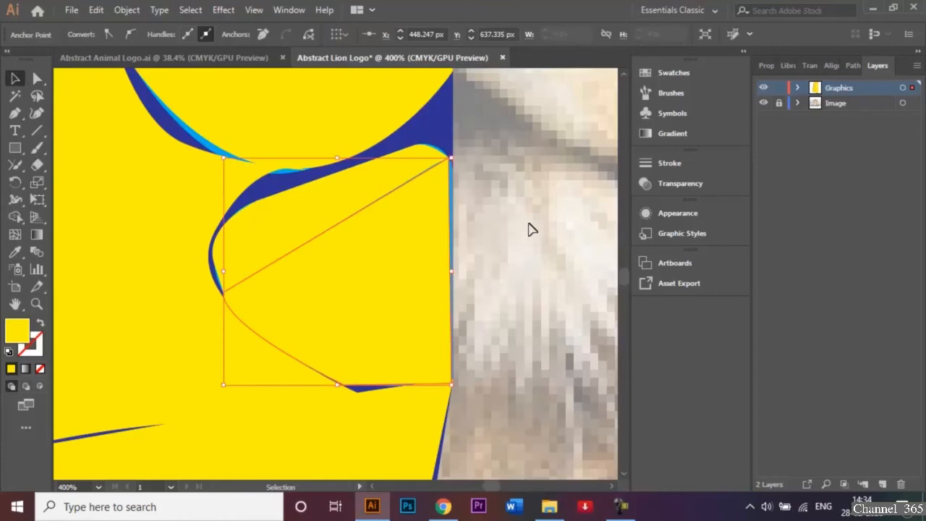
left_click(530, 228)
left_click(440, 224)
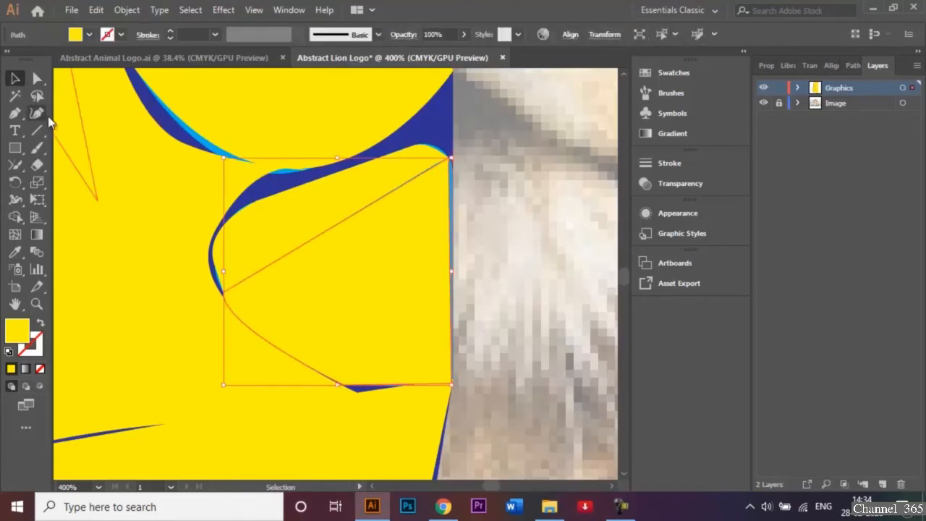
Step: Bend the lower chin piece's straight inner edge slightly outward with the Anchor Point tool to cover the blue sliver along the centre line
left_click(15, 113)
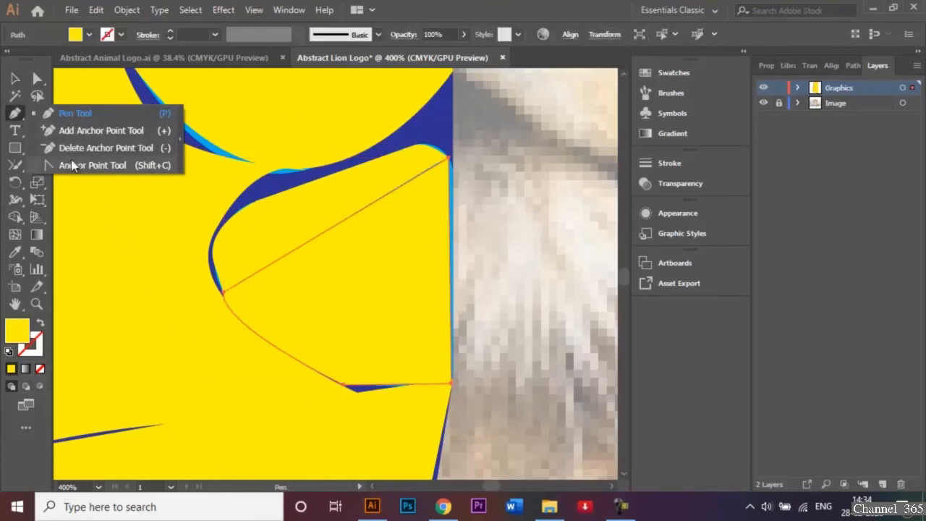
left_click(73, 165)
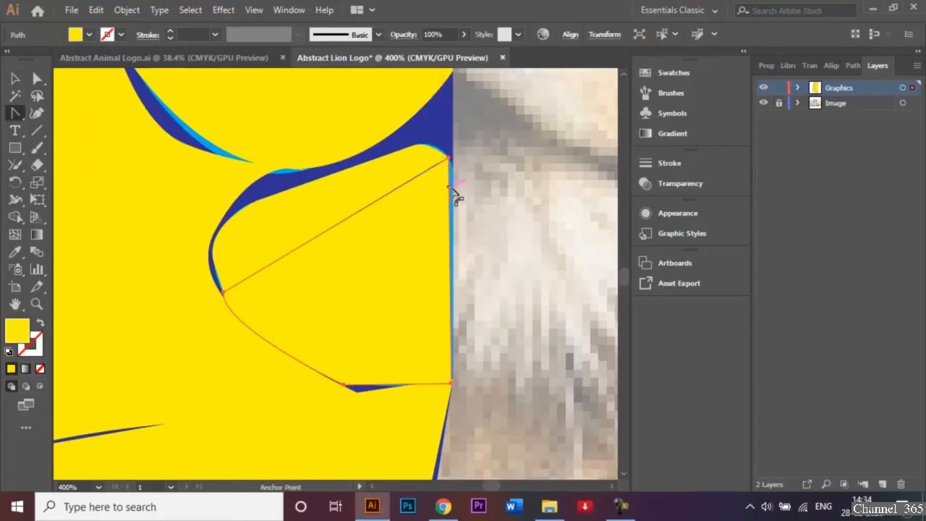
left_click_drag(448, 187, 454, 194)
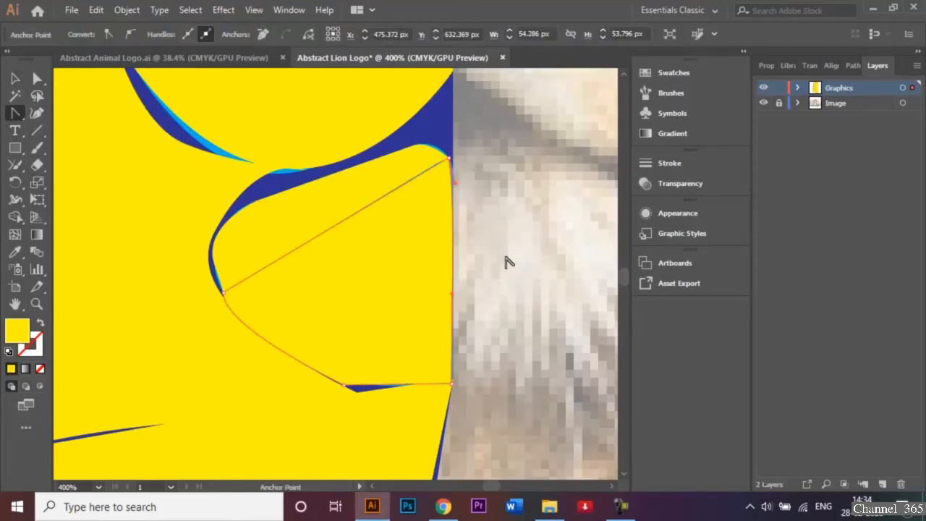
left_click(16, 78)
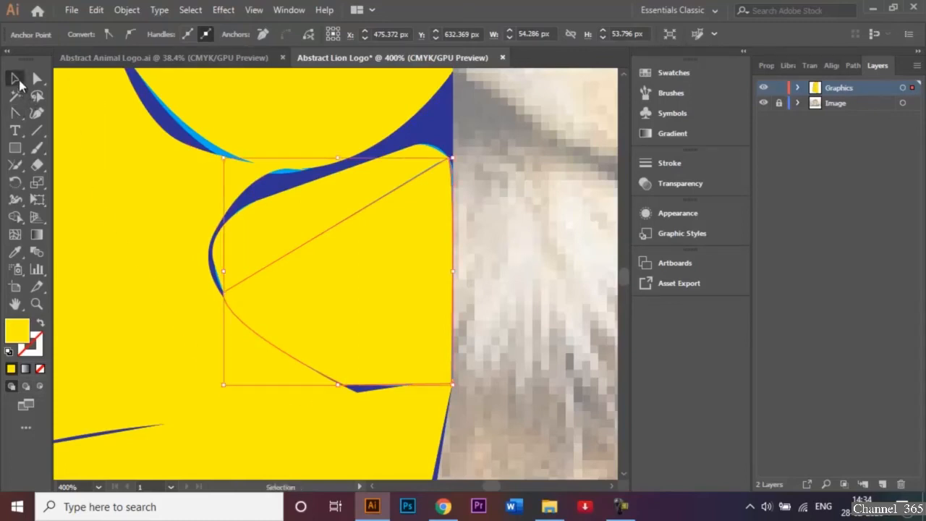
left_click(513, 329)
key("ctrl+0")
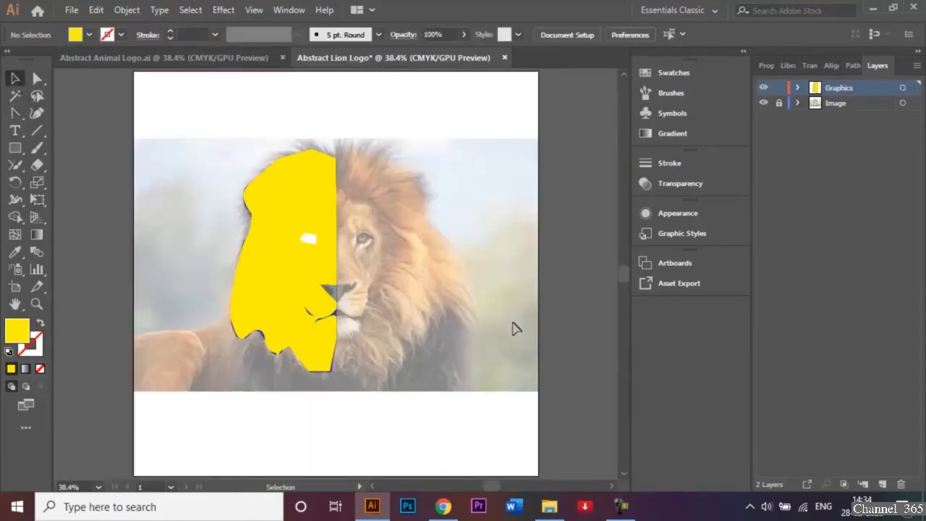
Step: Change the fill of the dark blue half-head silhouette behind the yellow pieces to the darkest brown swatch
left_click(340, 173)
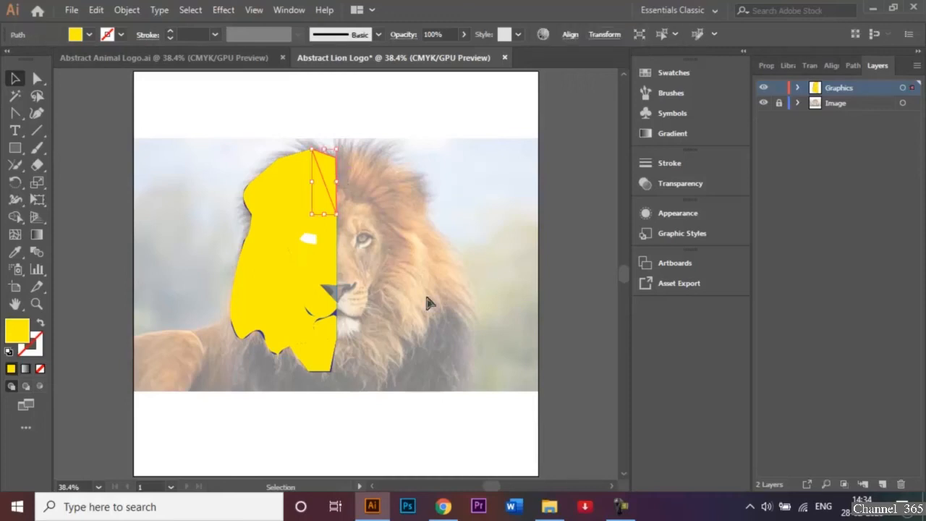
key("ctrl+equal")
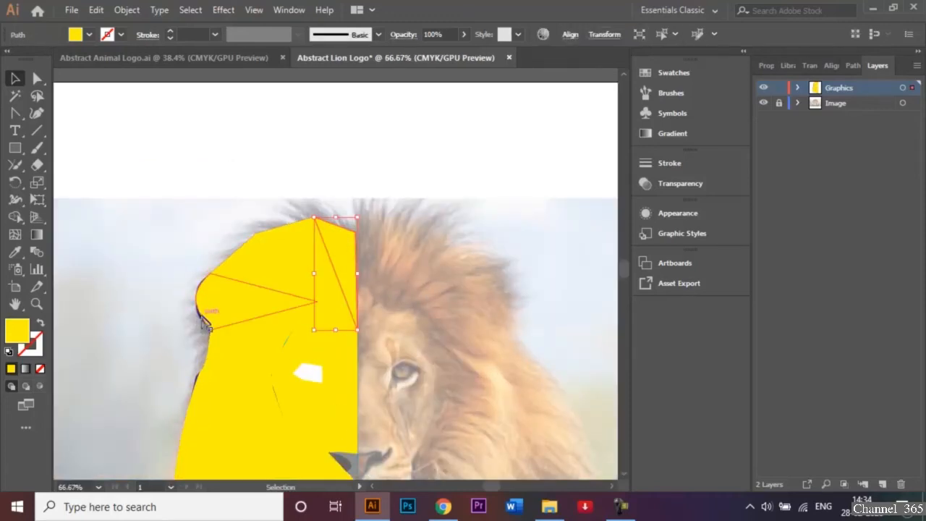
left_click(199, 316)
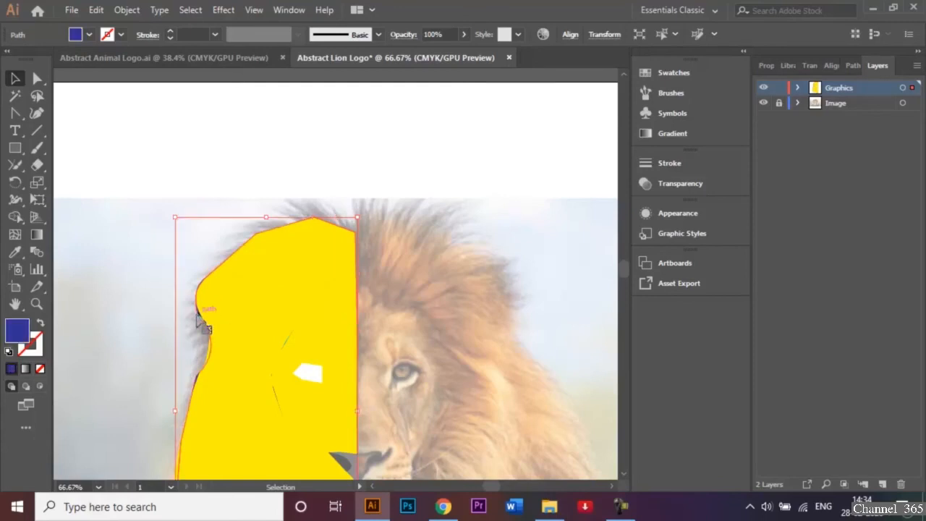
left_click(89, 35)
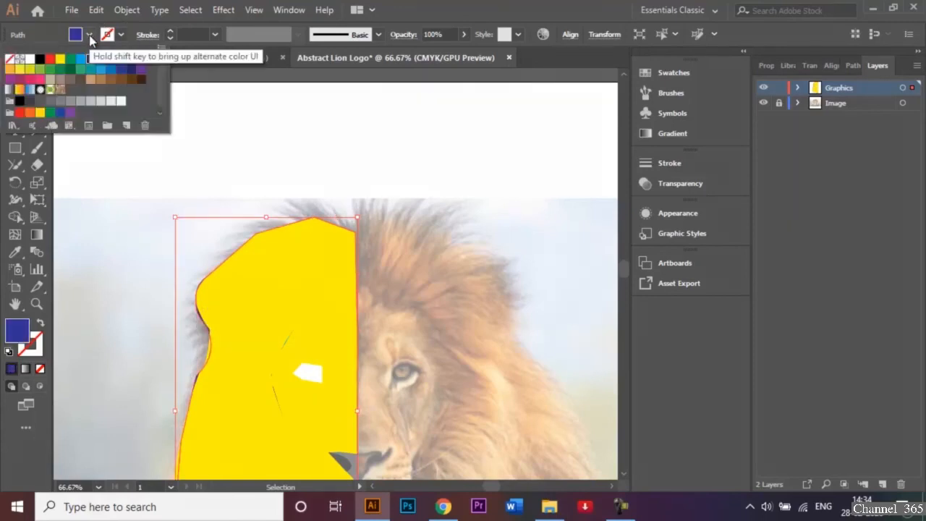
left_click(142, 80)
left_click(382, 206)
left_click(382, 206)
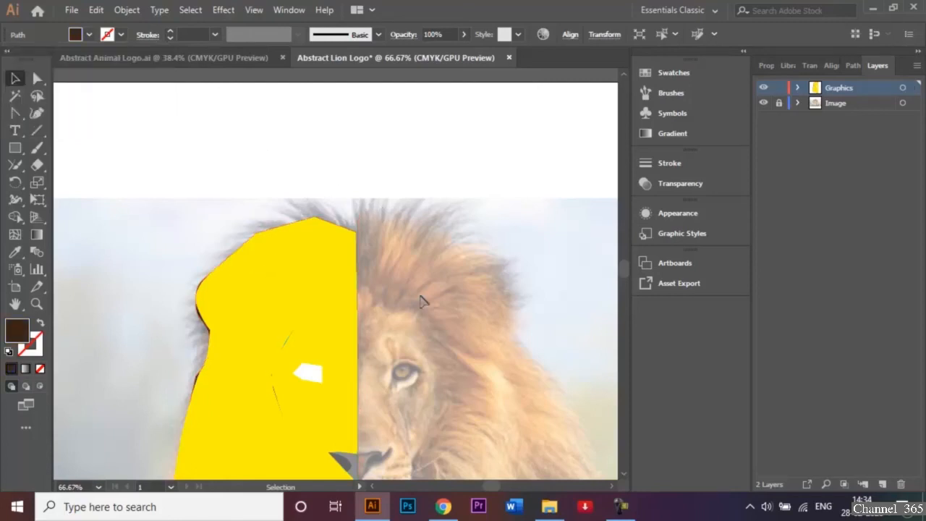
Step: Fill the upper and lower chin pieces with the medium brown swatch C=30 M=50 Y=75 K=10
scroll(626, 478, "down", 5)
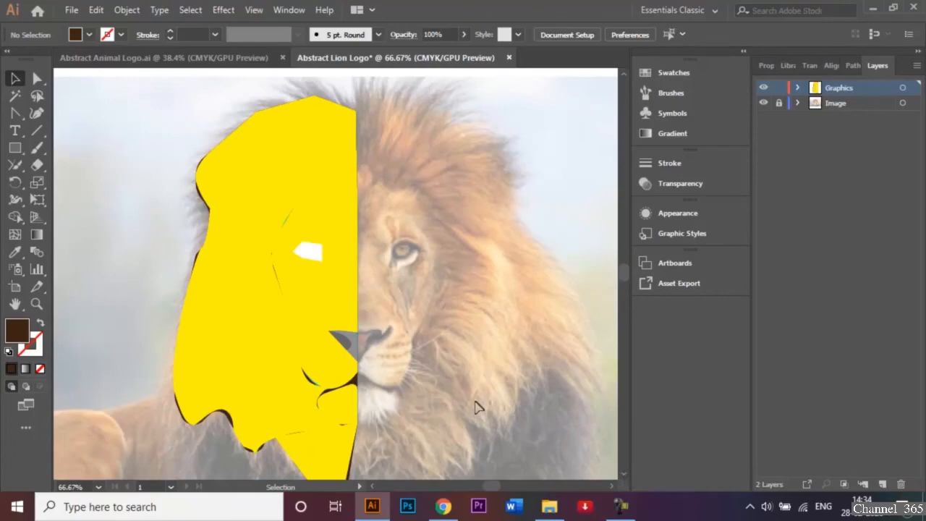
scroll(626, 478, "down", 1)
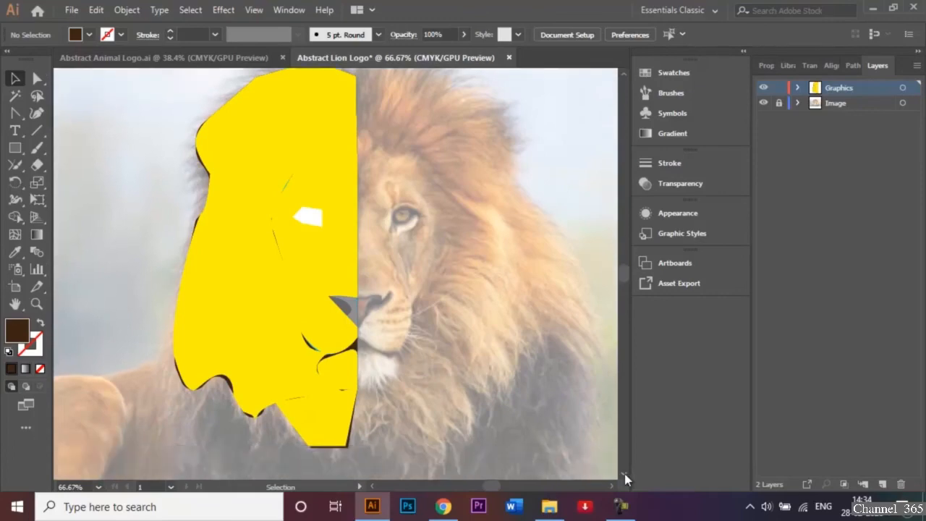
left_click(344, 378)
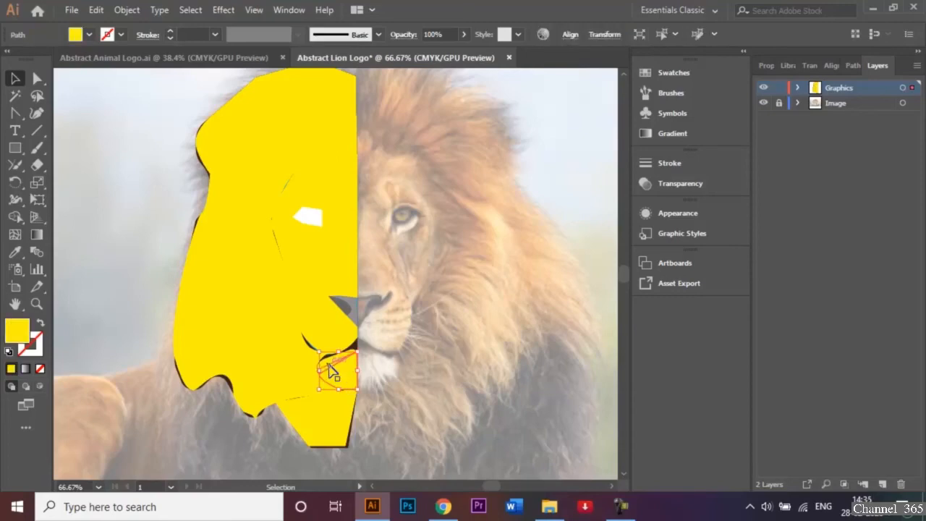
left_click(328, 362, "shift")
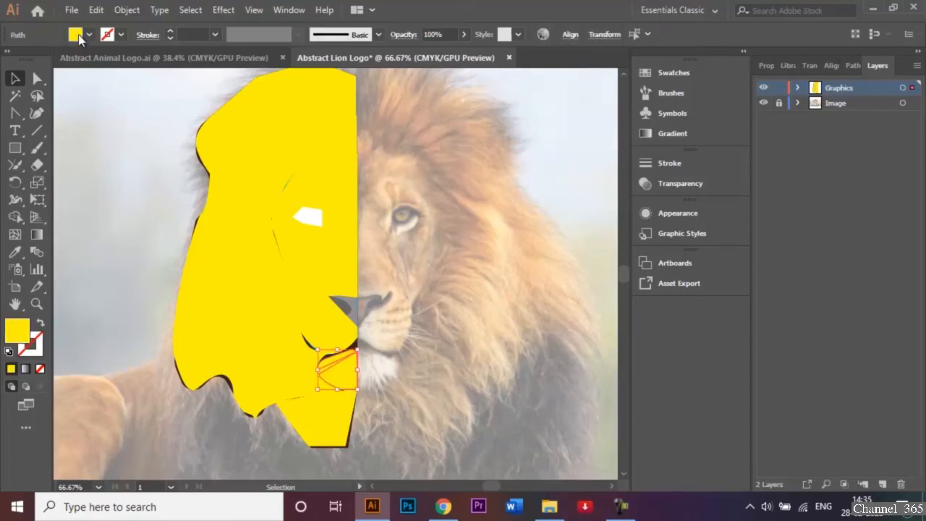
left_click(89, 34)
left_click(101, 87)
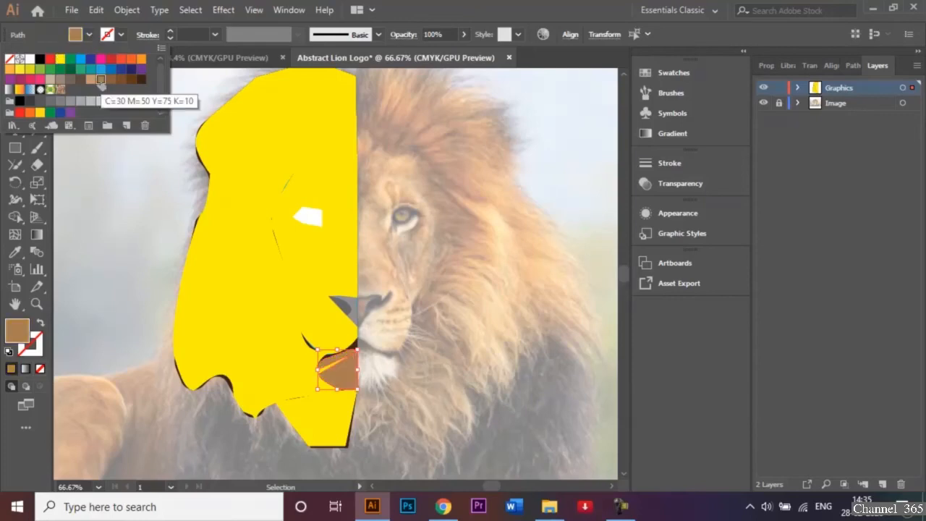
left_click(118, 324)
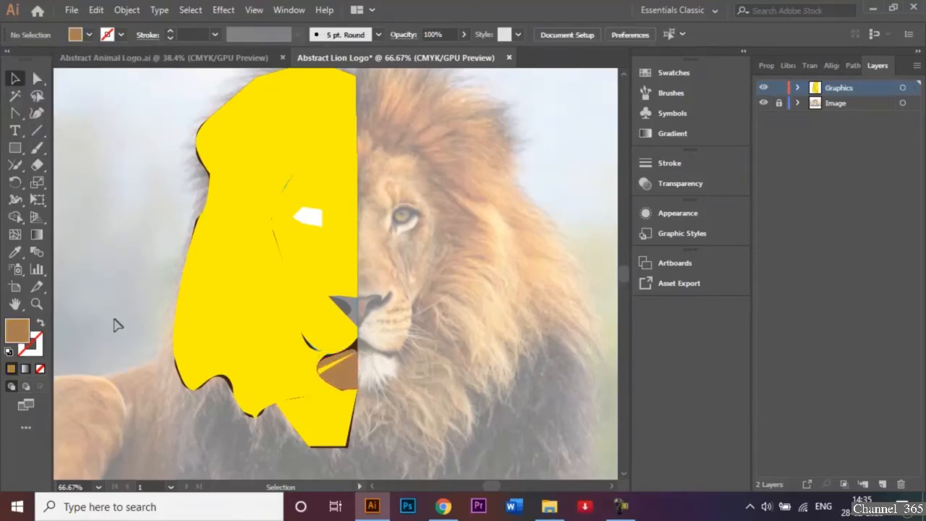
Step: Fill the thin yellow triangle between the two chin pieces with a light tan brown
left_click(332, 363)
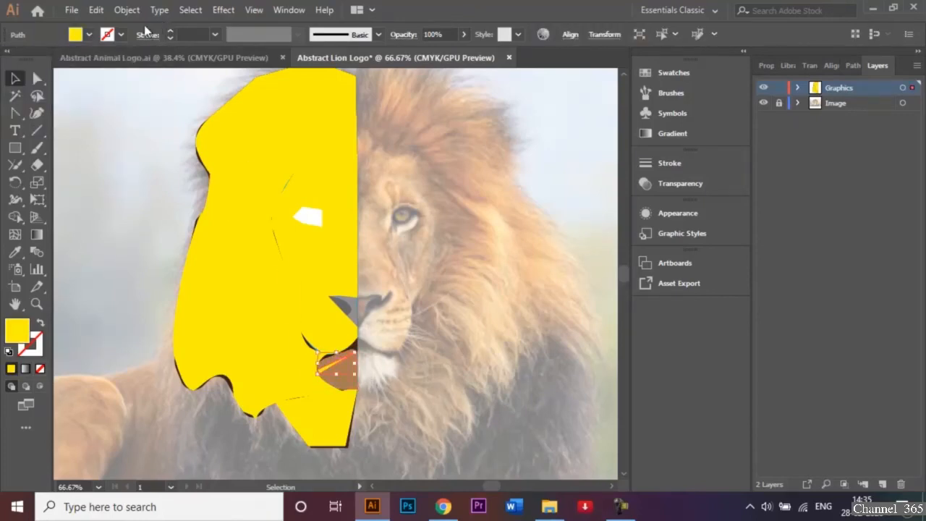
left_click(90, 35)
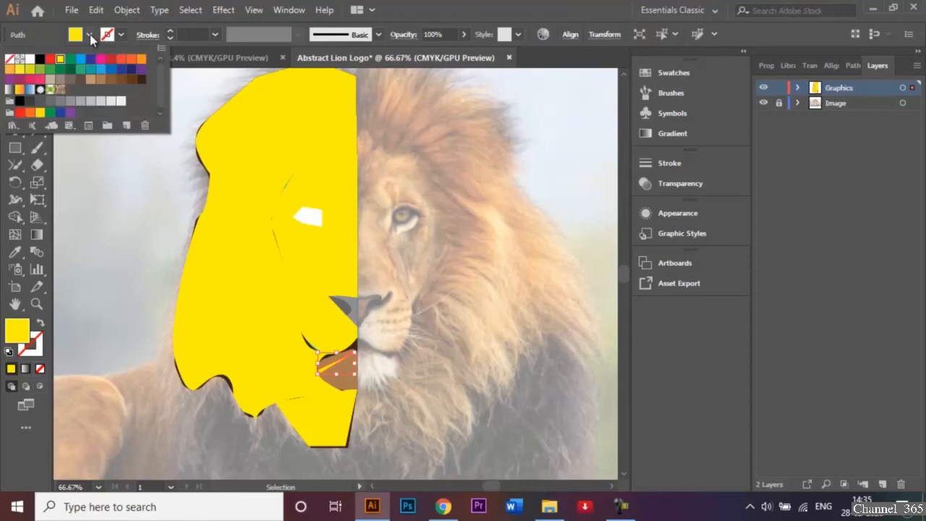
left_click(103, 88)
left_click(119, 286)
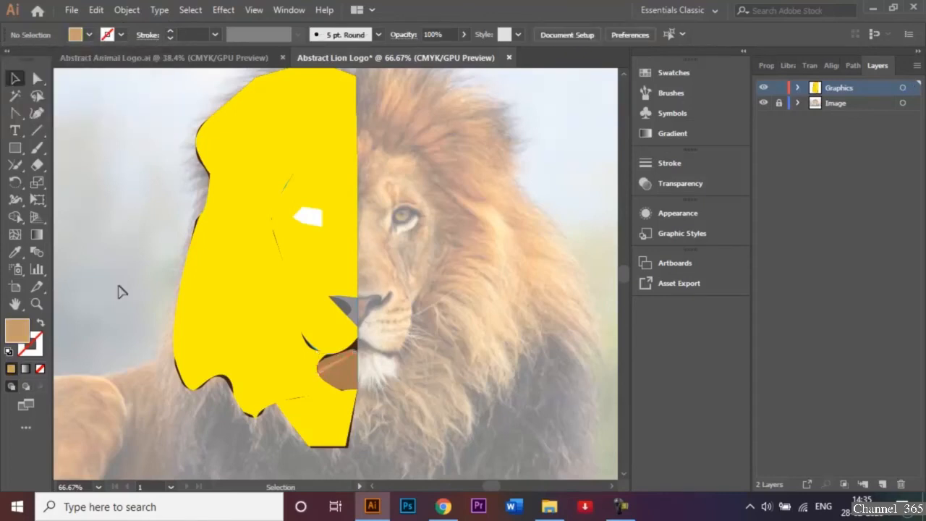
left_click(345, 116)
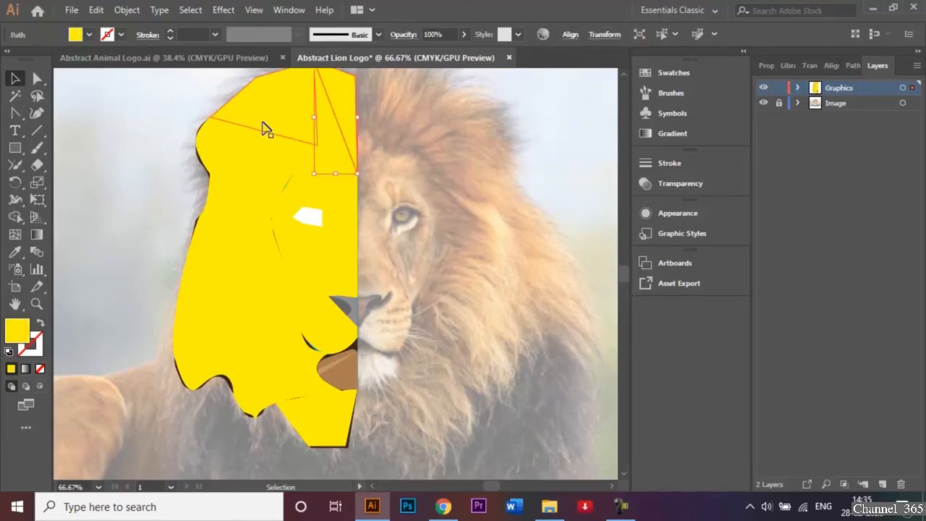
left_click(227, 198, "shift")
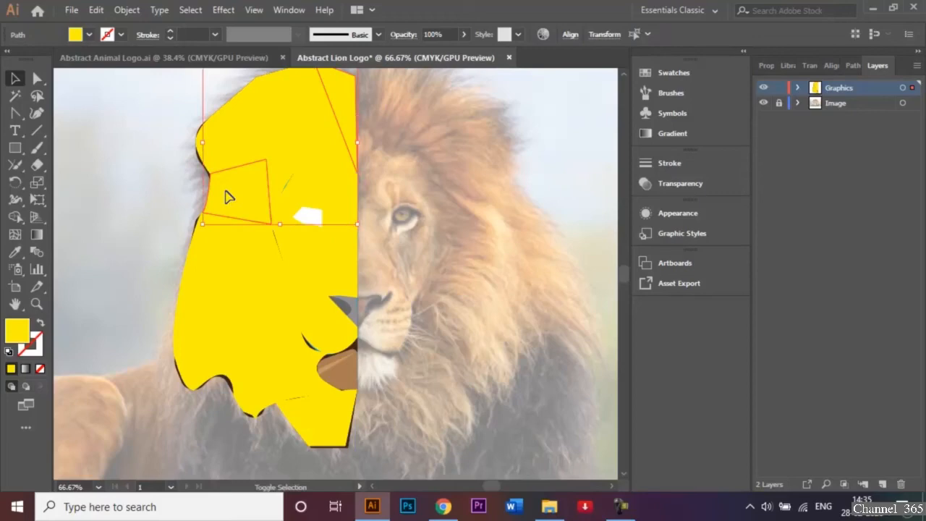
left_click(220, 340, "shift")
left_click(323, 424, "shift")
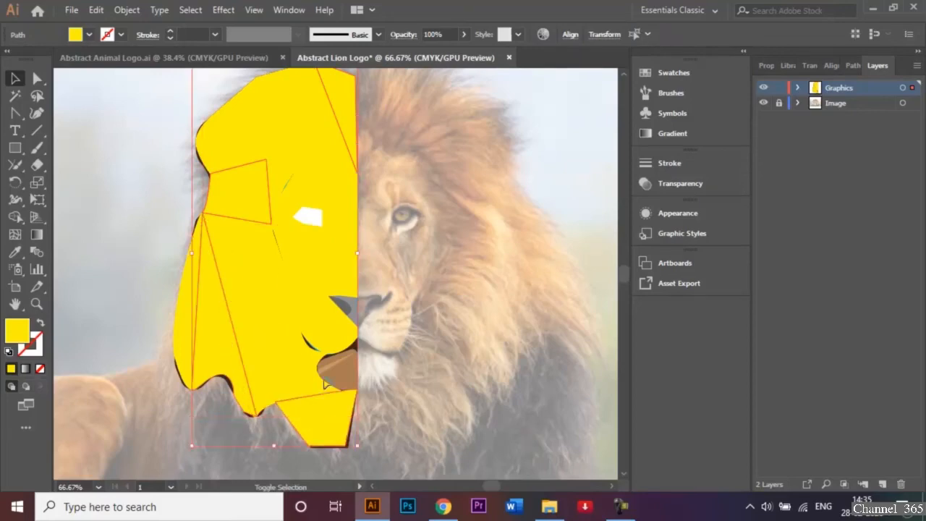
left_click(271, 268, "shift")
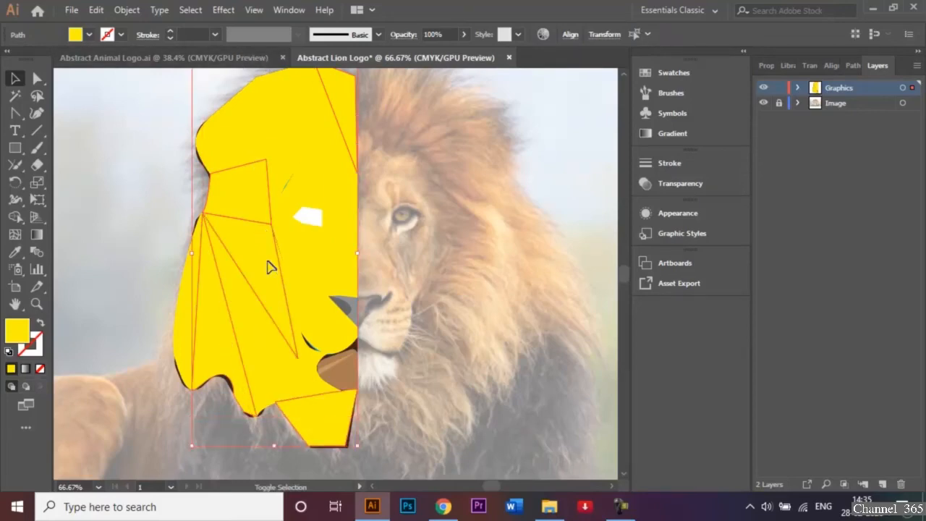
left_click(131, 194)
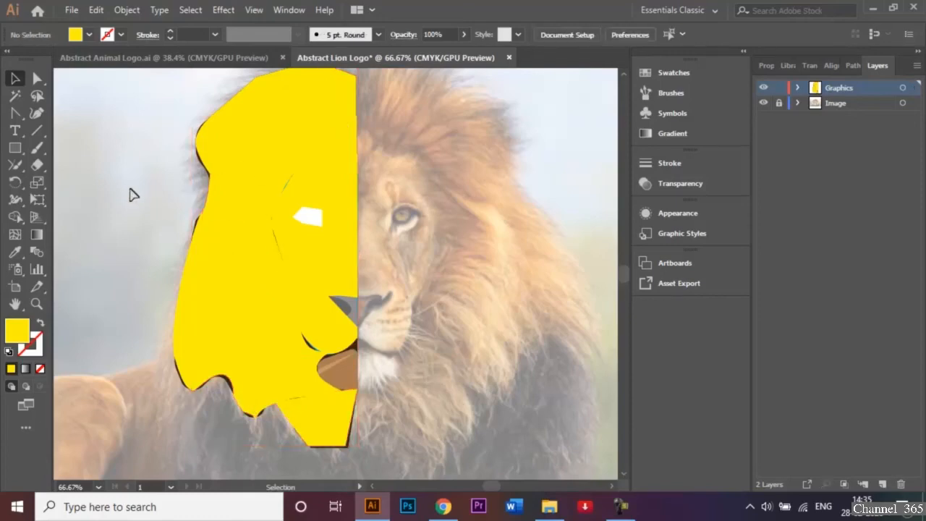
Step: Fill the mane piece beside the eye, the outer lower mane strip, the piece below the chin and the narrow forehead wedge with dark brown
left_click(248, 192)
left_click(188, 316, "shift")
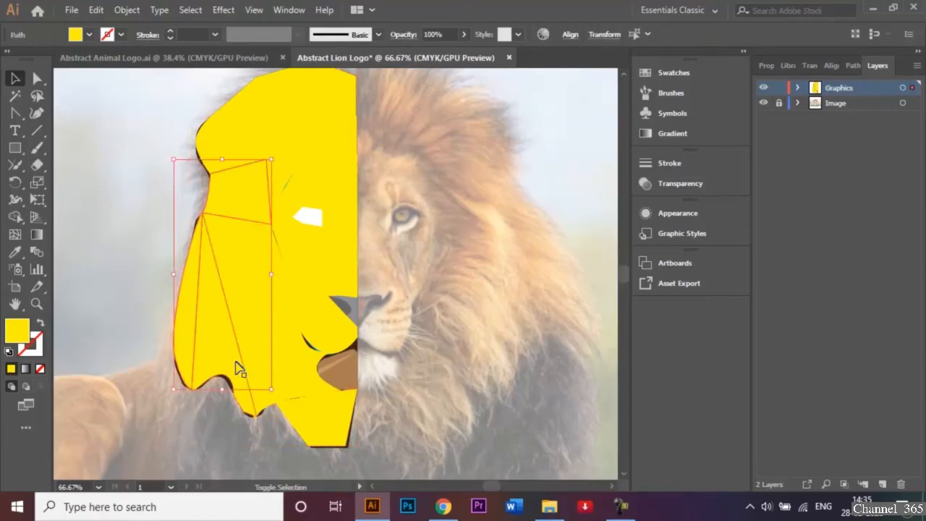
left_click(302, 416, "shift")
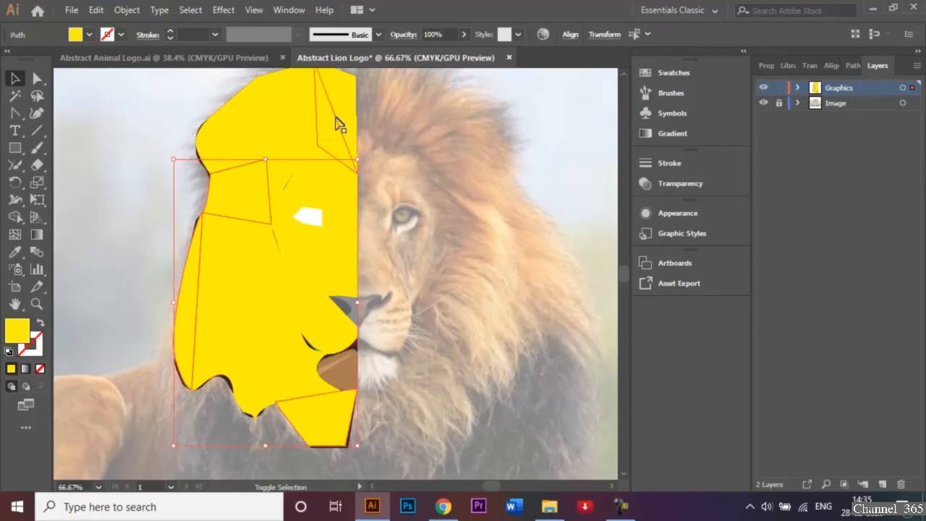
left_click(333, 128, "shift")
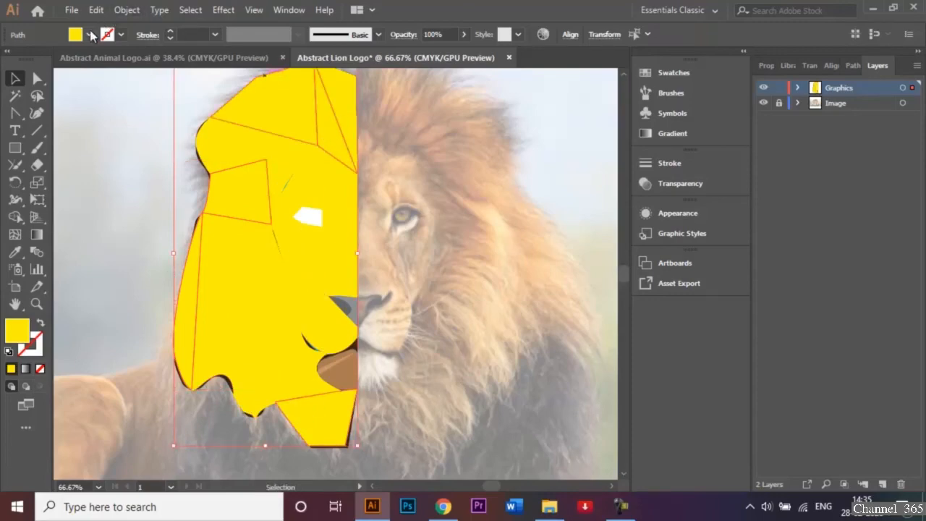
left_click(89, 34)
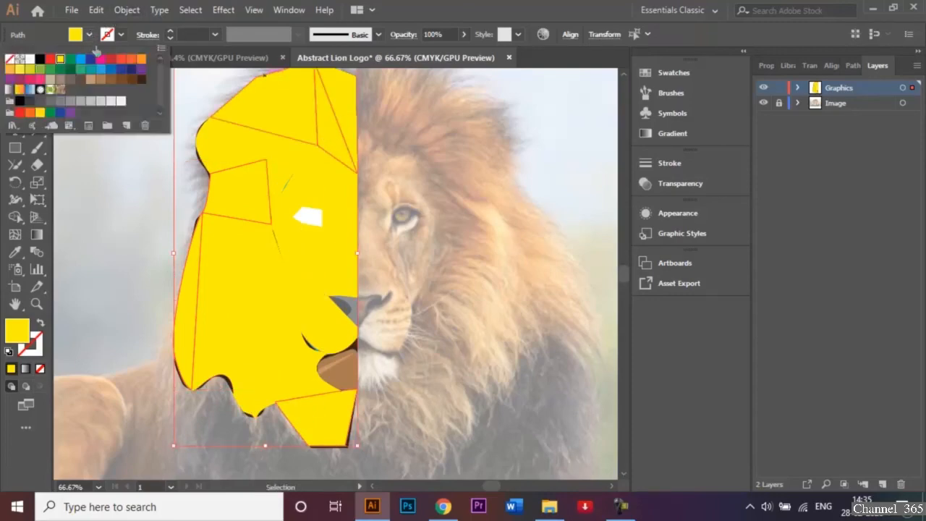
left_click(121, 79)
left_click(116, 213)
left_click(110, 241)
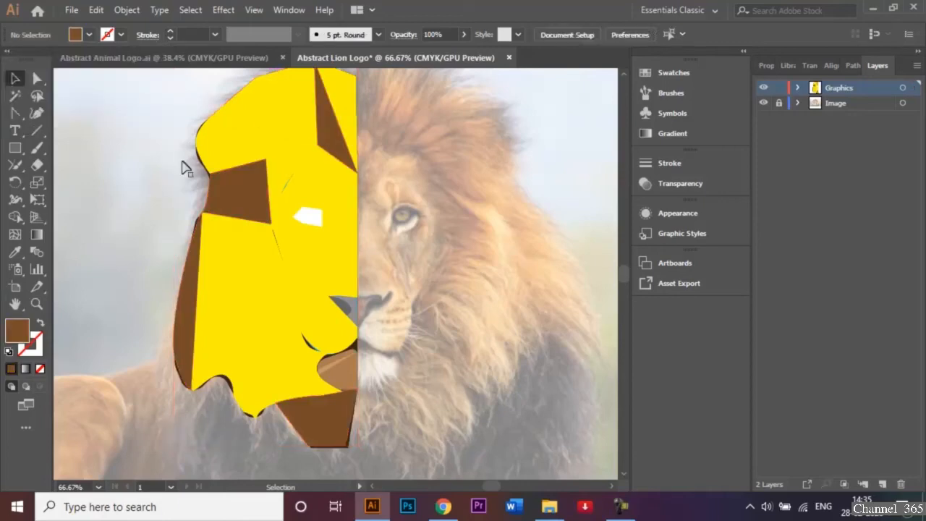
Step: Fill the outer upper mane wedge, the forehead triangle at the centre line and the narrow cheek strip with the chin's medium brown
left_click(225, 135)
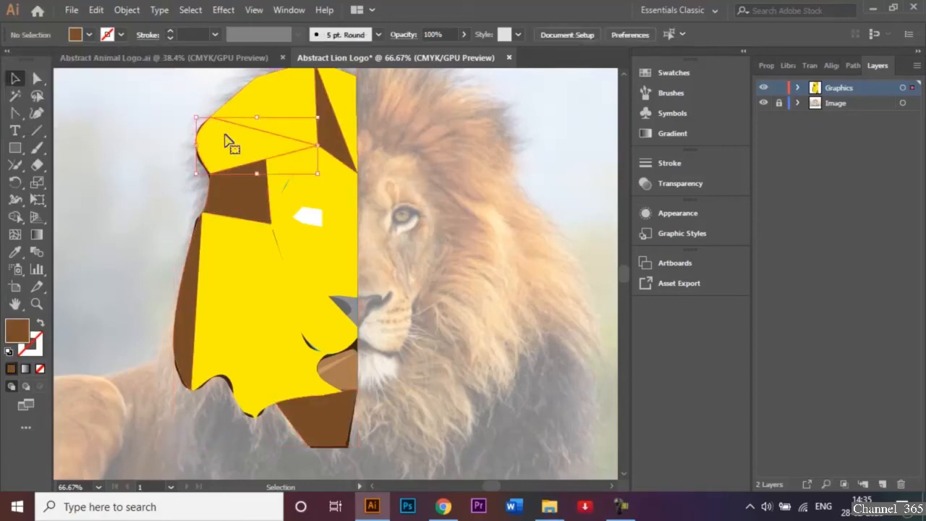
left_click(350, 96, "shift")
left_click_drag(305, 343, 310, 376)
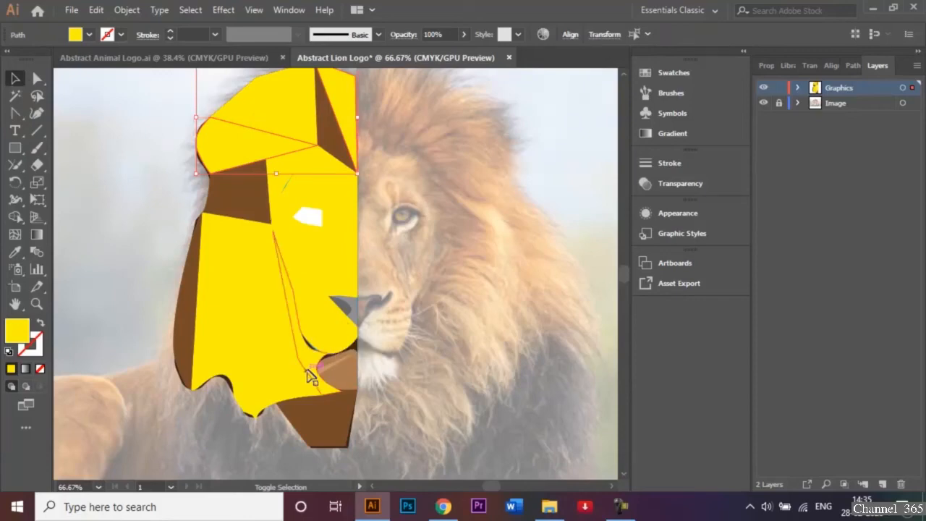
left_click(307, 372, "shift")
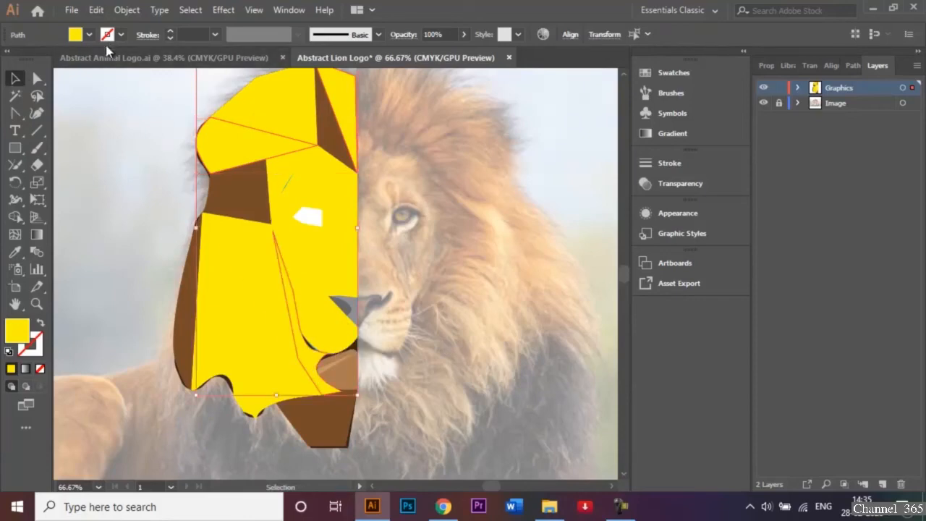
left_click(89, 35)
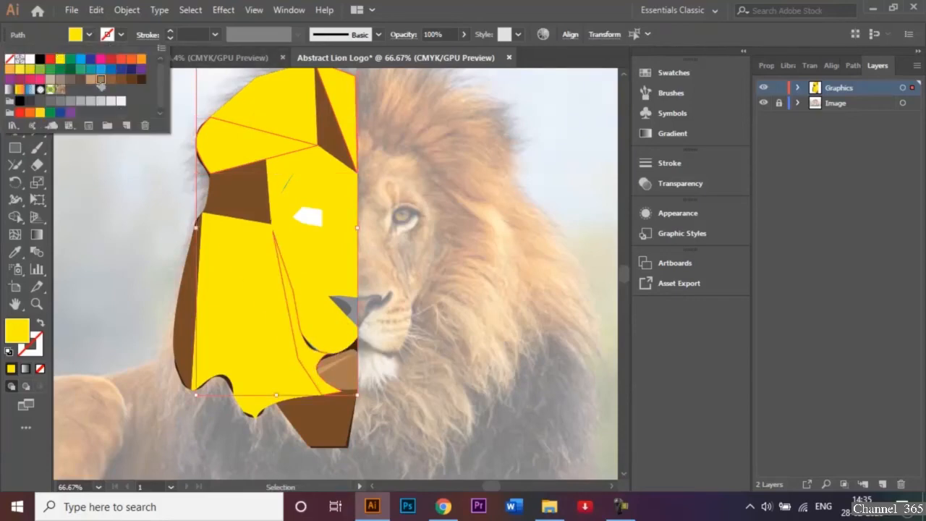
left_click(101, 79)
left_click(119, 230)
left_click(140, 192)
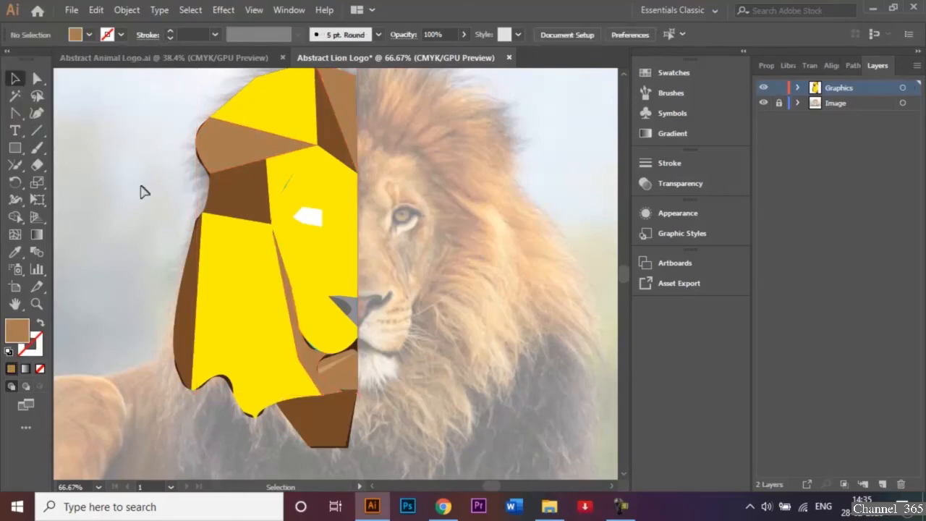
Step: Fill the large upper mane piece and the triangular mane piece beside the cheek with light tan brown
left_click(264, 109)
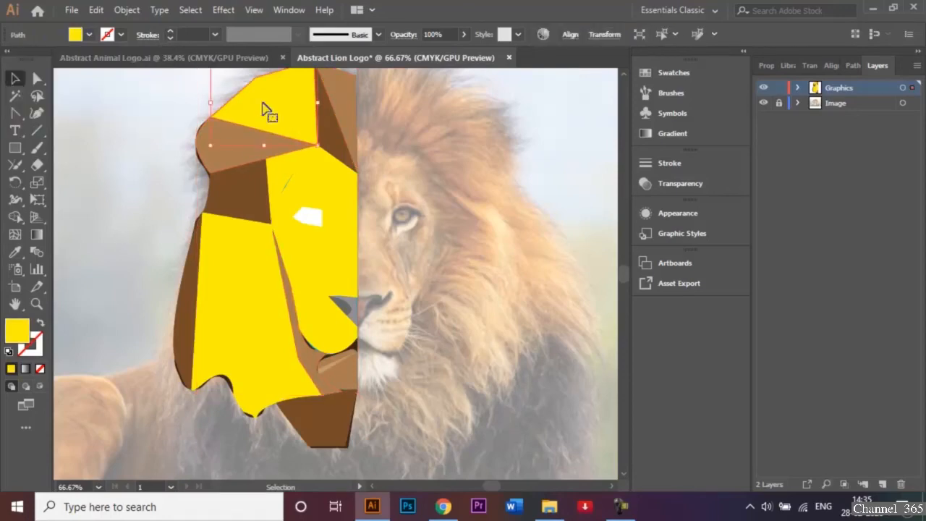
left_click(239, 242, "shift")
key("shift")
key("shift")
key("shift")
key("shift")
key("shift")
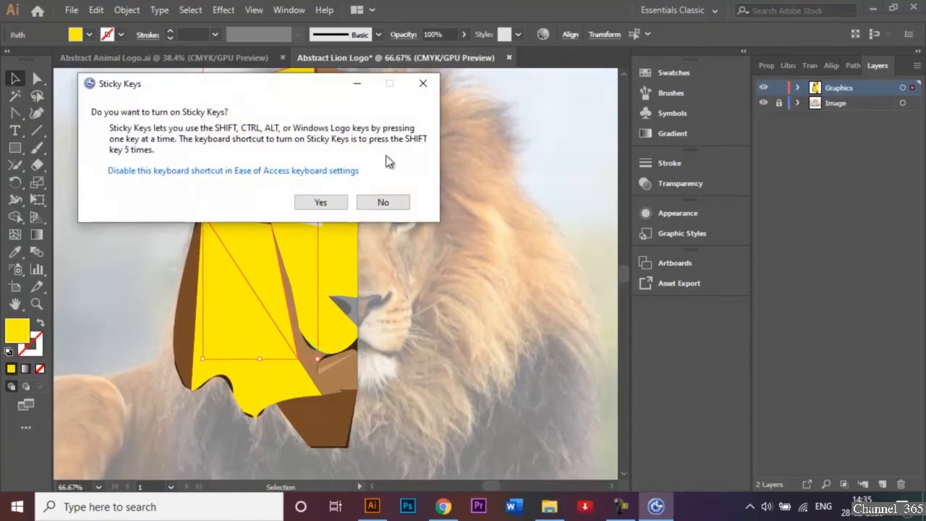
left_click(383, 201)
left_click(89, 34)
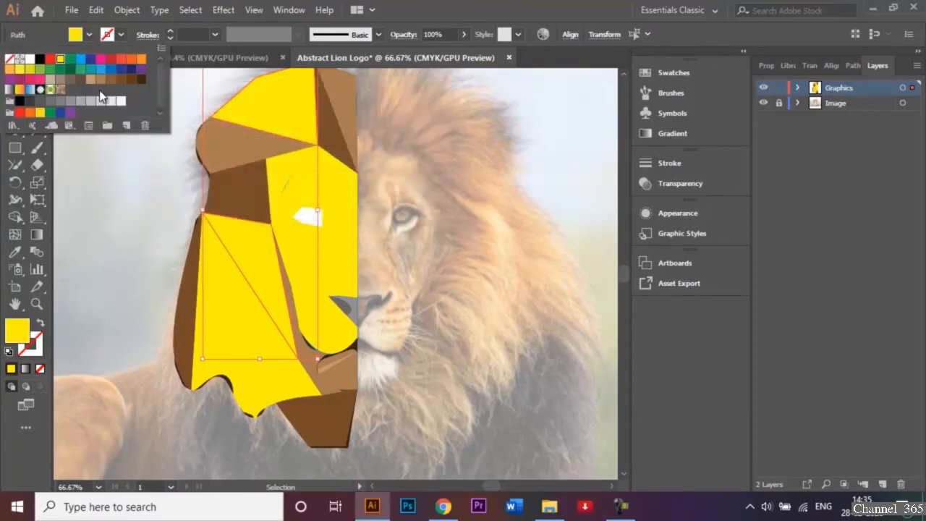
left_click(91, 79)
left_click(103, 218)
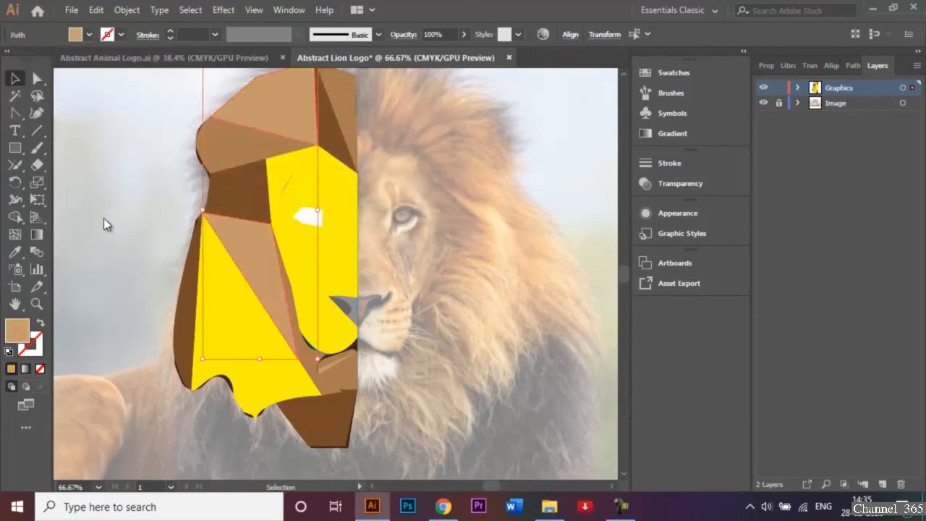
left_click(102, 221)
Step: Fill the narrow piece beside the brow and the wavy-bottomed outer lower mane wedge with the darkest brown swatch
left_click(285, 173)
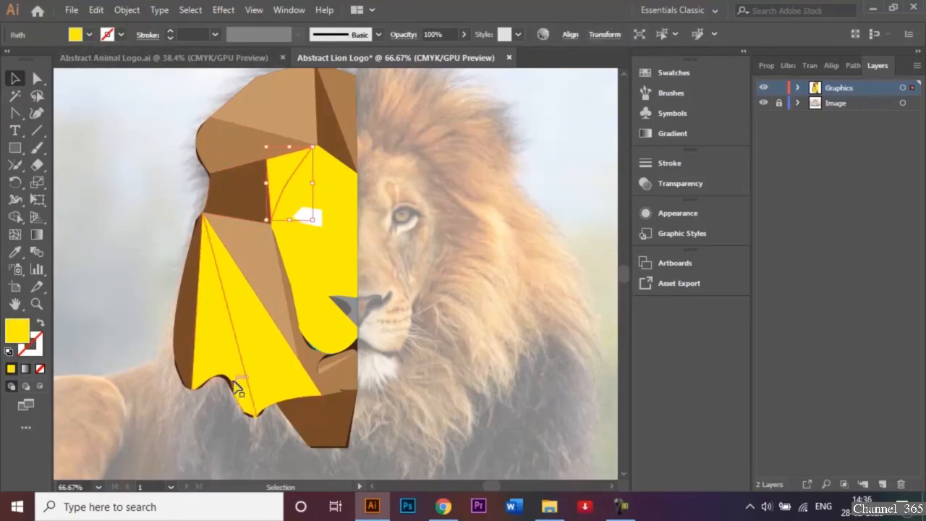
left_click(217, 335, "shift")
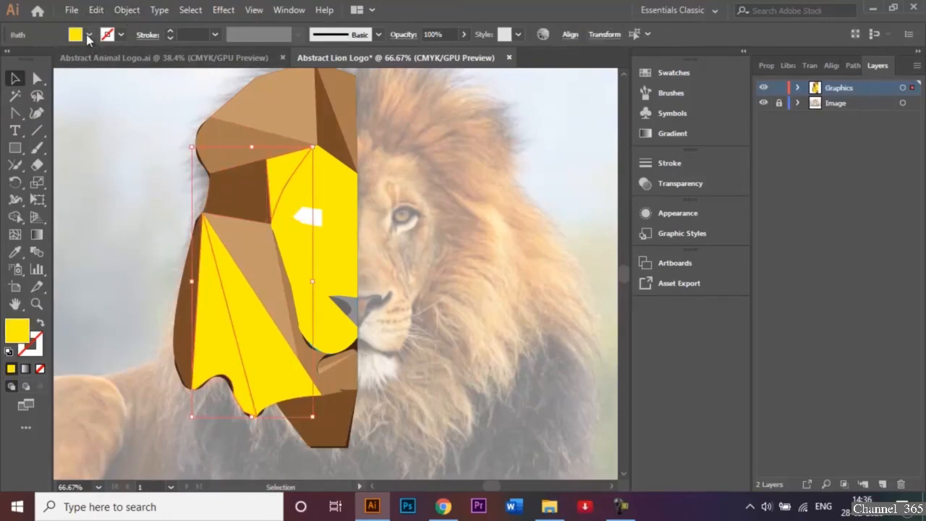
left_click(88, 34)
left_click(141, 79)
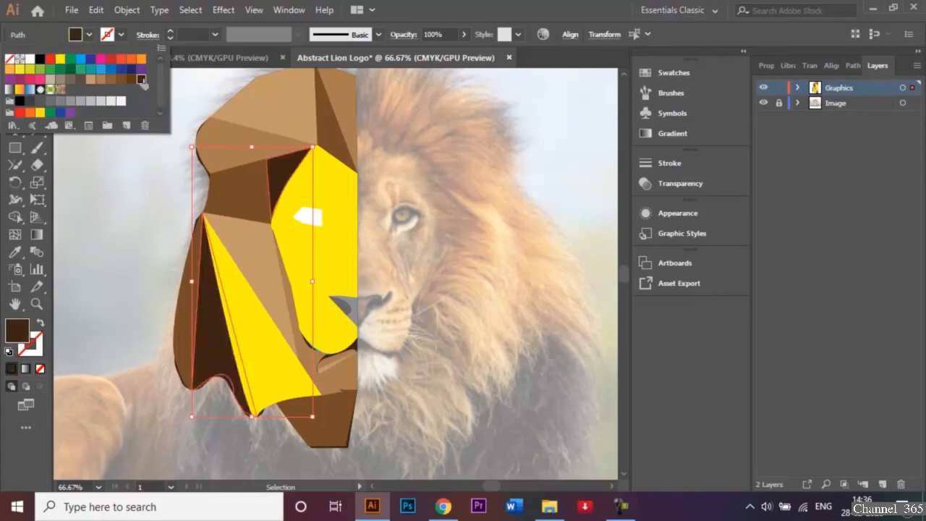
left_click(102, 254)
left_click(128, 280)
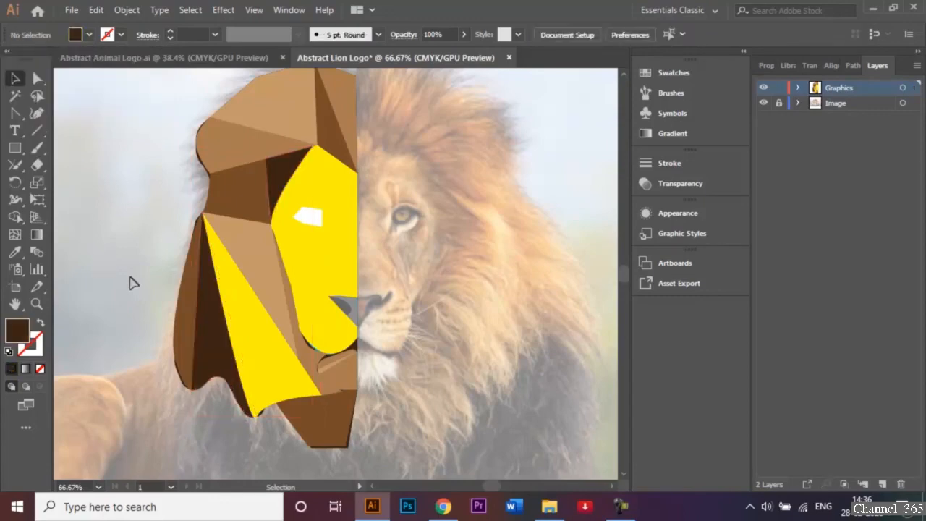
Step: Fill the remaining yellow lower mane piece with the medium brown swatch C=30 M=50 Y=75 K=10
left_click(238, 325)
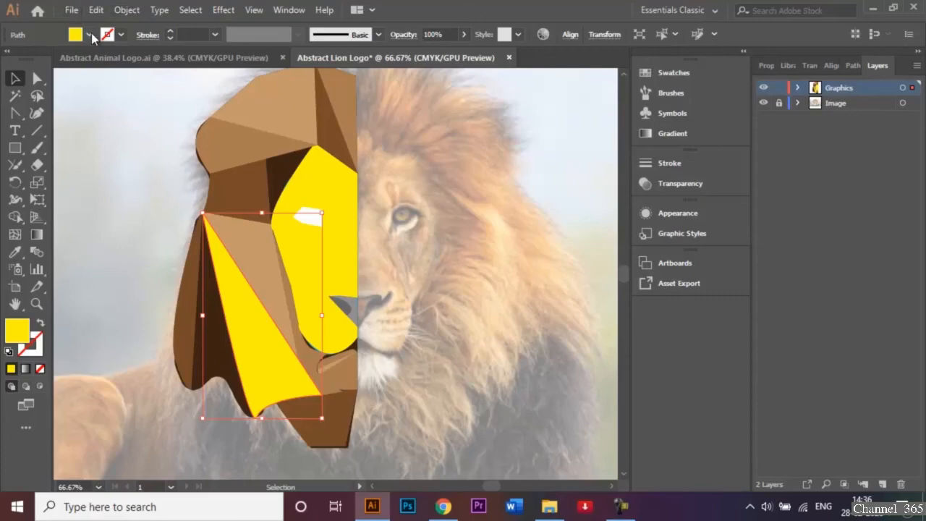
left_click(88, 34)
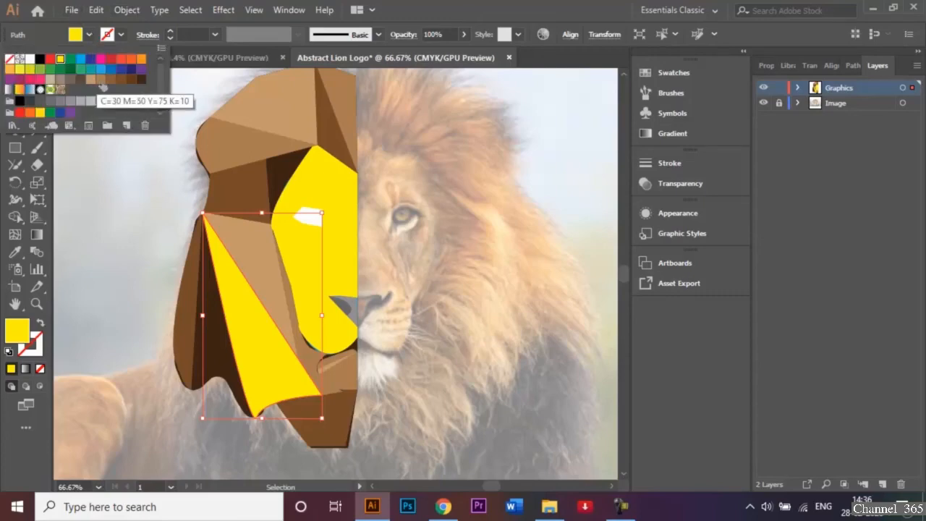
left_click(100, 87)
left_click(116, 255)
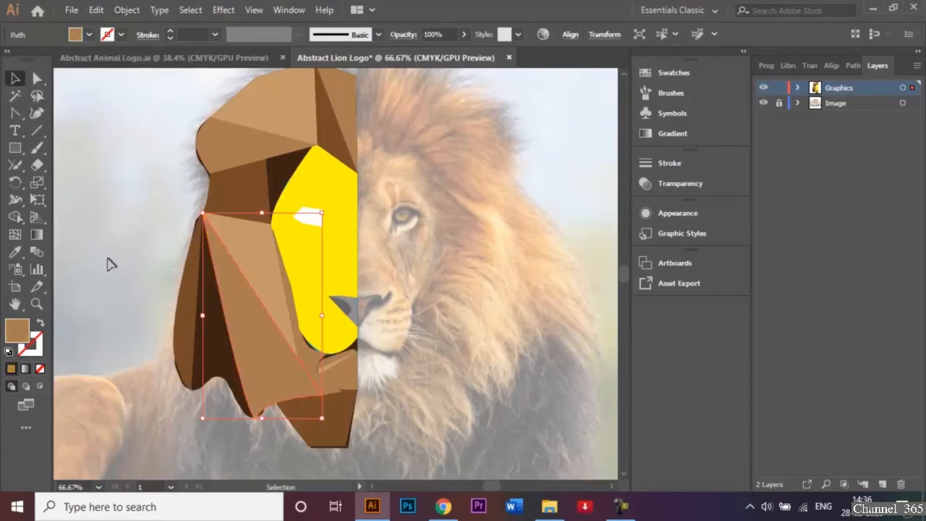
left_click(110, 259)
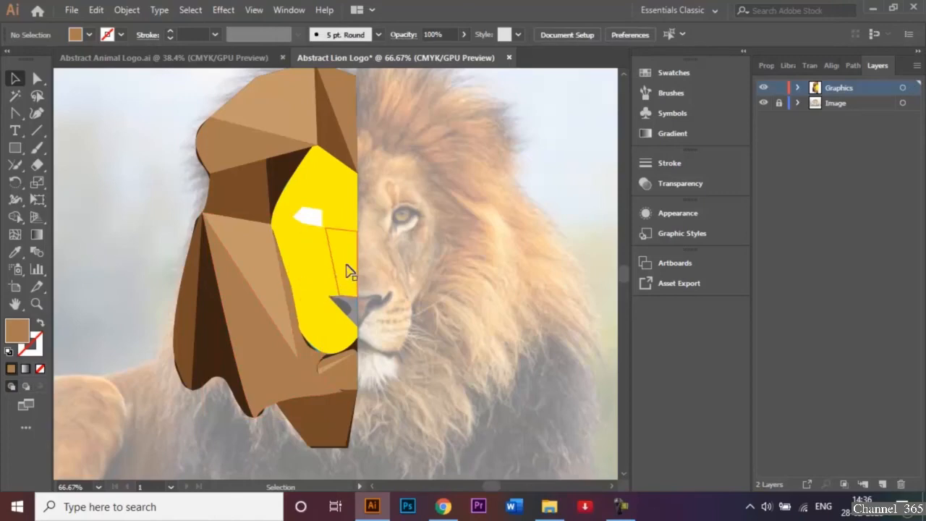
Step: Check the finished Abstract Animal Logo for reference, and fill the inner forehead piece, the cheek triangle and the rounded lower muzzle piece with bright red
left_click(182, 59)
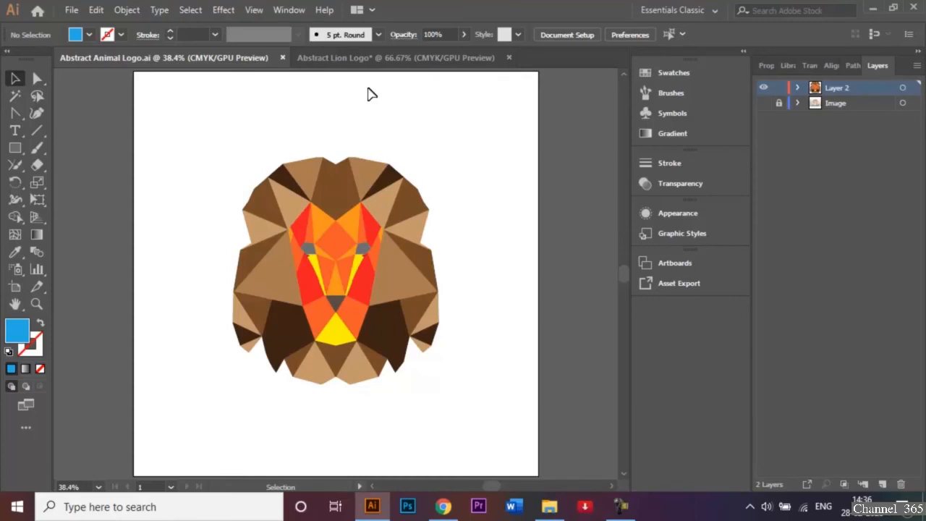
left_click(355, 58)
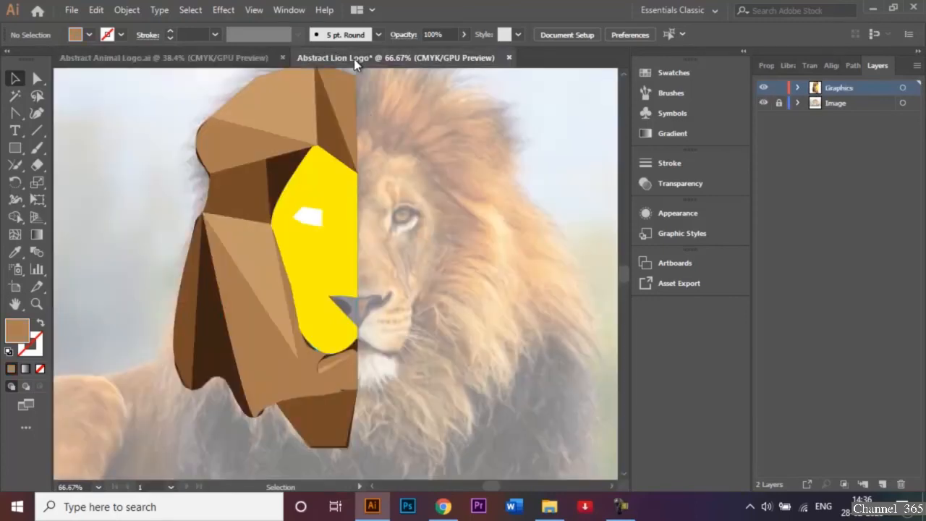
left_click(349, 181)
left_click(317, 278, "shift")
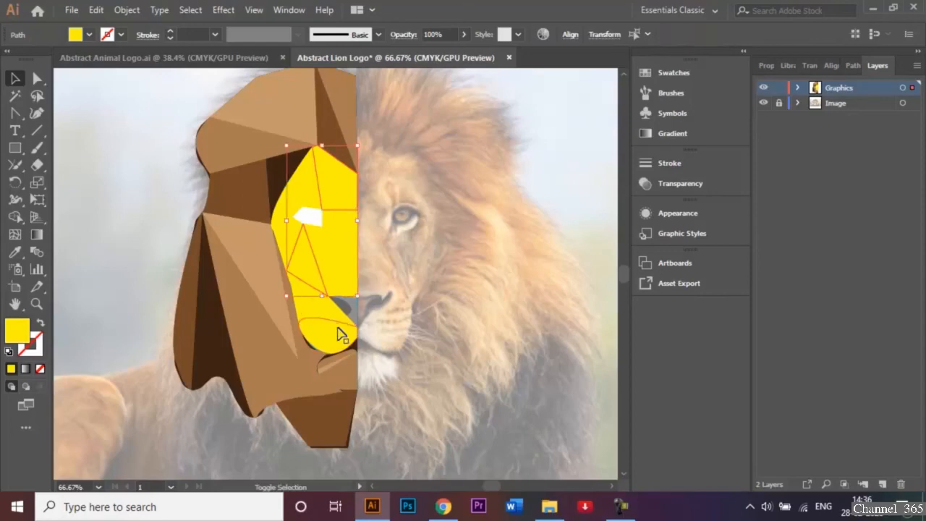
left_click(343, 337, "shift")
left_click(88, 35)
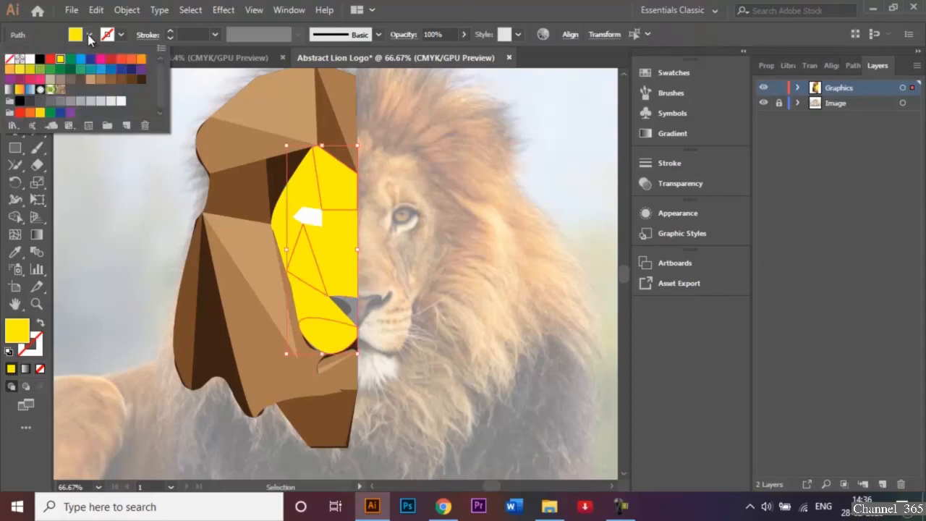
left_click(50, 59)
left_click(101, 249)
left_click(102, 249)
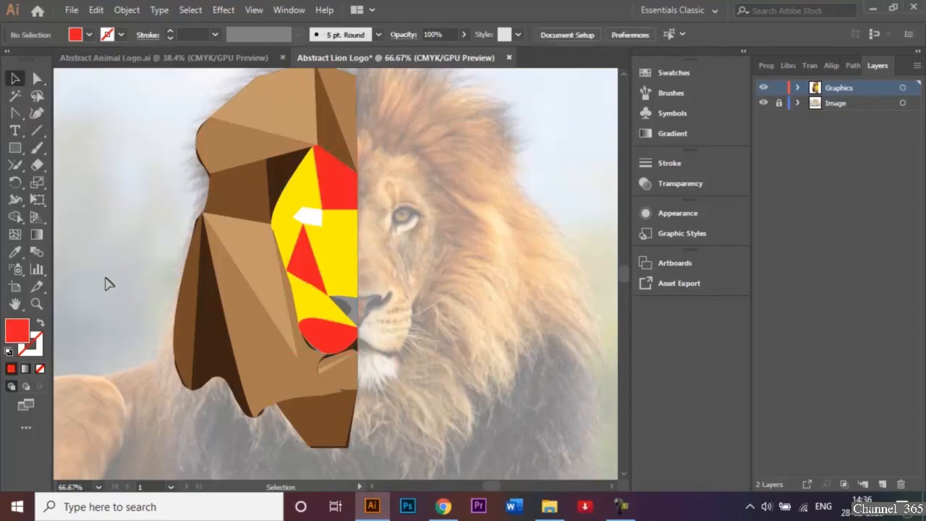
Step: Fill the strip beside the nose bridge and the outer face piece around the eye with orange
left_click(329, 262)
left_click(302, 209)
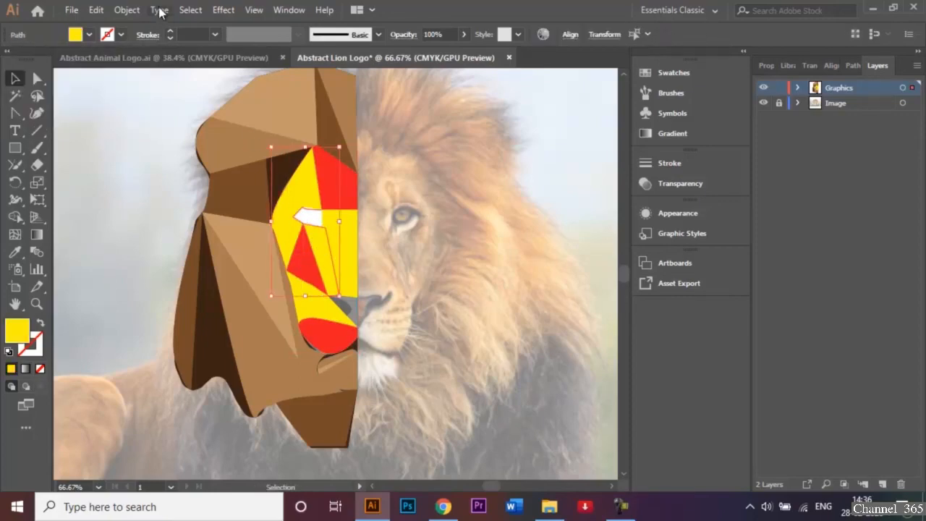
left_click(89, 35)
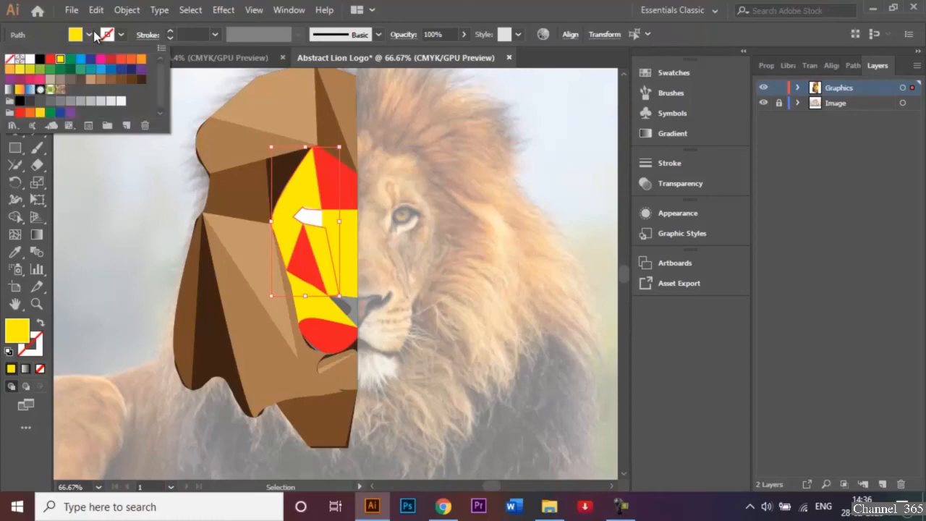
left_click(139, 62)
left_click(96, 230)
left_click(80, 237)
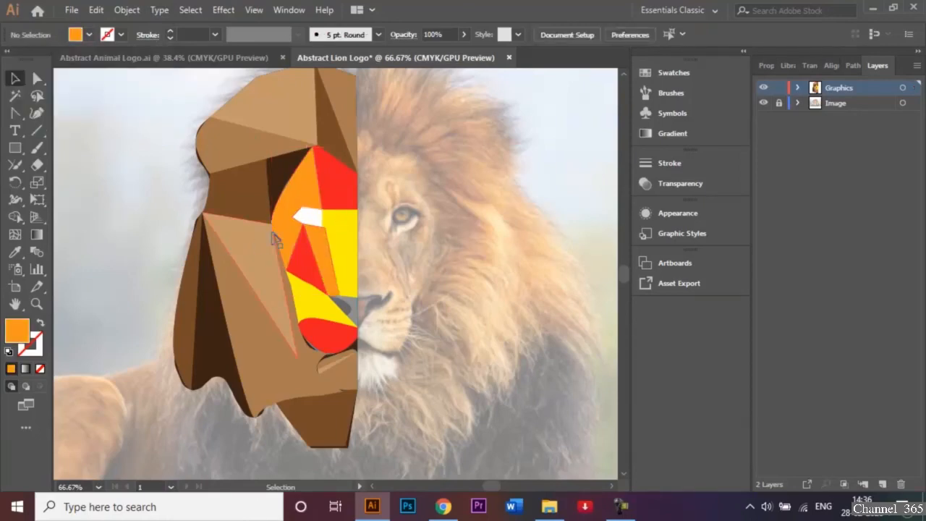
Step: Fill the white eye shape with medium grey and deselect it
left_click(308, 215)
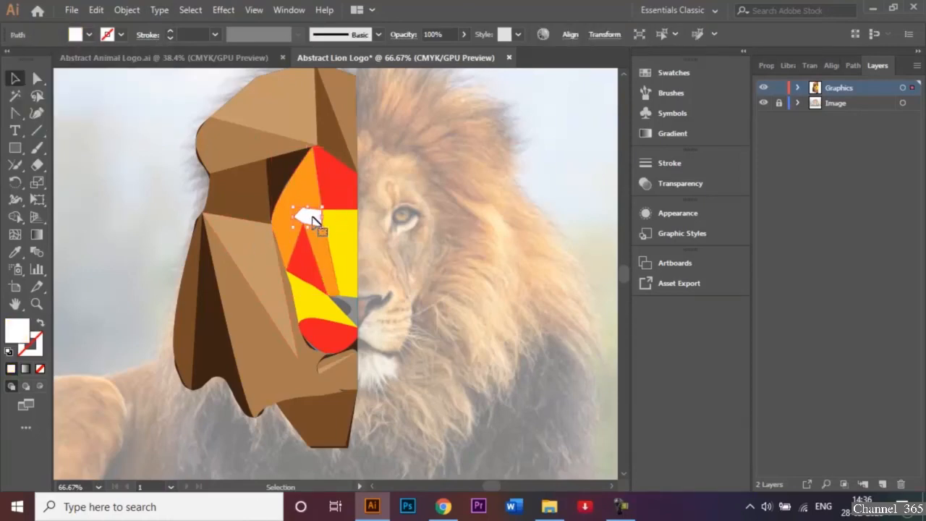
left_click(90, 35)
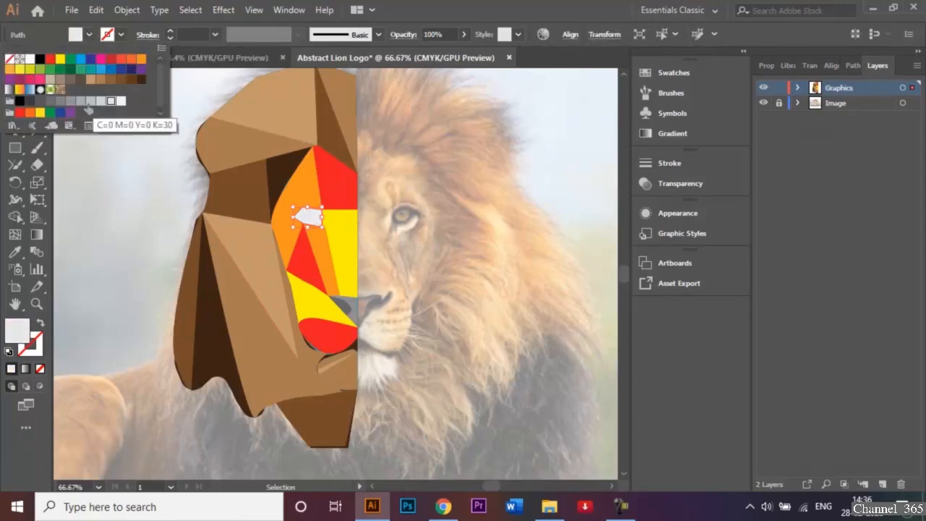
left_click(81, 100)
left_click(89, 192)
left_click(39, 273)
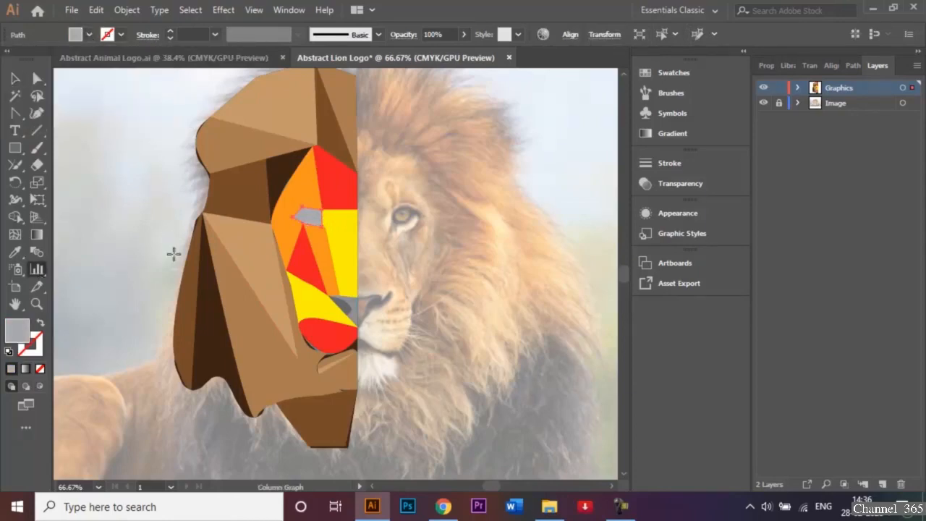
left_click(16, 80)
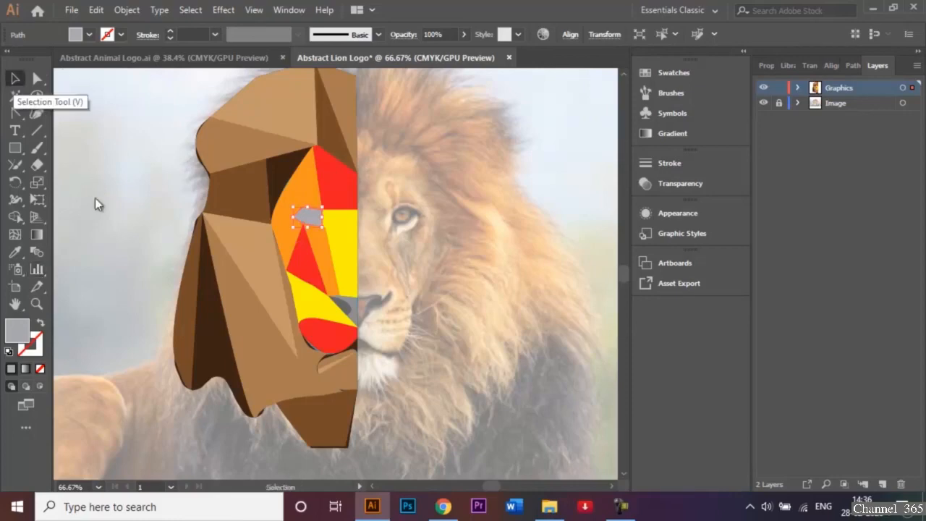
key("ctrl+shift+a")
Step: Fill the muzzle piece below the nose and the band between the eyes with dark red
left_click(324, 305)
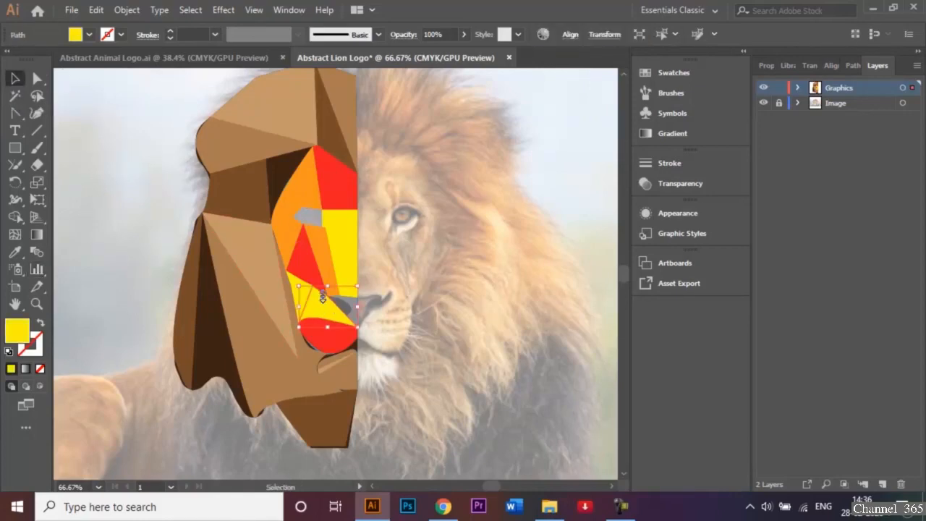
left_click(89, 34)
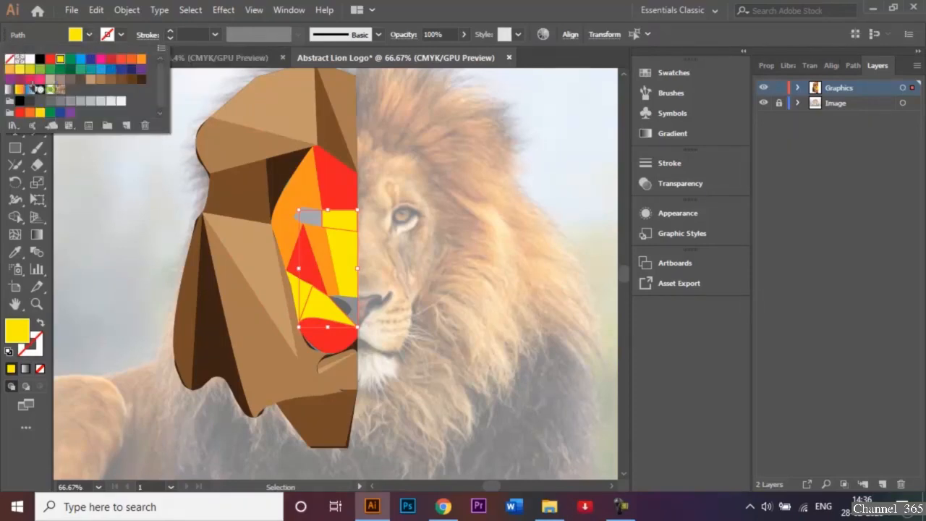
left_click(116, 61)
left_click(72, 223)
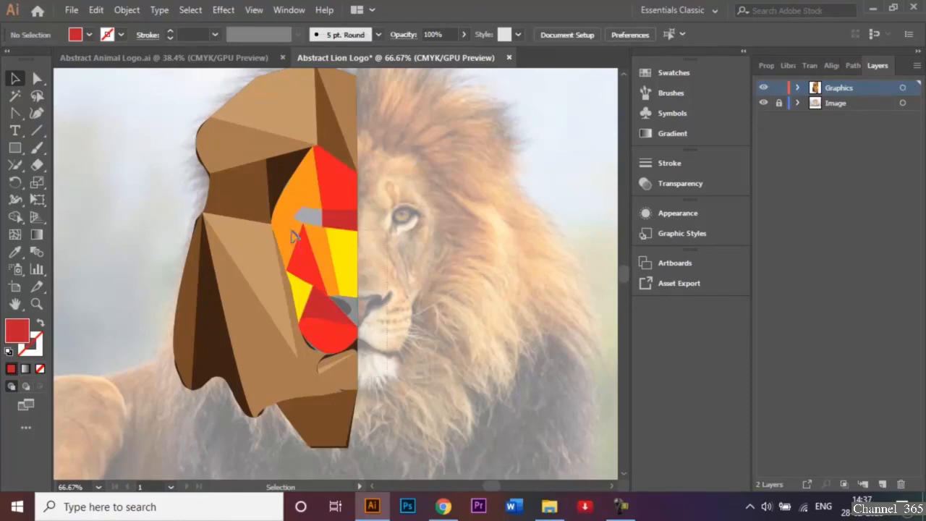
Step: Select all the pieces of the lion's half face and group them
left_click_drag(187, 122, 171, 203)
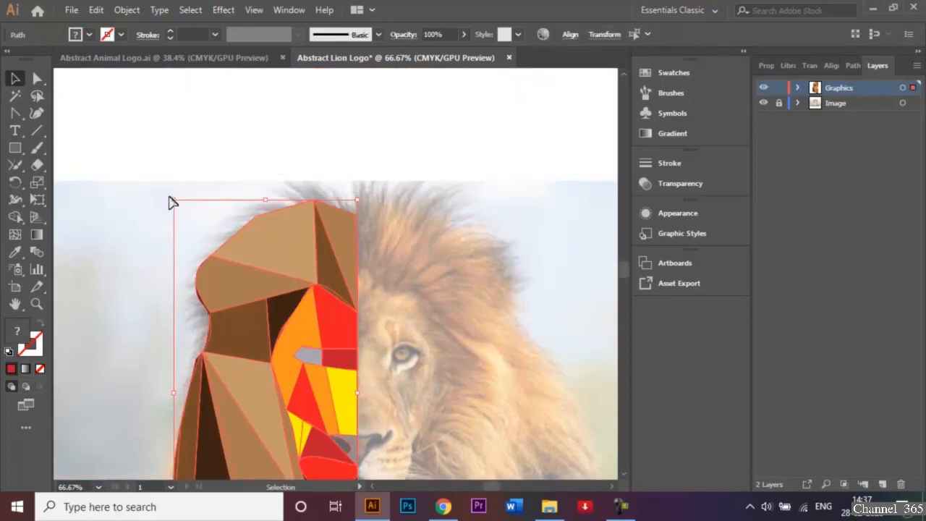
key("ctrl+0")
right_click(266, 261)
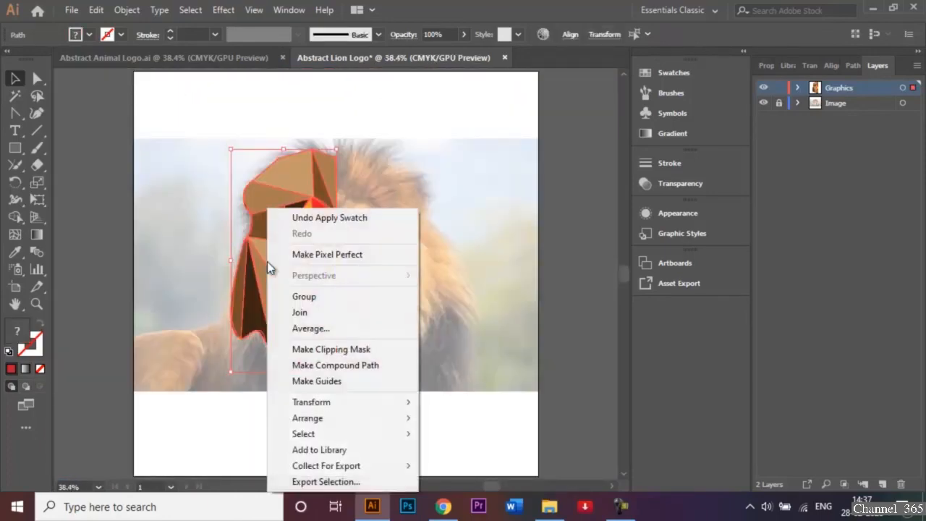
left_click(315, 299)
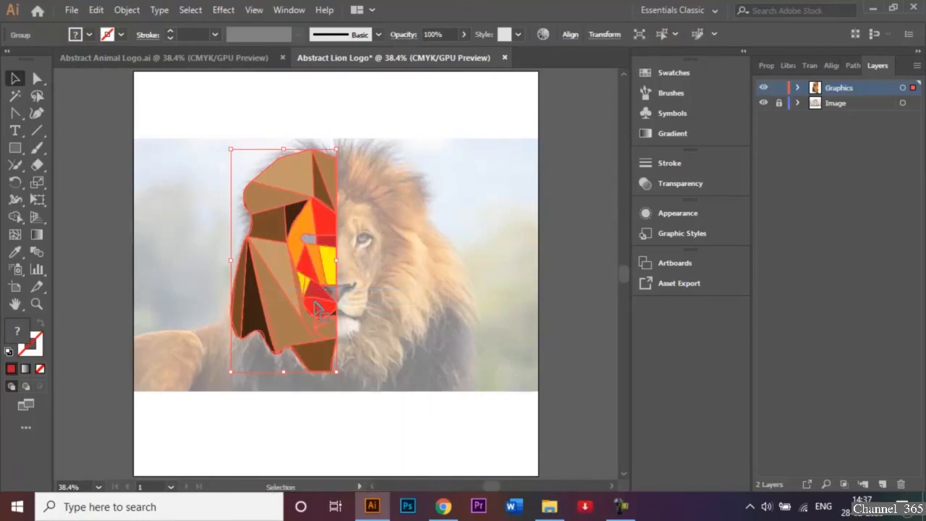
Step: Try to reflect the grouped half face itself across the vertical axis, and undo the reflection
left_click(128, 11)
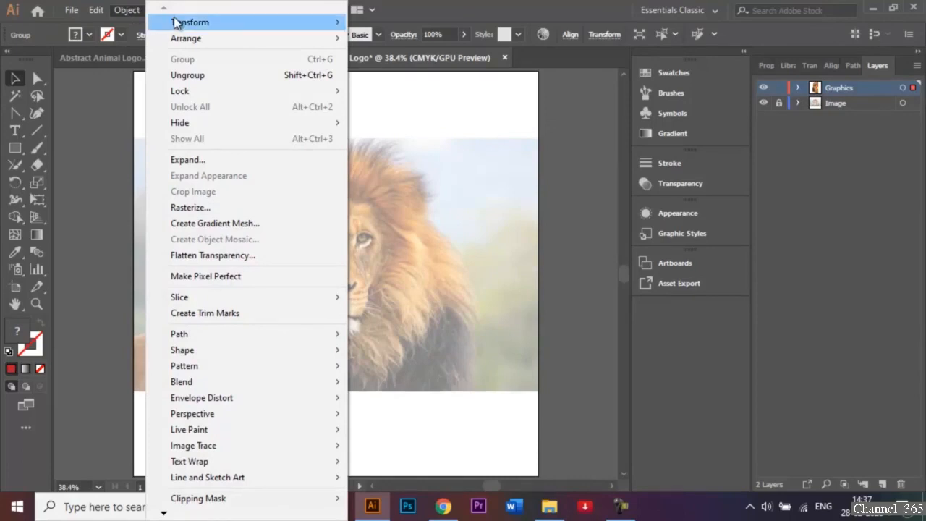
mouse_move(268, 26)
left_click(408, 75)
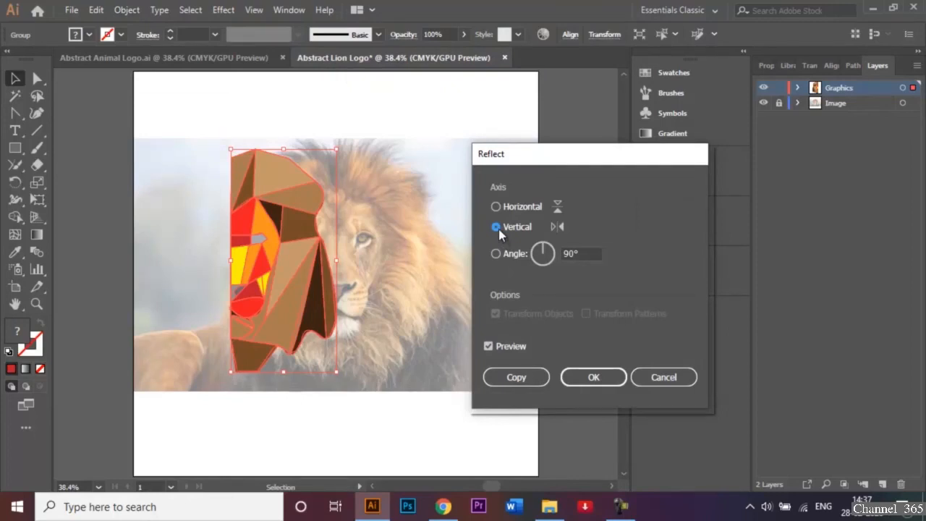
left_click(593, 377)
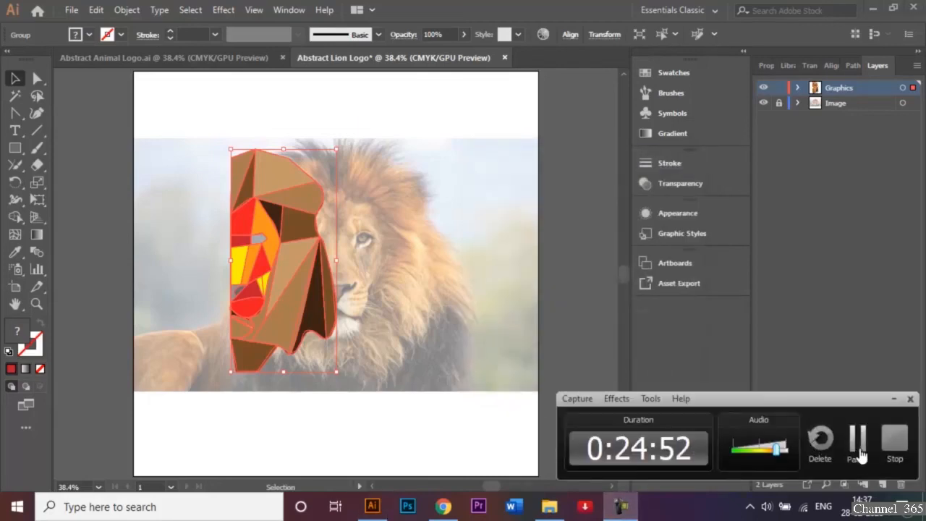
left_click(858, 441)
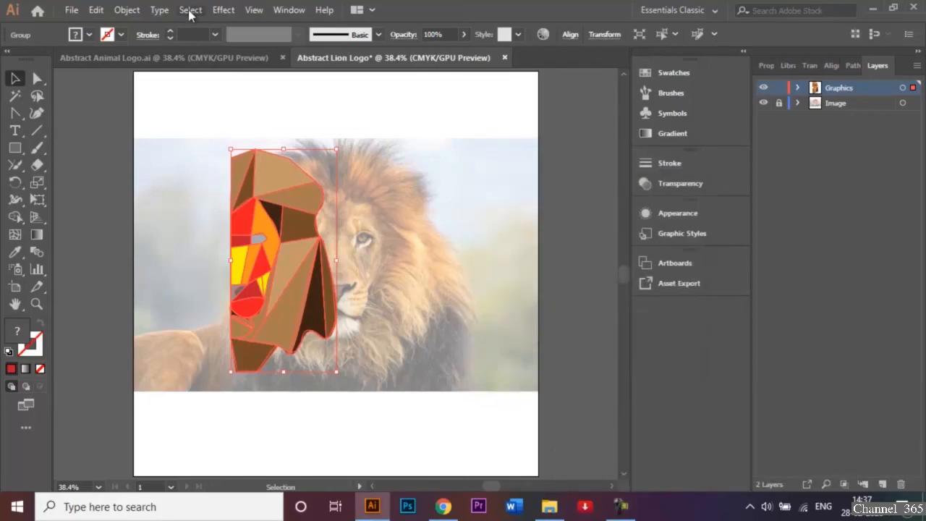
key("ctrl+z")
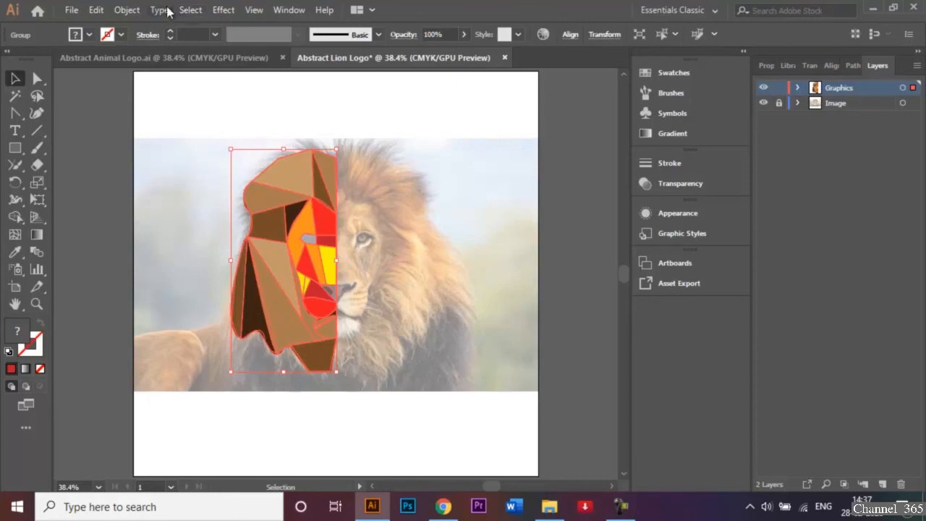
Step: Create a mirrored copy of the grouped half face, reflected across the vertical axis
left_click(129, 10)
mouse_move(333, 24)
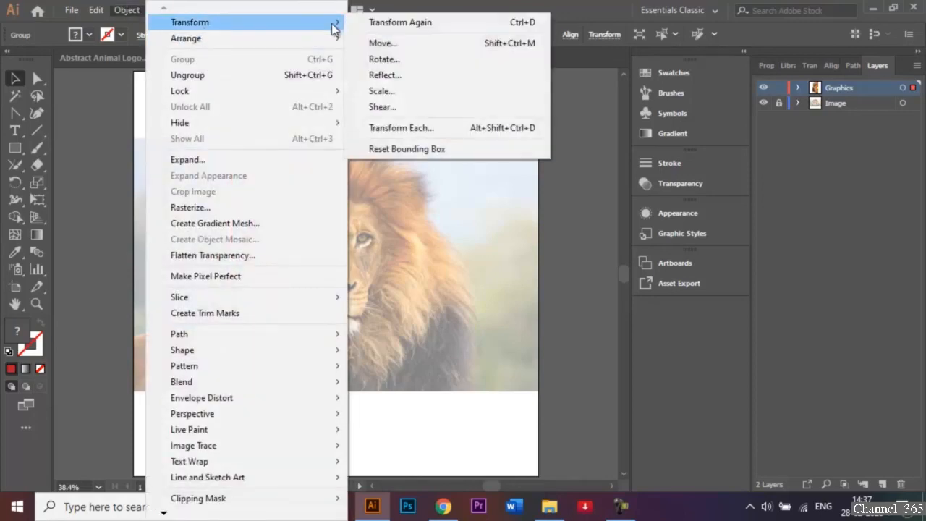
left_click(396, 72)
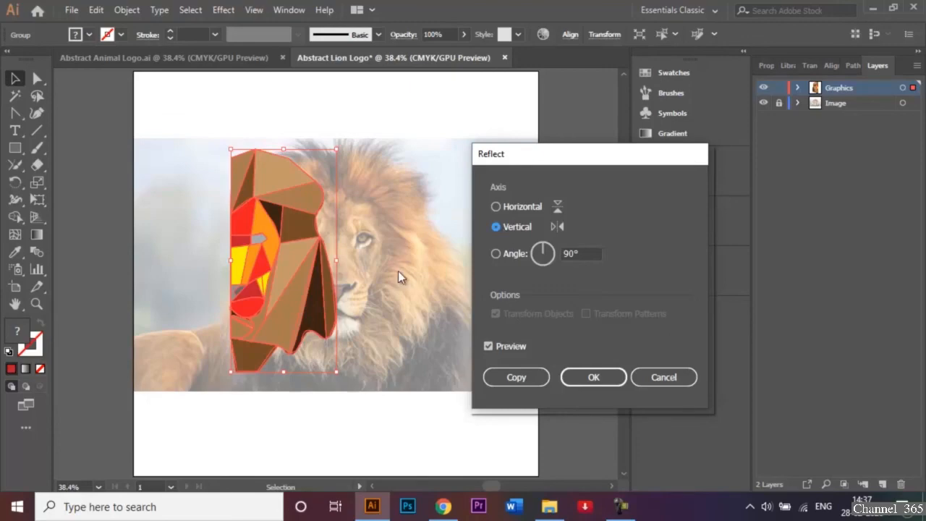
left_click(521, 378)
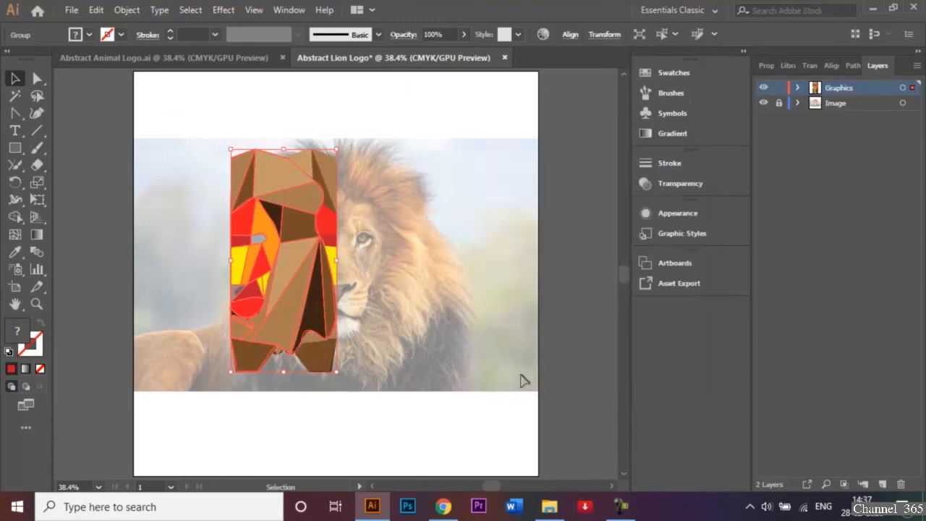
Step: Shift the mirrored half horizontally until its straight edge meets the original half along the face's centre line, and deselect it
key("shift+Right")
key("shift+Right")
key("shift+Right")
key("shift+Right")
key("shift+Right")
key("shift+Right")
key("shift+Right")
key("shift+Right")
key("shift+Right")
key("shift+Right")
key("shift+Right")
key("shift+Right")
key("shift+Right")
key("shift+Right")
key("shift+Right")
key("shift+Right")
key("shift+Right")
key("shift+Right")
key("shift+Right")
key("shift+Right")
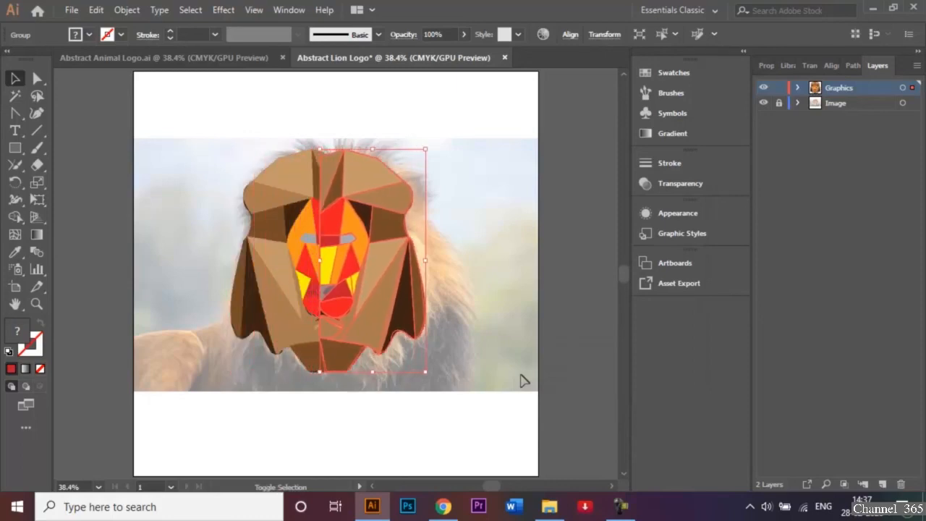
key("shift+Right")
key("shift+Right")
key("shift+Right")
key("shift+Right")
key("shift+Right")
key("shift+Right")
key("shift+Right")
key("shift+Right")
key("shift+Right")
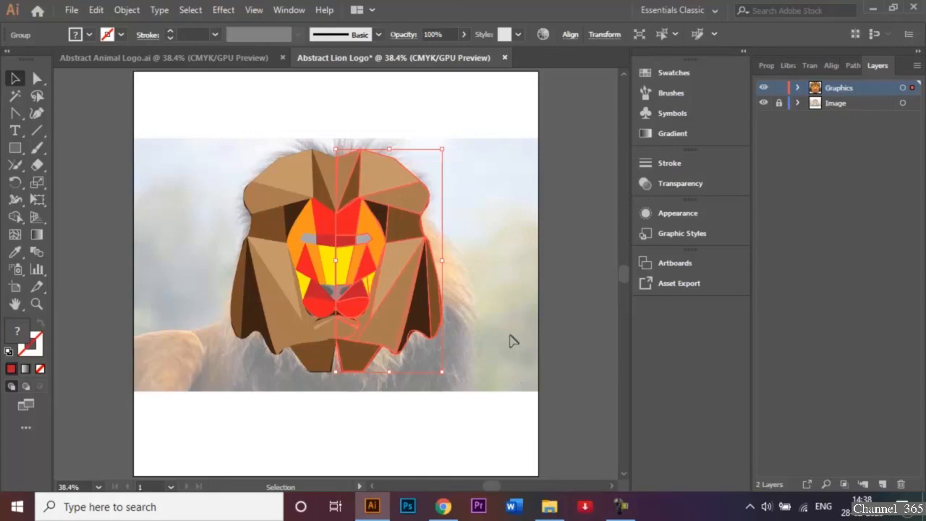
left_click(511, 341)
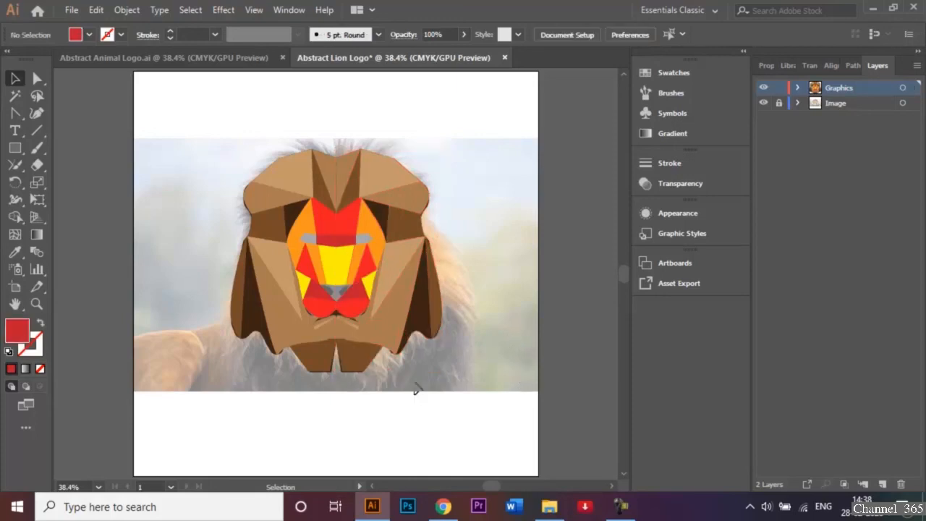
Step: Nudge the mirrored half slightly closer to the original half to tighten the centre seam, and deselect it
left_click(423, 289)
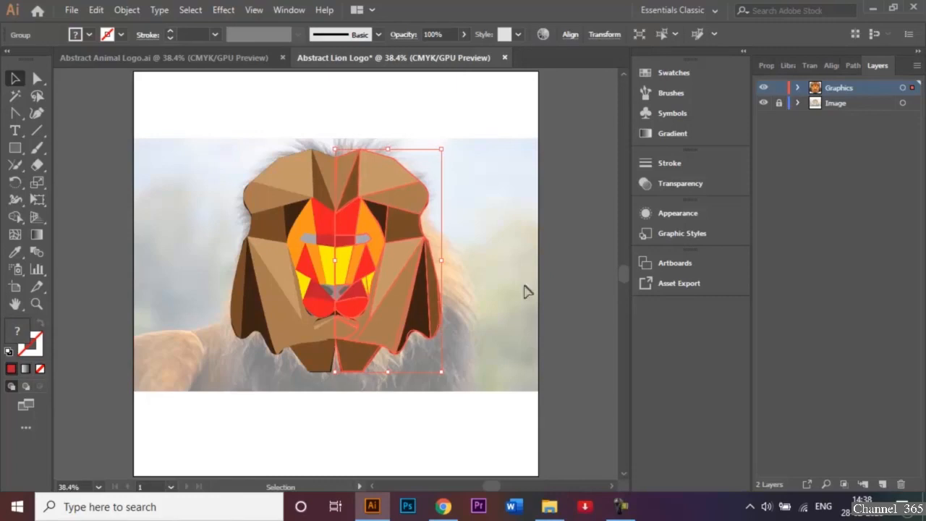
left_click(499, 283)
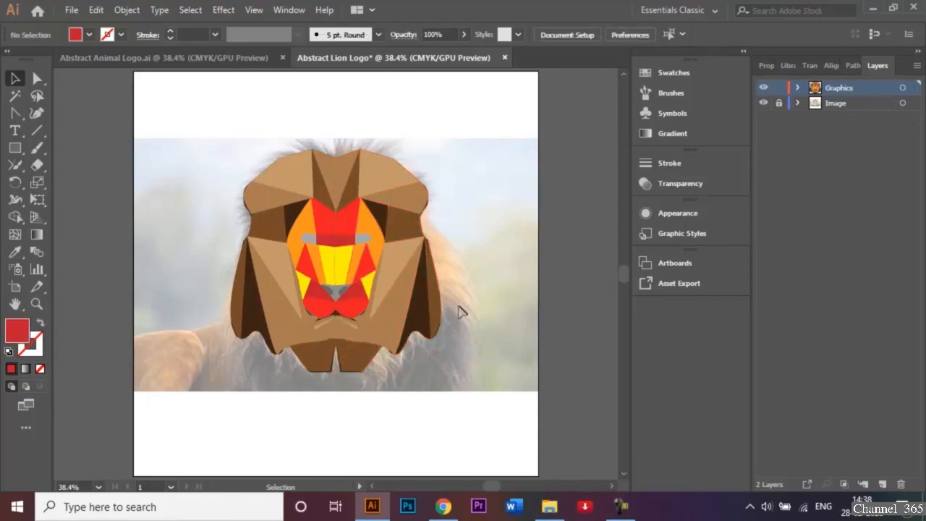
left_click(366, 186)
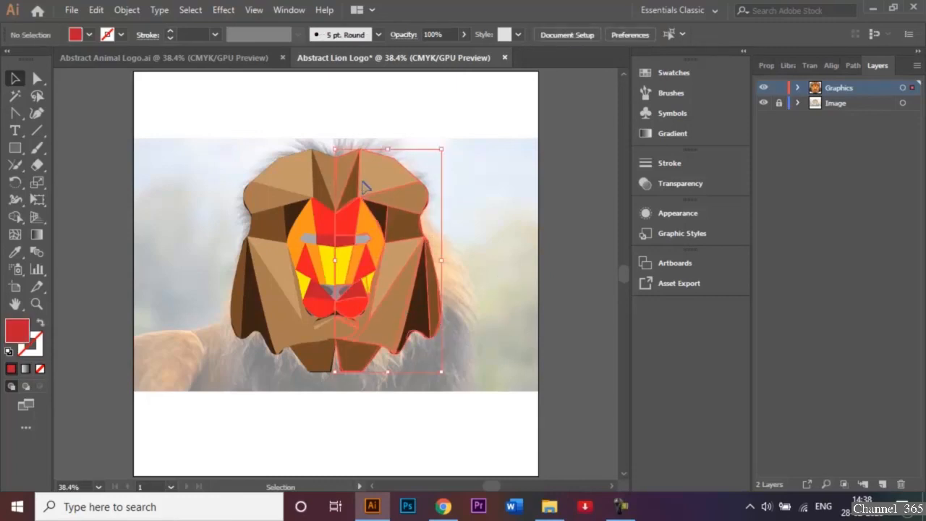
left_click(486, 189)
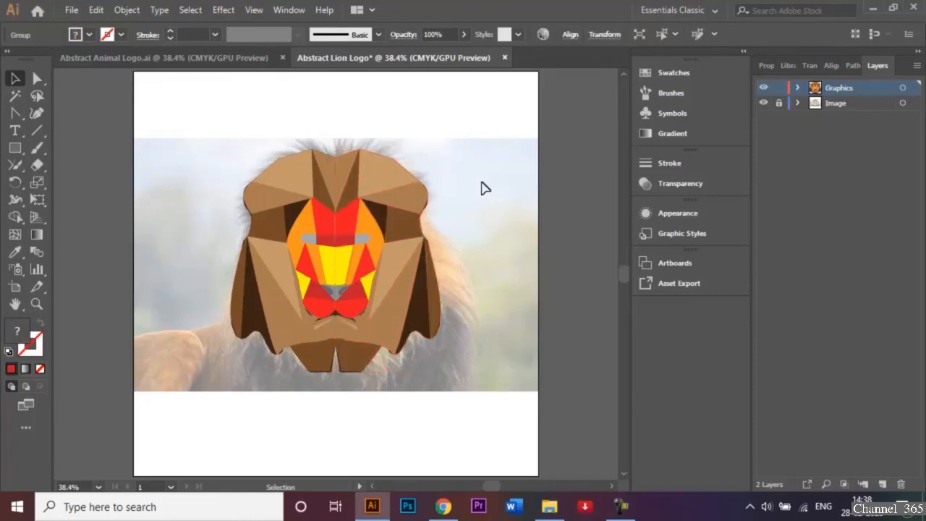
Step: Hide the Image layer and fine-tune the mirrored half's position, nudging it slightly up and towards the original half
left_click(764, 104)
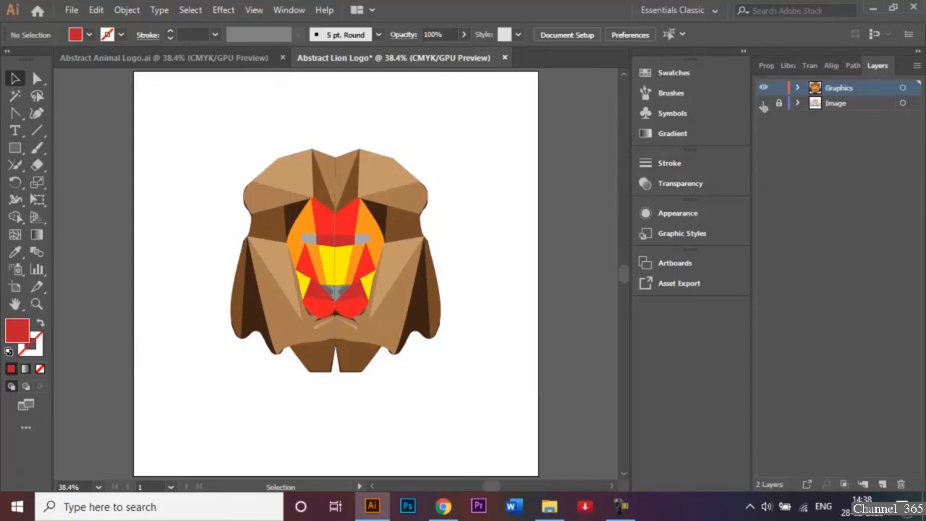
left_click(408, 348)
key("Up")
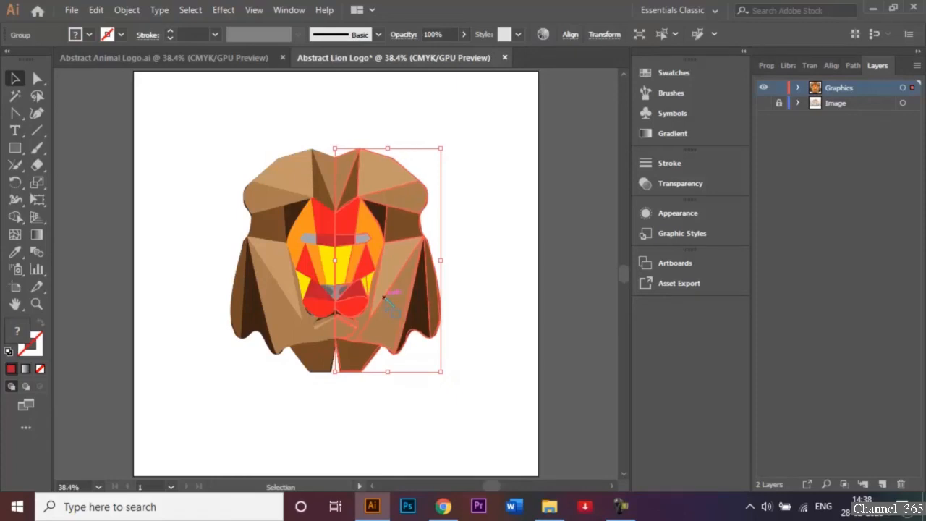
key("Left")
key("Left")
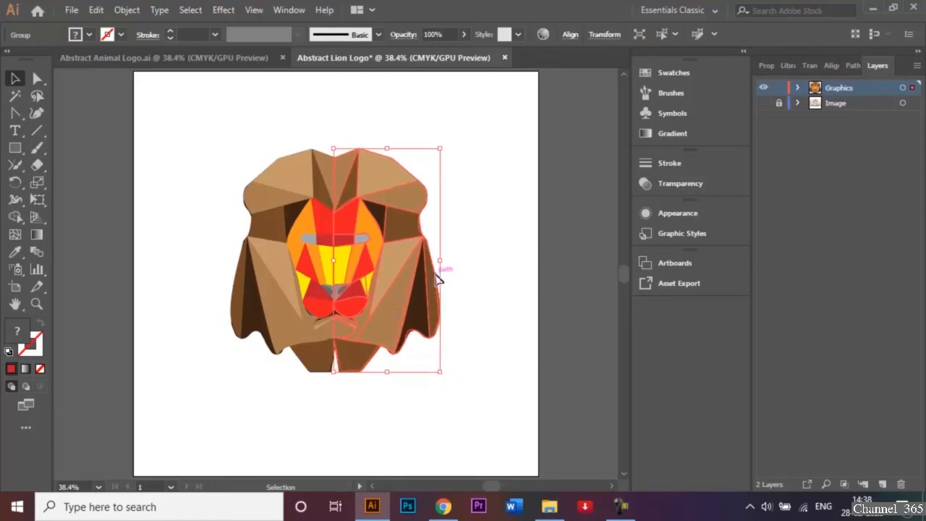
left_click(485, 274)
Step: Inspect the centre seam and the joined face pieces up close, and select both halves of the lion
key("ctrl+plus")
key("ctrl+plus")
key("ctrl+plus")
key("ctrl+plus")
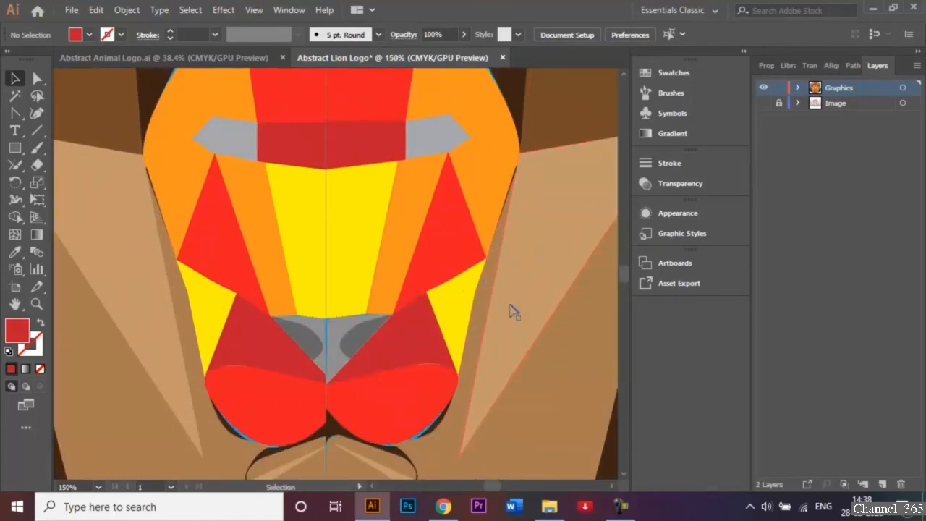
key("ctrl+minus")
key("ctrl+minus")
key("ctrl+minus")
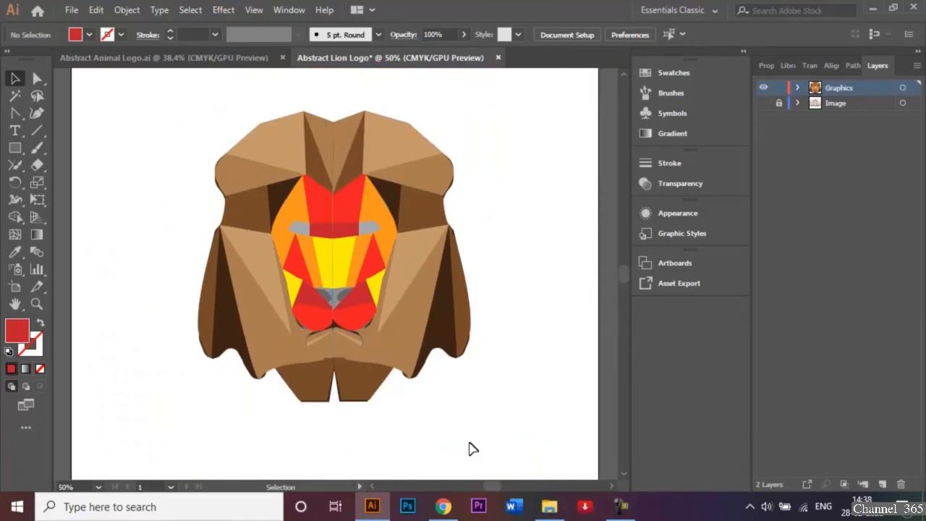
left_click_drag(442, 446, 226, 143)
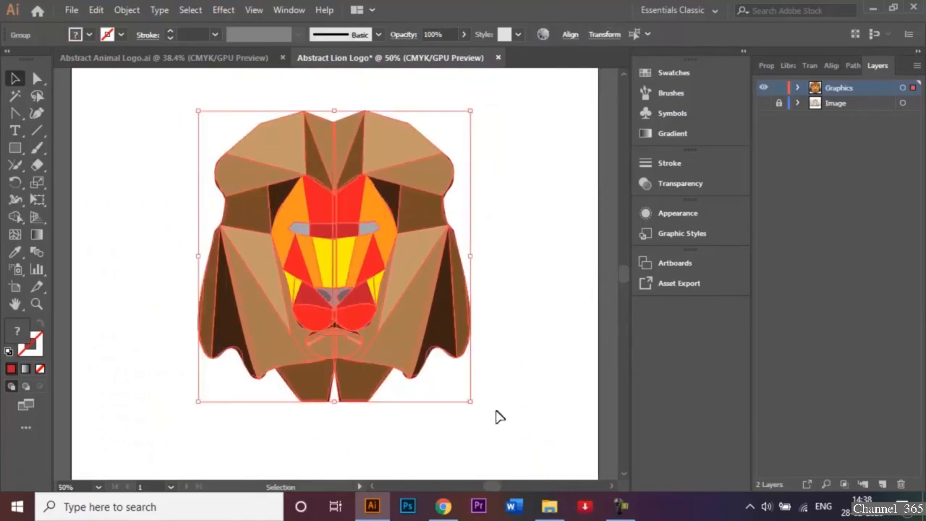
left_click(620, 505)
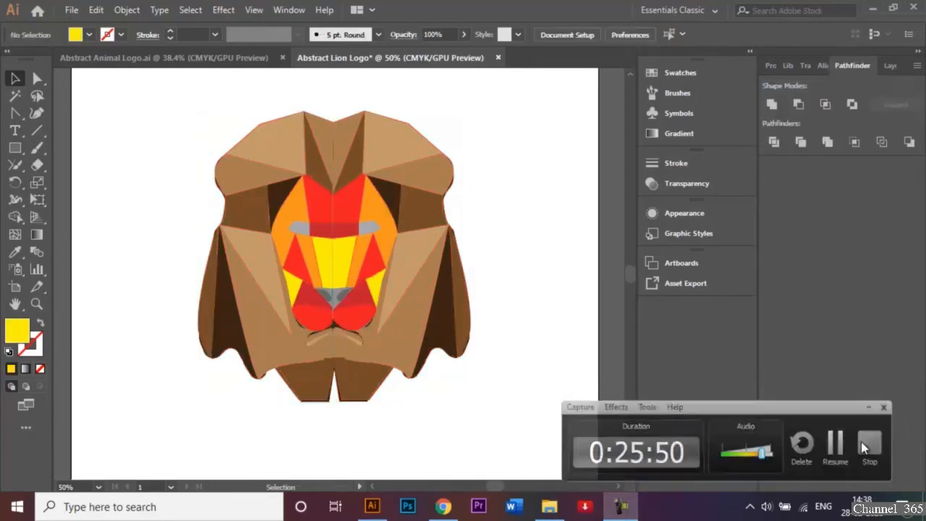
left_click(860, 443)
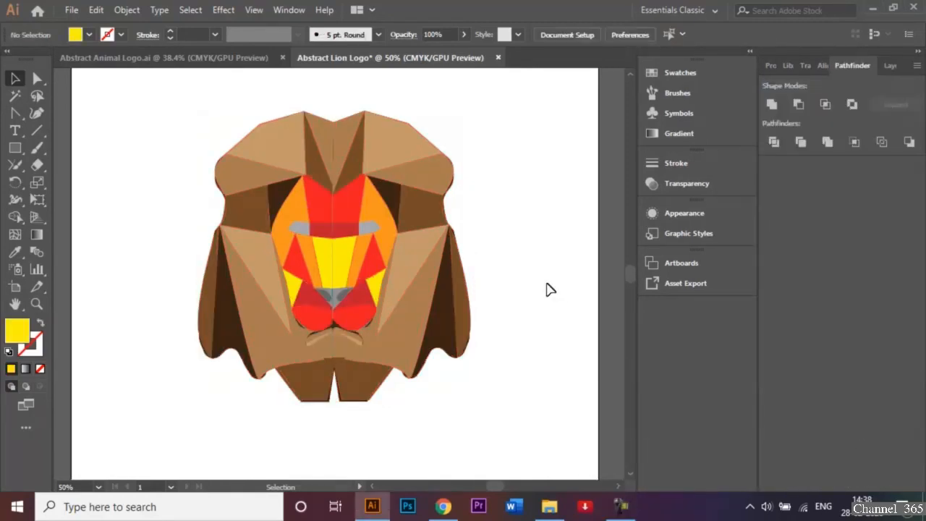
Step: Save the finished logo as Abstract Lion Logo.ai in the Logos folder, using the Illustrator CC version
key("ctrl+0")
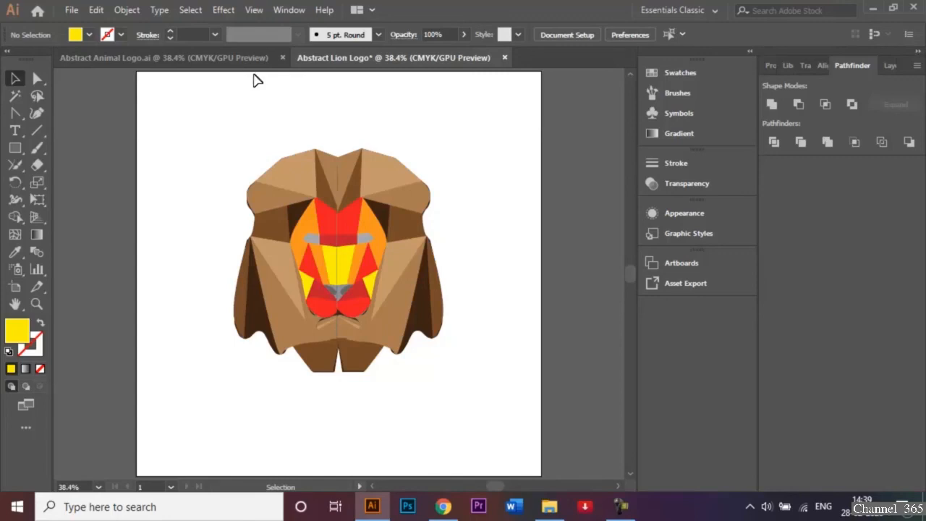
left_click(70, 10)
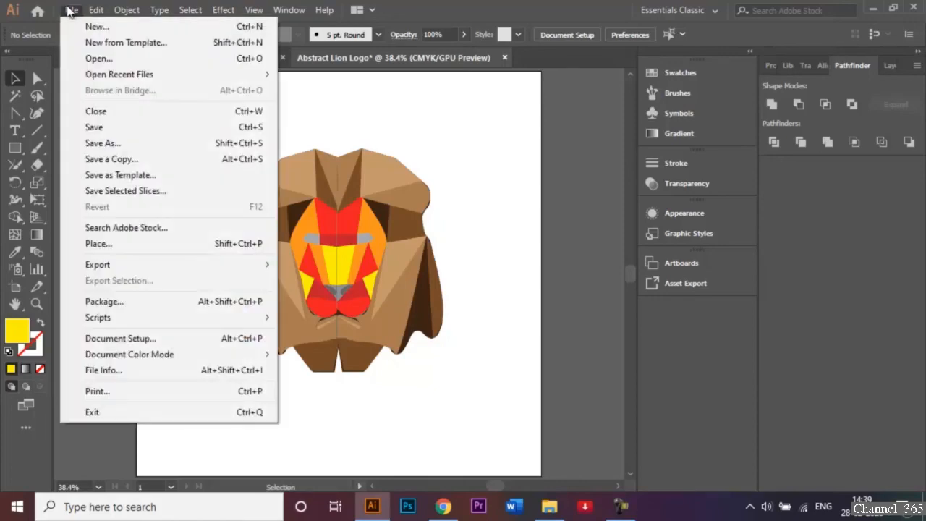
left_click(140, 148)
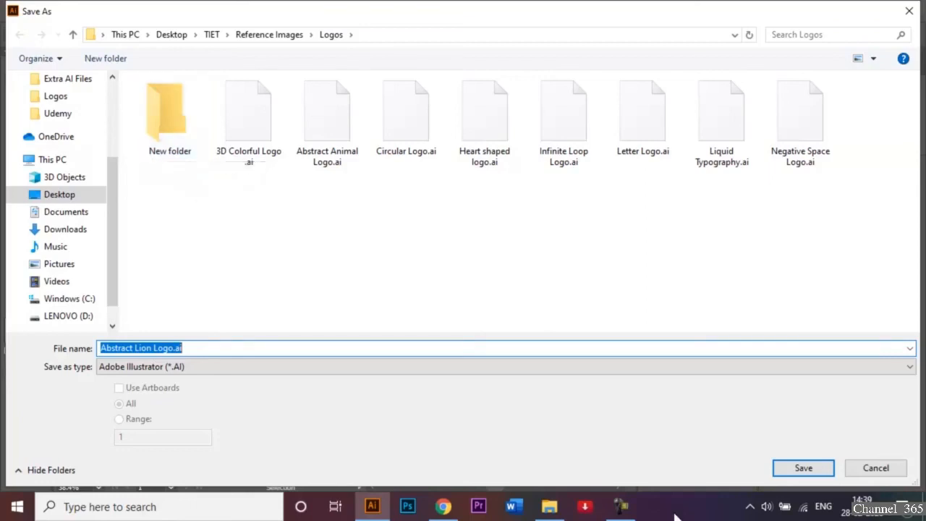
left_click(802, 469)
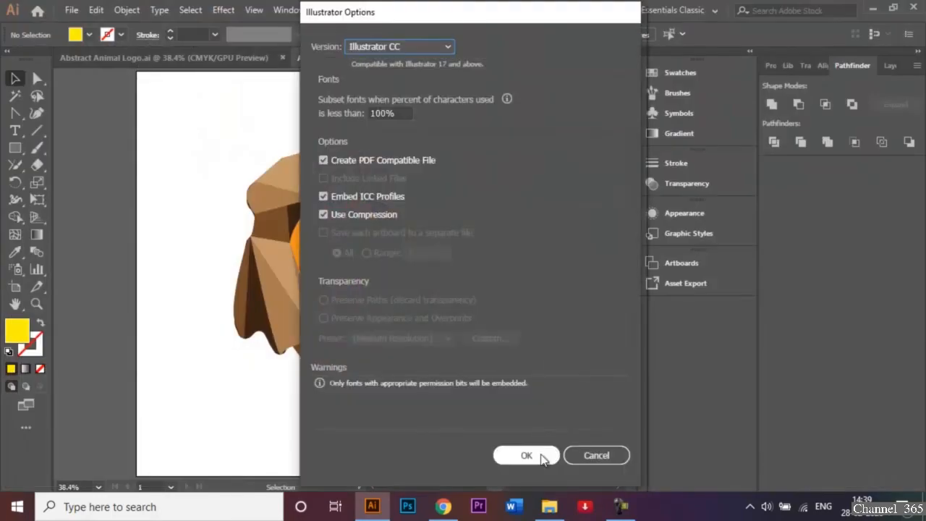
left_click(542, 457)
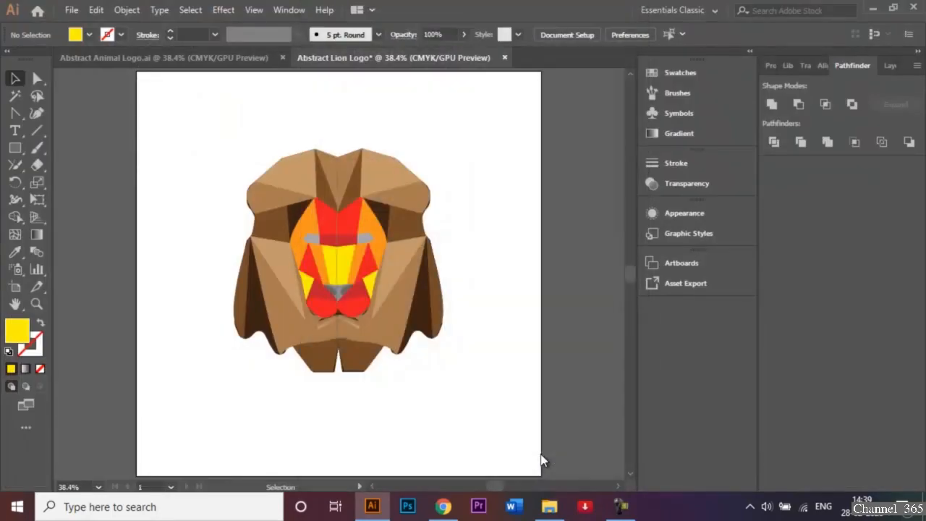